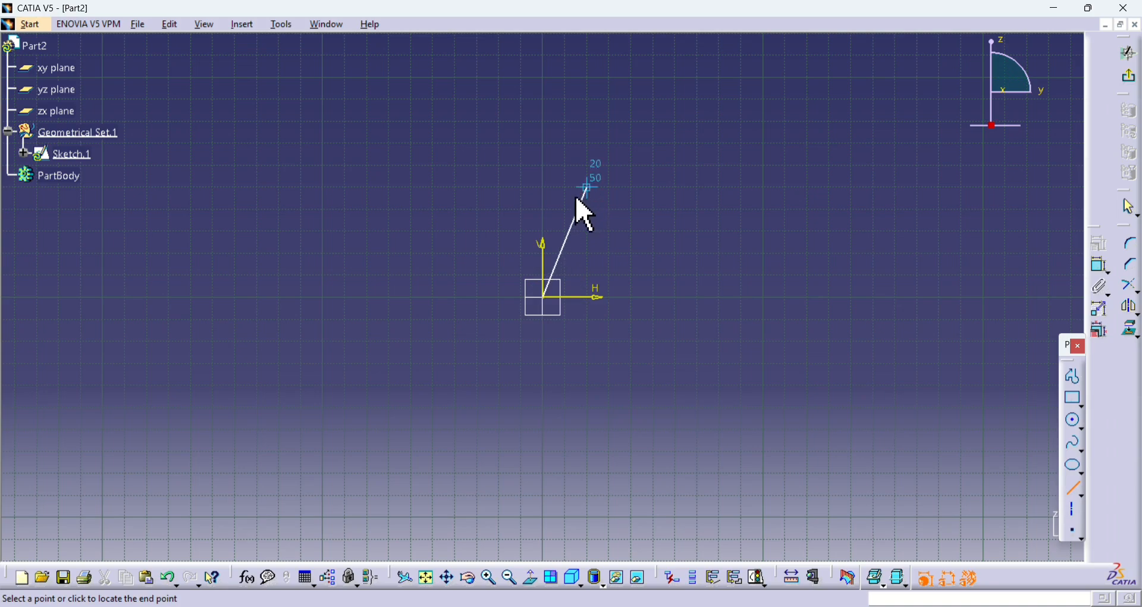
# Finish the line from the sketch origin as a vertical segment about 40 mm long.
pyautogui.click(543, 209)
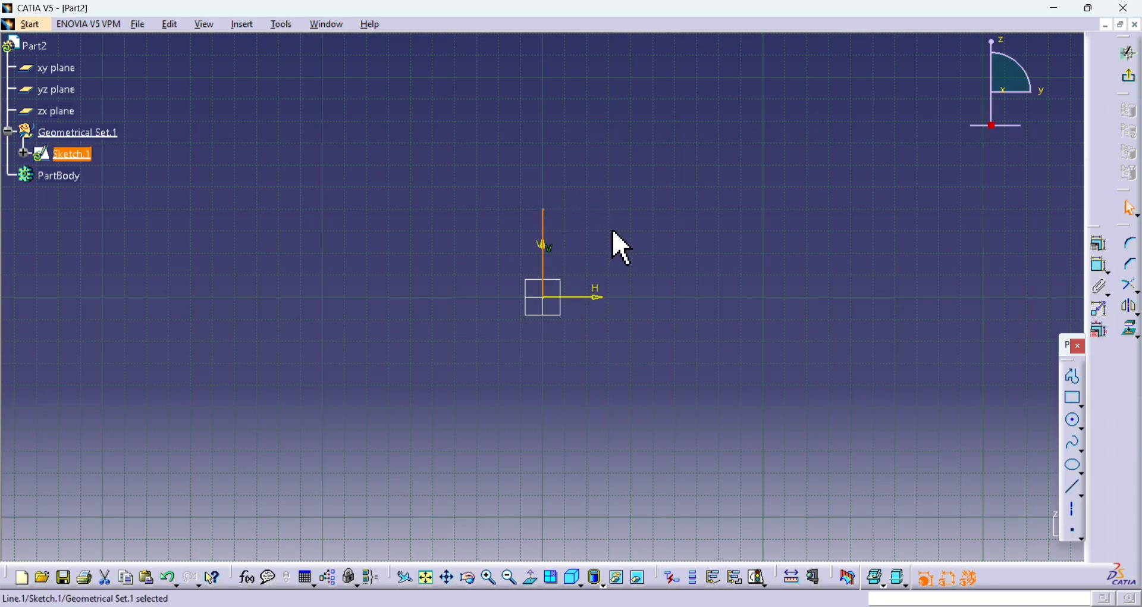
pyautogui.click(1080, 427)
pyautogui.click(1115, 485)
pyautogui.click(1082, 430)
pyautogui.click(1088, 443)
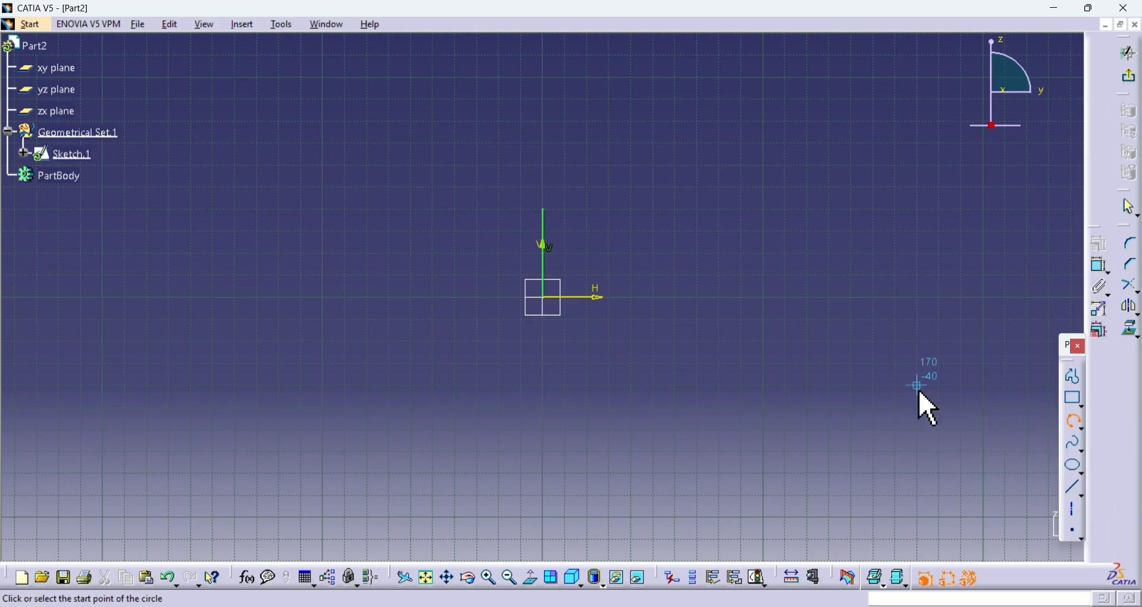
pyautogui.click(543, 209)
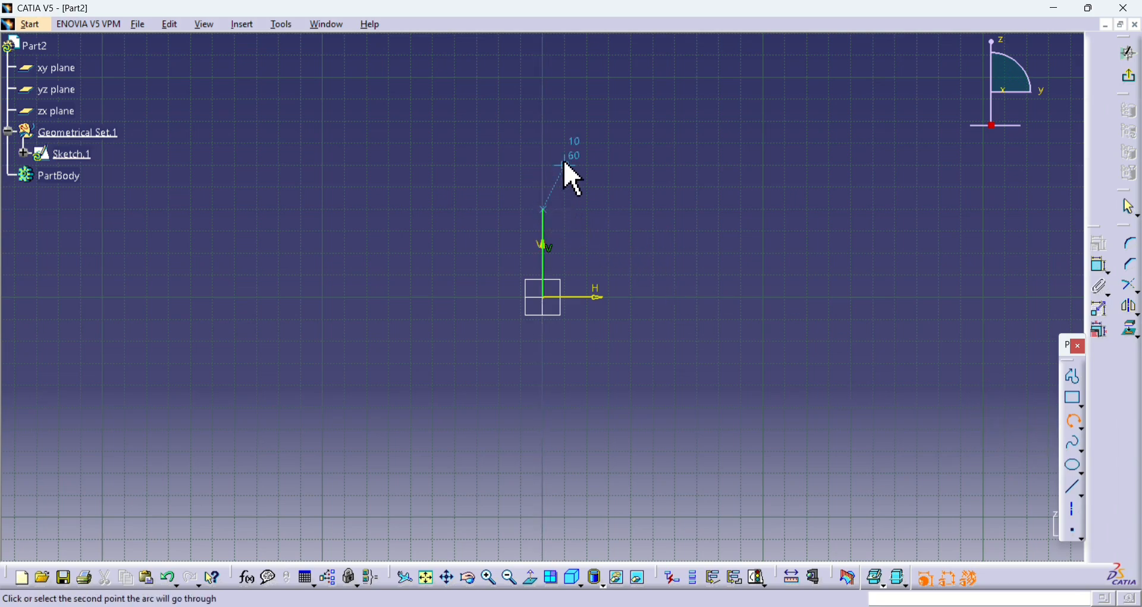
pyautogui.click(587, 155)
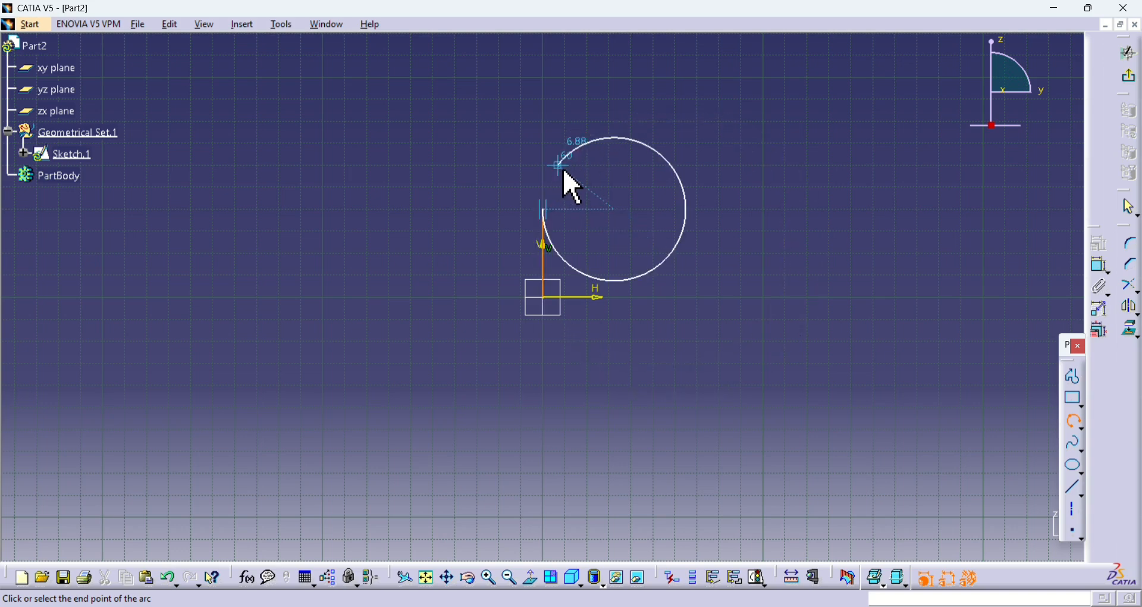
pyautogui.press('Escape')
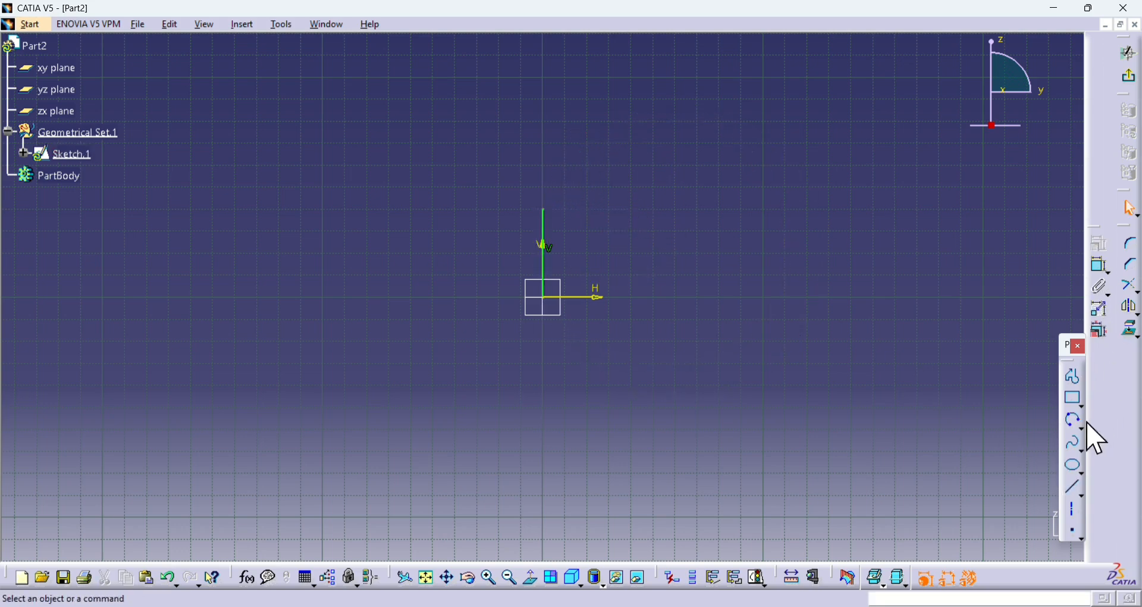
# Dimension the vertical line's length and set it to 80 mm.
pyautogui.click(1101, 266)
pyautogui.click(545, 238)
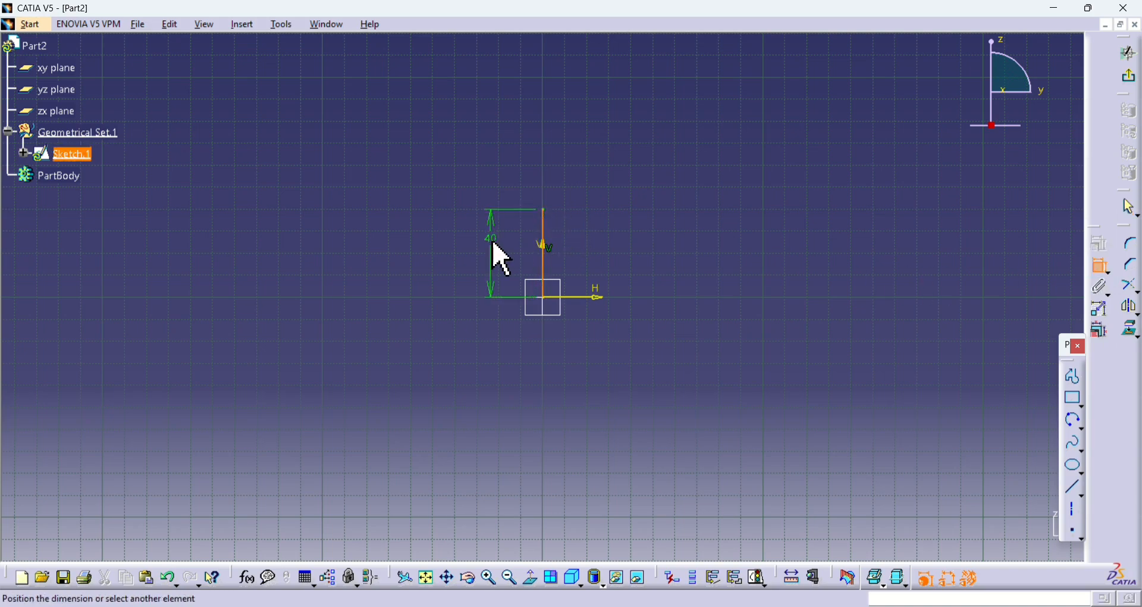
pyautogui.click(490, 239)
pyautogui.doubleClick(491, 238)
pyautogui.write('80')
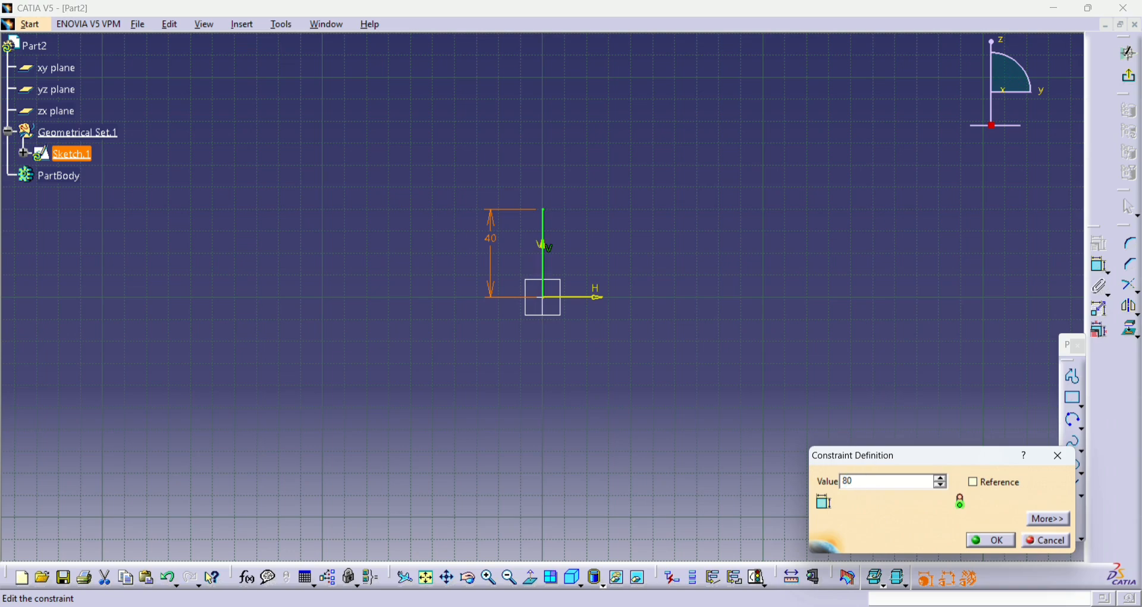
pyautogui.press('Return')
pyautogui.moveTo(535, 273)
pyautogui.mouseDown(button='middle')
pyautogui.moveTo(576, 411)
pyautogui.moveTo(681, 400)
pyautogui.mouseUp(button='middle')
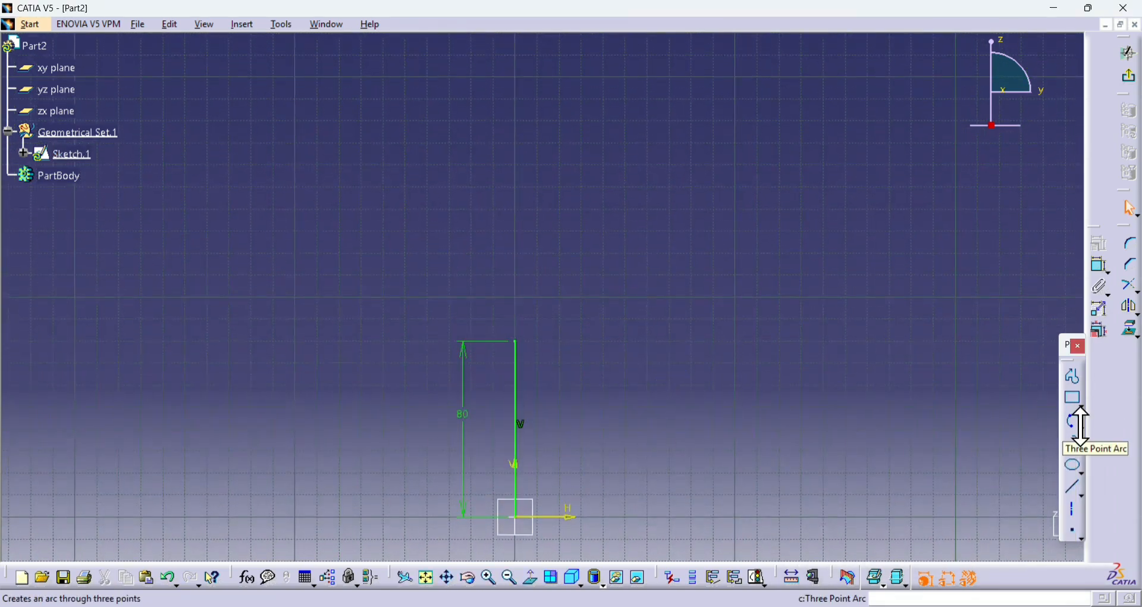
# Sketch two connected lines from the vertical line's upper end, through about (80, 170) to about (120, 190).
pyautogui.click(1075, 489)
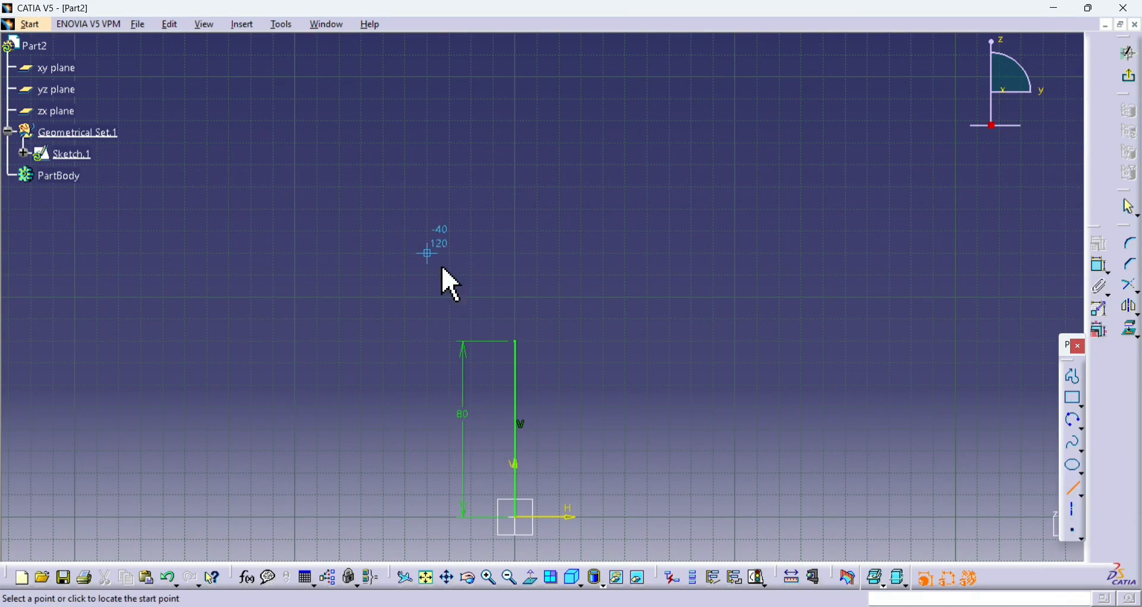
pyautogui.click(516, 342)
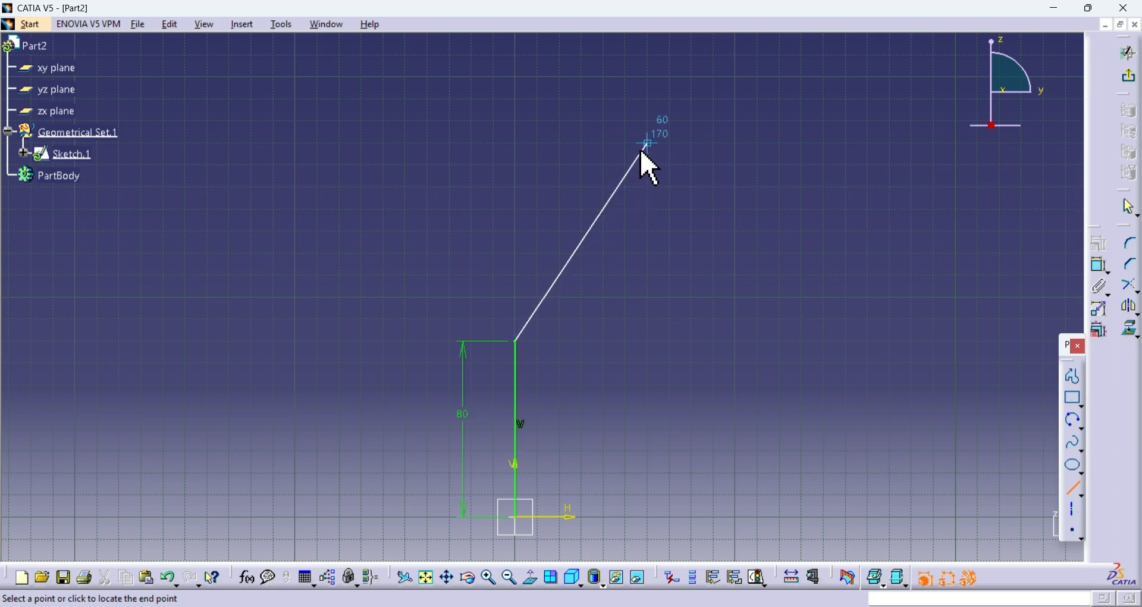
pyautogui.click(692, 143)
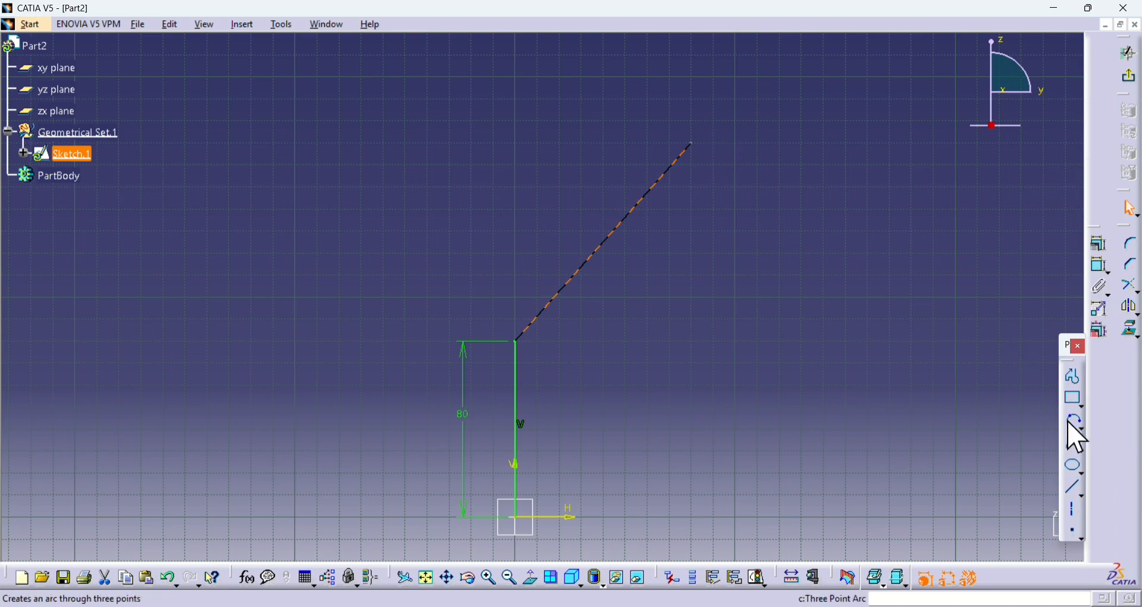
pyautogui.click(1073, 487)
pyautogui.click(692, 142)
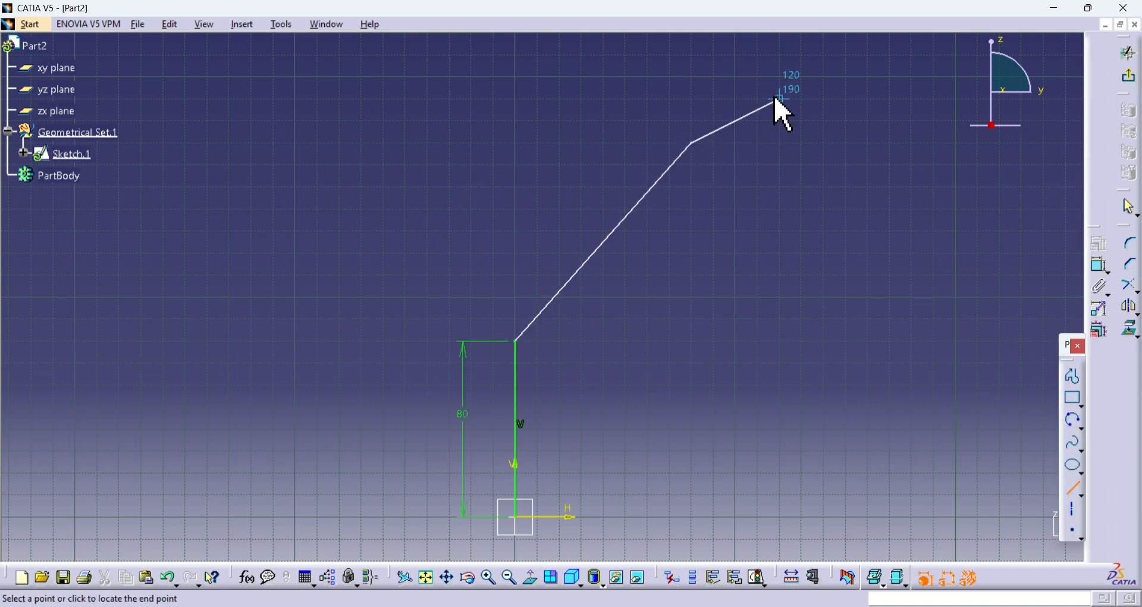
pyautogui.click(774, 103)
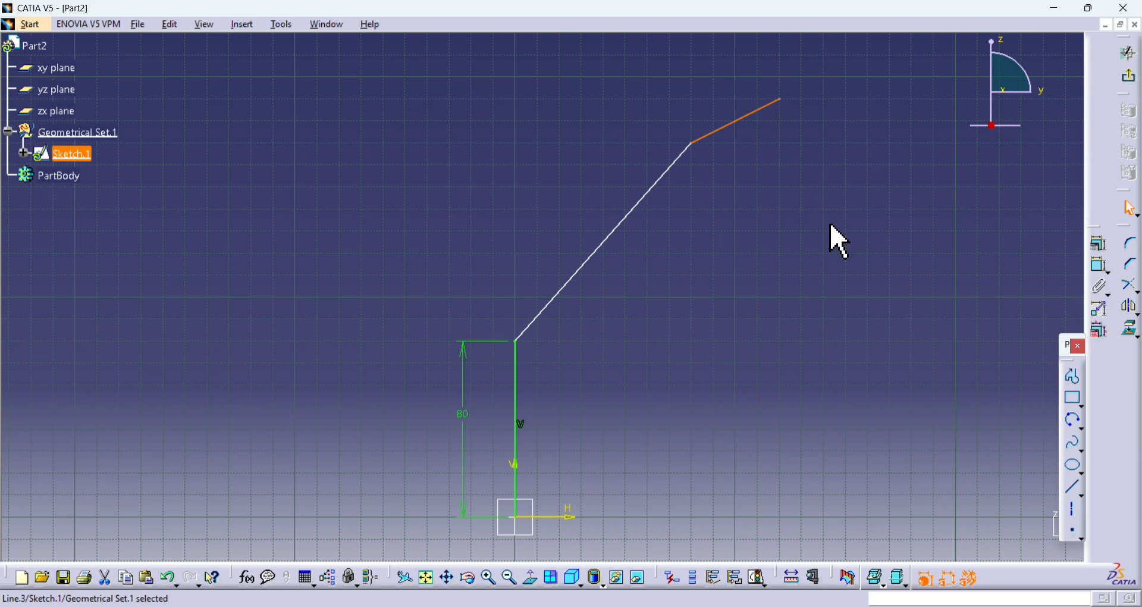
# Dimension the height of the last line's free endpoint above the horizontal axis and set it to 400 mm.
pyautogui.click(1100, 266)
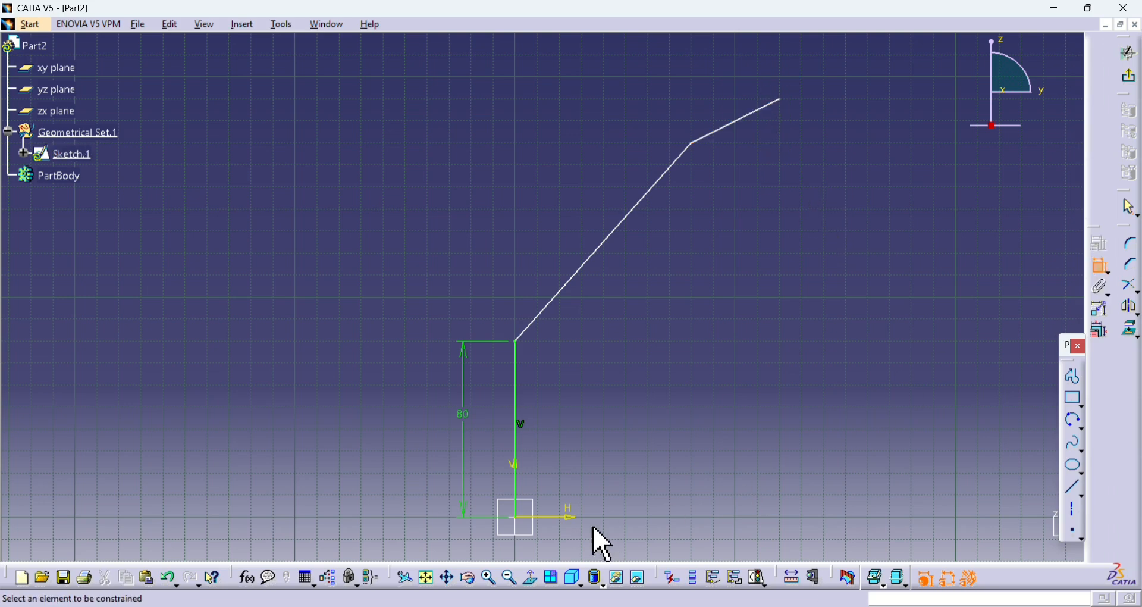
pyautogui.click(565, 517)
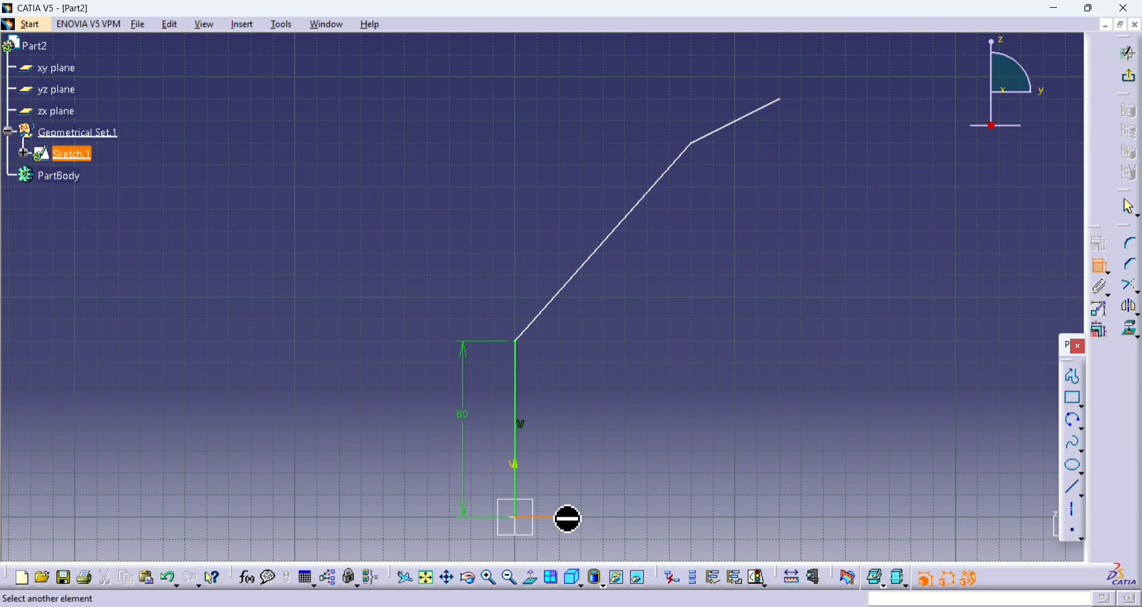
pyautogui.click(781, 99)
pyautogui.click(821, 193)
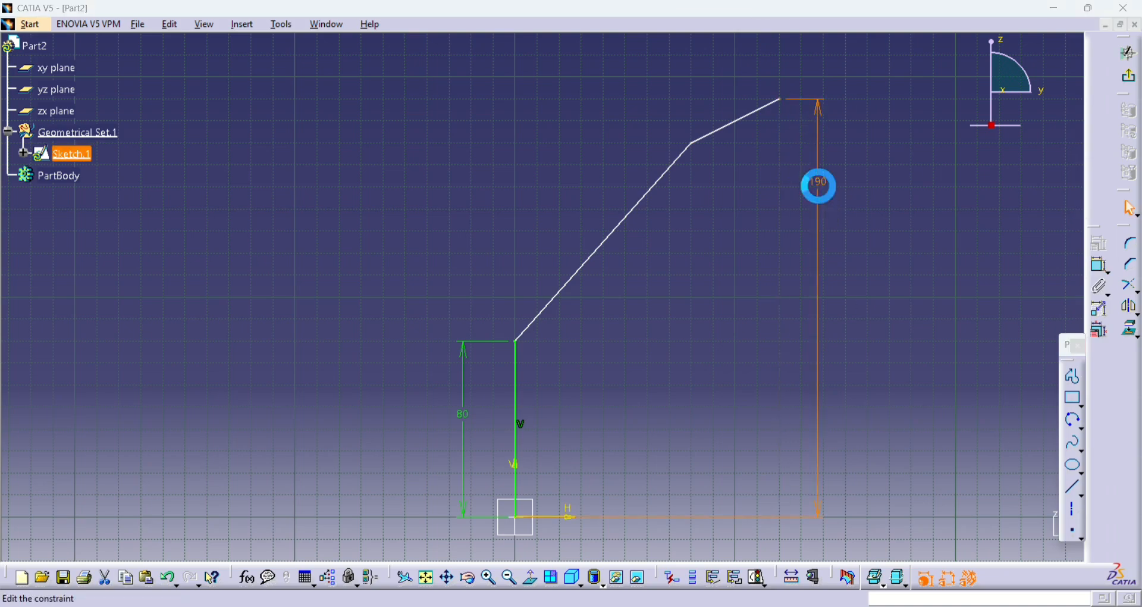
pyautogui.doubleClick(819, 183)
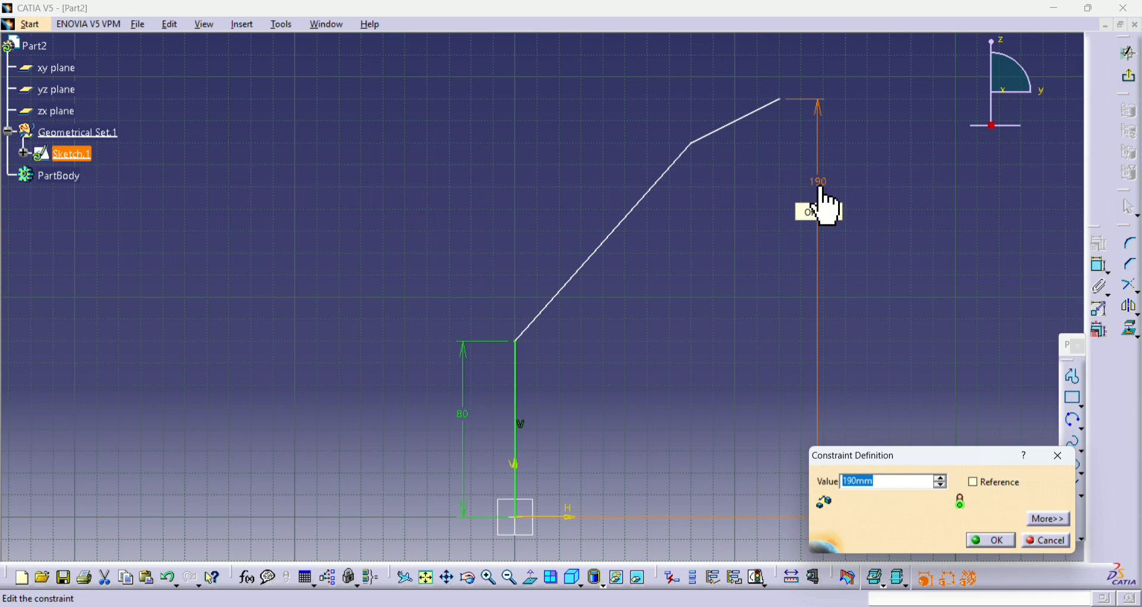
pyautogui.write('400')
pyautogui.press('Return')
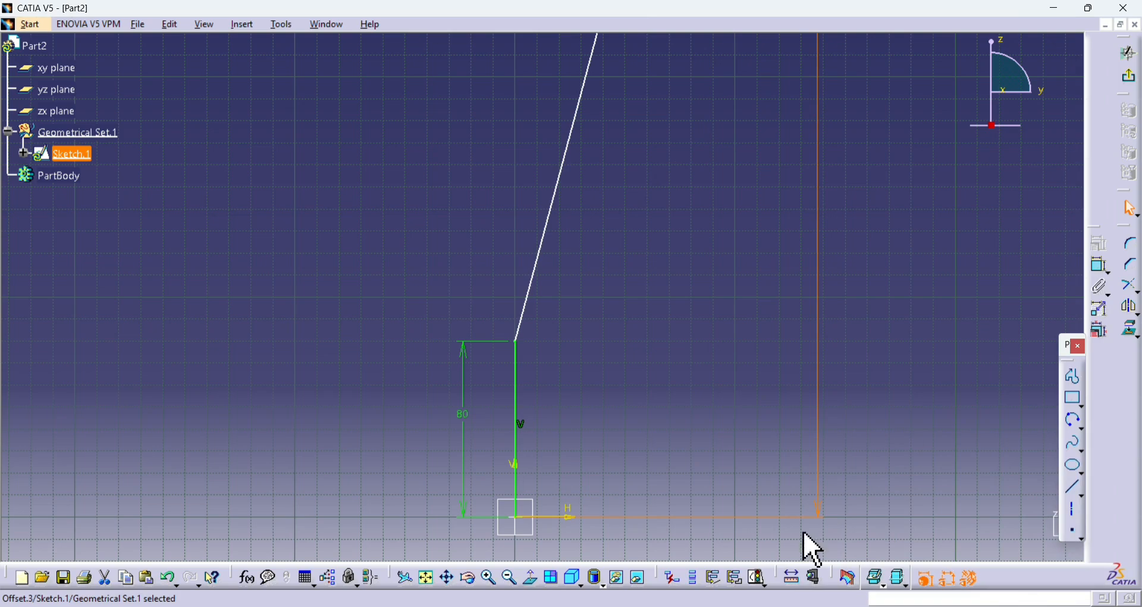
pyautogui.click(425, 579)
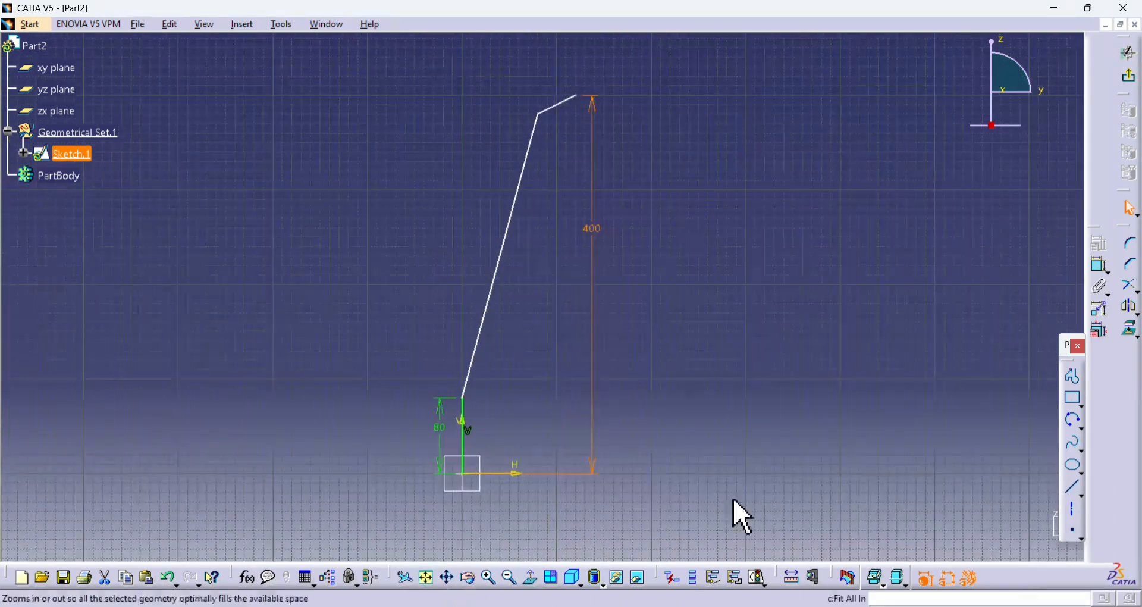
# Dimension the length of the middle inclined line and set it to 250 mm.
pyautogui.click(1101, 266)
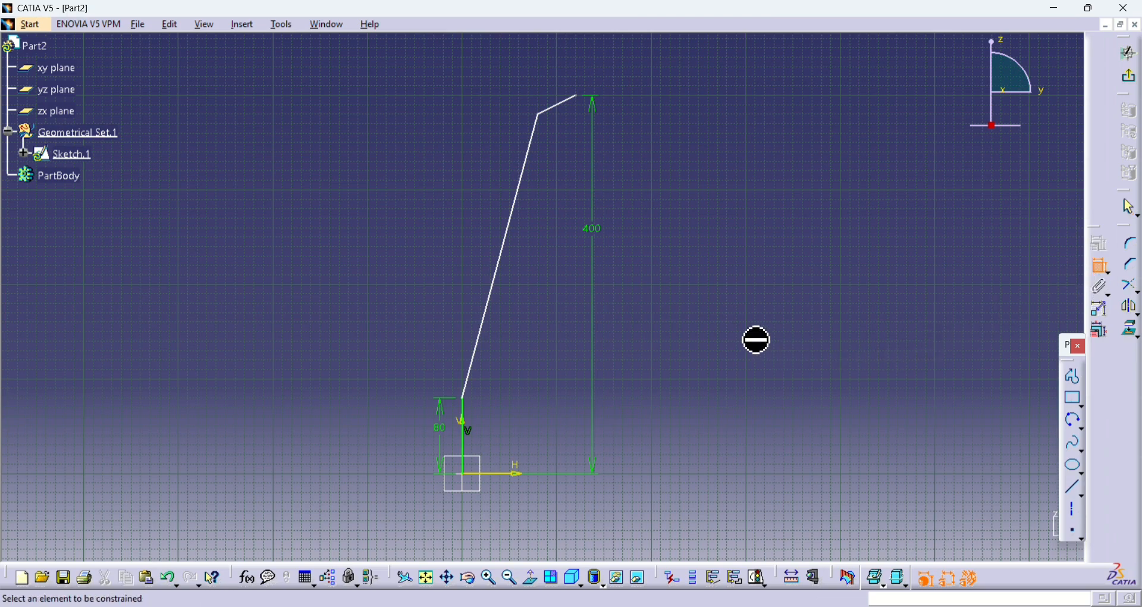
pyautogui.click(506, 259)
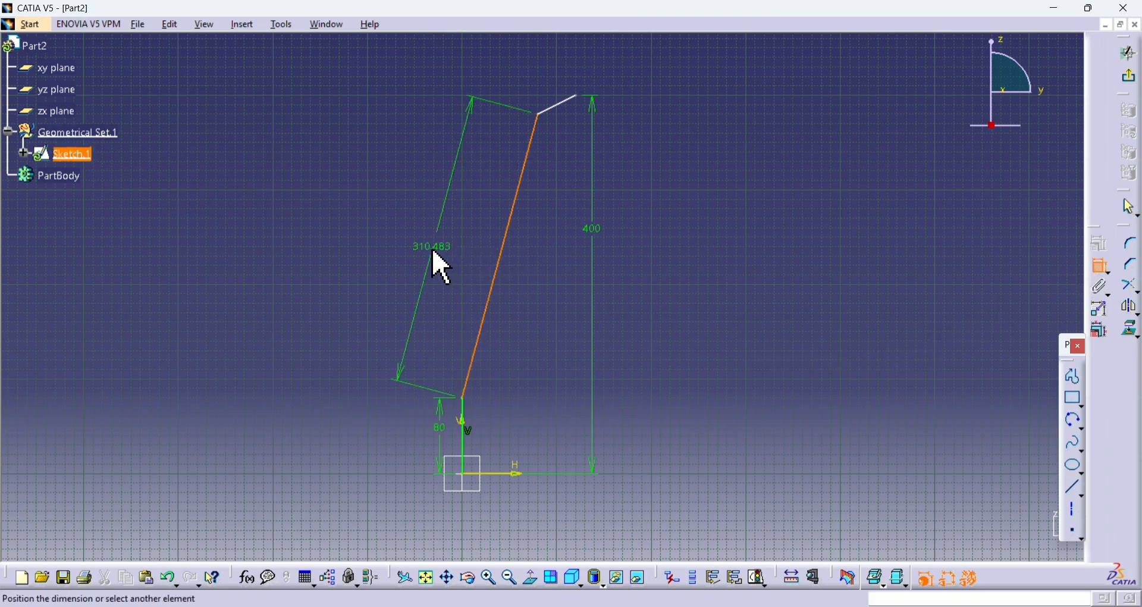
pyautogui.click(424, 297)
pyautogui.doubleClick(424, 297)
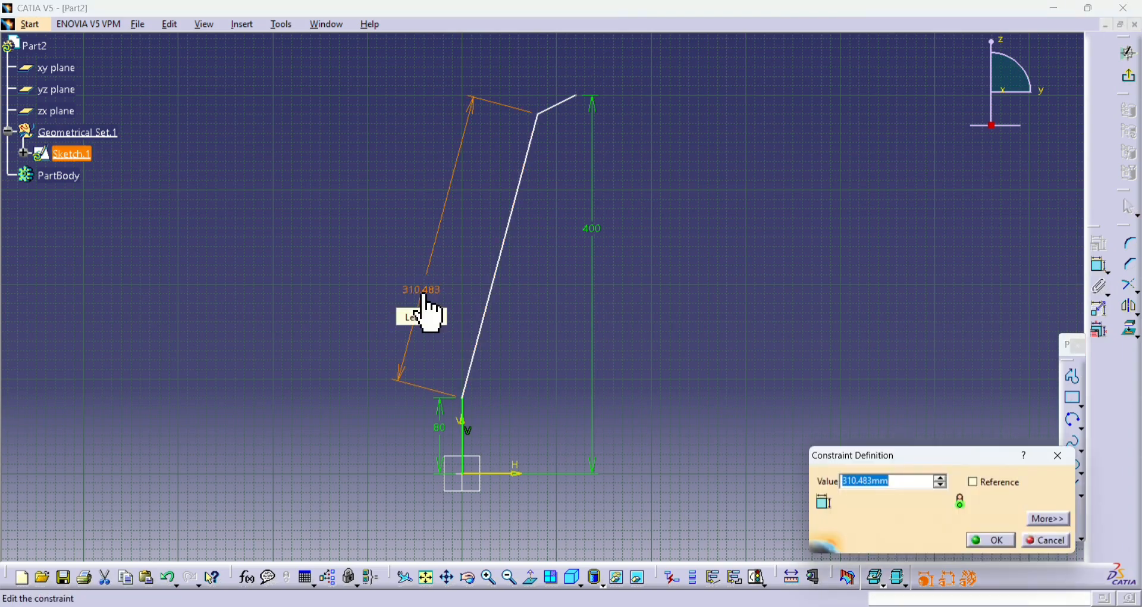
pyautogui.write('250')
pyautogui.press('Return')
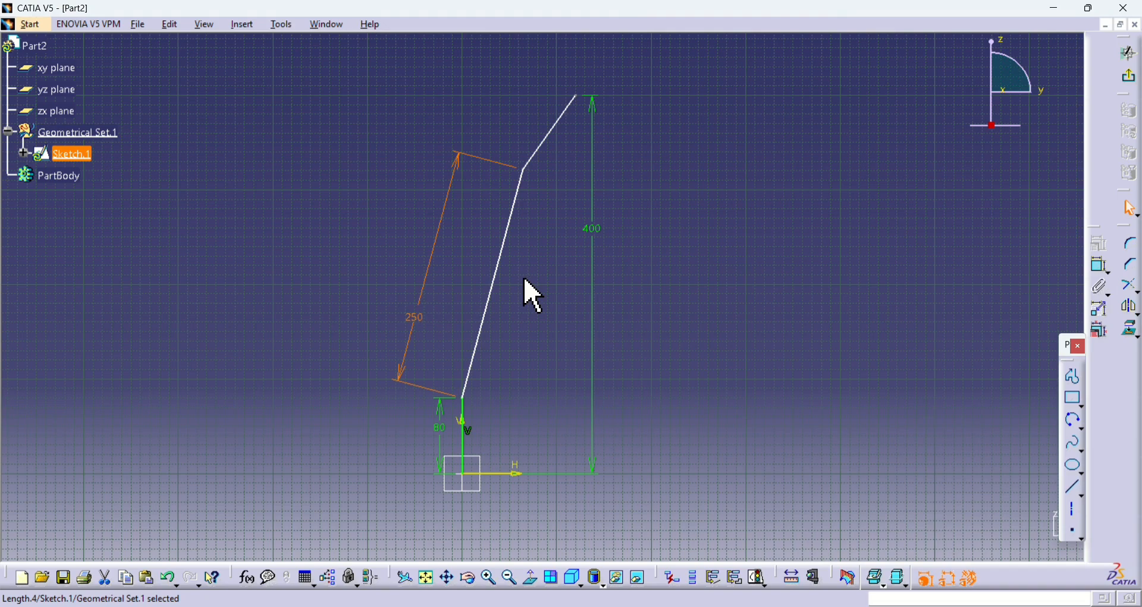
# Dimension the horizontal distance from the vertical line to the free upper endpoint and set it to 227.76 mm.
pyautogui.click(1102, 265)
pyautogui.click(577, 96)
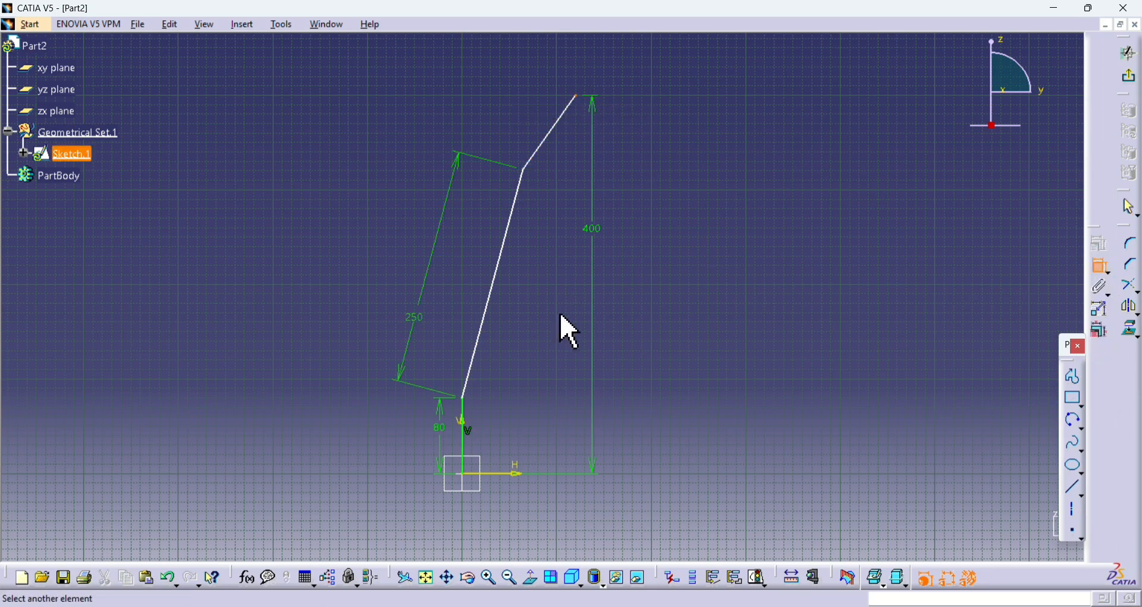
pyautogui.click(463, 439)
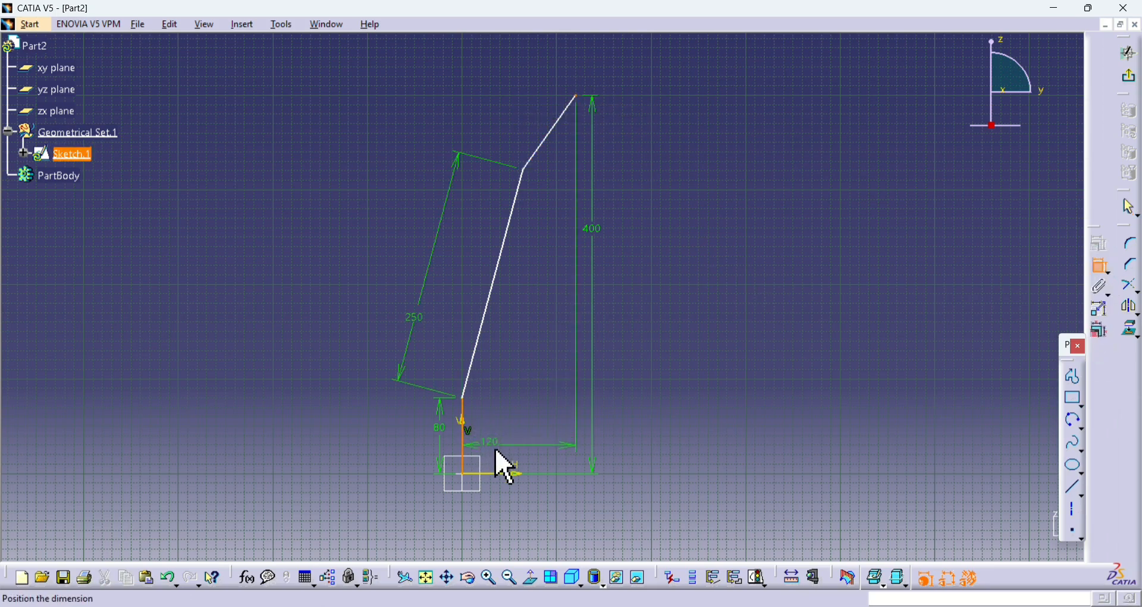
pyautogui.doubleClick(532, 440)
pyautogui.write('227.76')
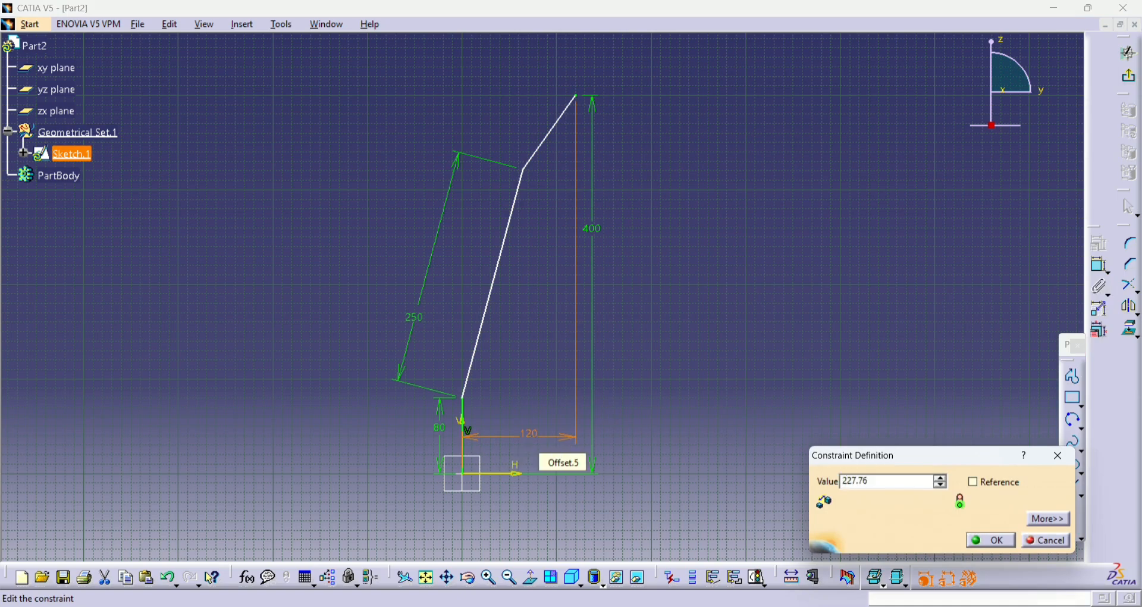
pyautogui.press('Return')
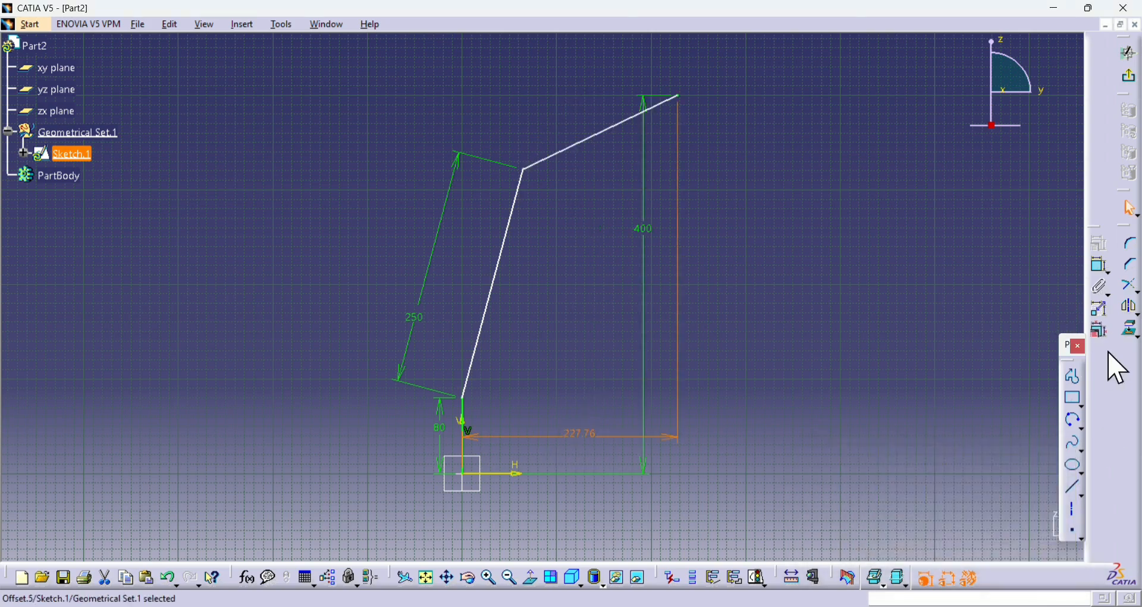
# Dimension the angle between the vertical line and the middle inclined line and set it to 30°.
pyautogui.click(1102, 275)
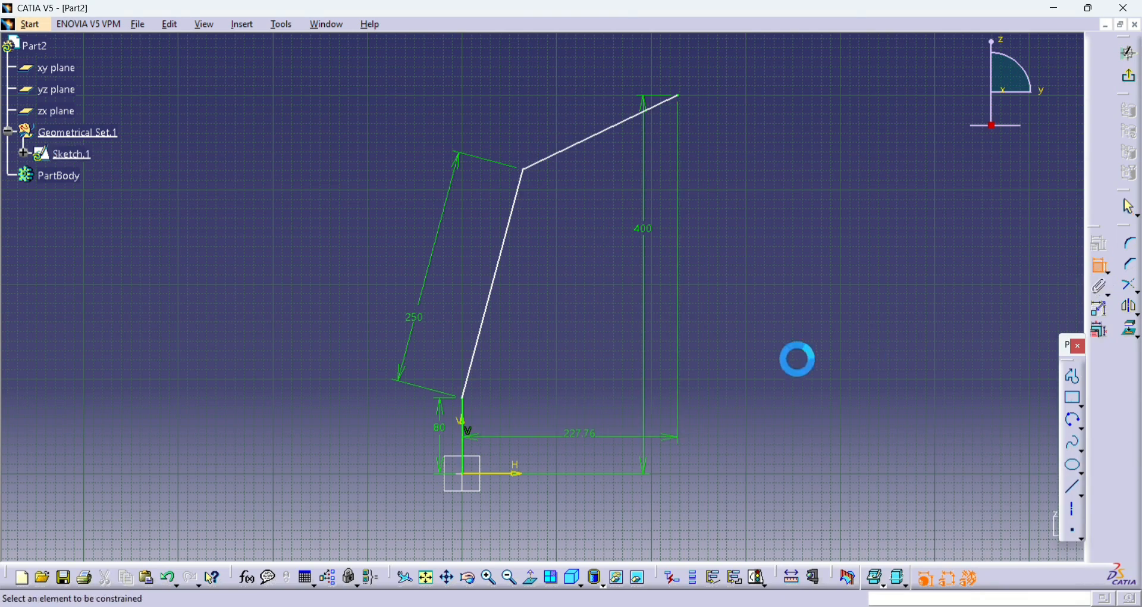
pyautogui.click(465, 416)
pyautogui.click(475, 360)
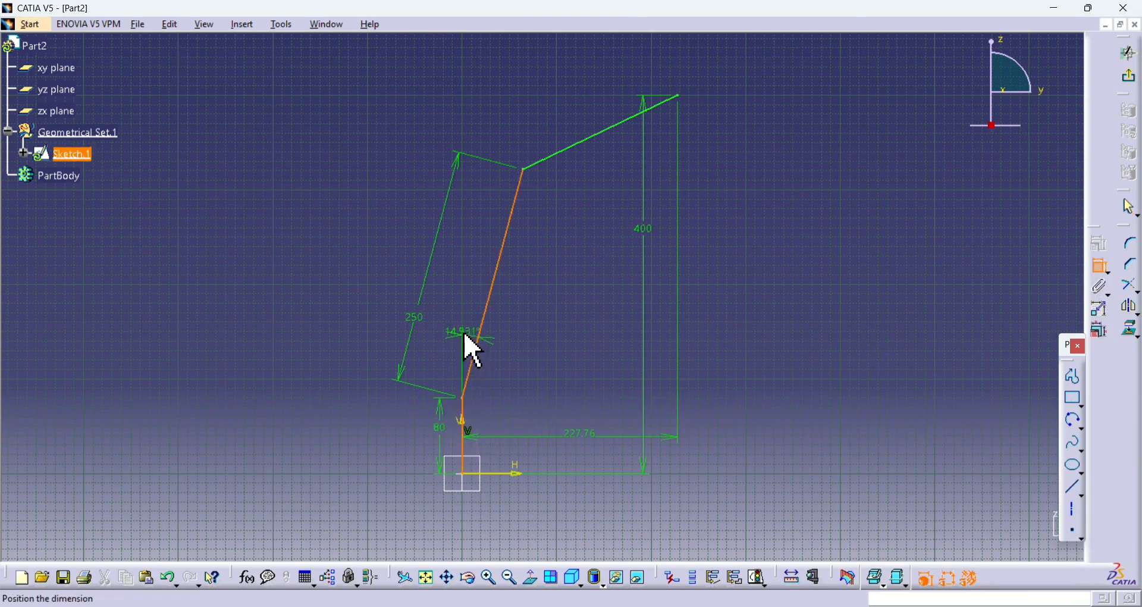
pyautogui.click(462, 332)
pyautogui.doubleClick(464, 331)
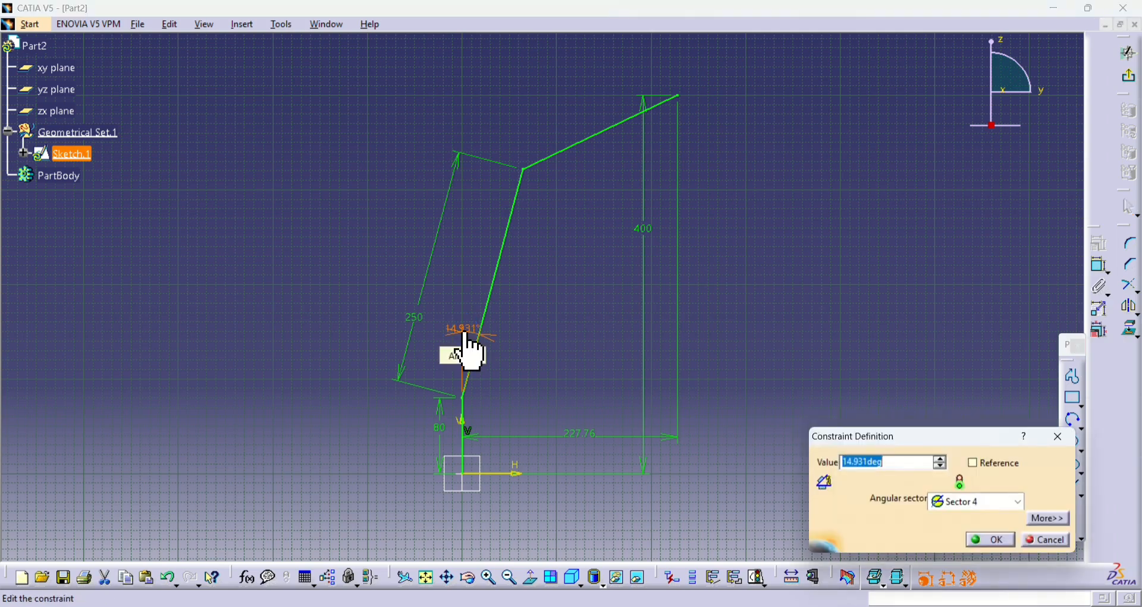
pyautogui.write('30')
pyautogui.press('Return')
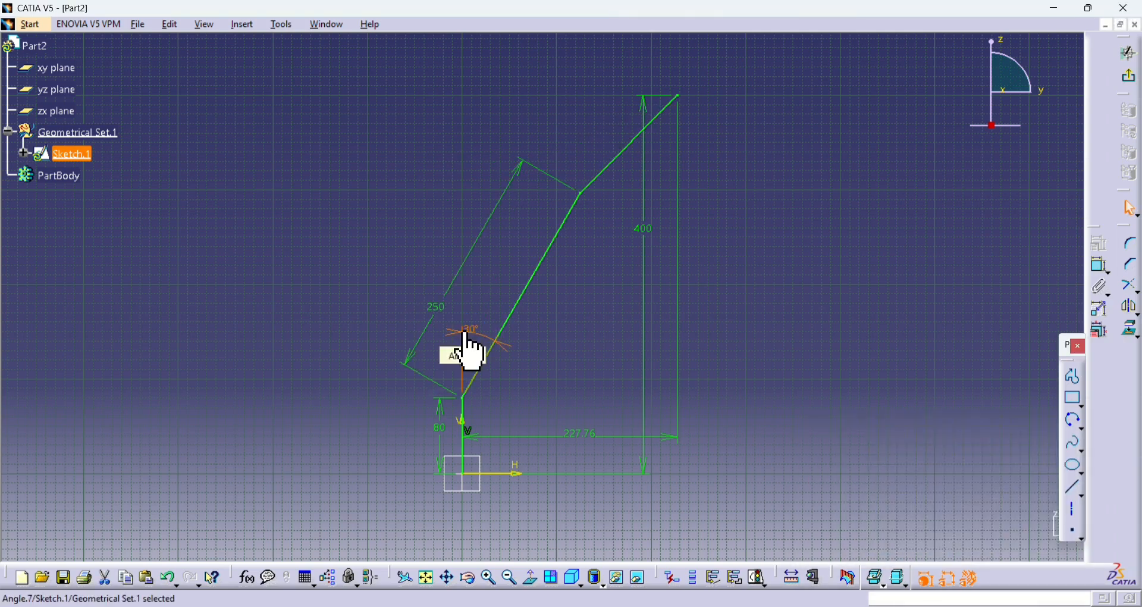
pyautogui.click(907, 311)
# Add an angle dimension between the middle inclined line and the upper line.
pyautogui.click(1102, 270)
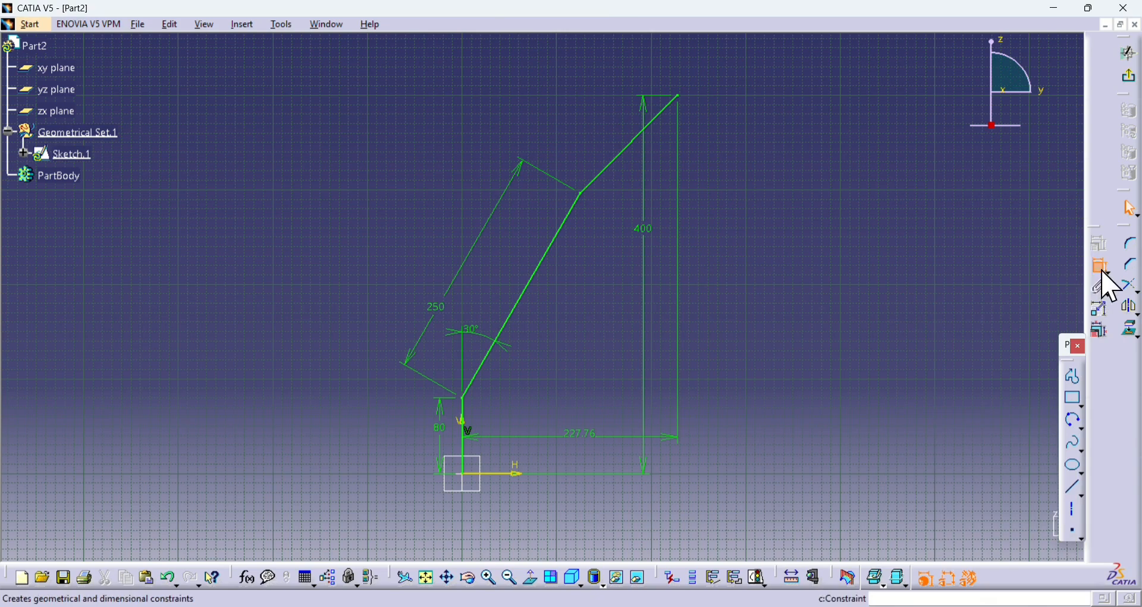
pyautogui.click(565, 220)
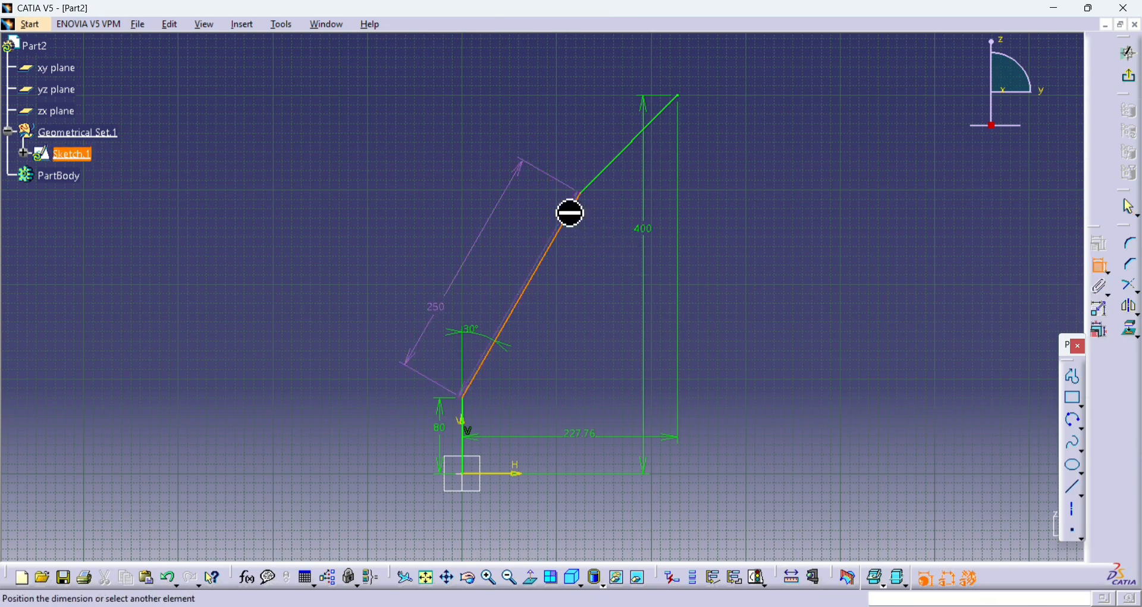
pyautogui.click(603, 176)
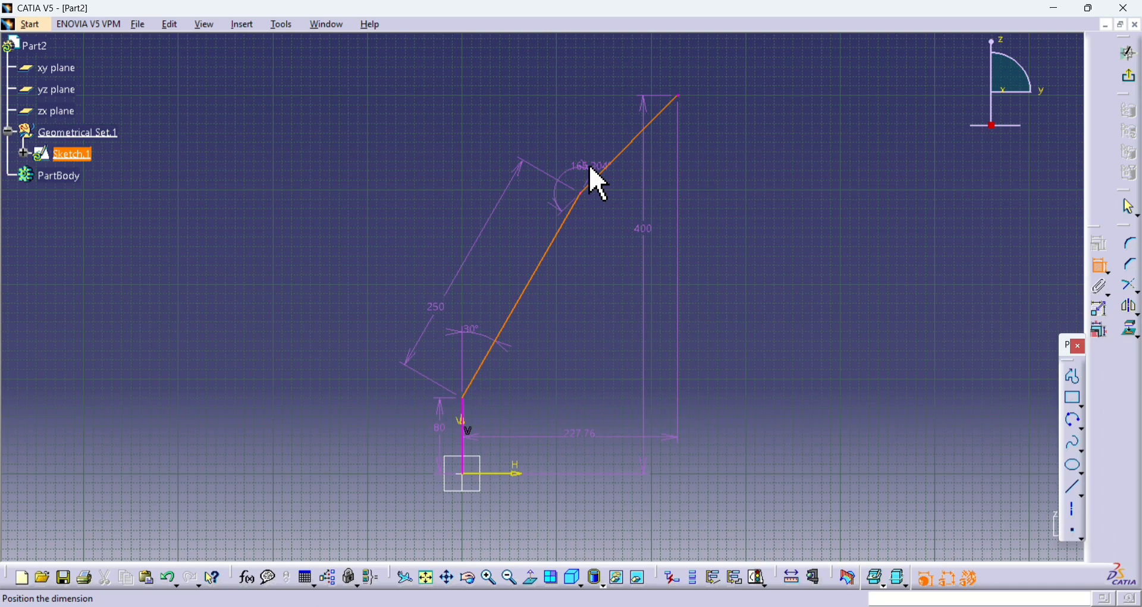
pyautogui.click(633, 167)
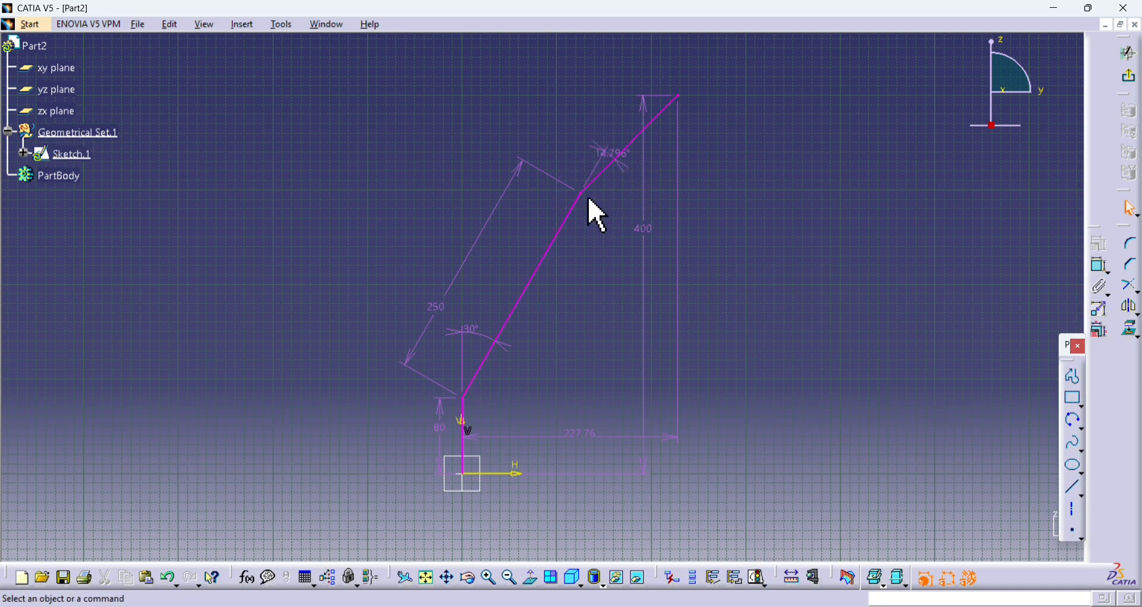
# Delete the horizontal dimension to the upper endpoint and set the angle between the middle and upper lines to 20°.
pyautogui.click(585, 435)
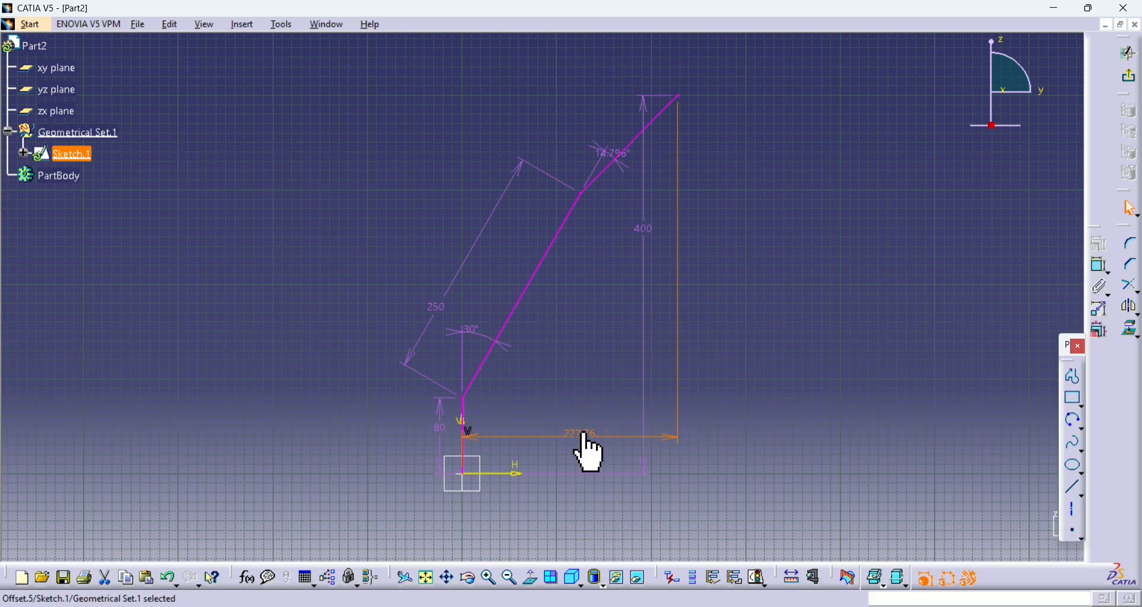
pyautogui.doubleClick(583, 432)
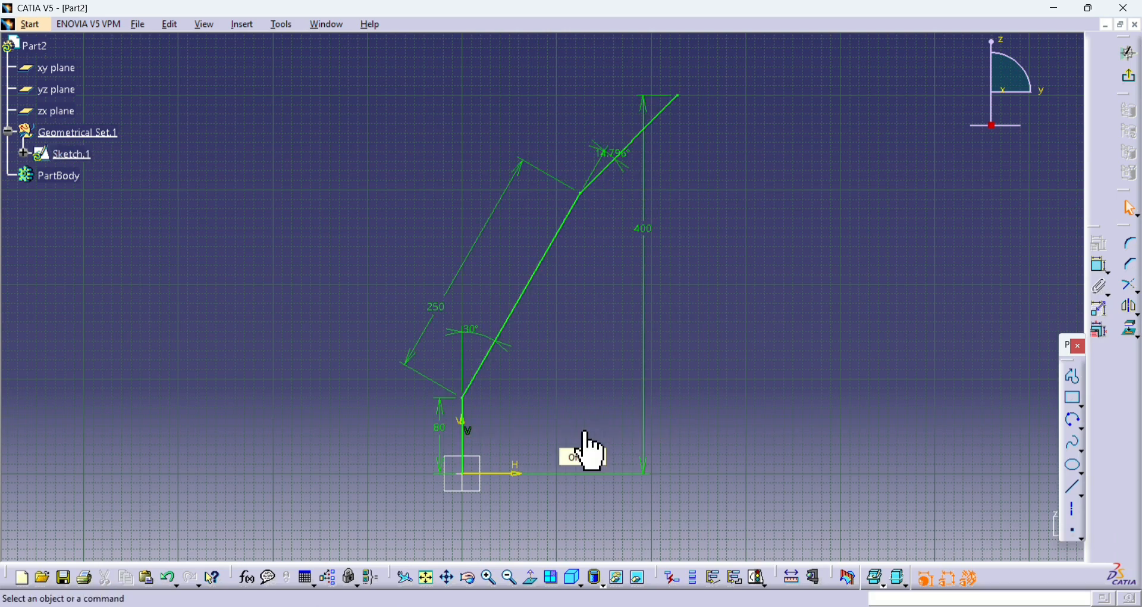
pyautogui.doubleClick(613, 159)
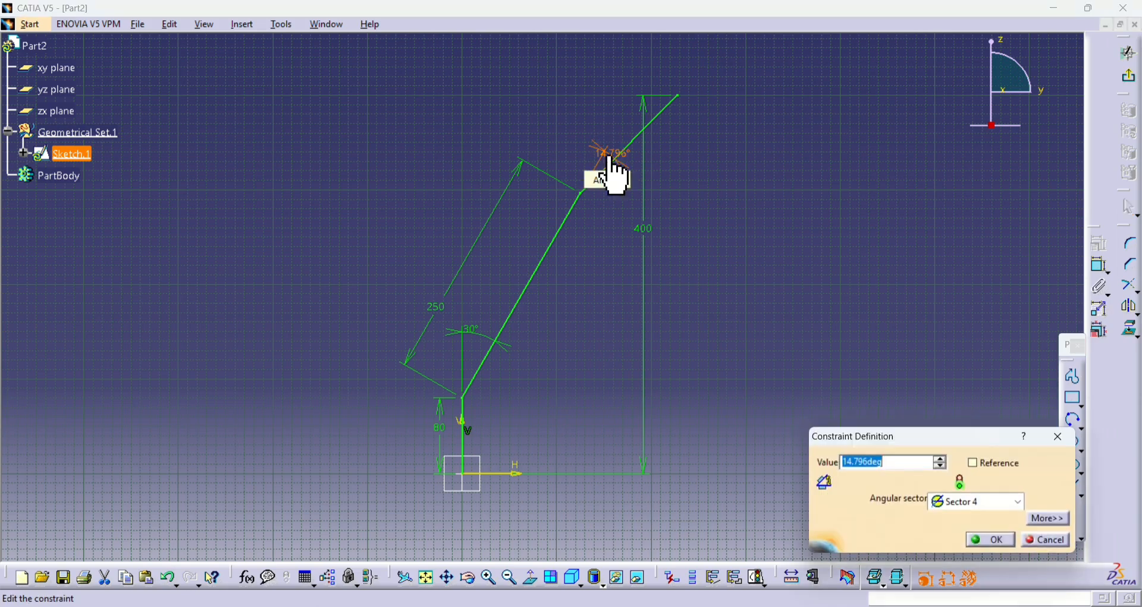
pyautogui.write('20')
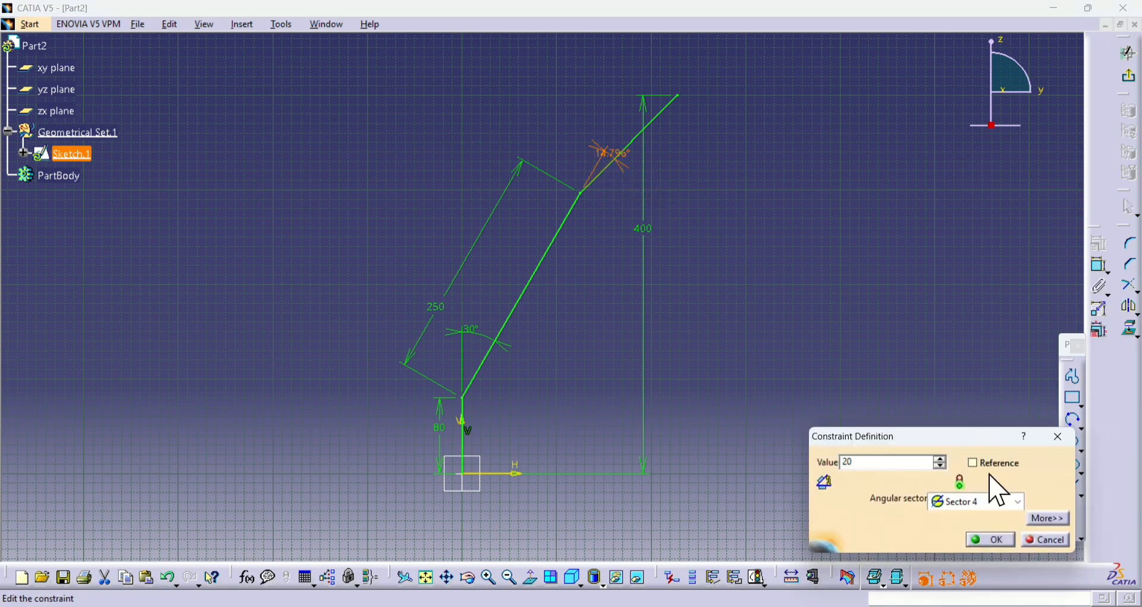
pyautogui.click(990, 539)
pyautogui.click(1014, 553)
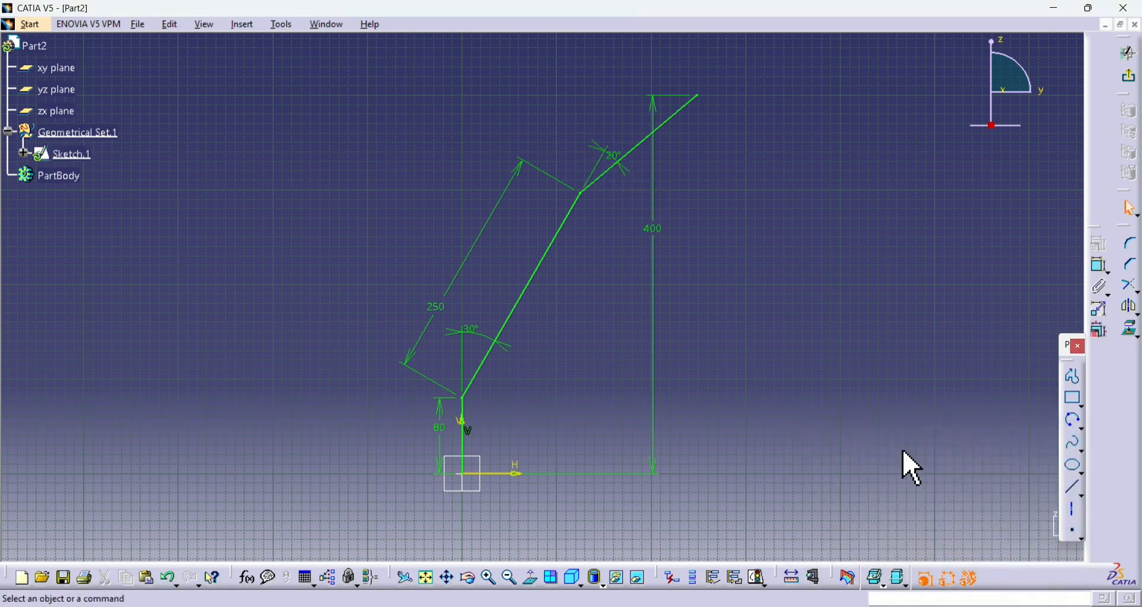
# Round the corner between the vertical line and the middle inclined line with a 100 mm radius.
pyautogui.click(1132, 243)
pyautogui.click(465, 416)
pyautogui.click(470, 387)
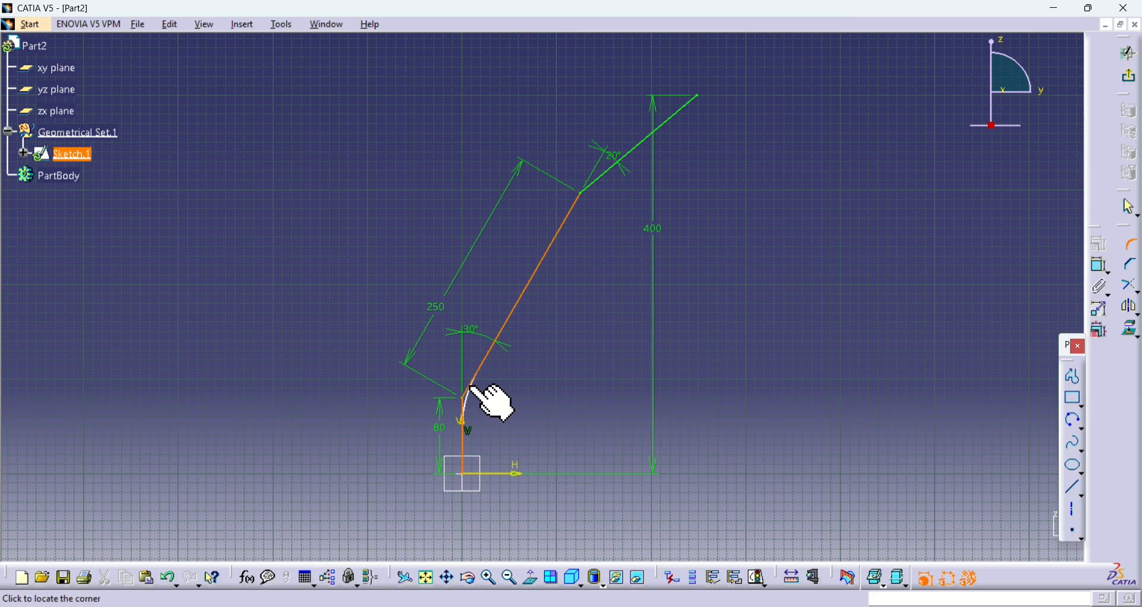
pyautogui.click(470, 387)
pyautogui.click(611, 344)
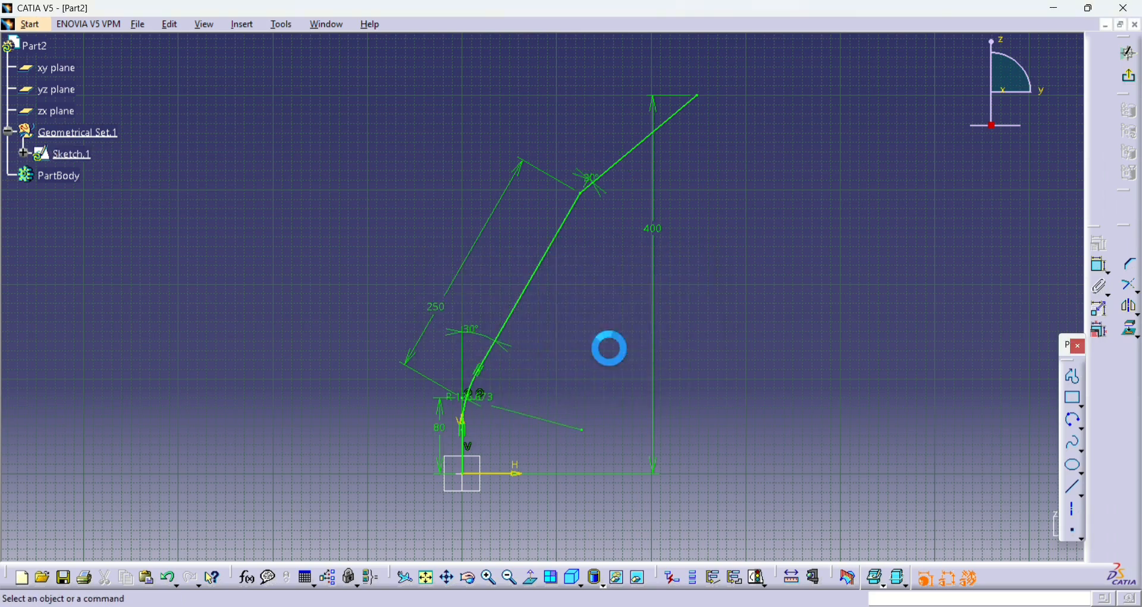
pyautogui.doubleClick(480, 406)
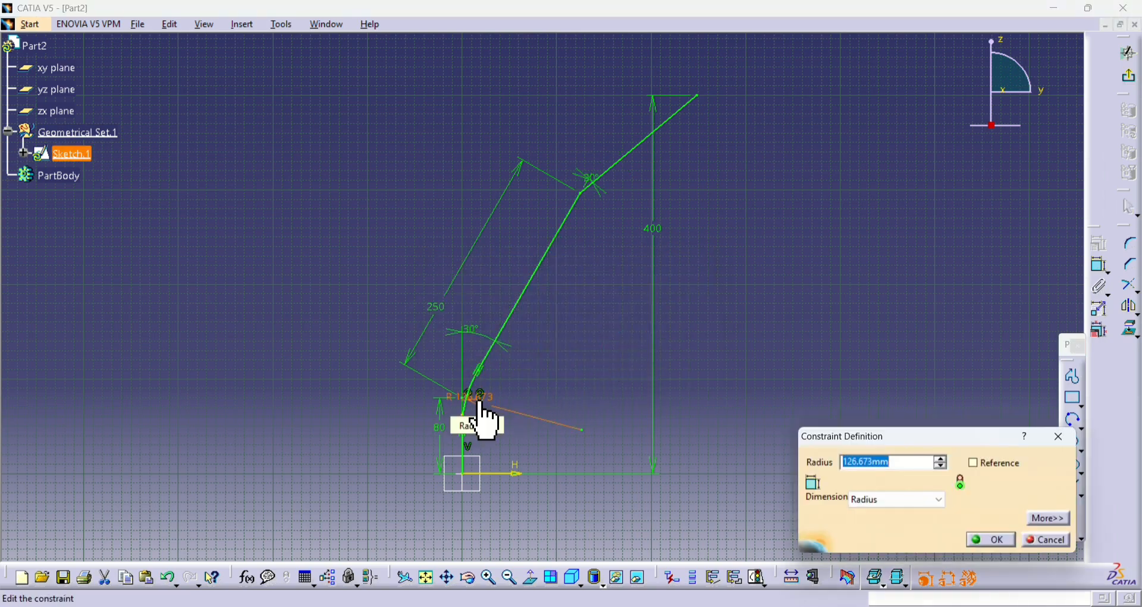
pyautogui.write('100')
pyautogui.press('Return')
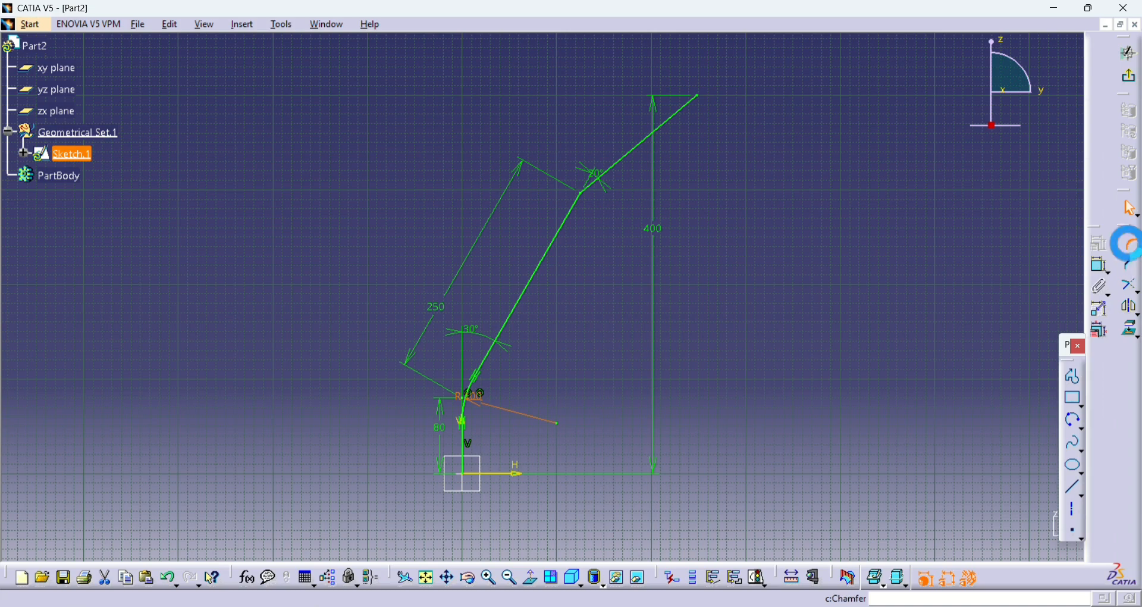
# Round the corner between the middle inclined line and the upper line with a 100 mm radius.
pyautogui.click(1131, 243)
pyautogui.click(575, 205)
pyautogui.click(595, 183)
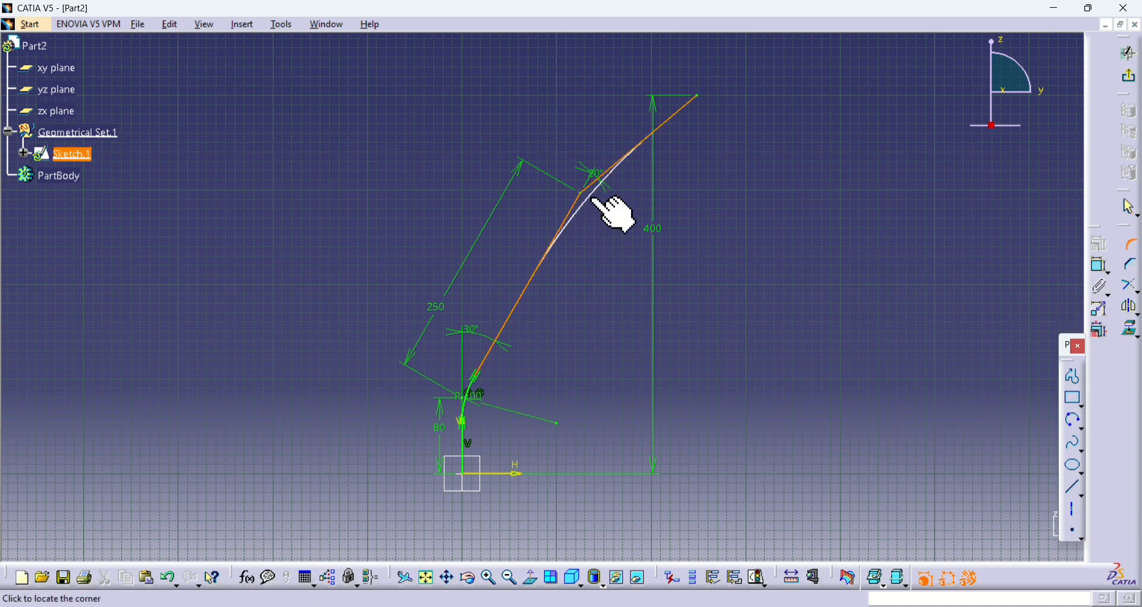
pyautogui.click(581, 191)
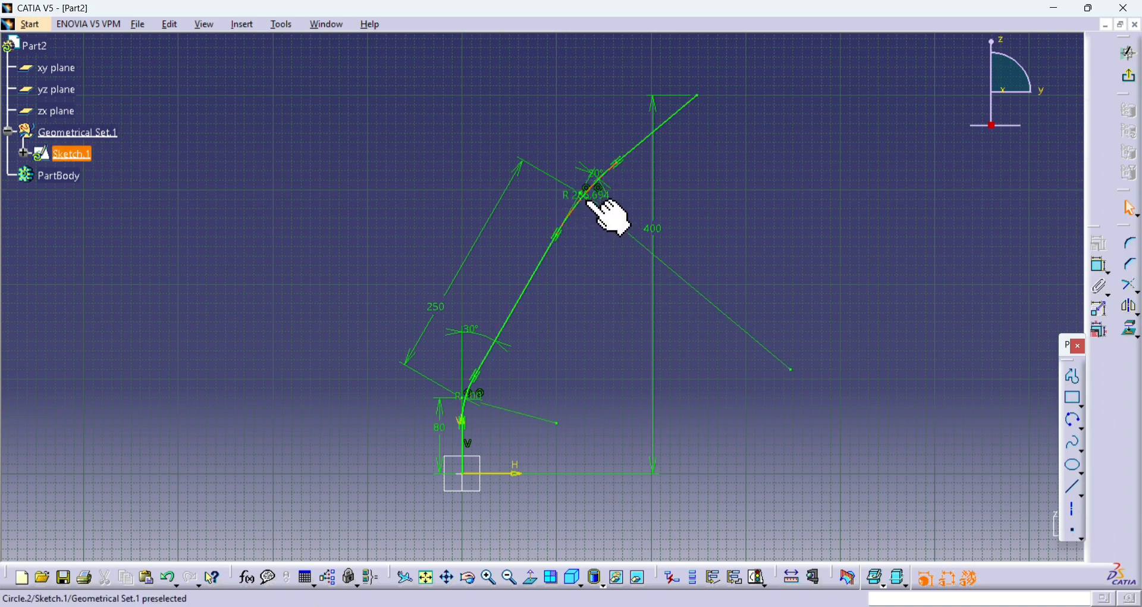
pyautogui.doubleClick(589, 194)
pyautogui.write('100')
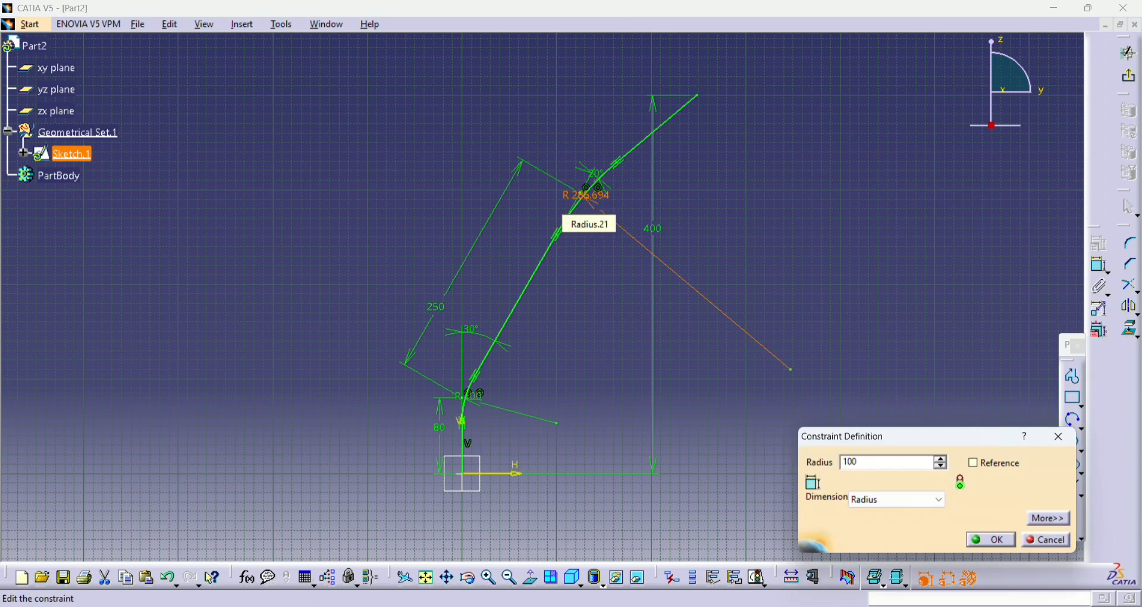
pyautogui.press('Return')
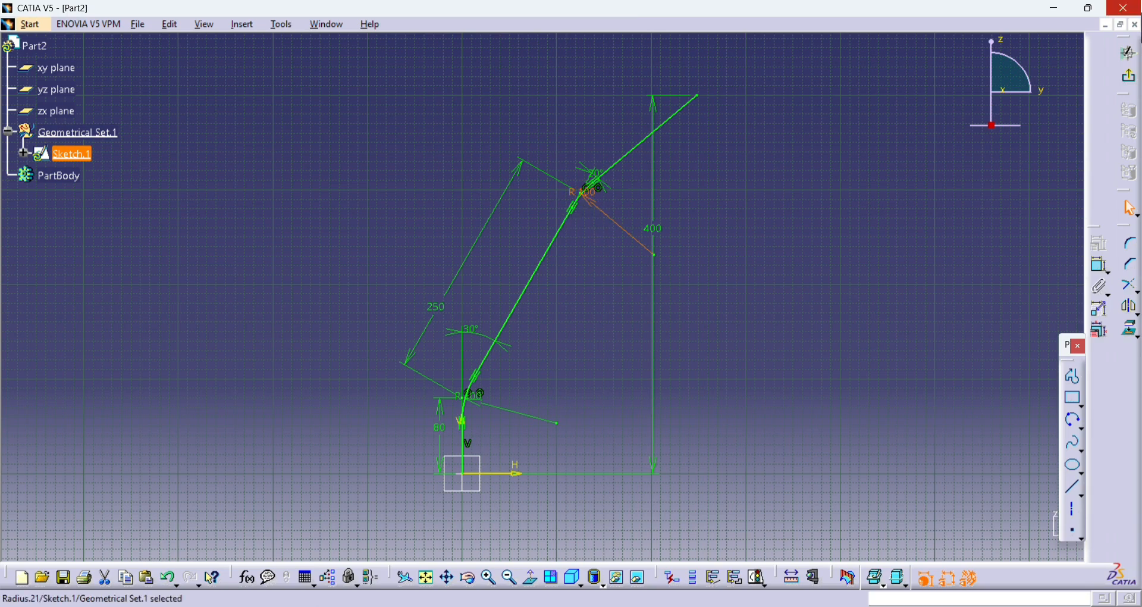
# Exit the sketch and set up a Pad of the open profile with Thick, Mirrored extent and a 110 mm length.
pyautogui.click(1129, 53)
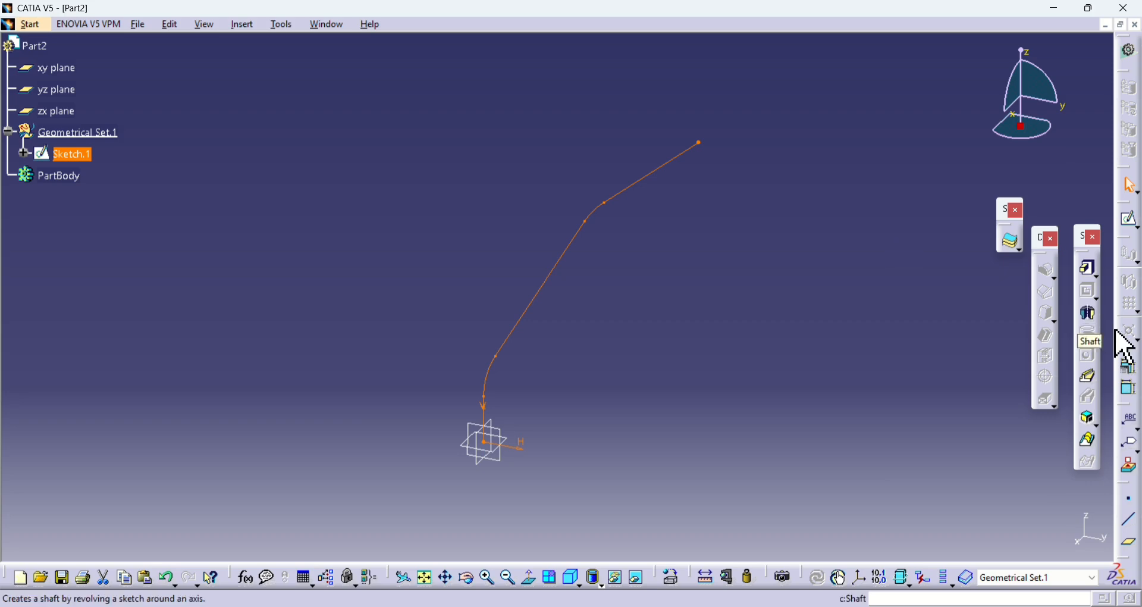
pyautogui.click(1091, 270)
pyautogui.click(691, 344)
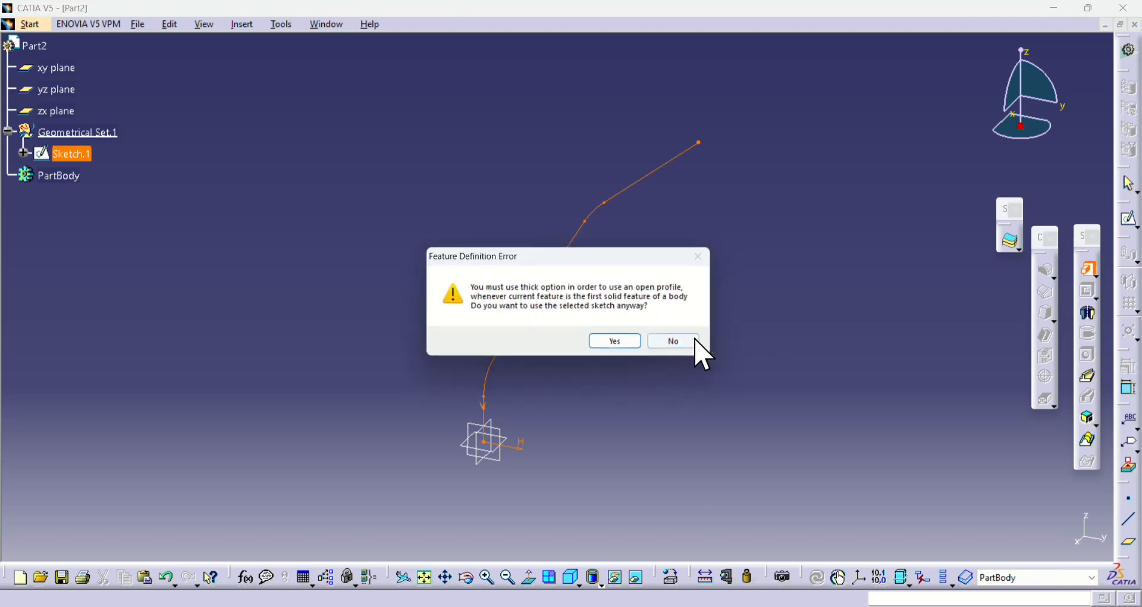
pyautogui.click(633, 340)
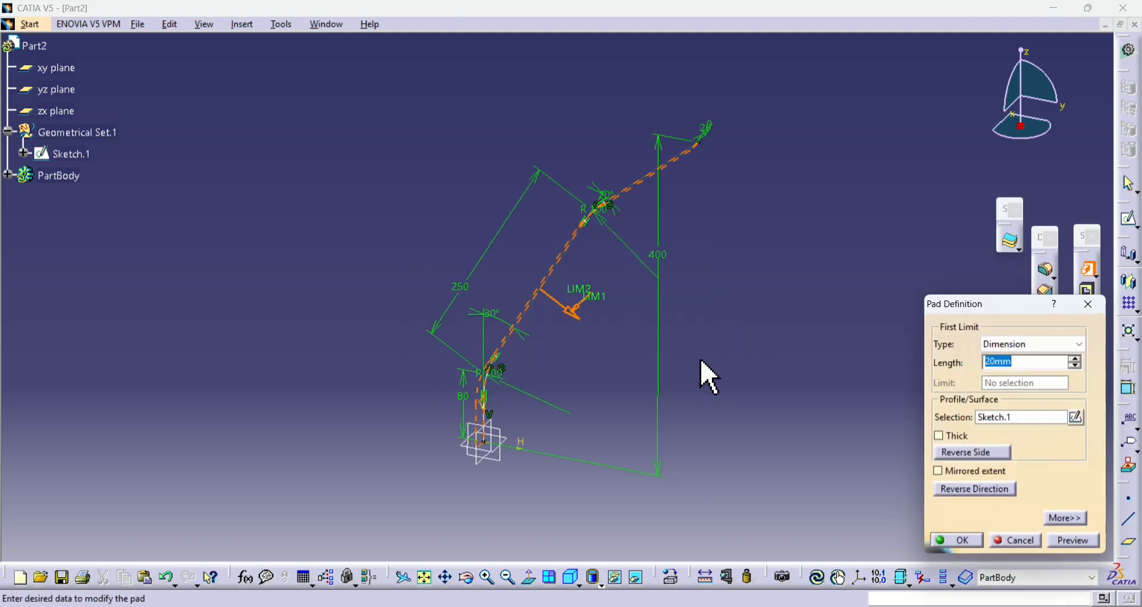
pyautogui.click(1069, 521)
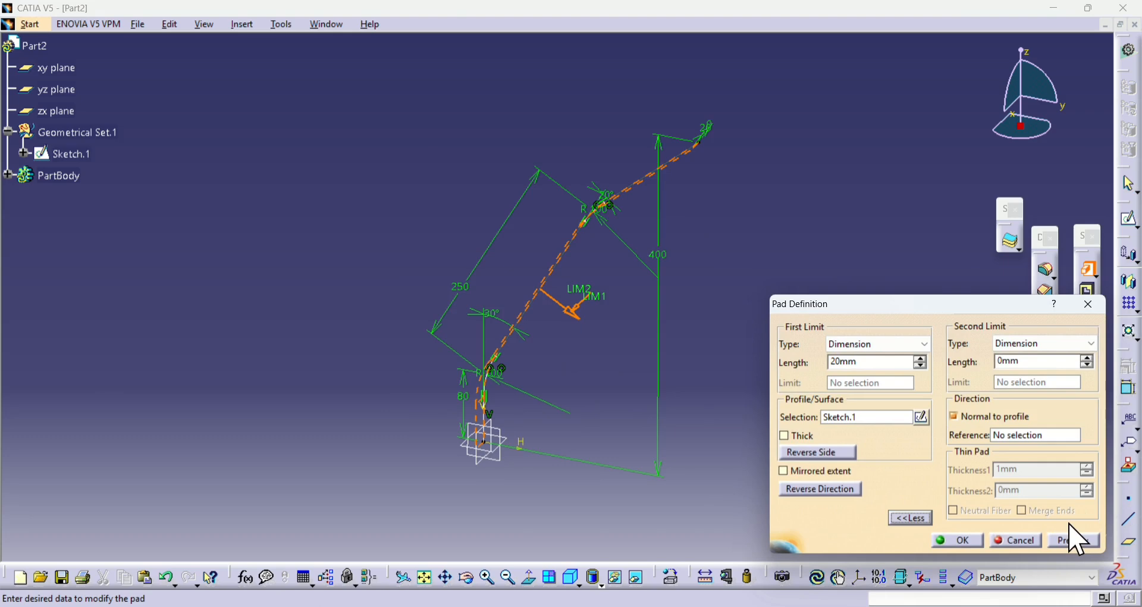
pyautogui.click(785, 436)
pyautogui.click(800, 470)
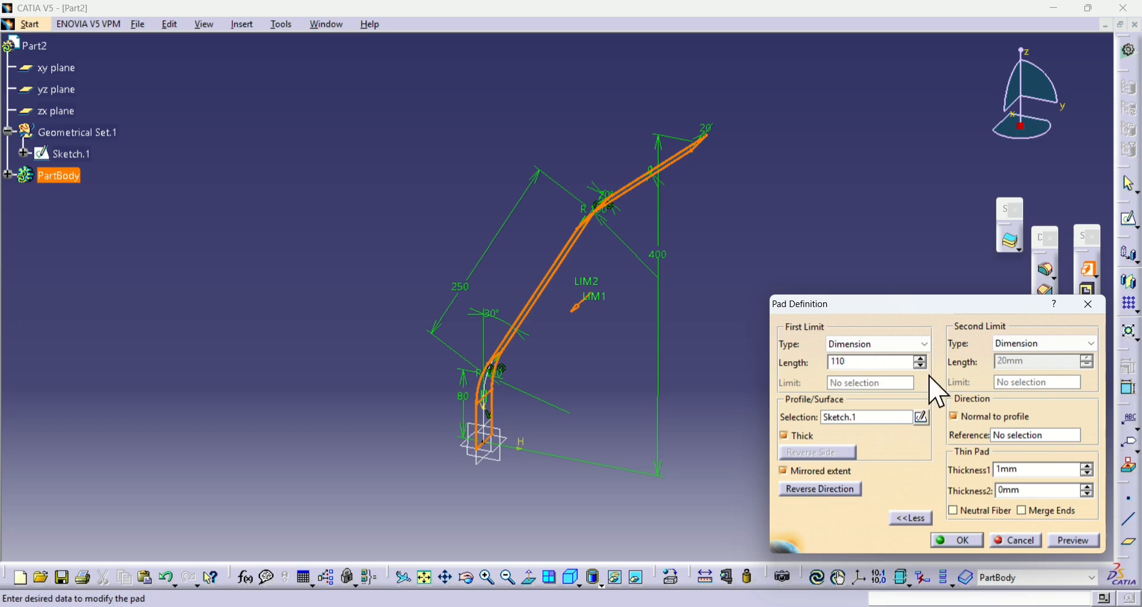
pyautogui.click(1089, 538)
# Set the thin pad's Thickness1 to 85 mm and create the pad.
pyautogui.doubleClick(1005, 470)
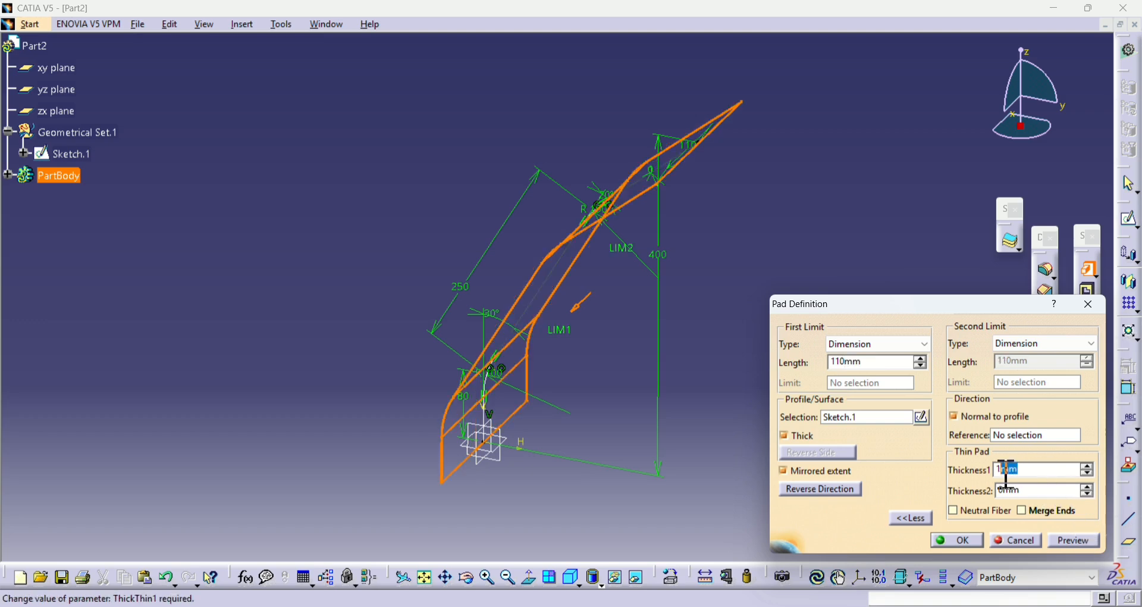
pyautogui.write('85')
pyautogui.click(1073, 540)
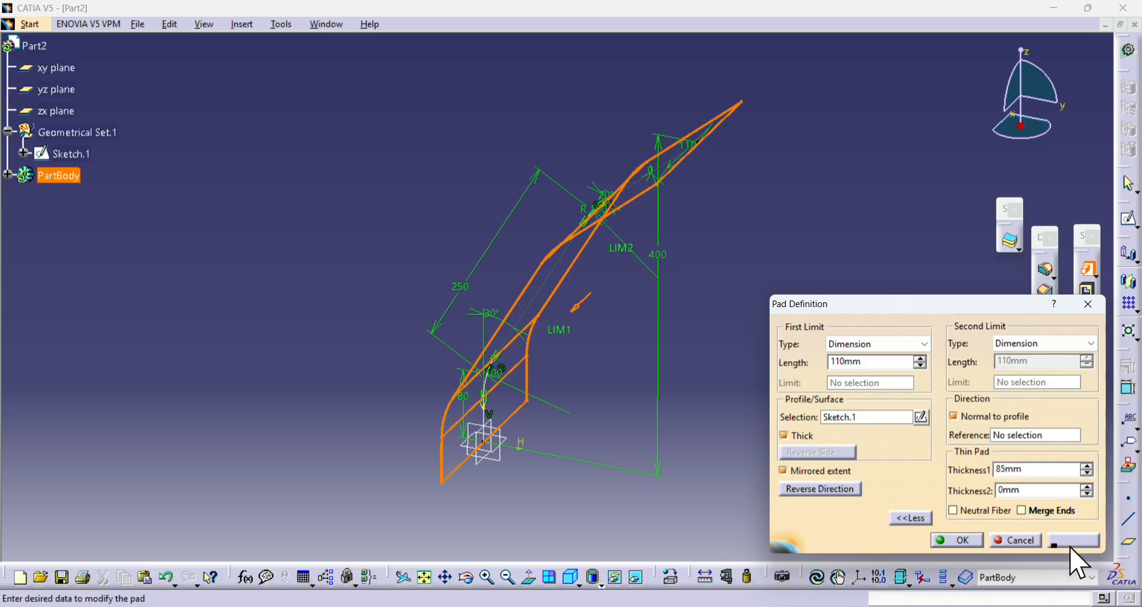
pyautogui.click(952, 540)
# Examine the bent solid's upper, side and end faces from several viewing angles.
pyautogui.moveTo(638, 426)
pyautogui.mouseDown(button='middle')
pyautogui.moveTo(735, 455)
pyautogui.moveTo(714, 440)
pyautogui.mouseUp(button='middle')
pyautogui.scroll(-2, 714, 440)
pyautogui.moveTo(494, 382)
pyautogui.mouseDown(button='middle')
pyautogui.moveTo(551, 277)
pyautogui.moveTo(755, 283)
pyautogui.moveTo(668, 401)
pyautogui.mouseUp(button='middle')
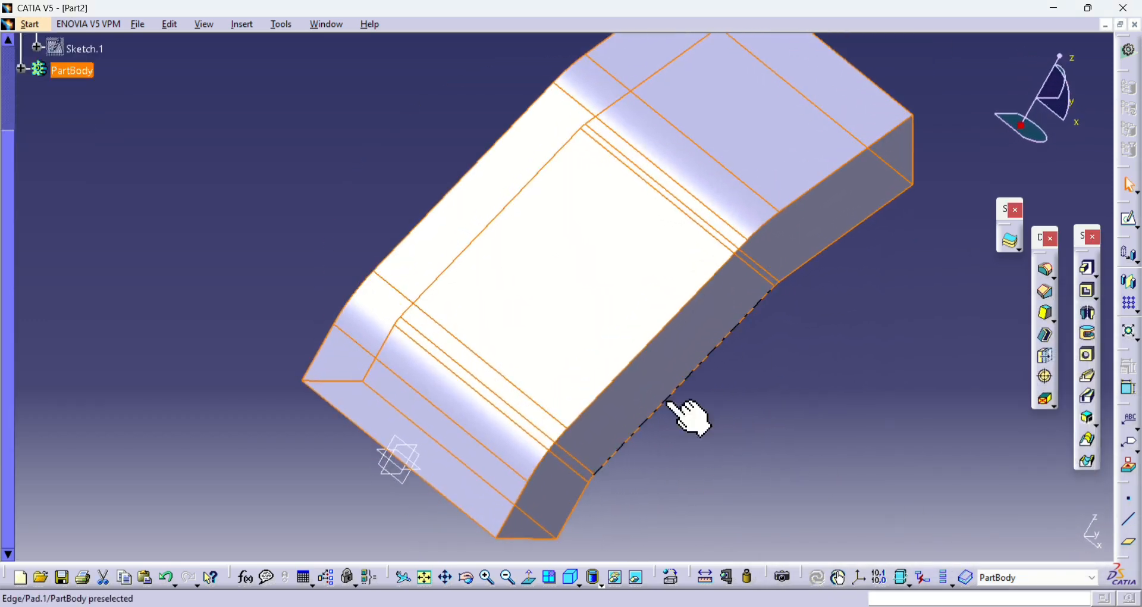
pyautogui.click(424, 576)
pyautogui.moveTo(493, 459); pyautogui.dragTo(535, 323, button='middle')
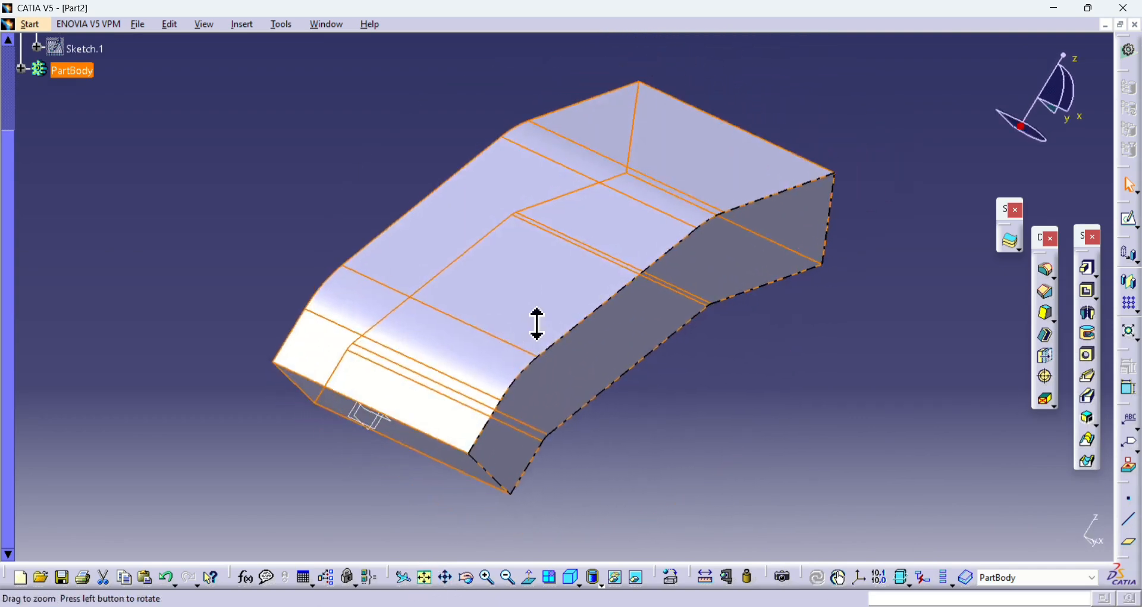
pyautogui.click(535, 323)
pyautogui.moveTo(601, 418); pyautogui.dragTo(395, 381, button='middle')
pyautogui.scroll(2, 396, 381)
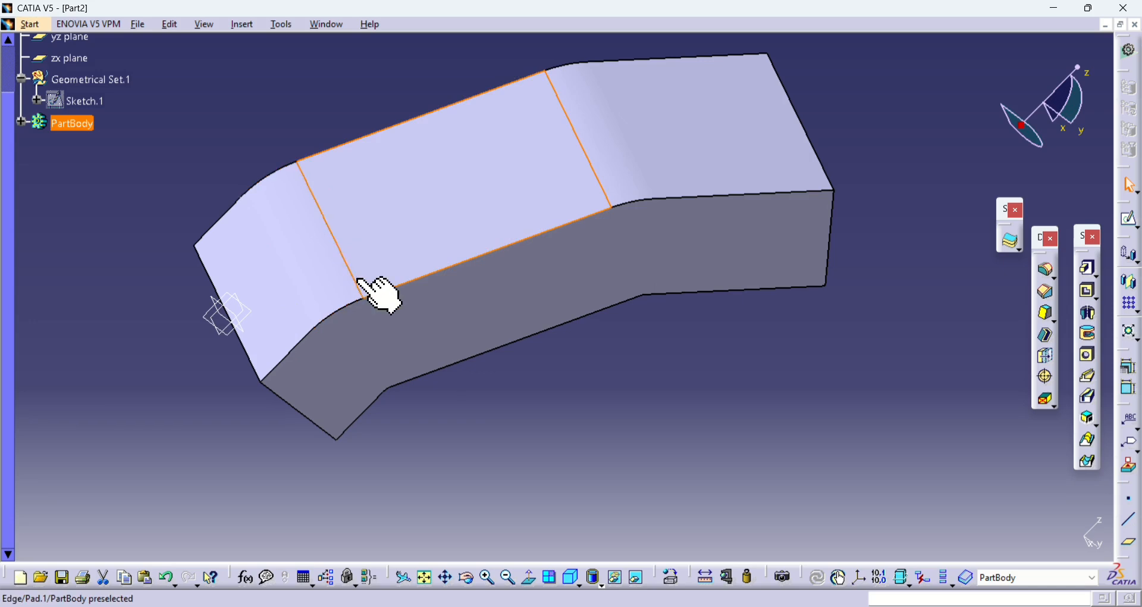
pyautogui.scroll(-2, 95, 131)
pyautogui.scroll(2, 82, 162)
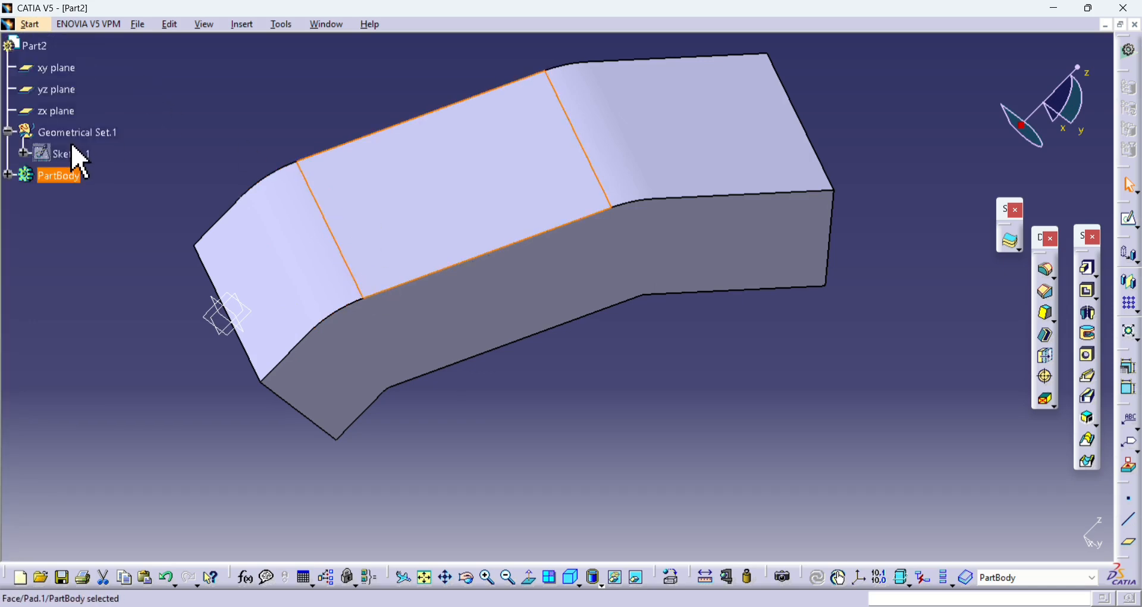
pyautogui.scroll(2, 75, 145)
pyautogui.click(79, 146)
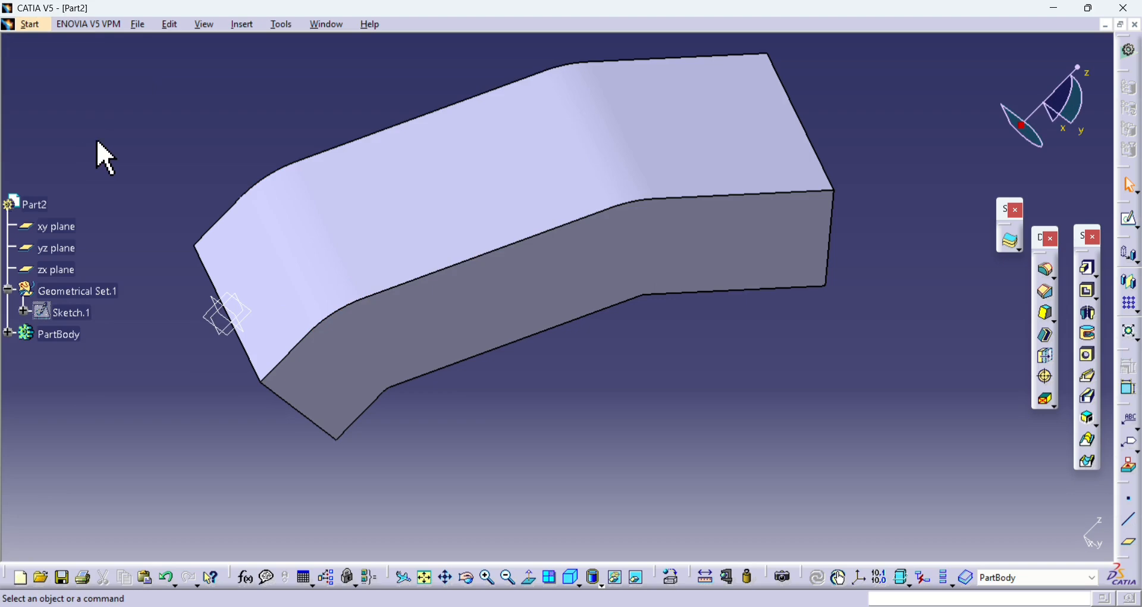
# Fillet the two long upper side edges of the bent solid with a 25 mm radius.
pyautogui.click(1046, 270)
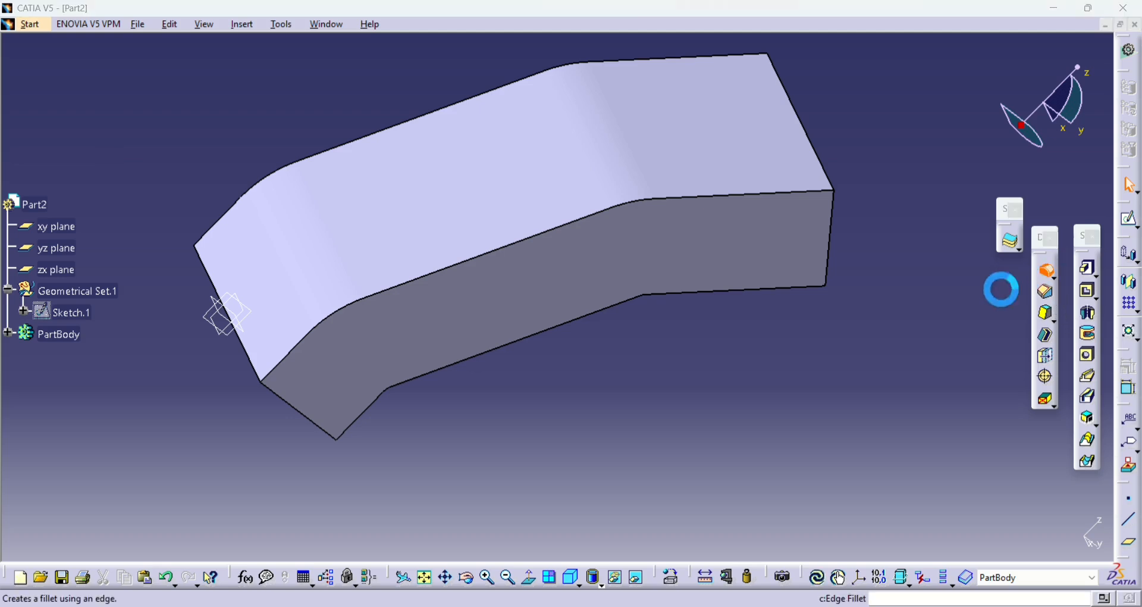
pyautogui.click(672, 199)
pyautogui.click(452, 106)
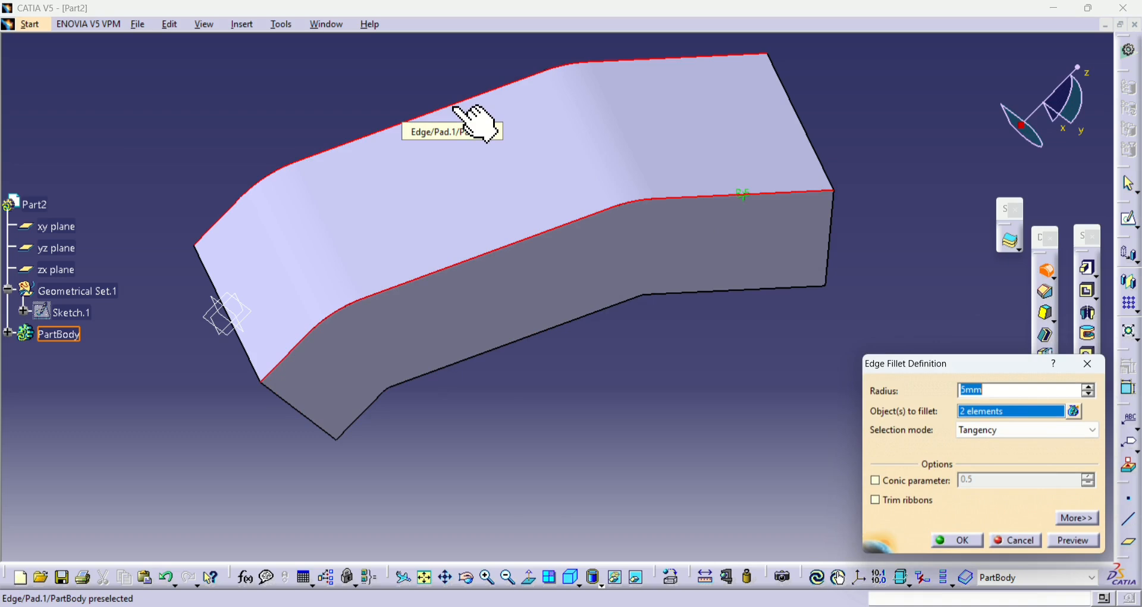
pyautogui.press('Return')
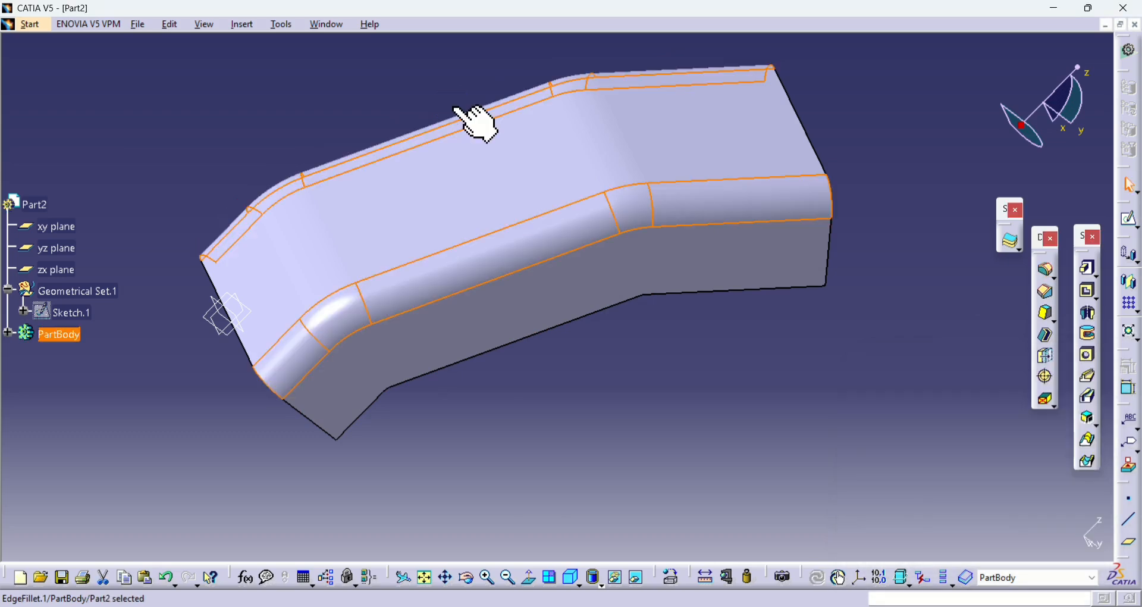
pyautogui.click(740, 351)
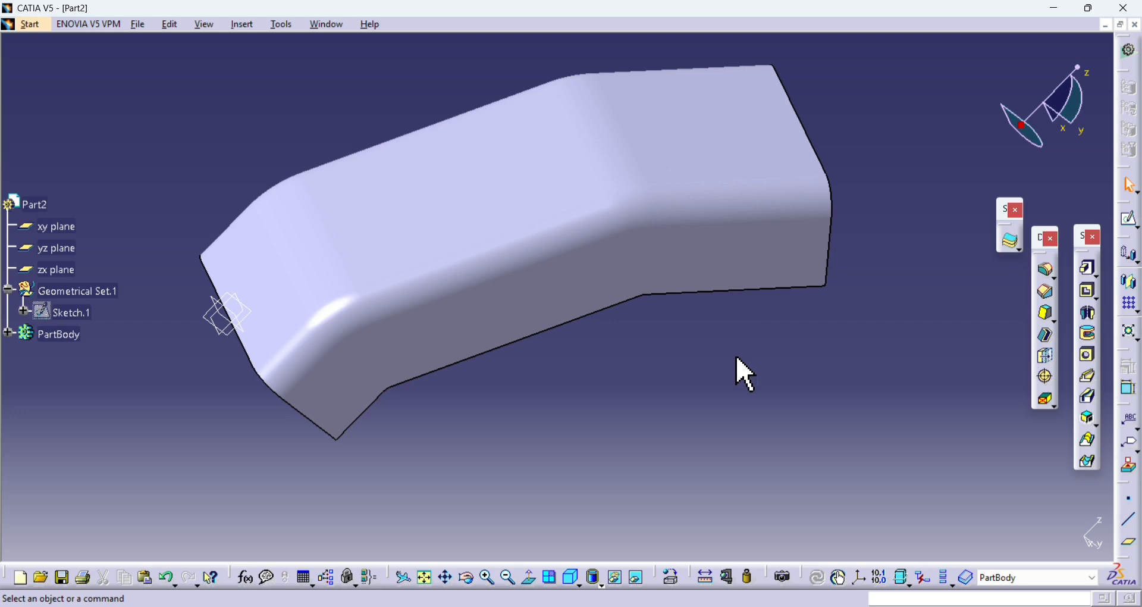
# Fillet the two long lower side edges on the underside of the bent solid with a 15 mm radius.
pyautogui.moveTo(746, 374); pyautogui.dragTo(499, 221, button='middle')
pyautogui.click(1045, 271)
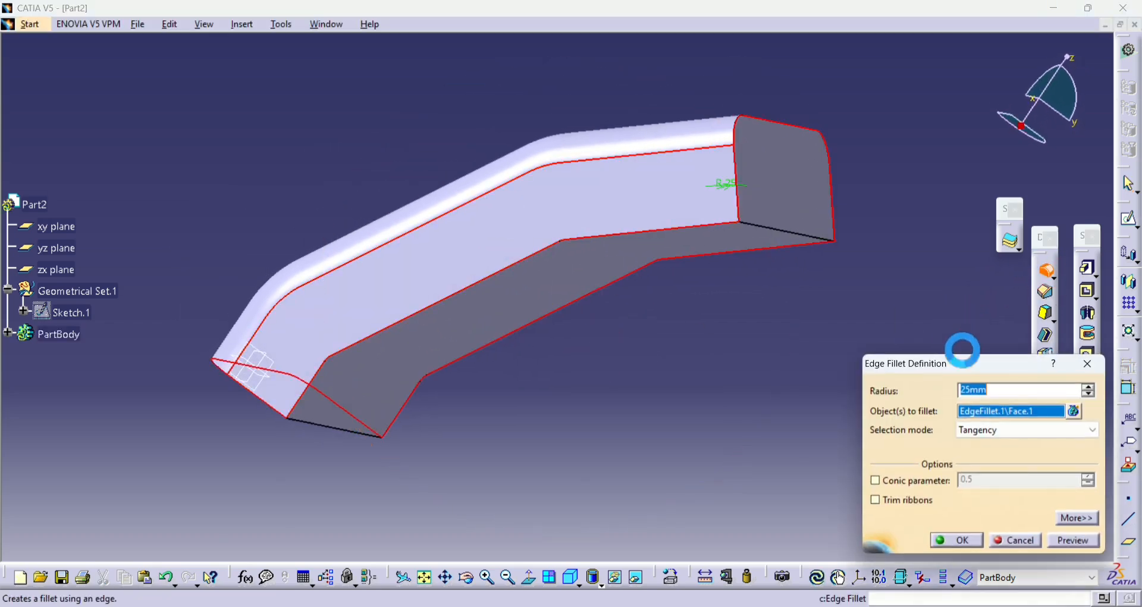
pyautogui.click(1088, 363)
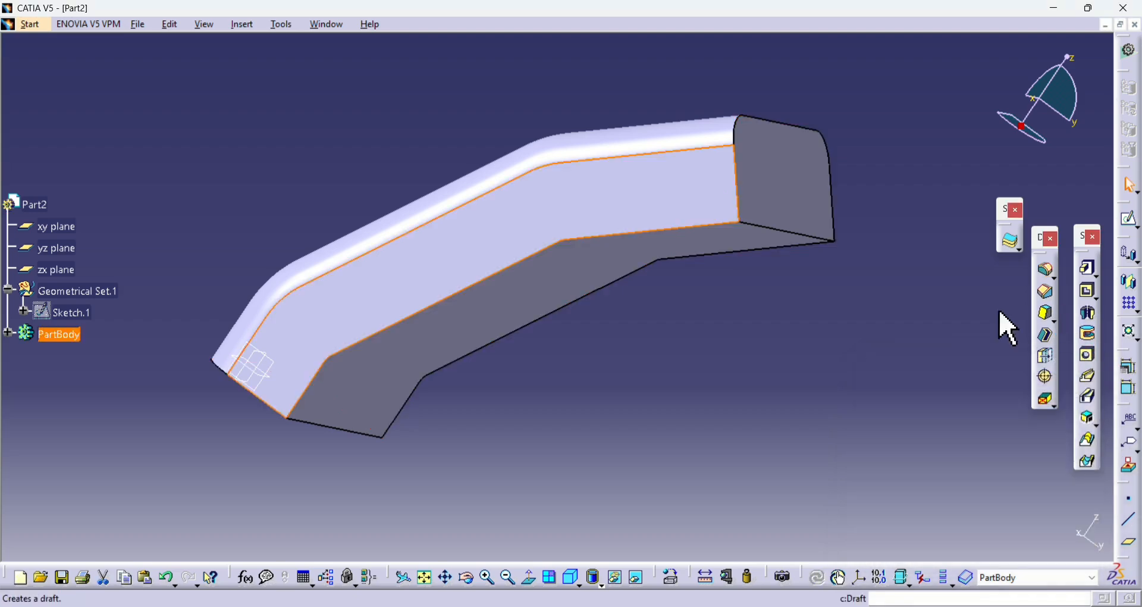
pyautogui.click(1047, 271)
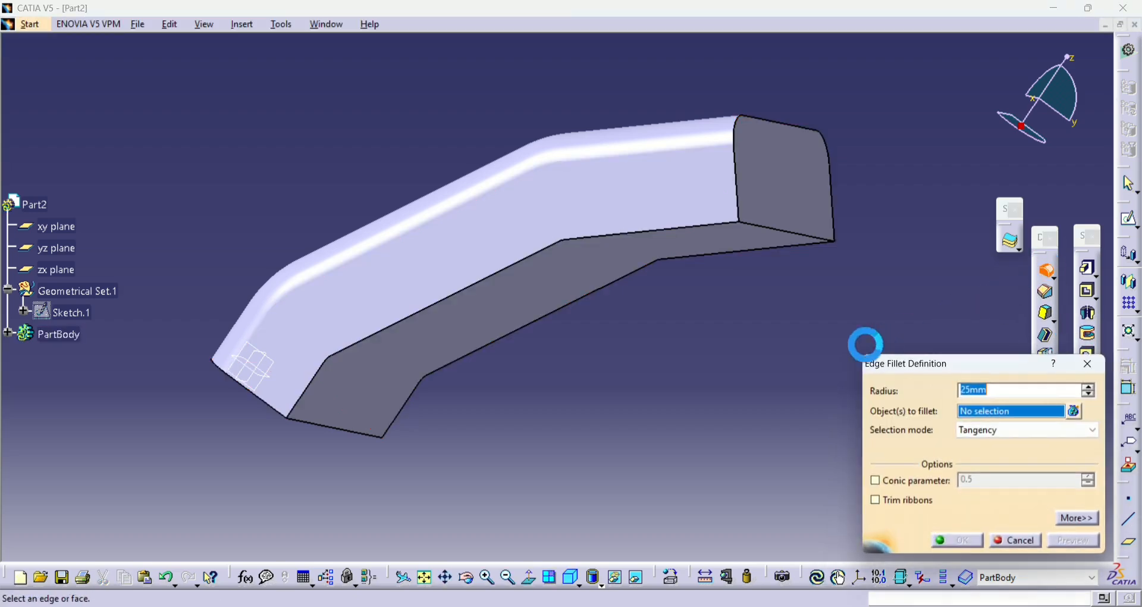
pyautogui.click(659, 263)
pyautogui.click(527, 259)
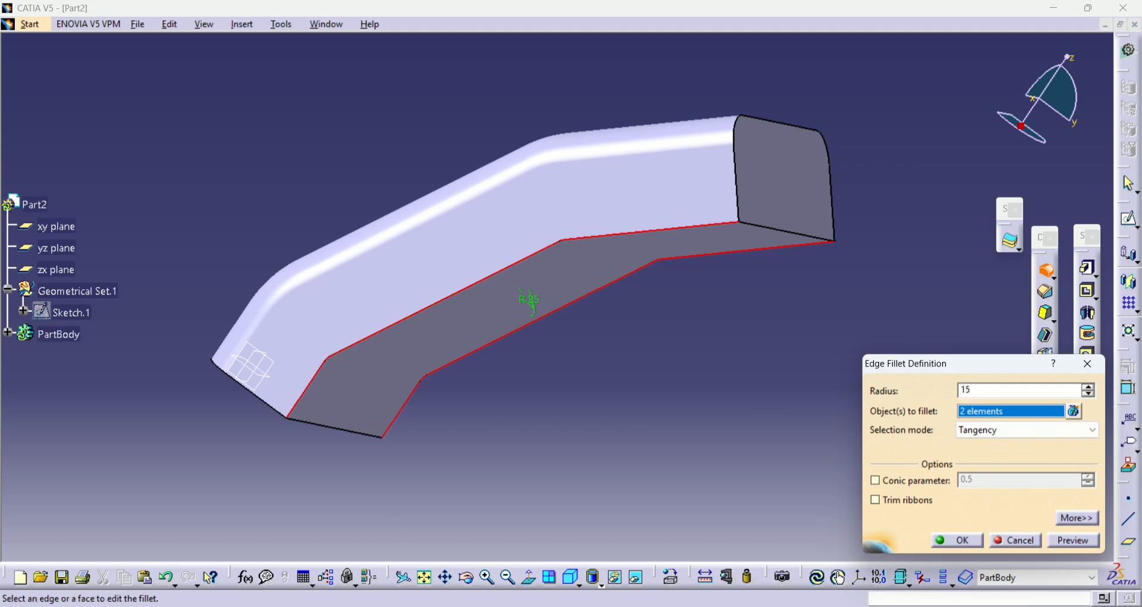
pyautogui.click(956, 540)
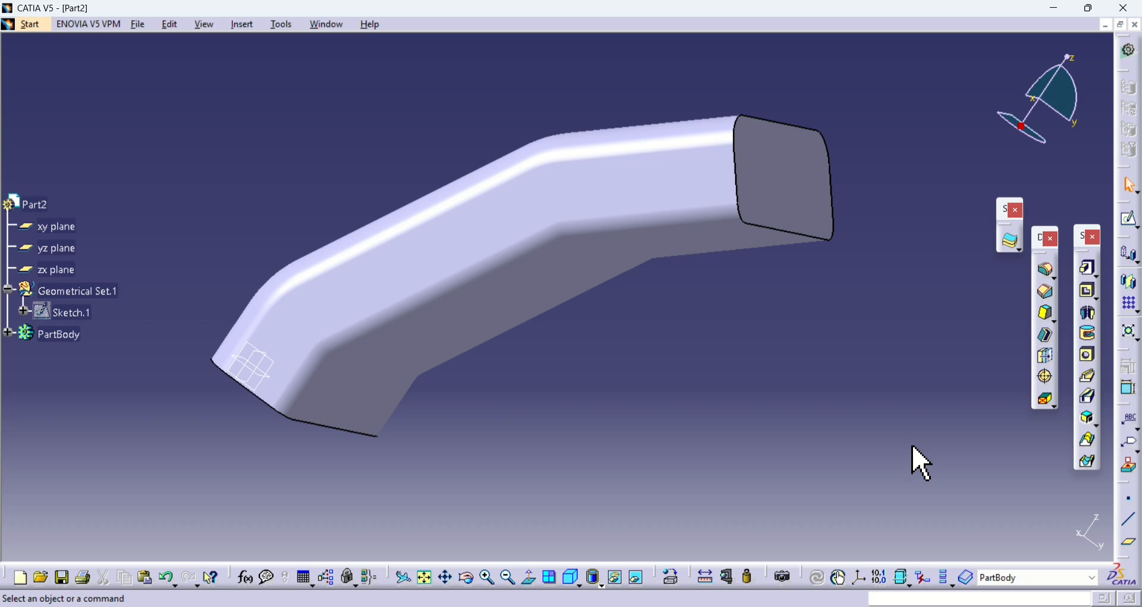
# Start a new sketch on the yz plane.
pyautogui.click(1130, 220)
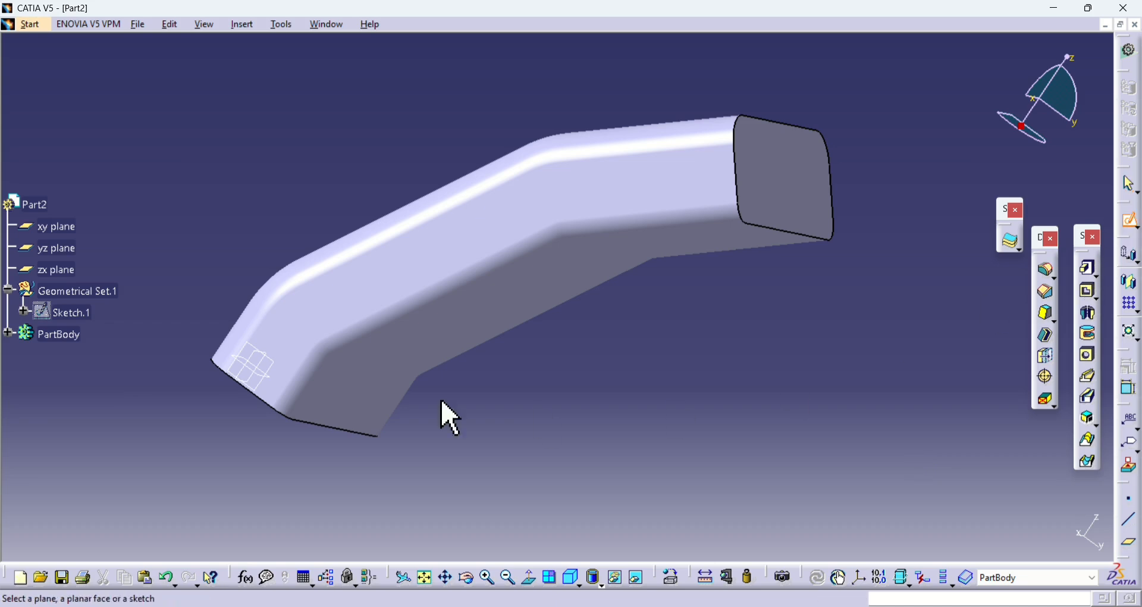
pyautogui.click(276, 364)
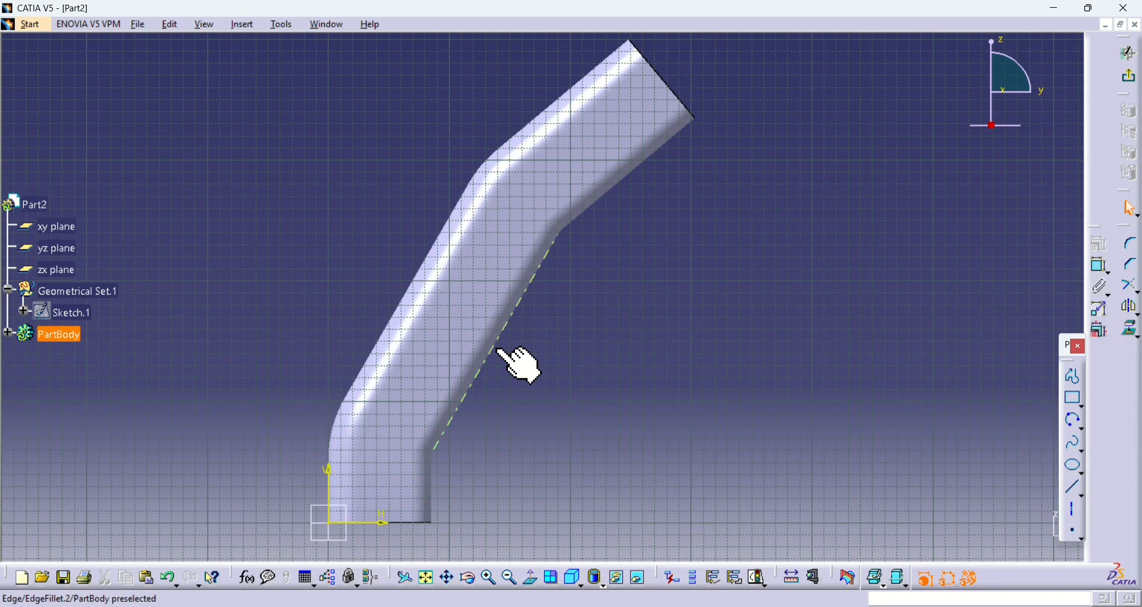
pyautogui.click(471, 387)
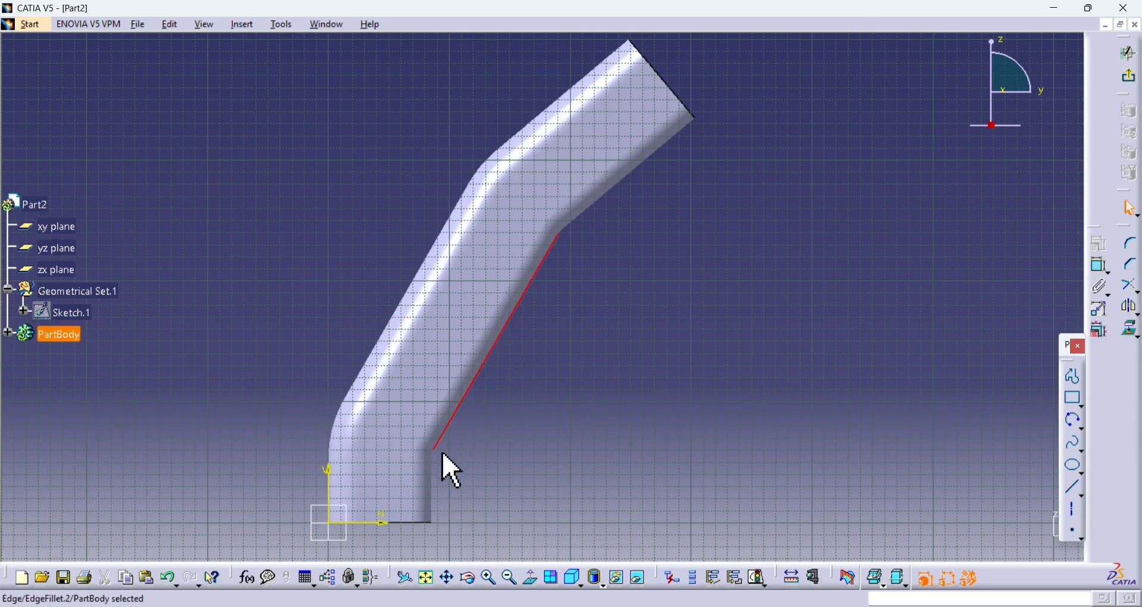
pyautogui.keyDown('ctrl'); pyautogui.click(434, 485); pyautogui.keyUp('ctrl')
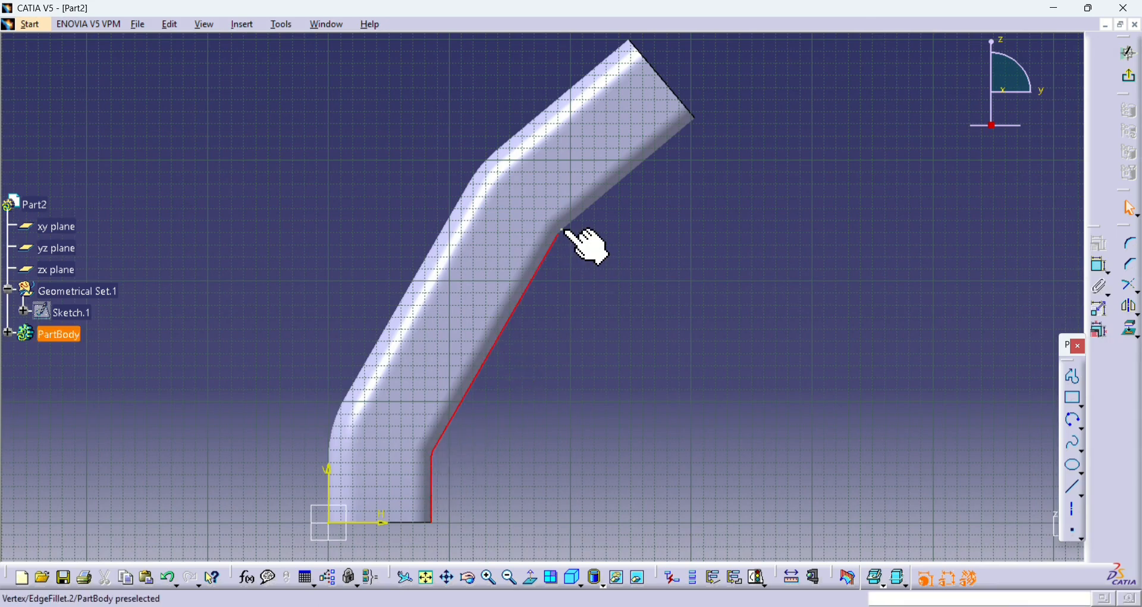
pyautogui.keyDown('ctrl'); pyautogui.click(580, 238); pyautogui.keyUp('ctrl')
pyautogui.click(573, 265)
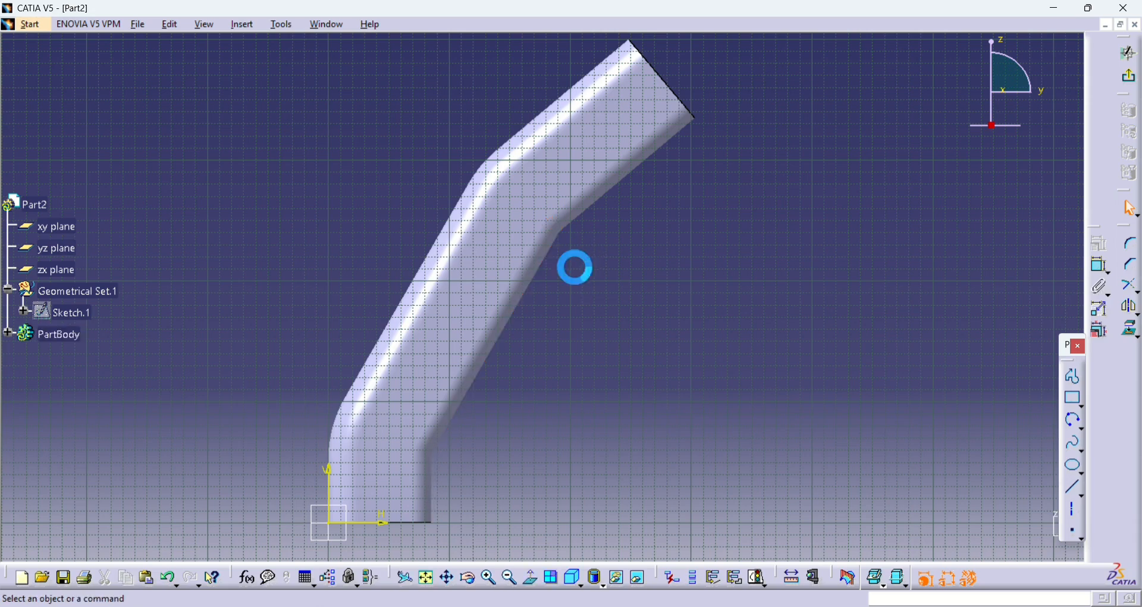
# Project the chain of edges along the bent solid's concave underside into the sketch, including the short edges at both bends.
pyautogui.click(564, 238)
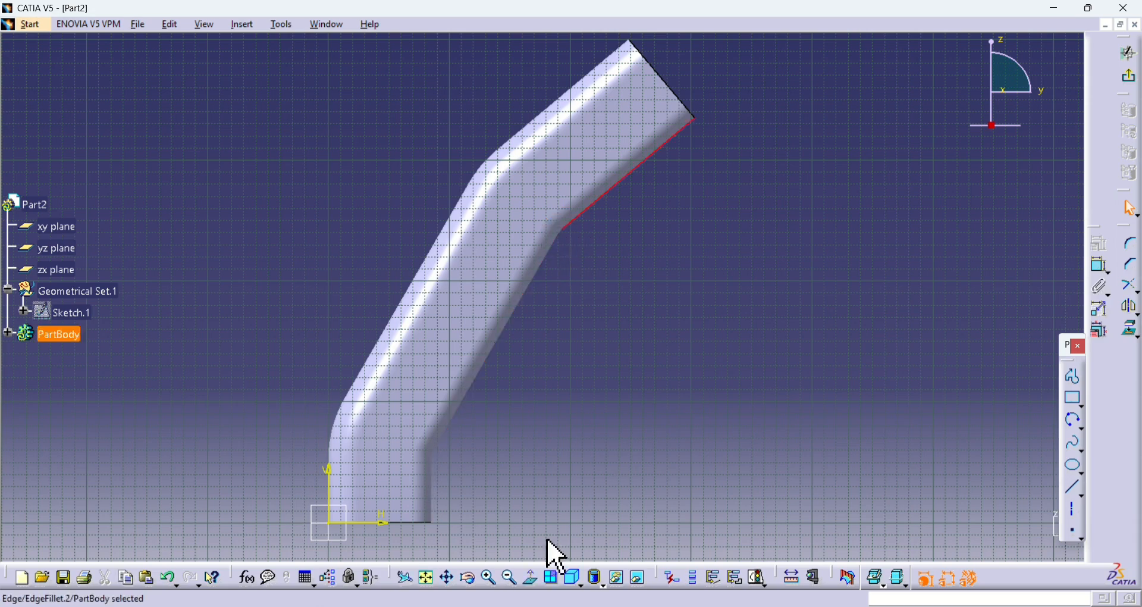
pyautogui.click(488, 577)
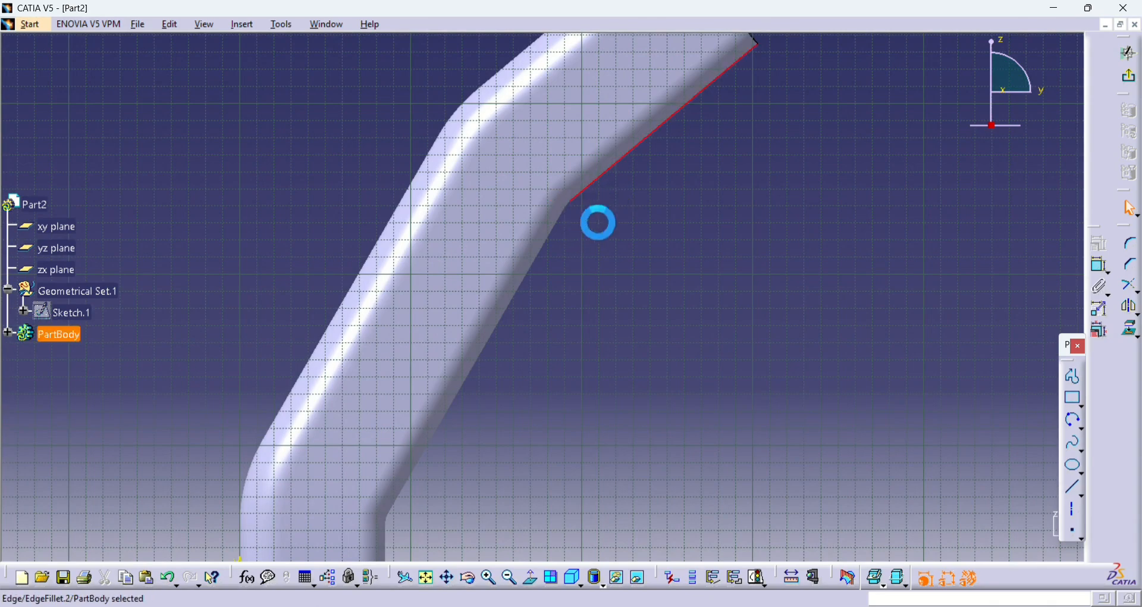
pyautogui.click(490, 577)
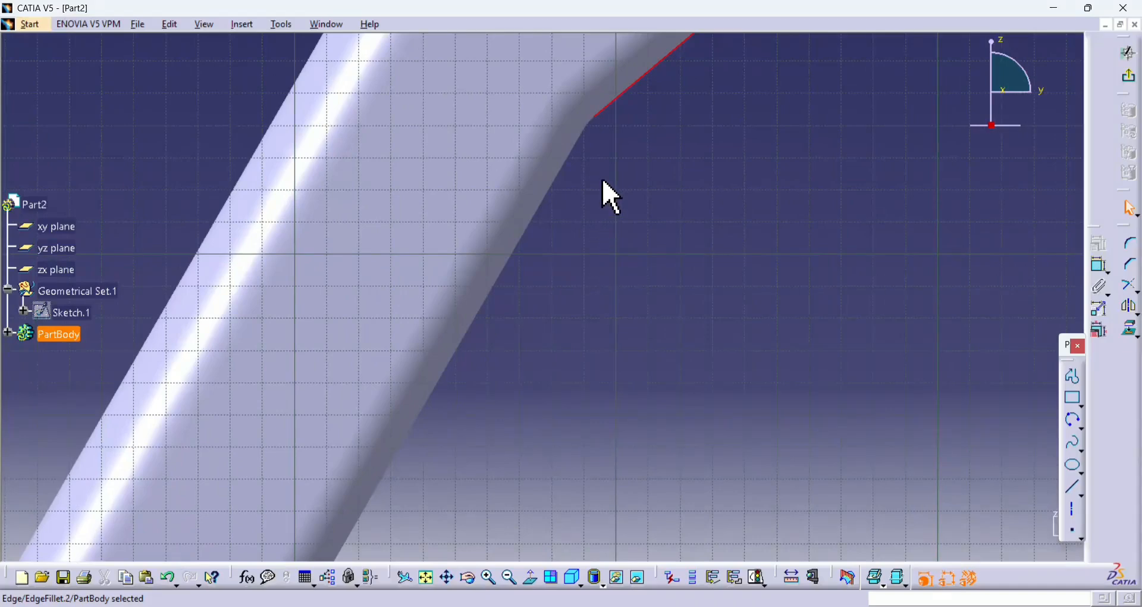
pyautogui.keyDown('ctrl'); pyautogui.click(602, 120); pyautogui.keyUp('ctrl')
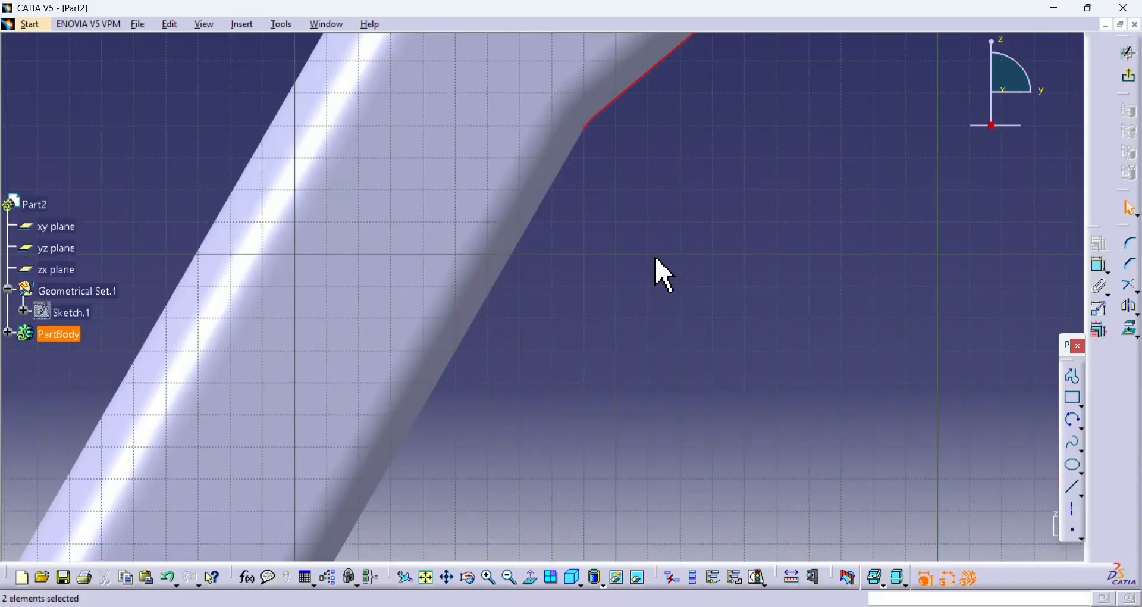
pyautogui.click(510, 577)
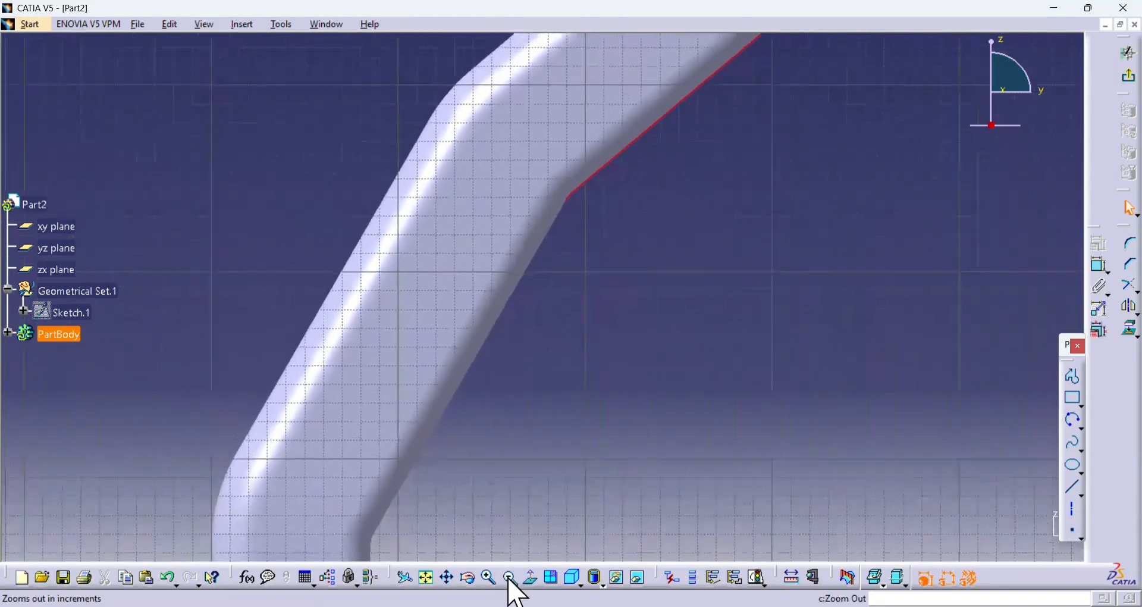
pyautogui.click(509, 577)
pyautogui.keyDown('ctrl'); pyautogui.click(511, 329); pyautogui.keyUp('ctrl')
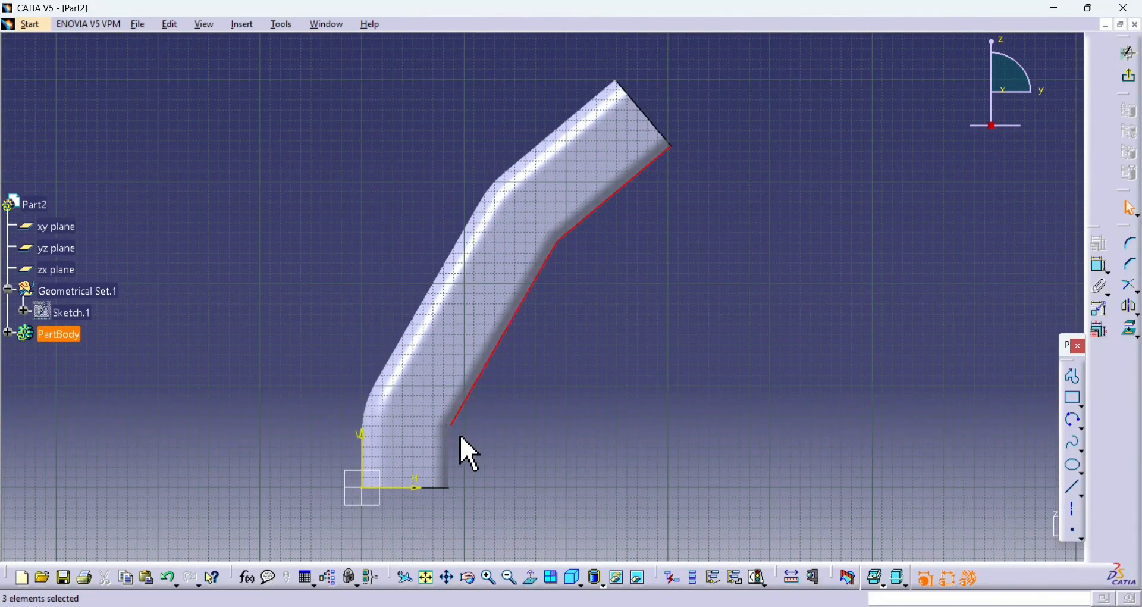
pyautogui.click(490, 578)
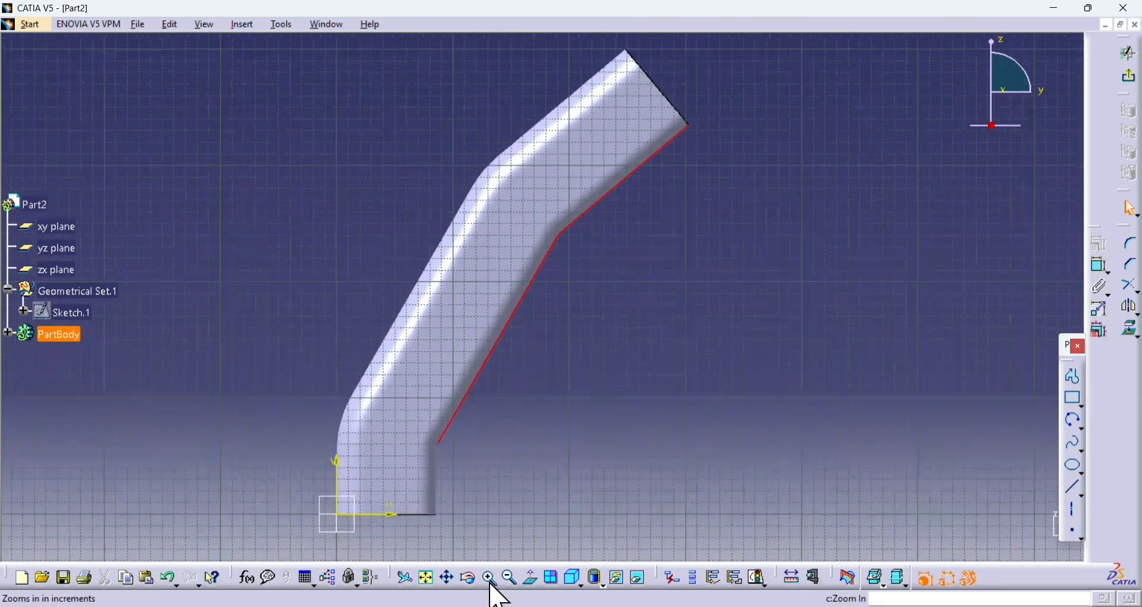
pyautogui.click(490, 578)
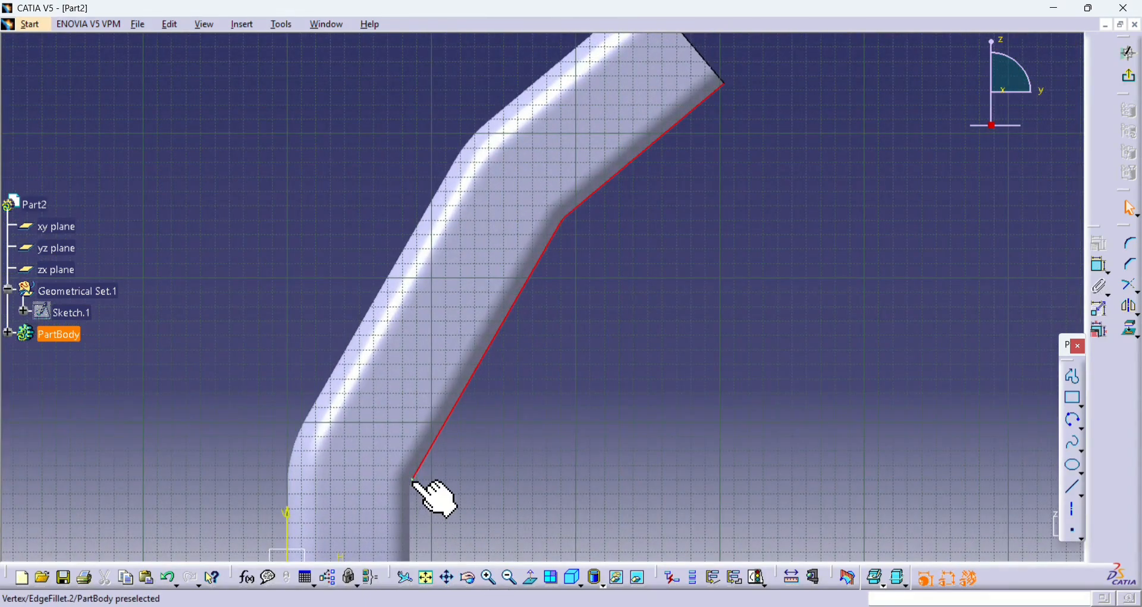
pyautogui.click(509, 578)
pyautogui.click(474, 484)
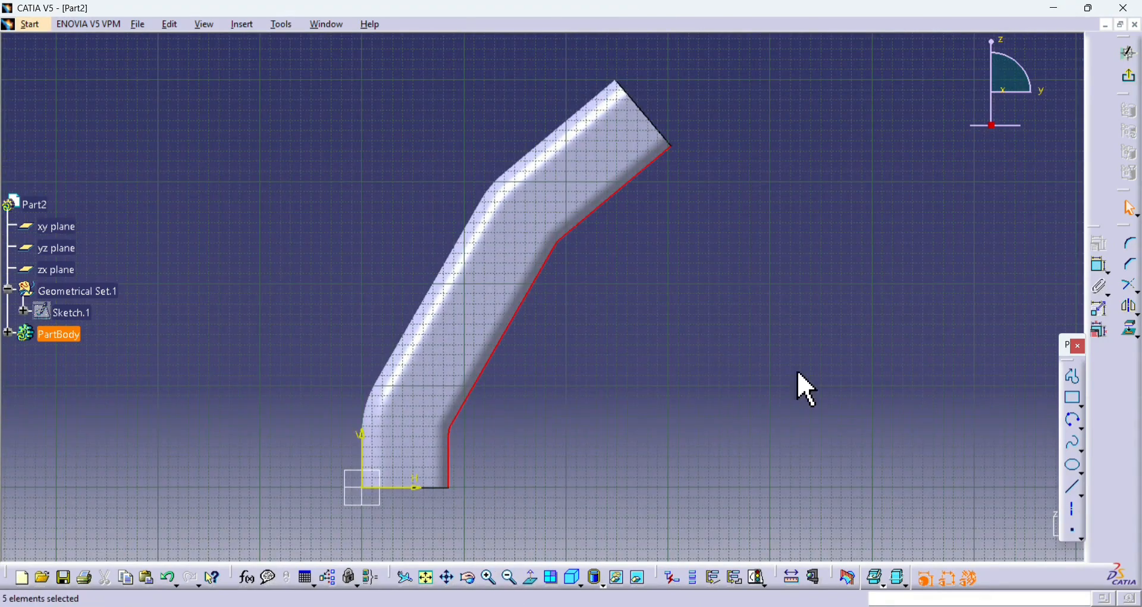
pyautogui.click(823, 333)
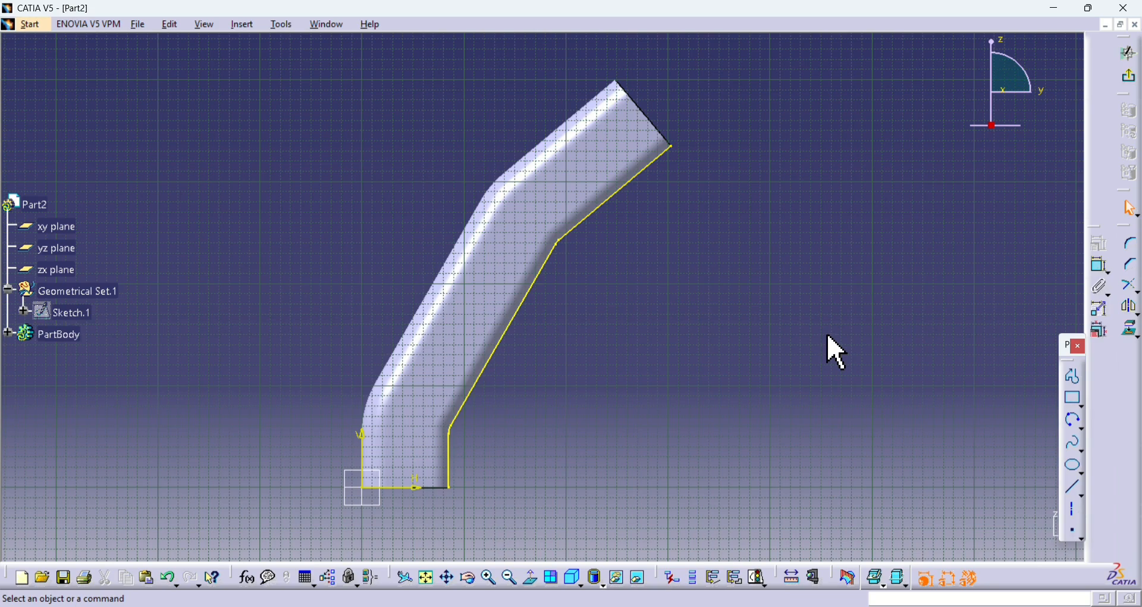
# Close the projected chain with a horizontal line about 97 mm long at its upper end, a slanted line and a horizontal line about 107 mm at its lower end.
pyautogui.click(1074, 489)
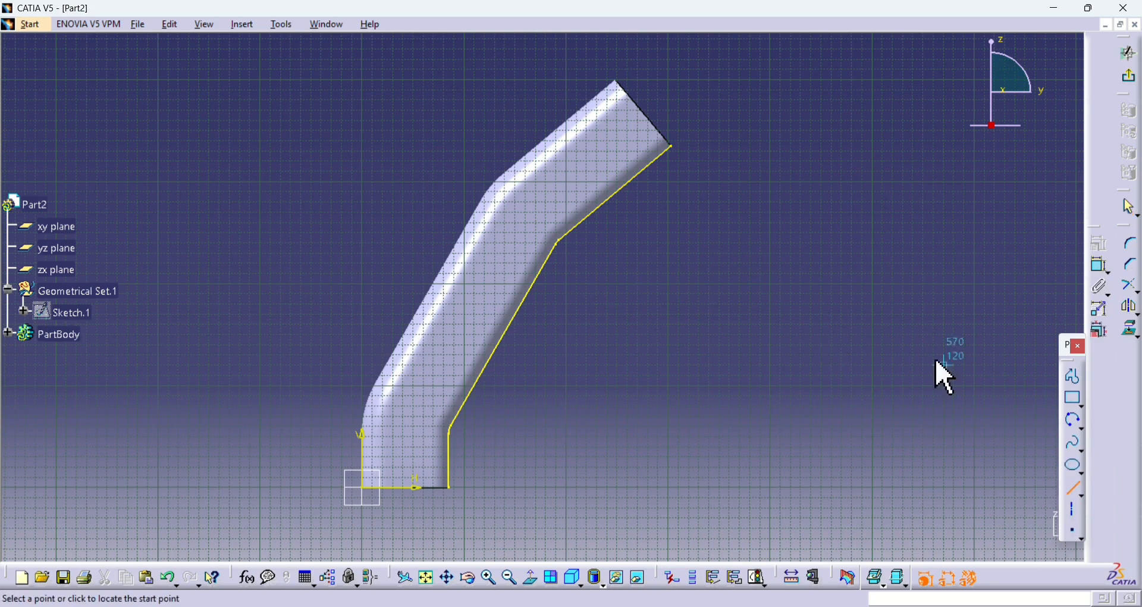
pyautogui.click(671, 147)
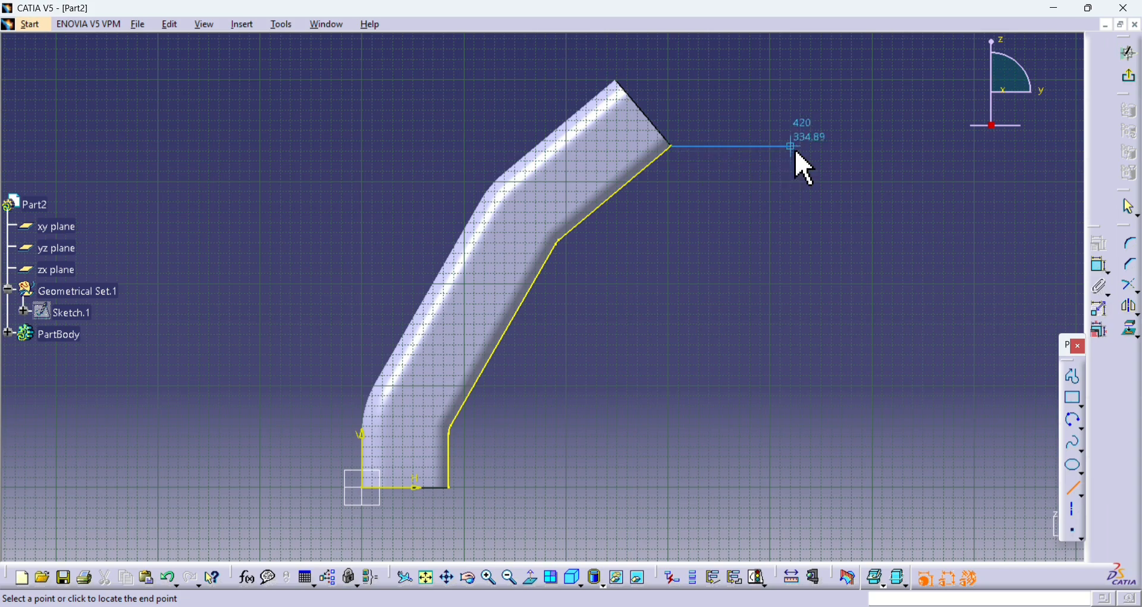
pyautogui.click(773, 147)
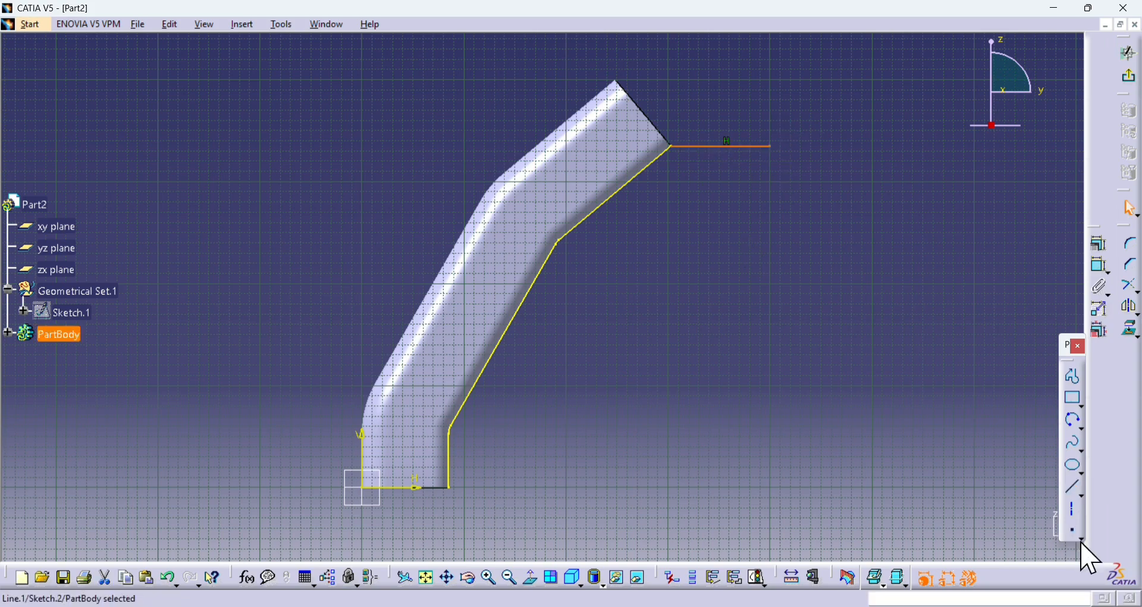
pyautogui.click(1076, 493)
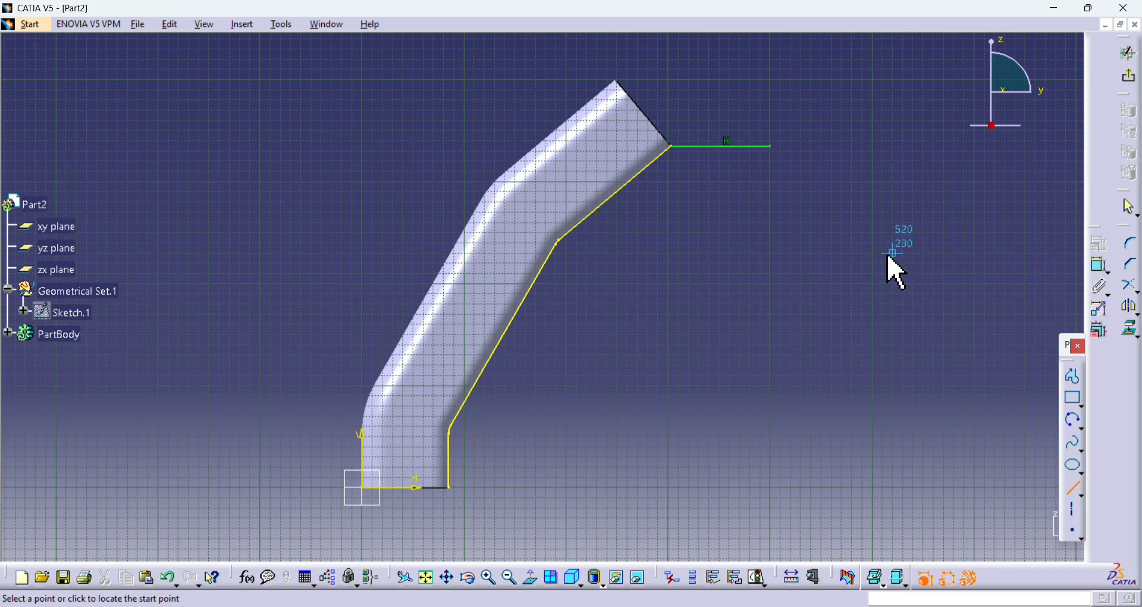
pyautogui.click(772, 147)
pyautogui.click(558, 486)
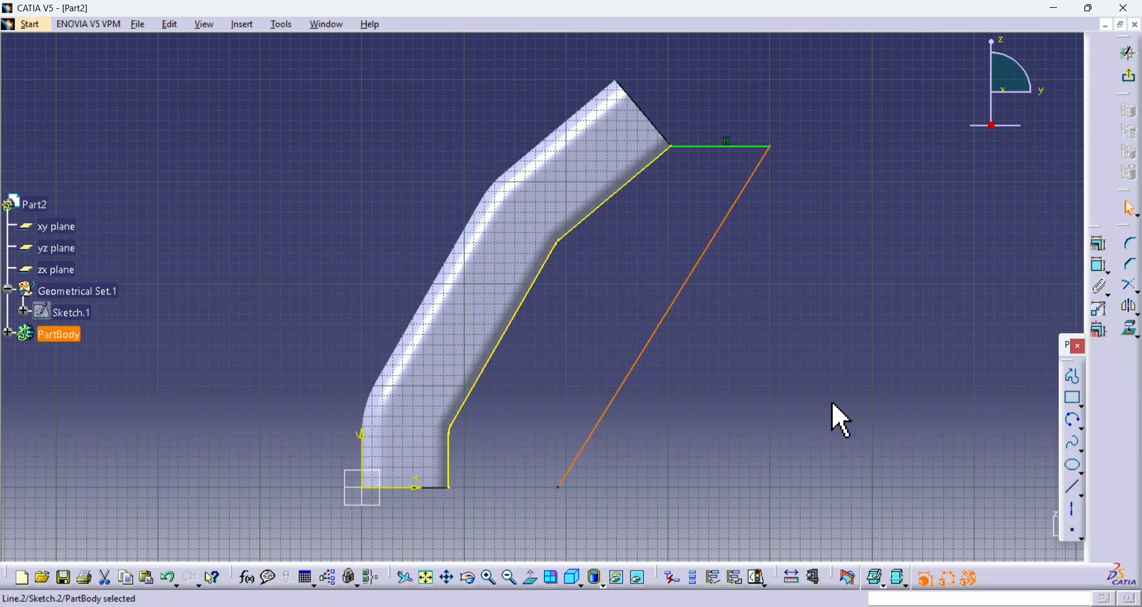
pyautogui.click(1076, 491)
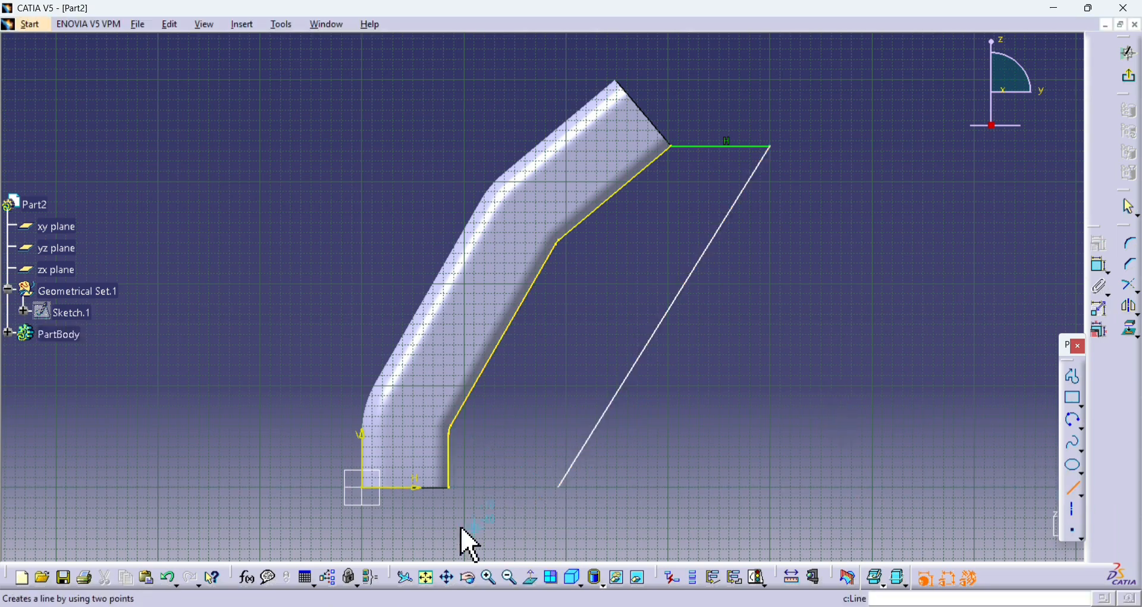
pyautogui.click(559, 487)
pyautogui.click(450, 488)
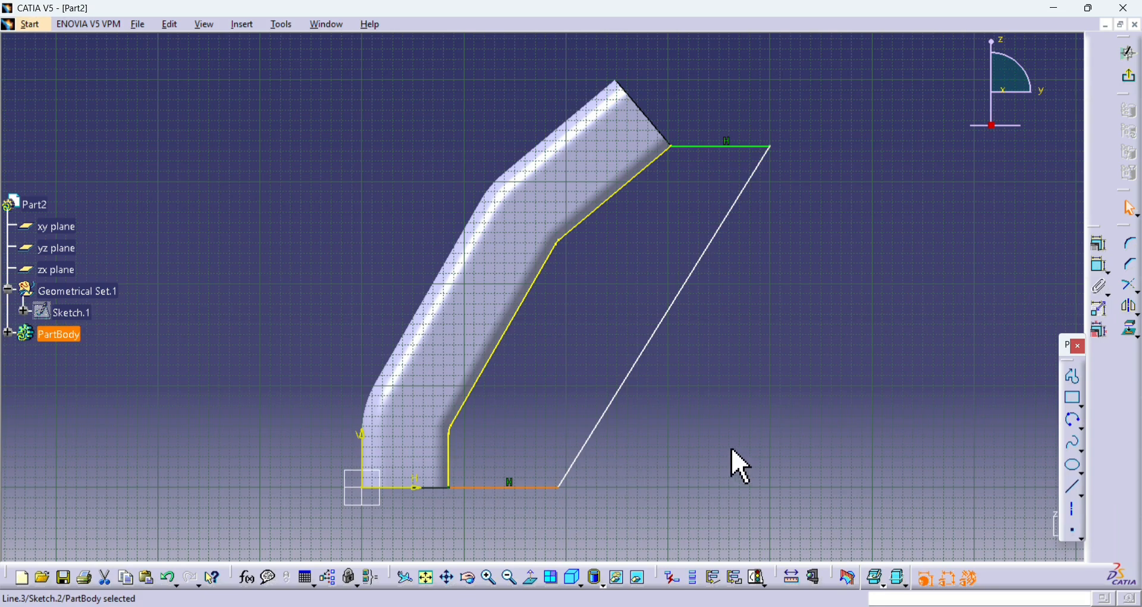
# Dimension the upper horizontal line of the closed profile and set its length to 50 mm.
pyautogui.click(488, 577)
pyautogui.moveTo(573, 466); pyautogui.dragTo(629, 398, button='middle')
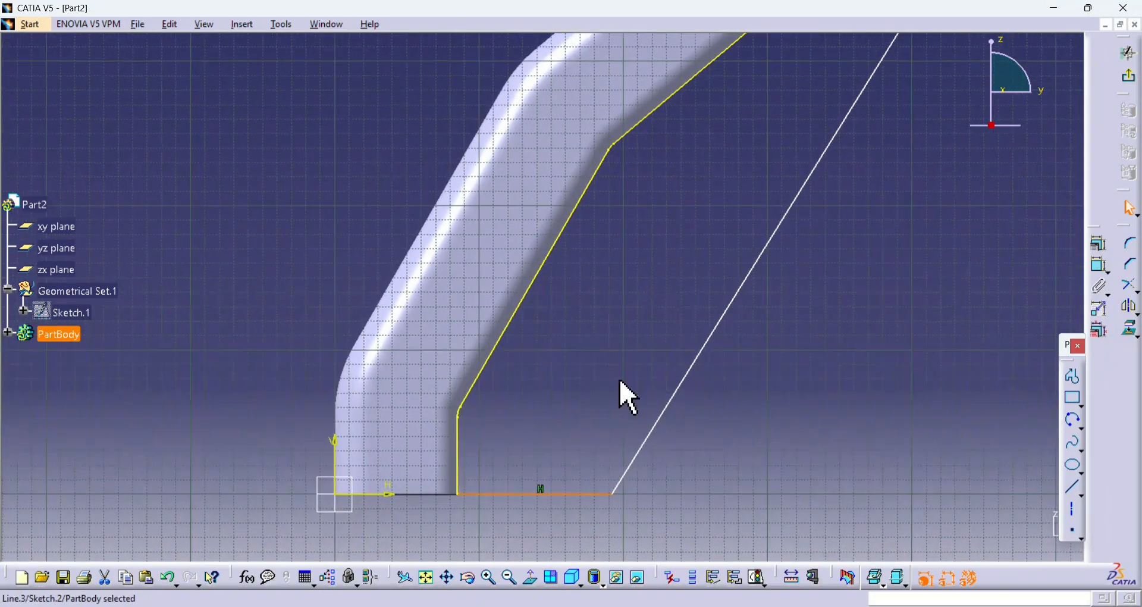
pyautogui.click(747, 459)
pyautogui.moveTo(803, 382); pyautogui.dragTo(772, 420, button='middle')
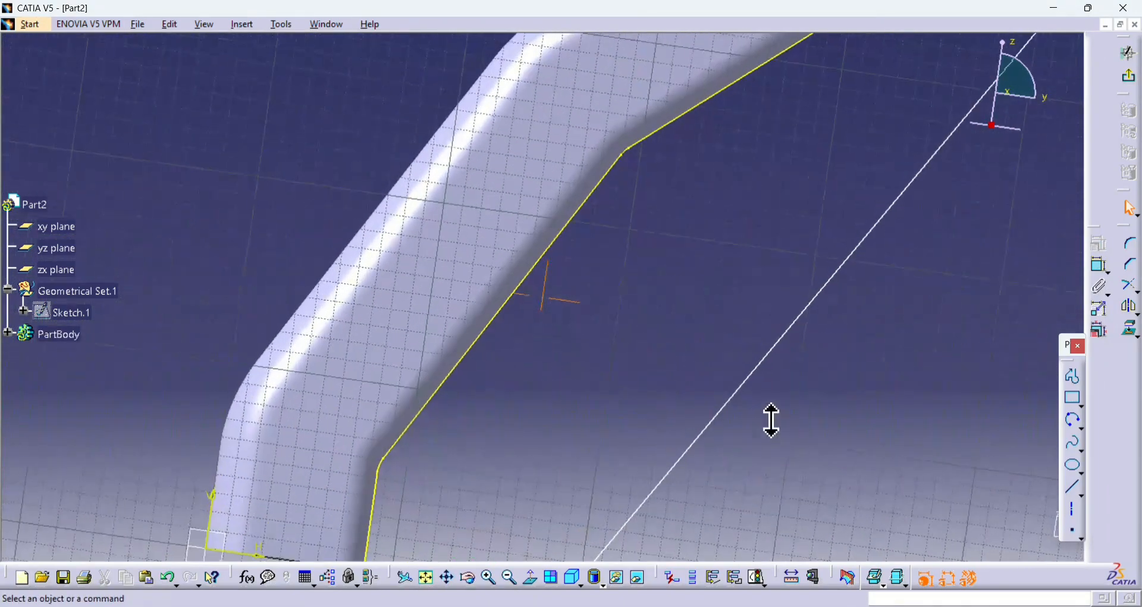
pyautogui.click(425, 577)
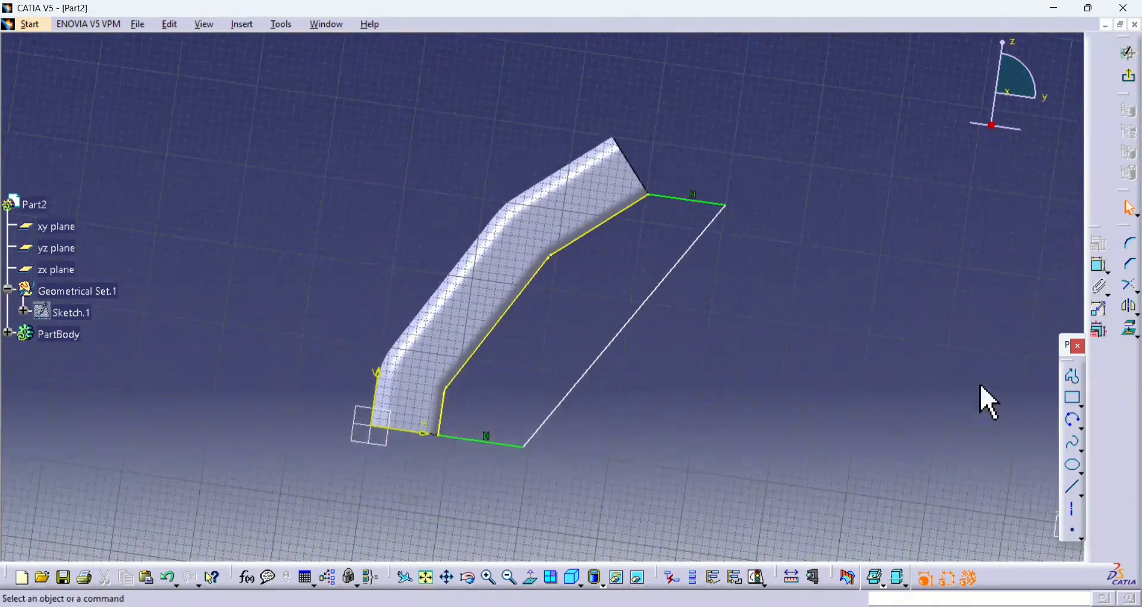
pyautogui.click(1103, 267)
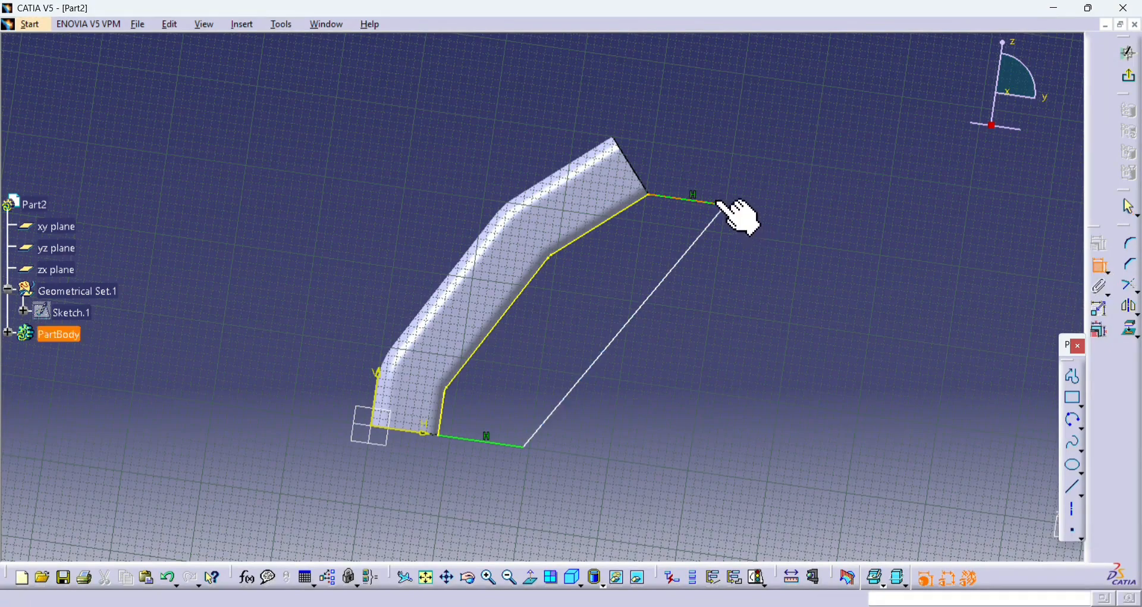
pyautogui.click(718, 202)
pyautogui.doubleClick(734, 158)
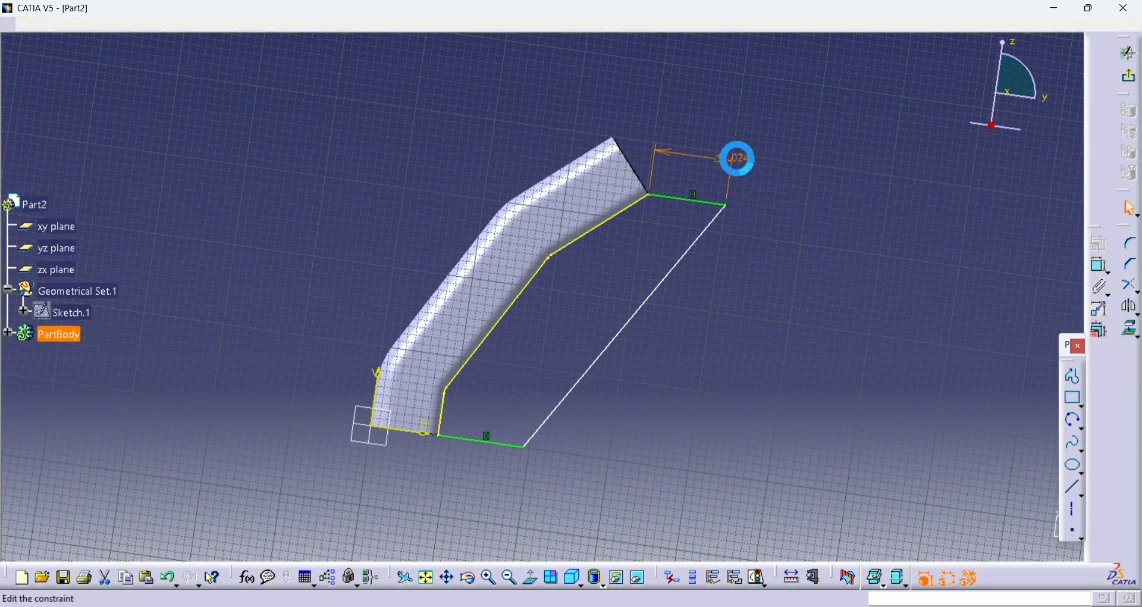
pyautogui.write('50')
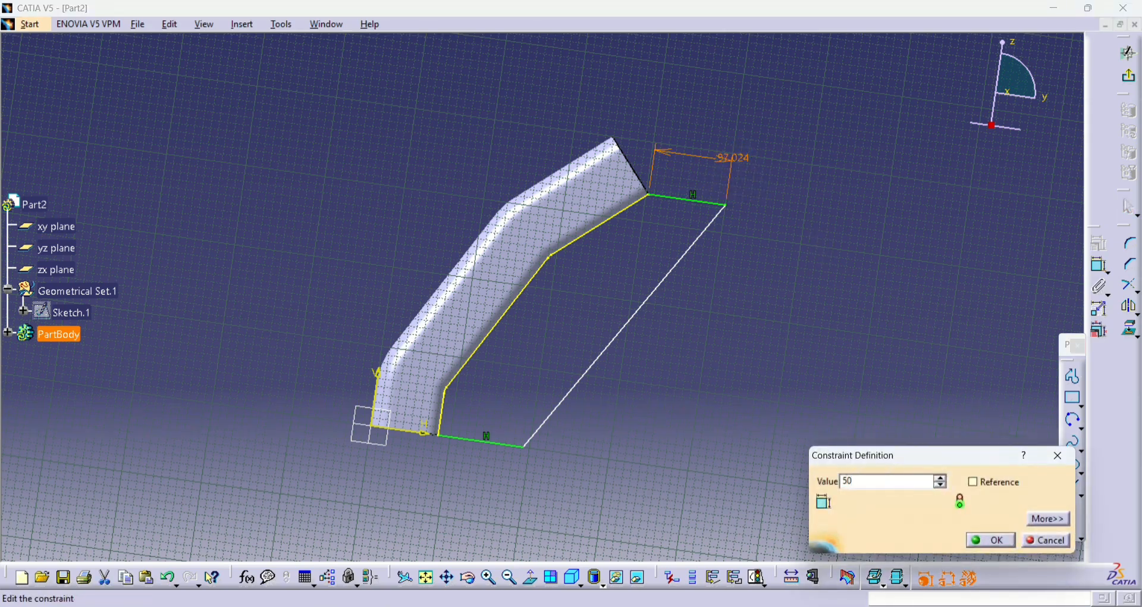
pyautogui.press('Return')
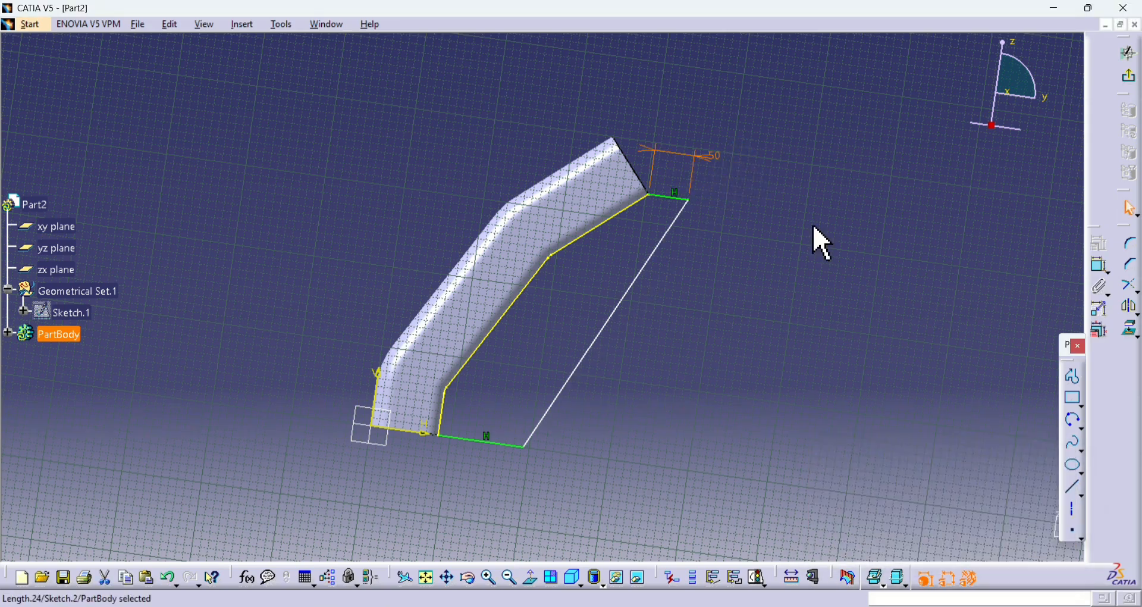
# Dimension the lower horizontal line at the solid's base and set its length to 50 mm.
pyautogui.click(1101, 267)
pyautogui.click(484, 442)
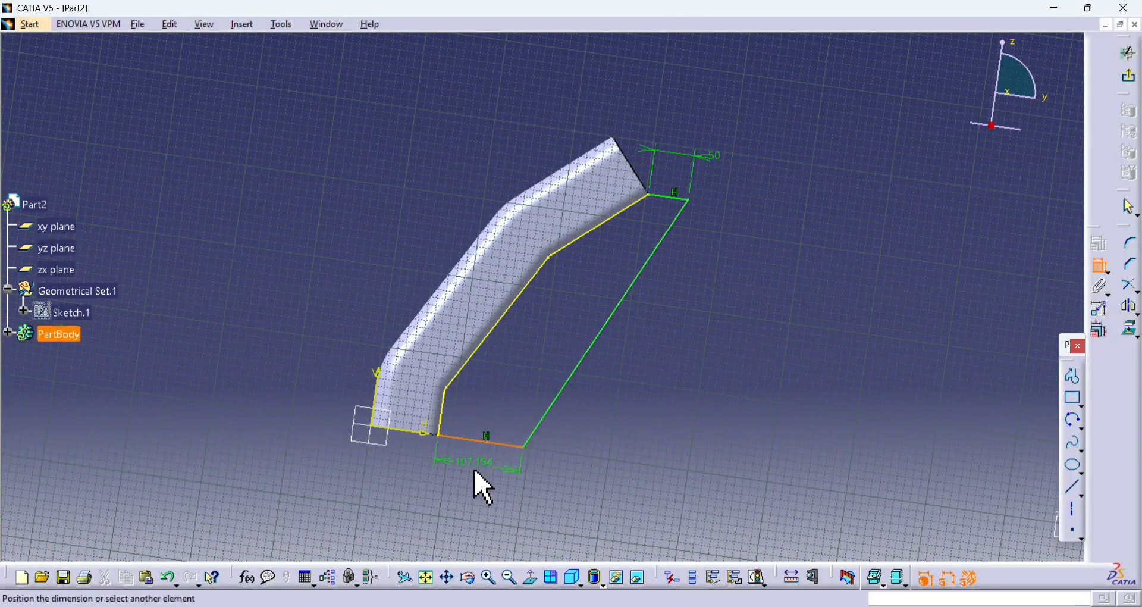
pyautogui.click(477, 473)
pyautogui.doubleClick(479, 474)
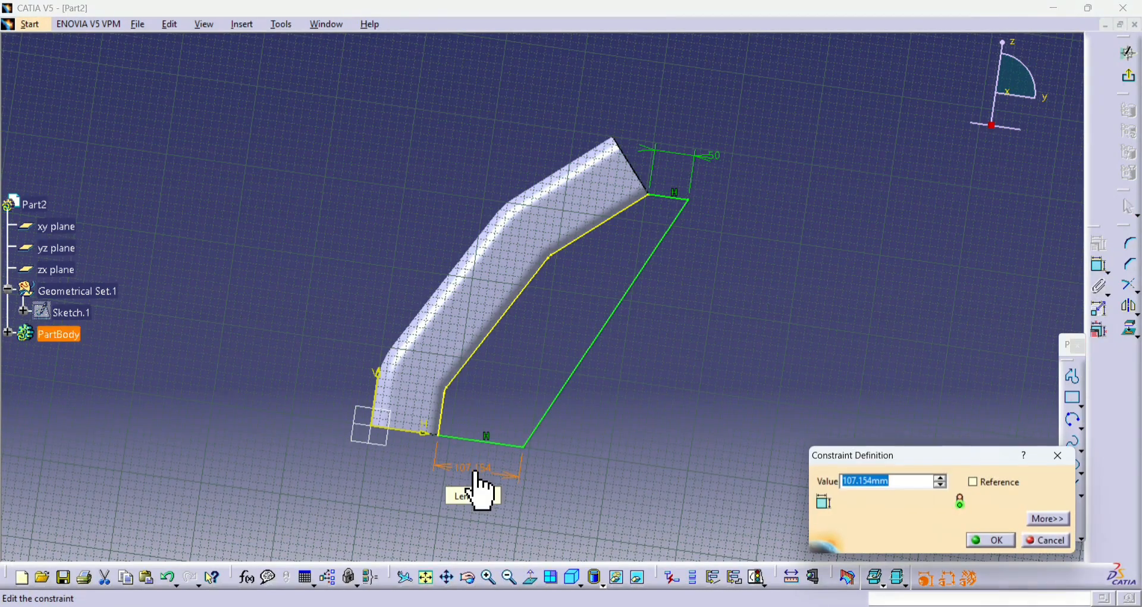
pyautogui.write('50')
pyautogui.press('Return')
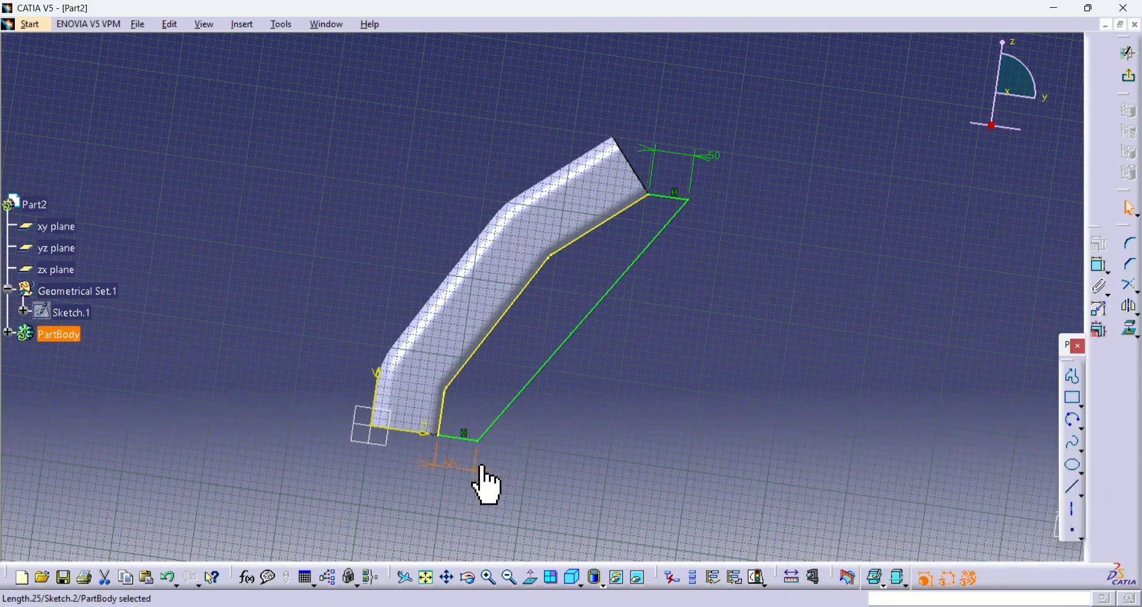
# Check the sketch's solving status and sketch analysis, close the report and exit the sketch.
pyautogui.click(759, 577)
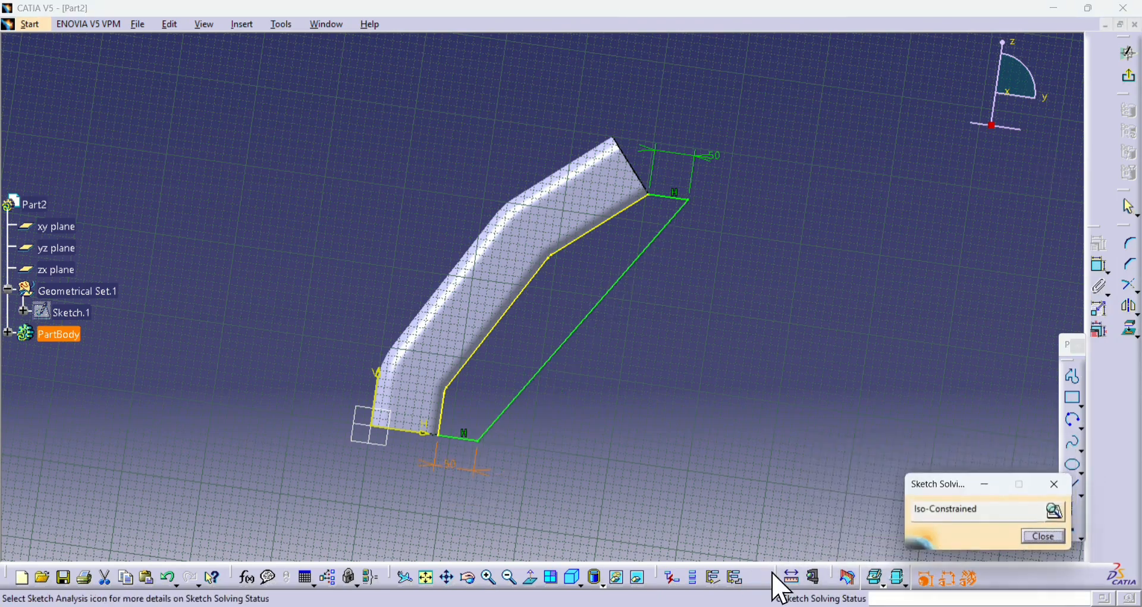
pyautogui.click(1051, 517)
pyautogui.click(707, 114)
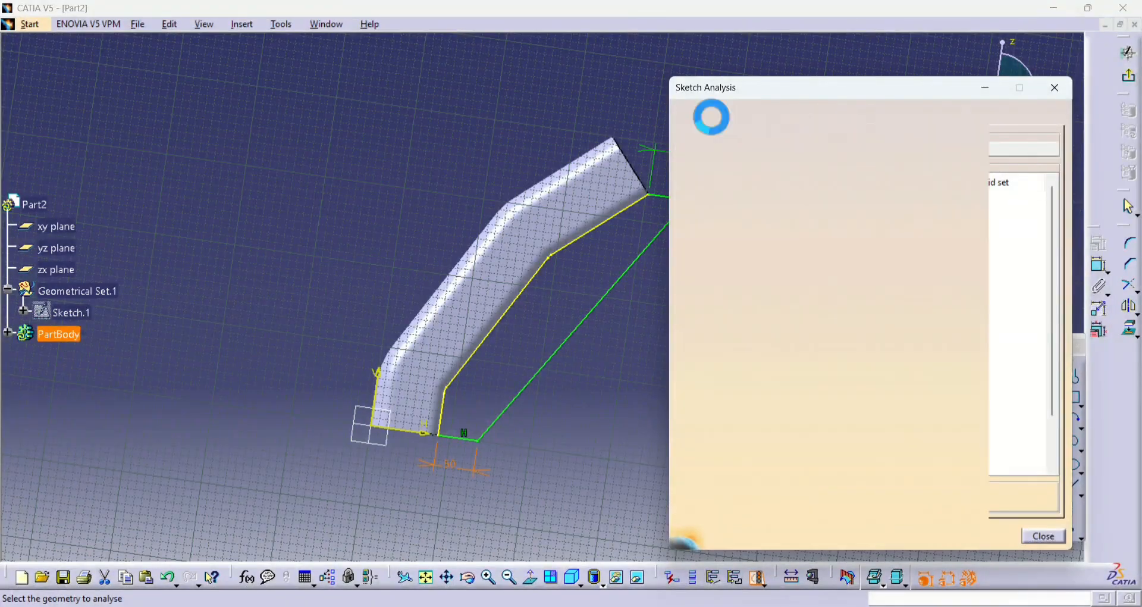
pyautogui.click(1055, 87)
pyautogui.click(1129, 75)
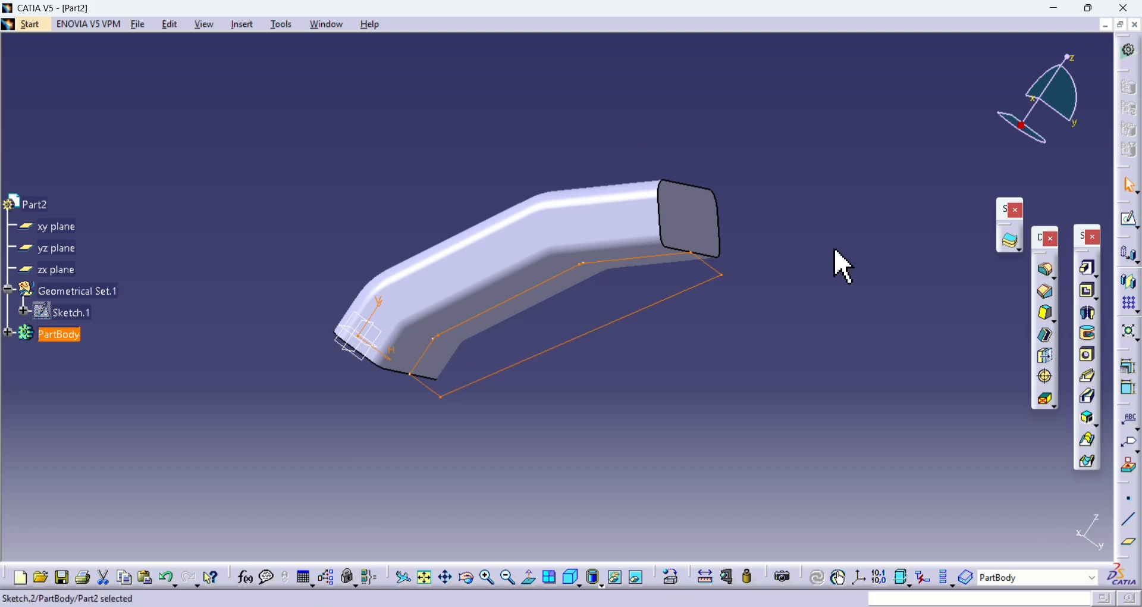
# Pad the closed profile beneath the bent solid 50 mm with mirrored extent.
pyautogui.click(1088, 269)
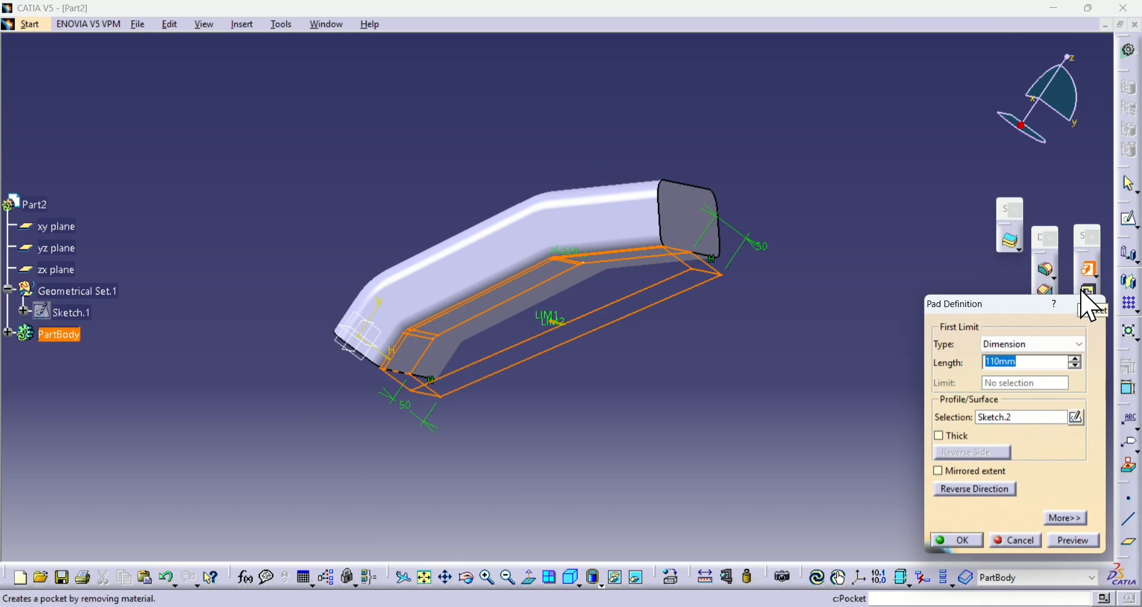
pyautogui.press('Return')
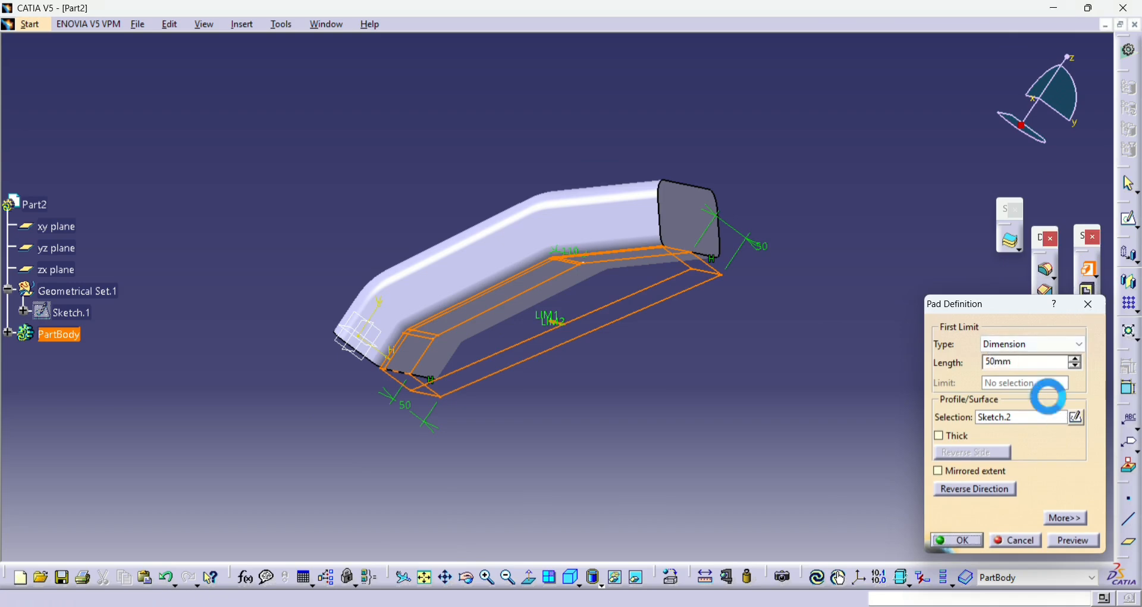
pyautogui.doubleClick(563, 301)
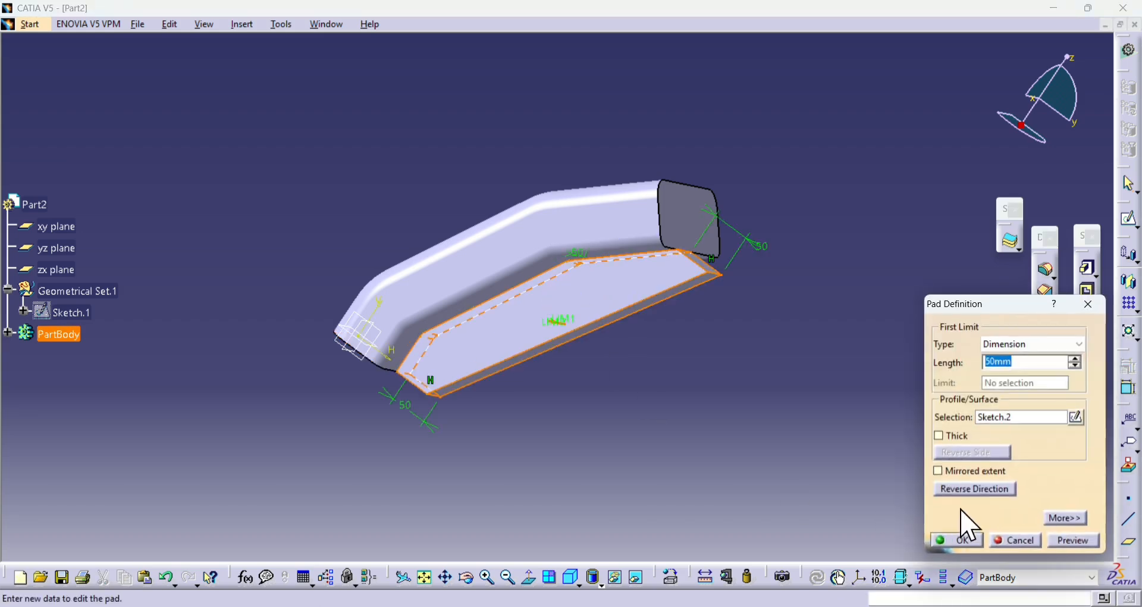
pyautogui.click(944, 472)
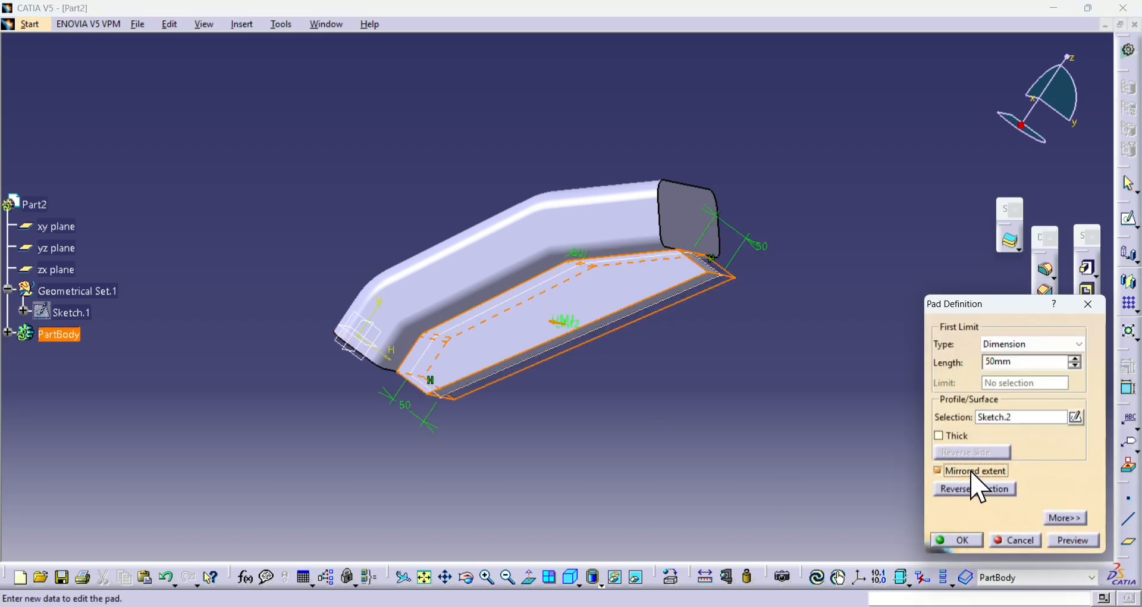
pyautogui.click(967, 539)
# Create a plane through two lines, using the bent solid's upper end-face edge and the lower pad's end edge.
pyautogui.moveTo(898, 466); pyautogui.dragTo(531, 425, button='middle')
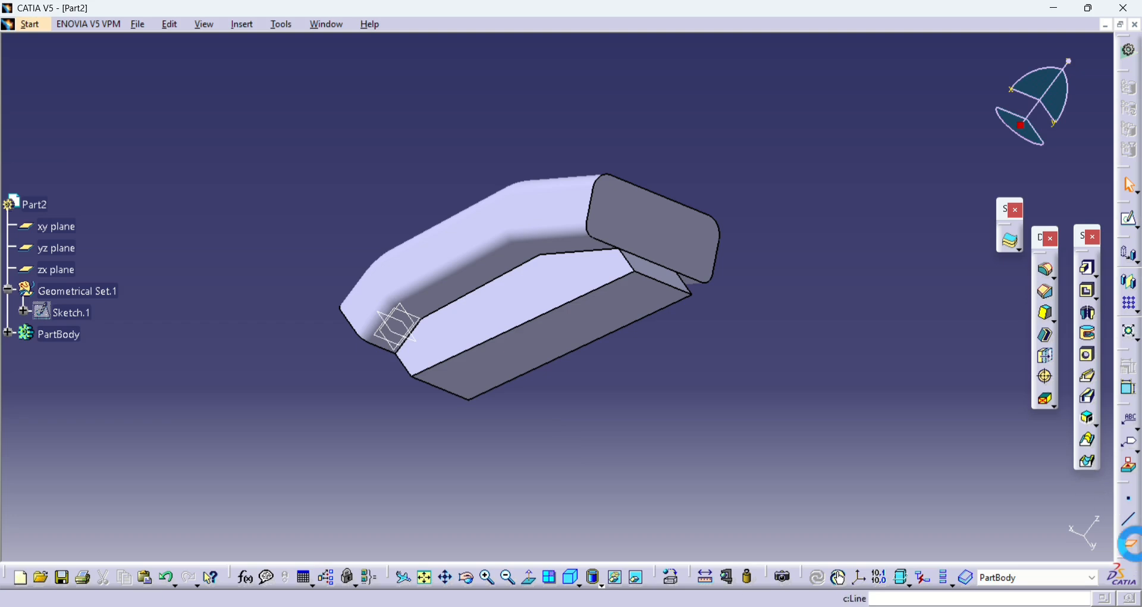
pyautogui.click(1130, 542)
pyautogui.click(1030, 437)
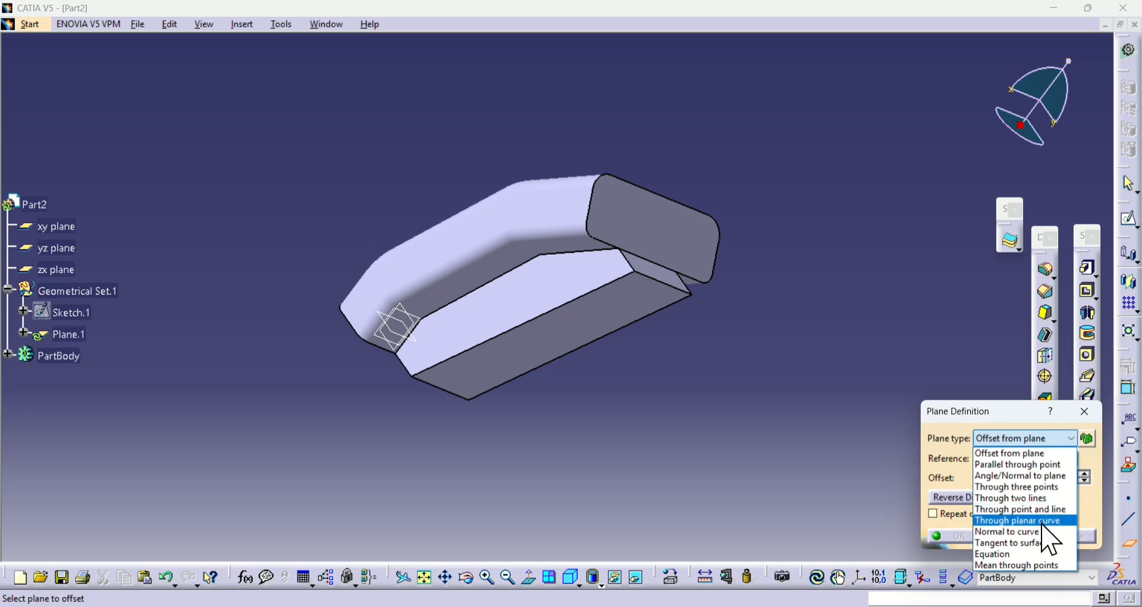
pyautogui.click(1024, 498)
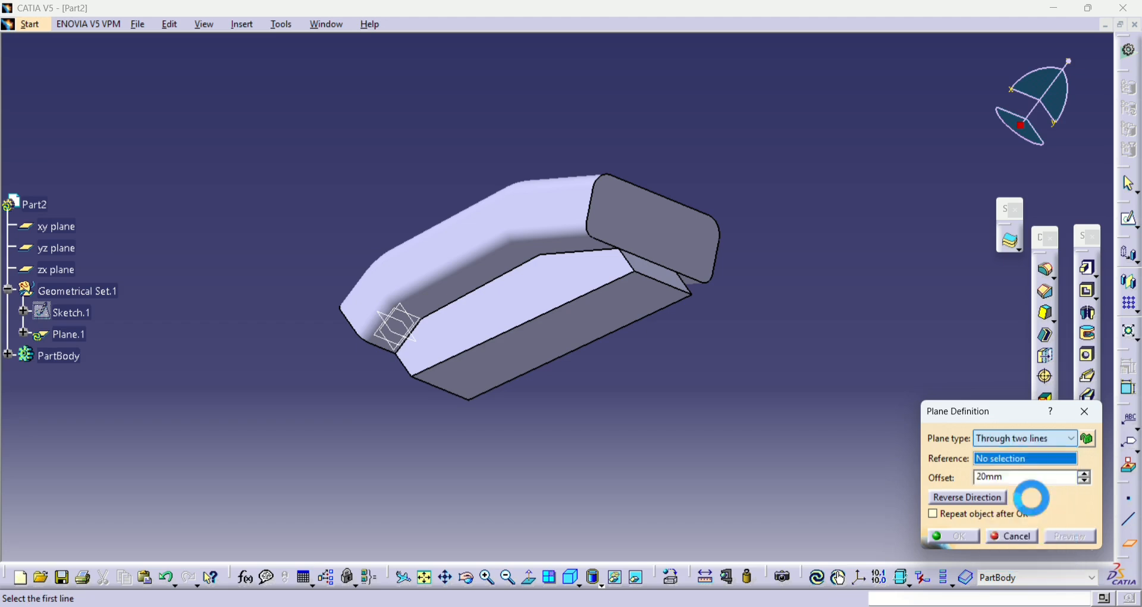
pyautogui.click(689, 206)
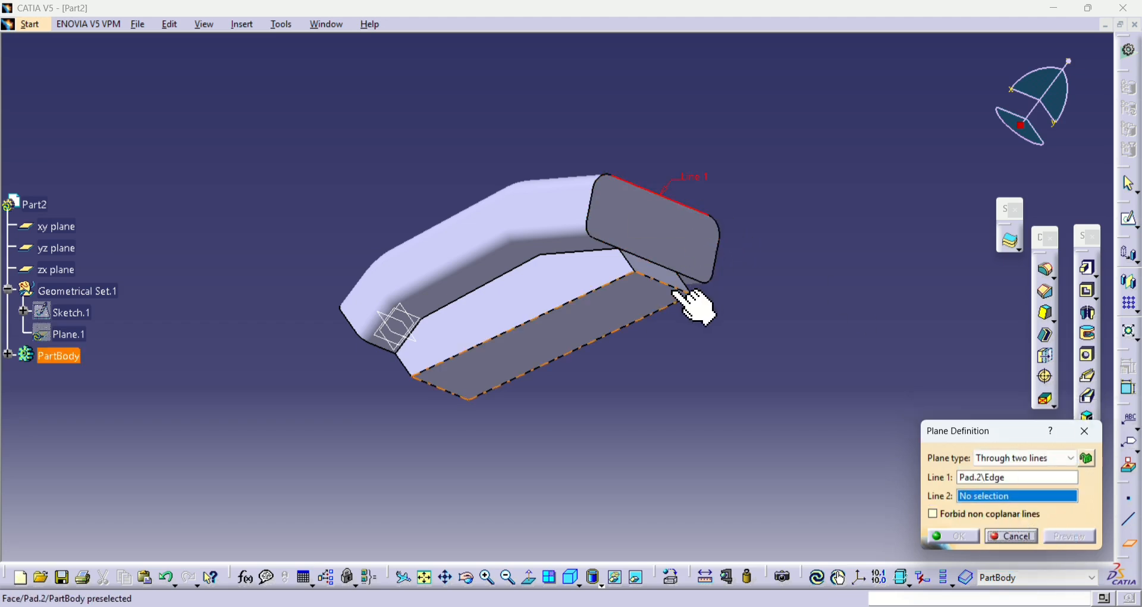
pyautogui.click(693, 296)
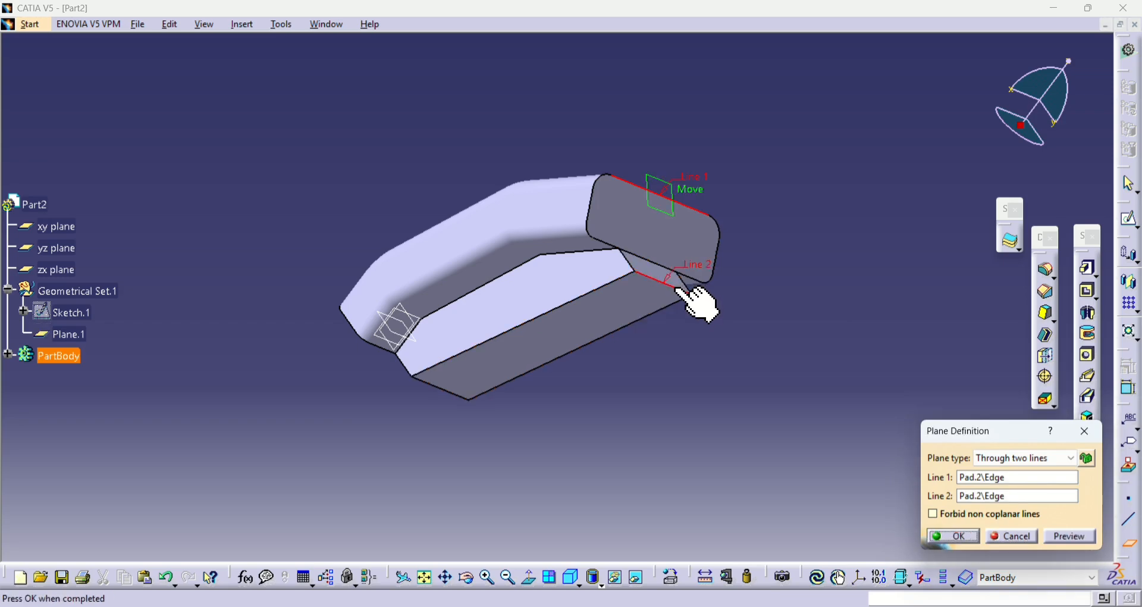
pyautogui.click(964, 535)
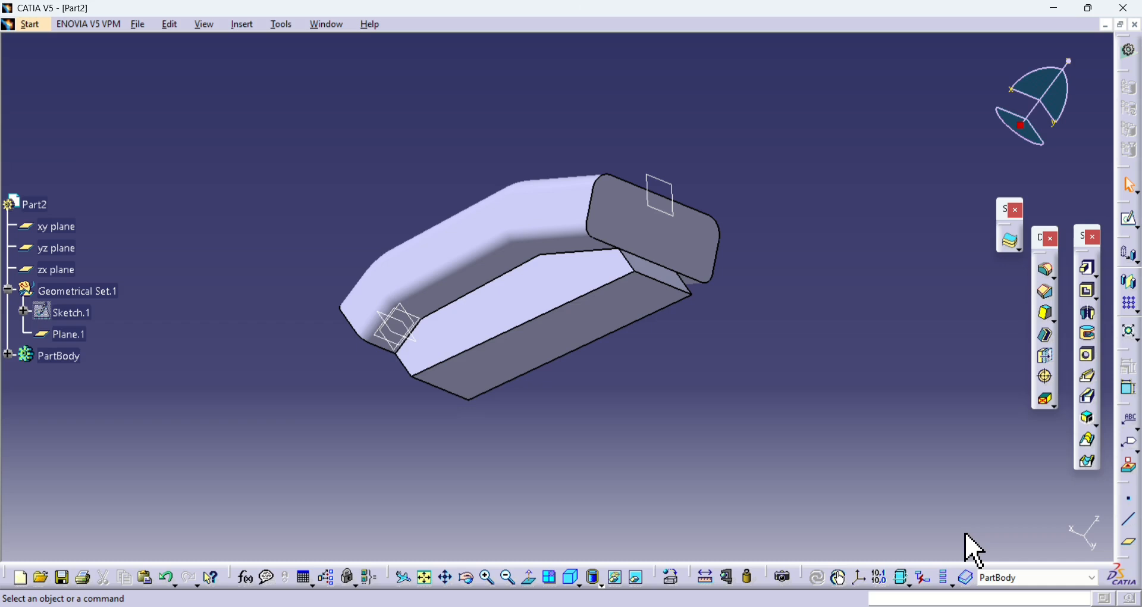
# Start a sketch on the new plane and draw a circle about 85 mm in diameter centred near the two pads' junction.
pyautogui.click(668, 191)
pyautogui.click(1132, 217)
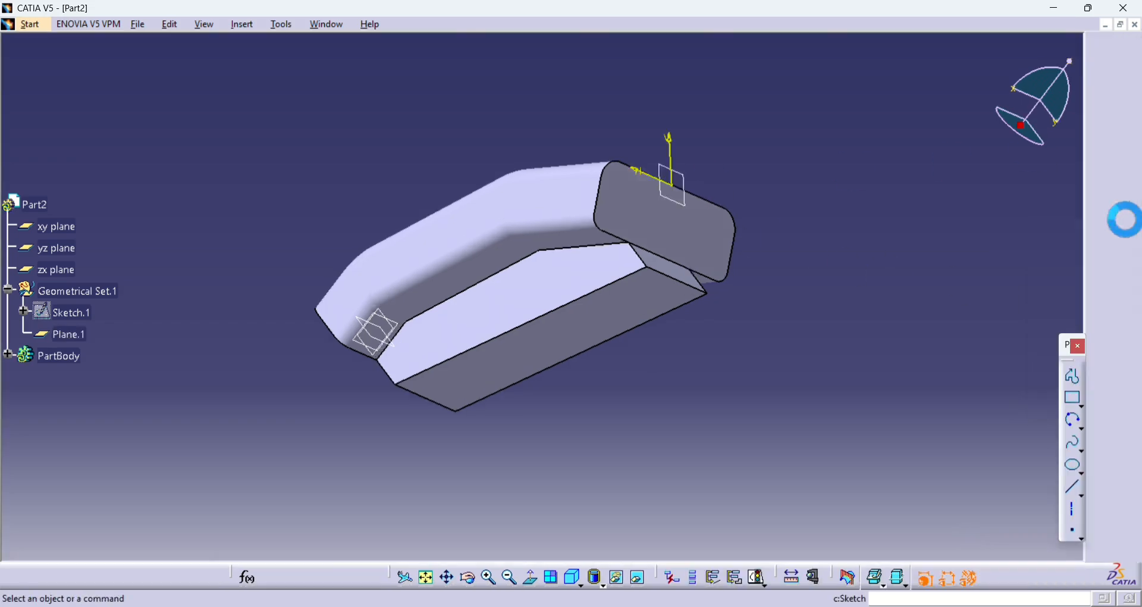
pyautogui.moveTo(615, 355); pyautogui.dragTo(688, 468, button='middle')
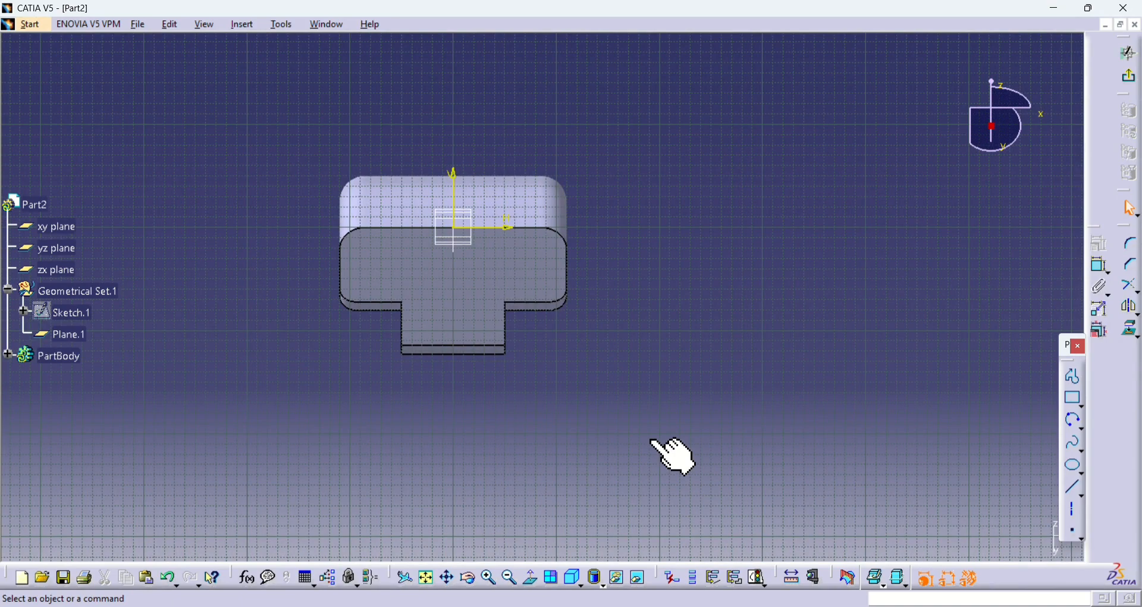
pyautogui.click(1081, 427)
pyautogui.click(1002, 443)
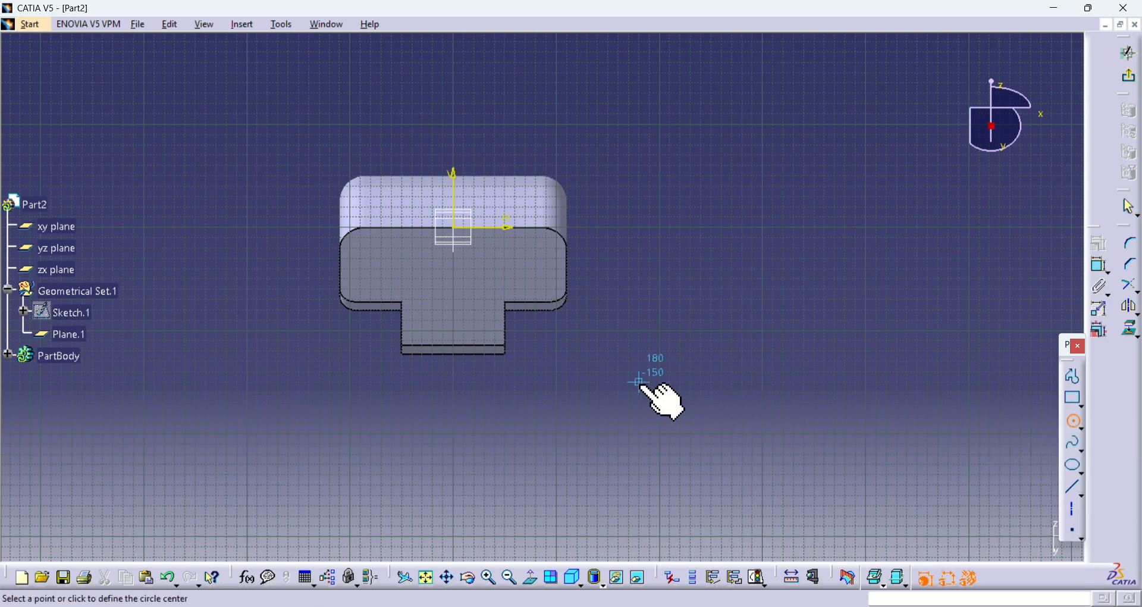
pyautogui.click(459, 314)
pyautogui.click(484, 351)
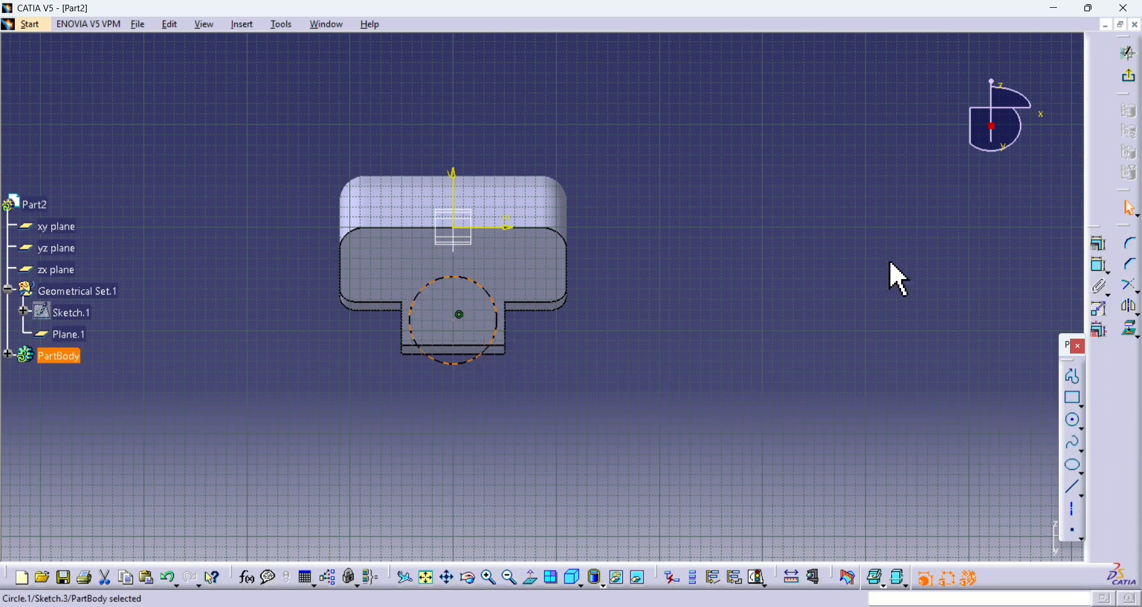
# Dimension the circle and set its diameter to 25 mm.
pyautogui.click(1101, 267)
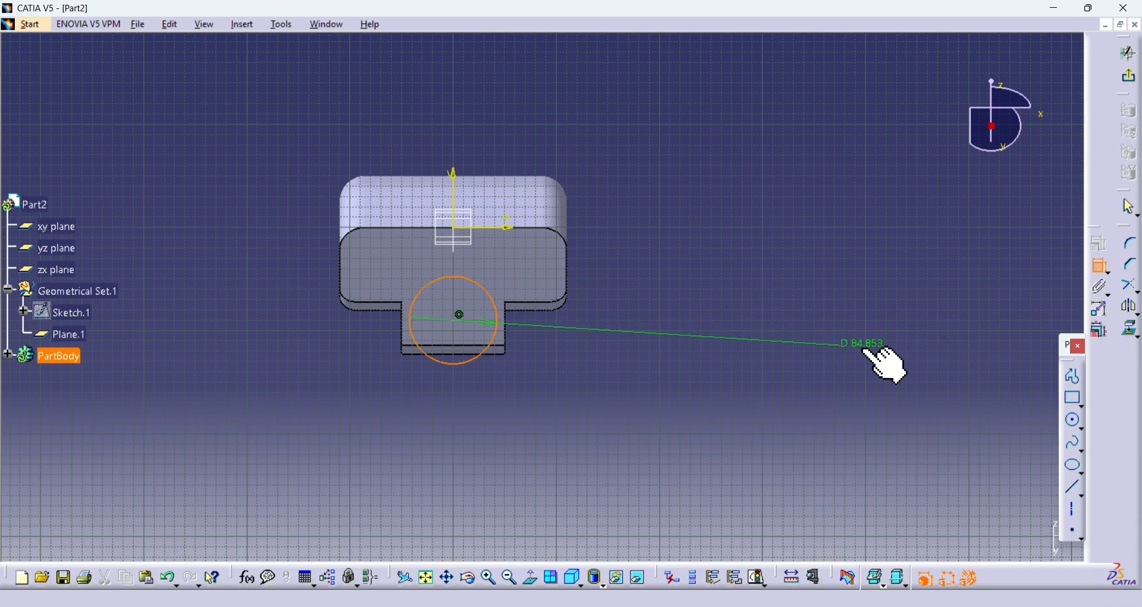
pyautogui.click(866, 348)
pyautogui.doubleClick(862, 343)
pyautogui.write('25')
pyautogui.press('Return')
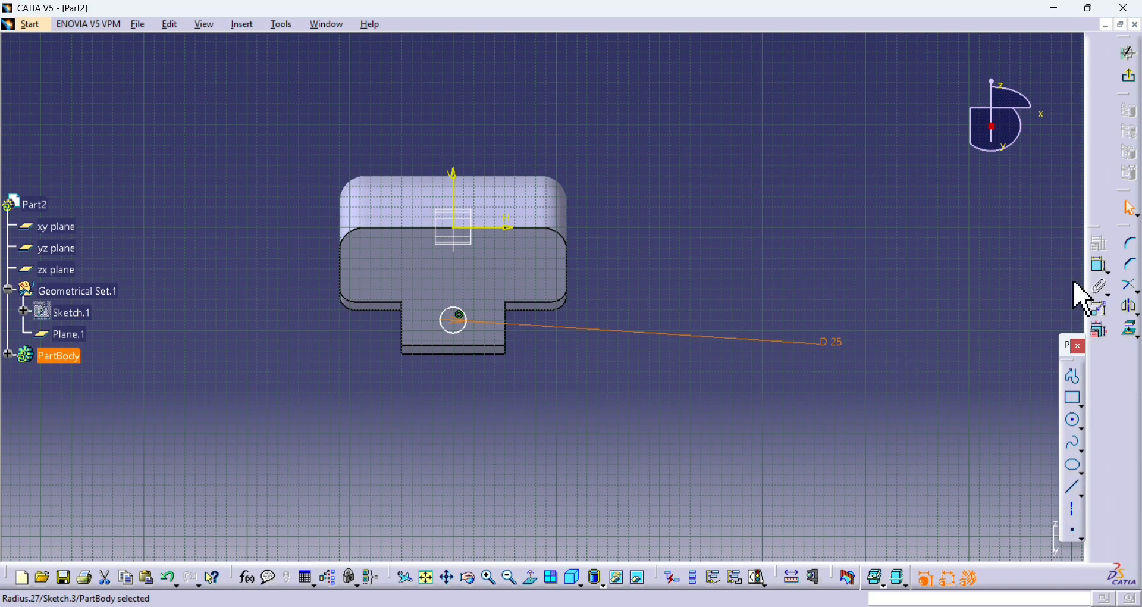
# Dimension the circle's distance from the lower pad's bottom edge, set it to 34.874 mm and exit the sketch.
pyautogui.click(1100, 266)
pyautogui.click(455, 321)
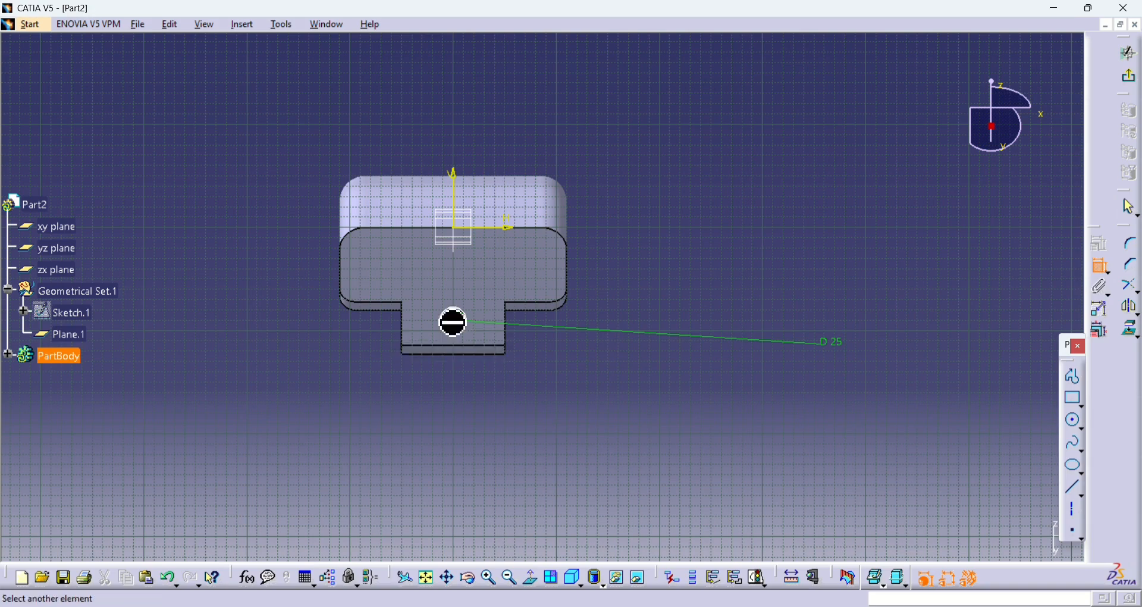
pyautogui.click(467, 353)
pyautogui.click(535, 375)
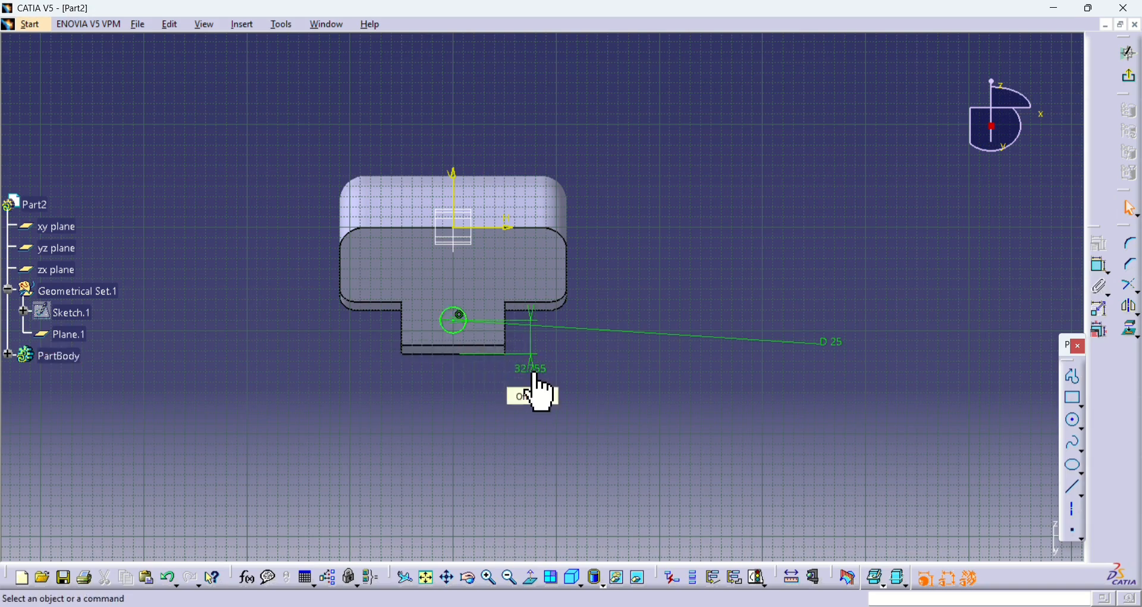
pyautogui.doubleClick(535, 375)
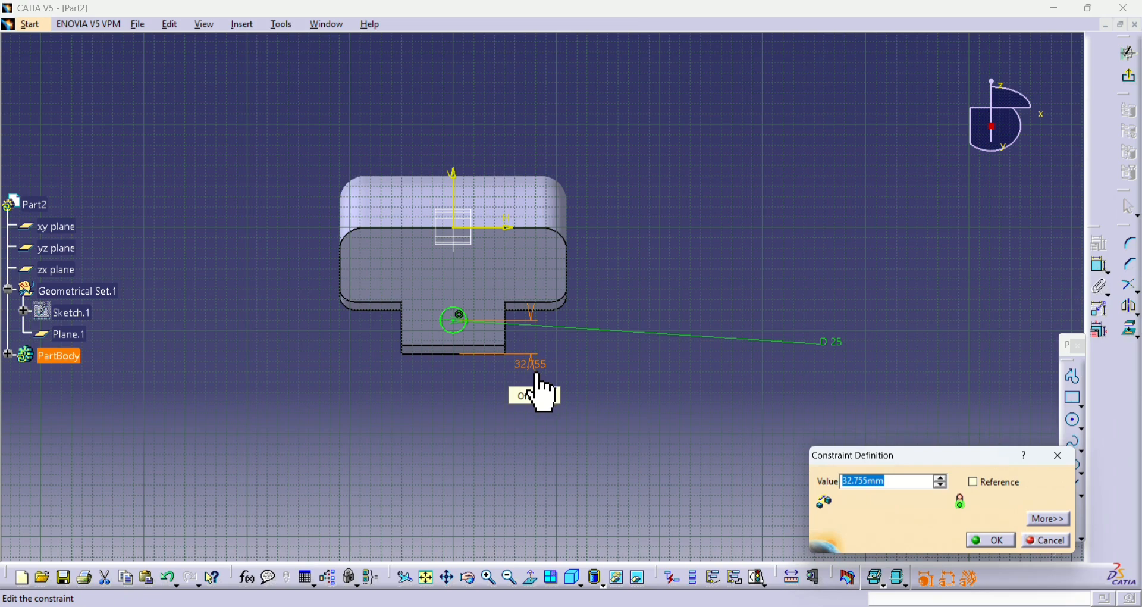
pyautogui.write('34.874')
pyautogui.press('Return')
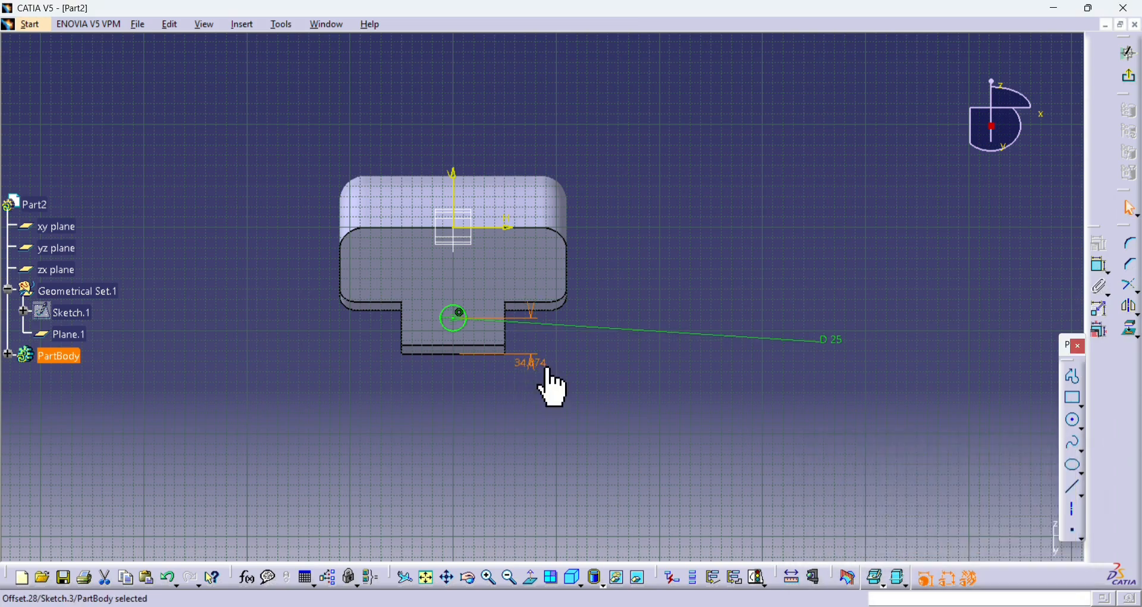
pyautogui.click(1129, 77)
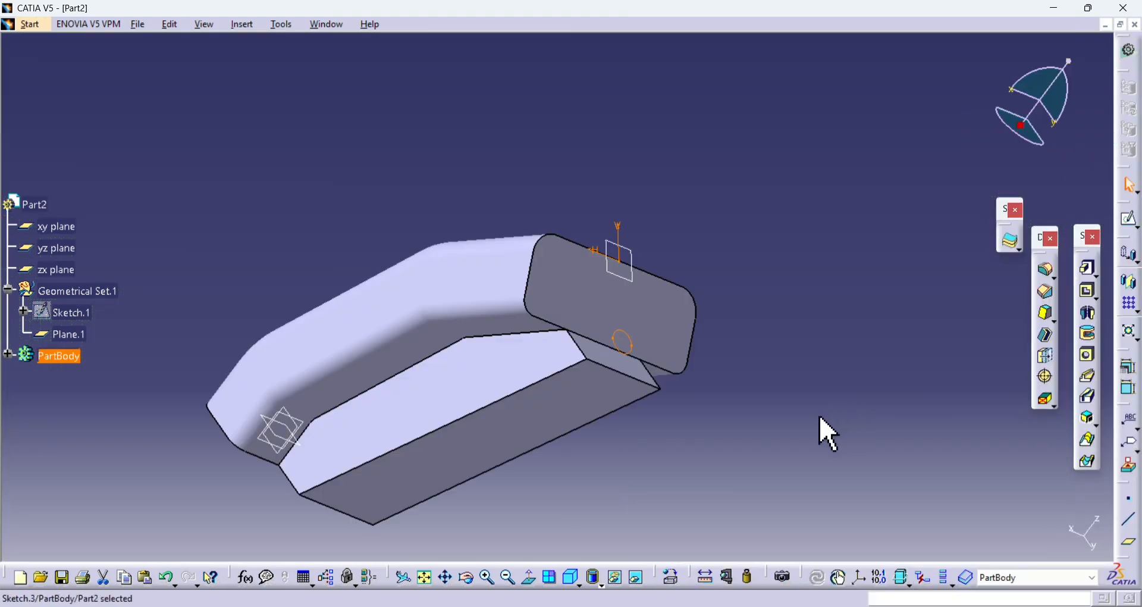
# Start a sketch on the yz plane and draw an axis lengthwise inside the rod, starting at its free end.
pyautogui.moveTo(744, 397)
pyautogui.mouseDown(button='middle')
pyautogui.moveTo(740, 409)
pyautogui.moveTo(552, 479)
pyautogui.moveTo(637, 362)
pyautogui.moveTo(568, 424)
pyautogui.mouseUp(button='middle')
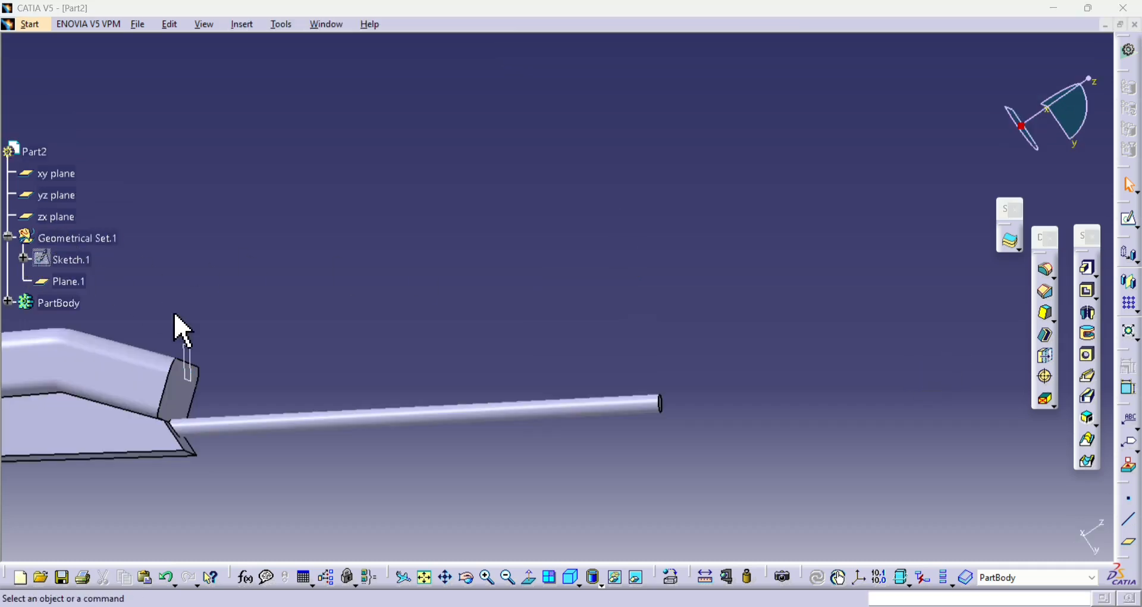
pyautogui.moveTo(280, 345); pyautogui.dragTo(585, 342, button='middle')
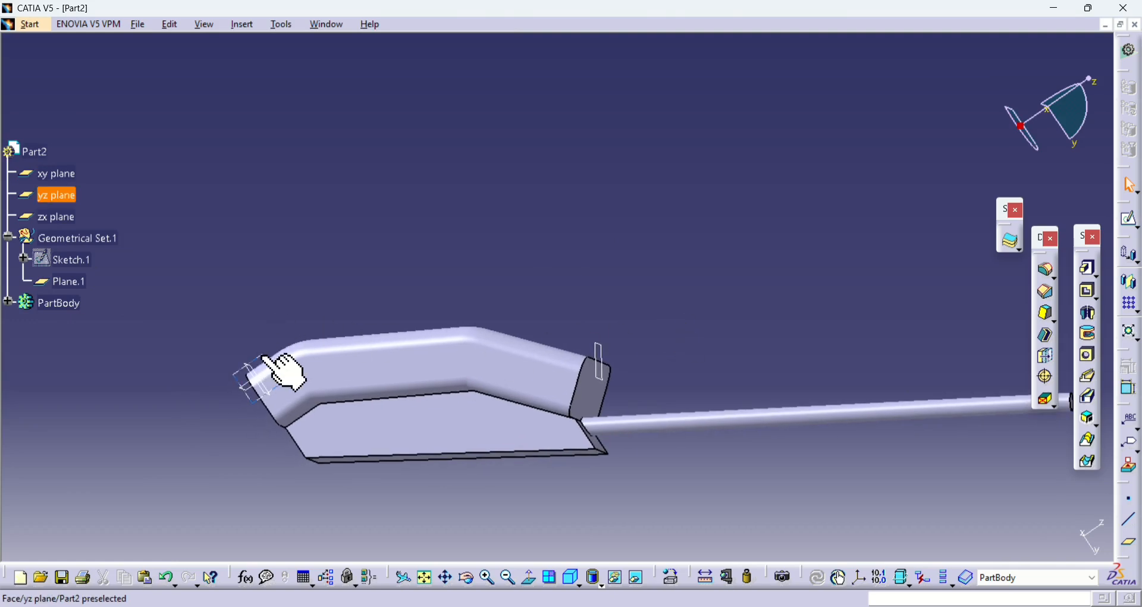
pyautogui.click(284, 373)
pyautogui.click(1133, 223)
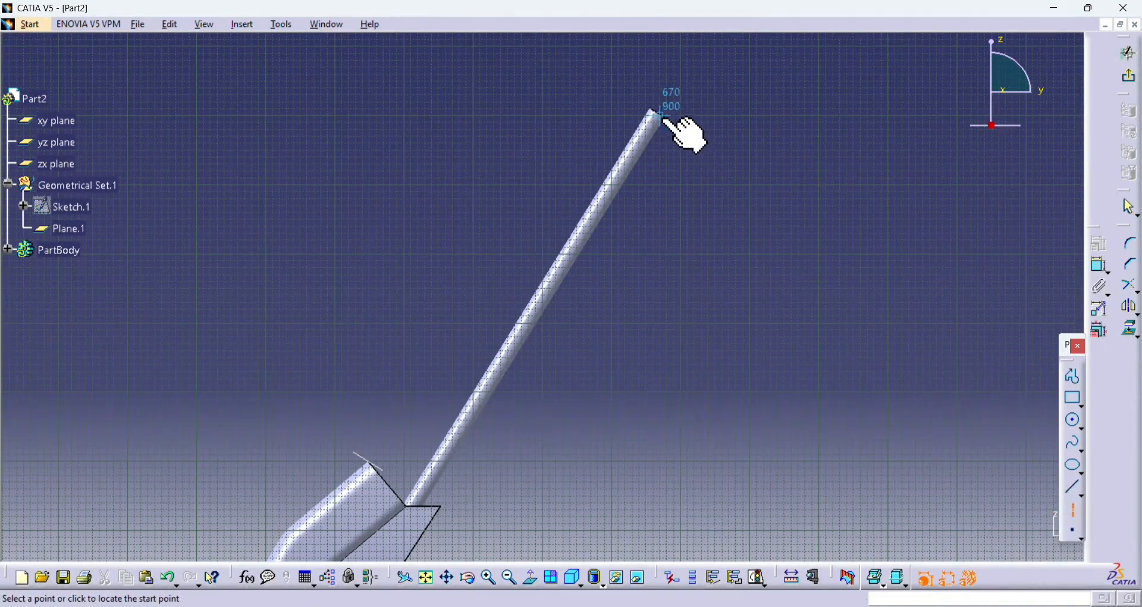
pyautogui.click(489, 578)
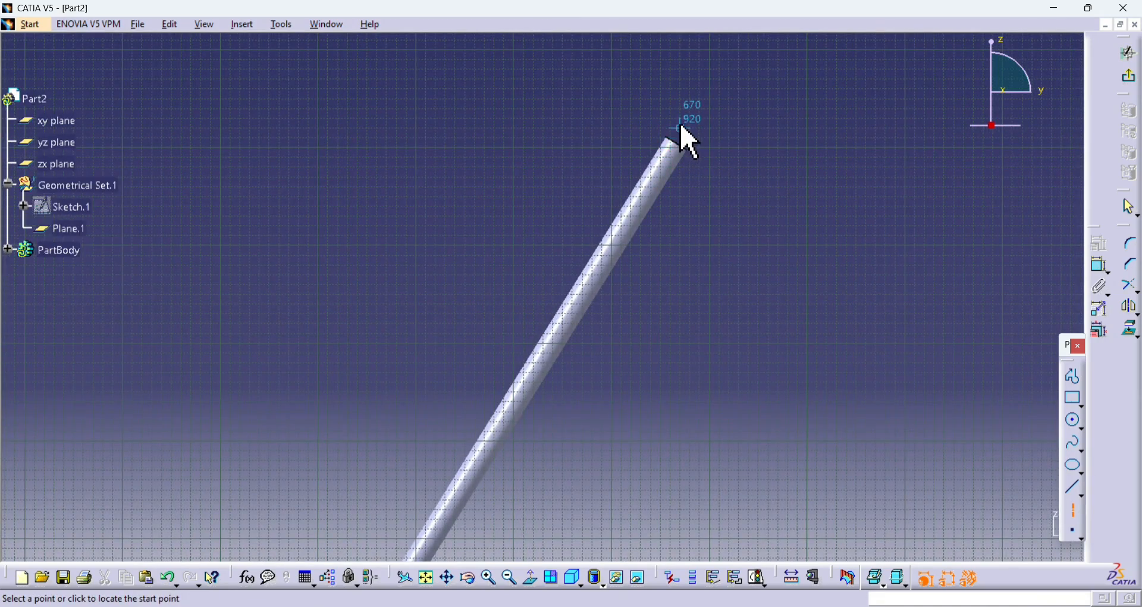
pyautogui.click(680, 139)
pyautogui.click(489, 578)
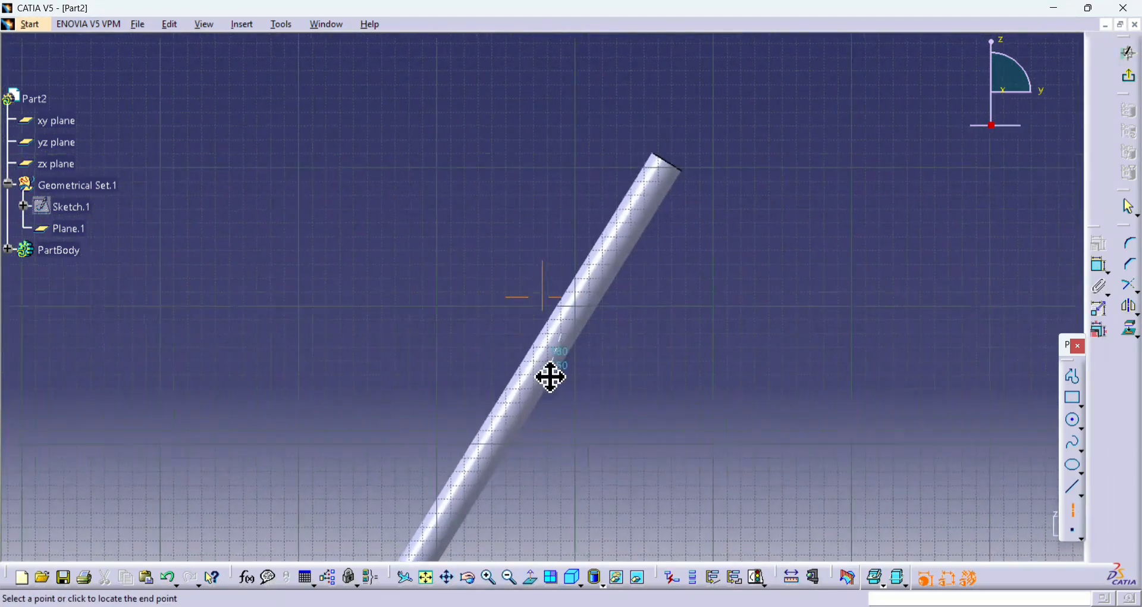
pyautogui.click(650, 192)
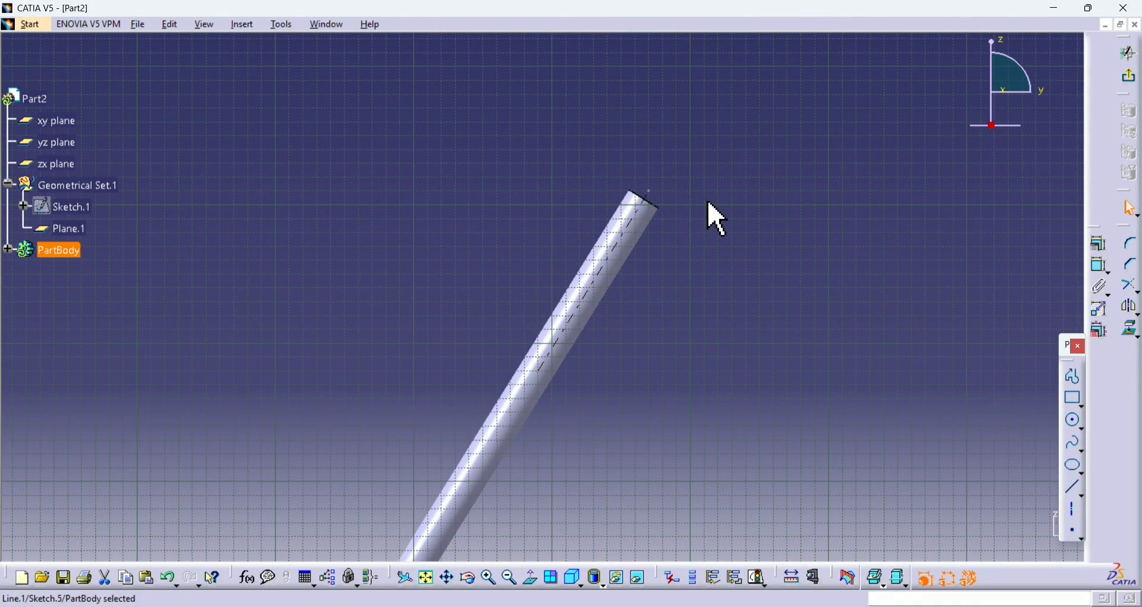
pyautogui.click(1130, 329)
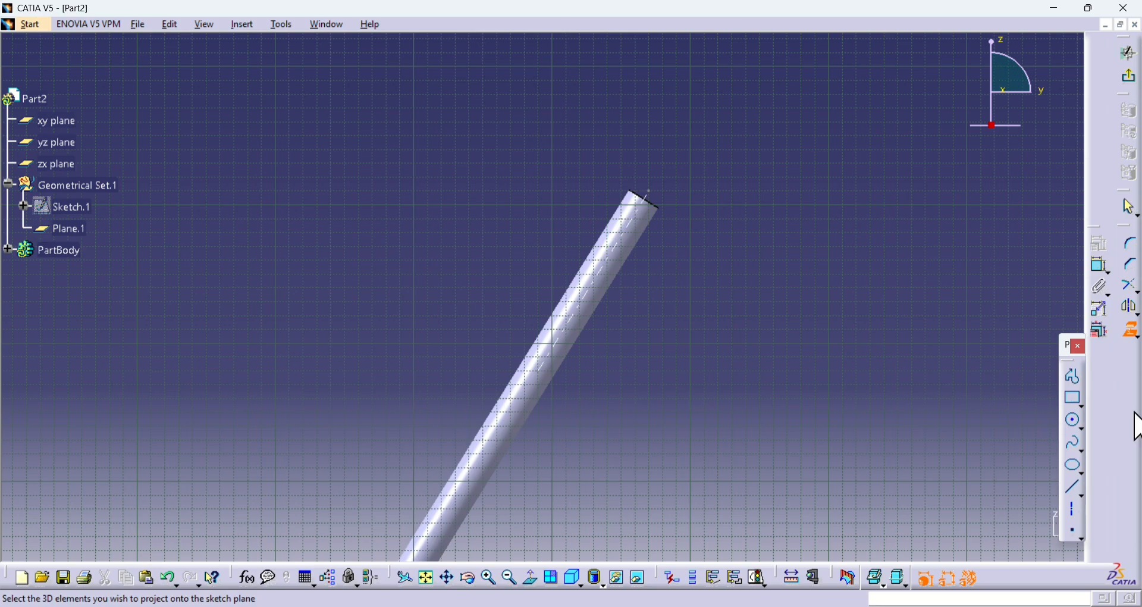
pyautogui.click(1133, 327)
pyautogui.click(1076, 489)
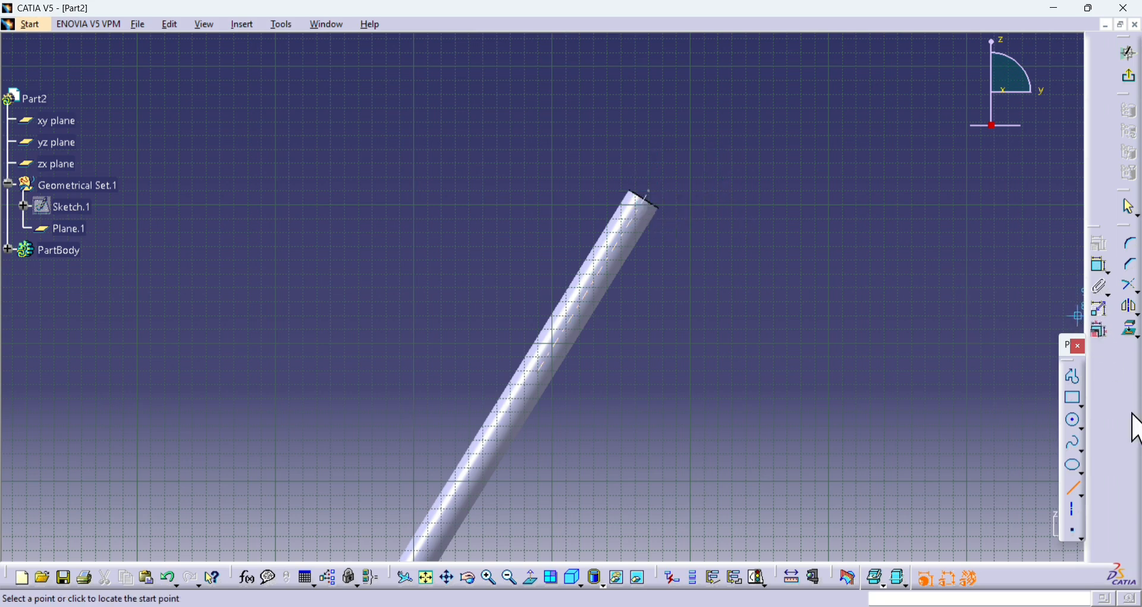
# Dimension the offset between the axis's upper end and the rod's end edge and set it to 0 mm.
pyautogui.click(1102, 265)
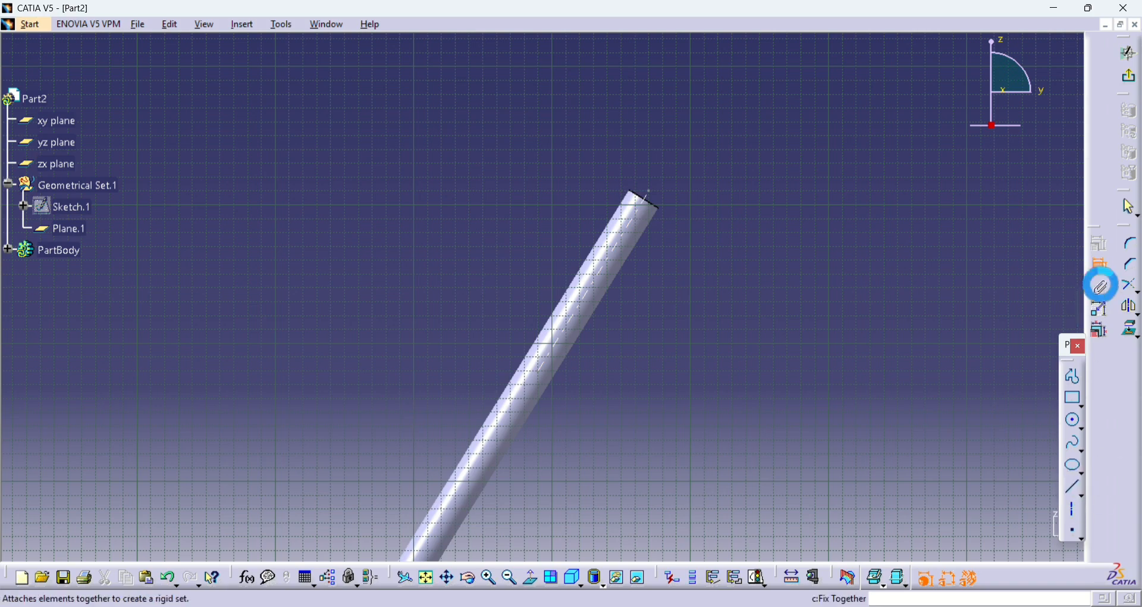
pyautogui.click(658, 196)
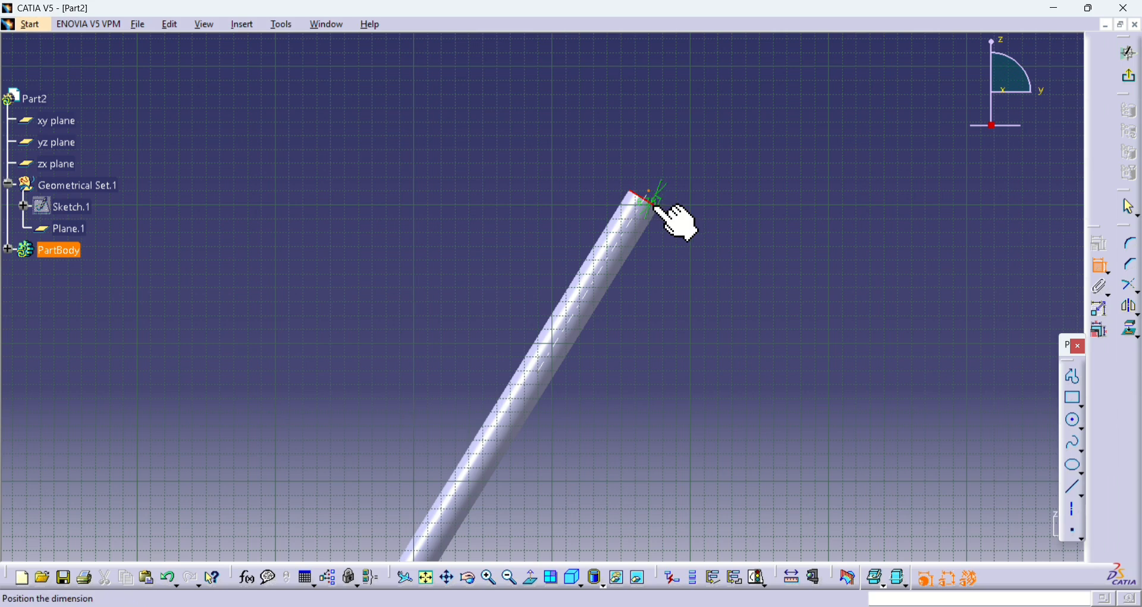
pyautogui.click(691, 212)
pyautogui.doubleClick(682, 207)
pyautogui.write('1')
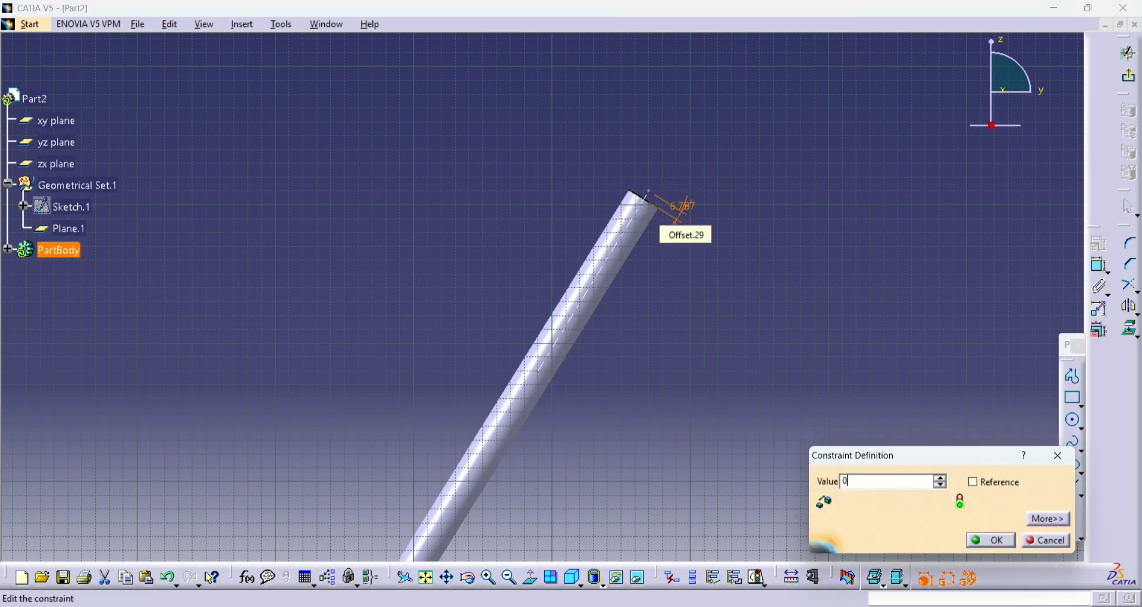
pyautogui.press('Return')
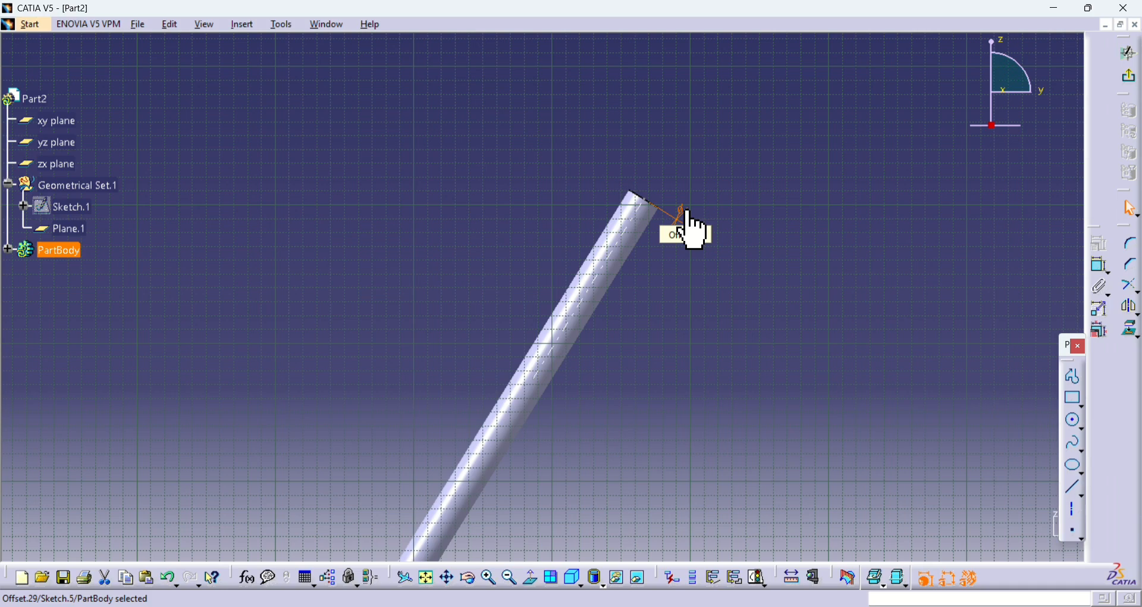
pyautogui.click(817, 218)
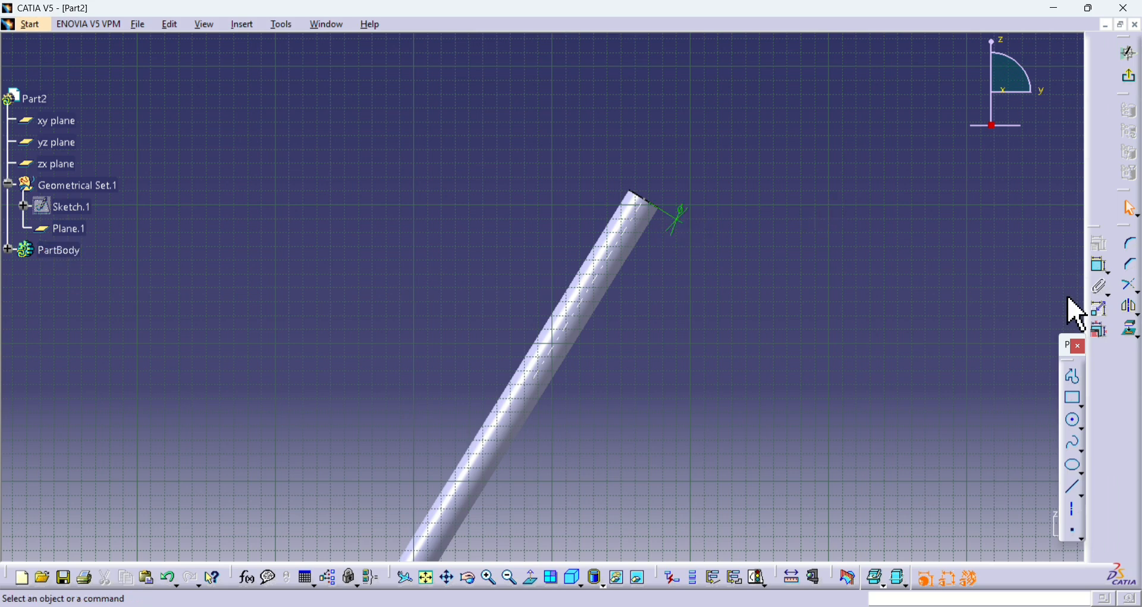
# Draw a line extending beyond the rod's free end and a perpendicular line about 58 mm long from its far end.
pyautogui.click(1075, 488)
pyautogui.click(661, 200)
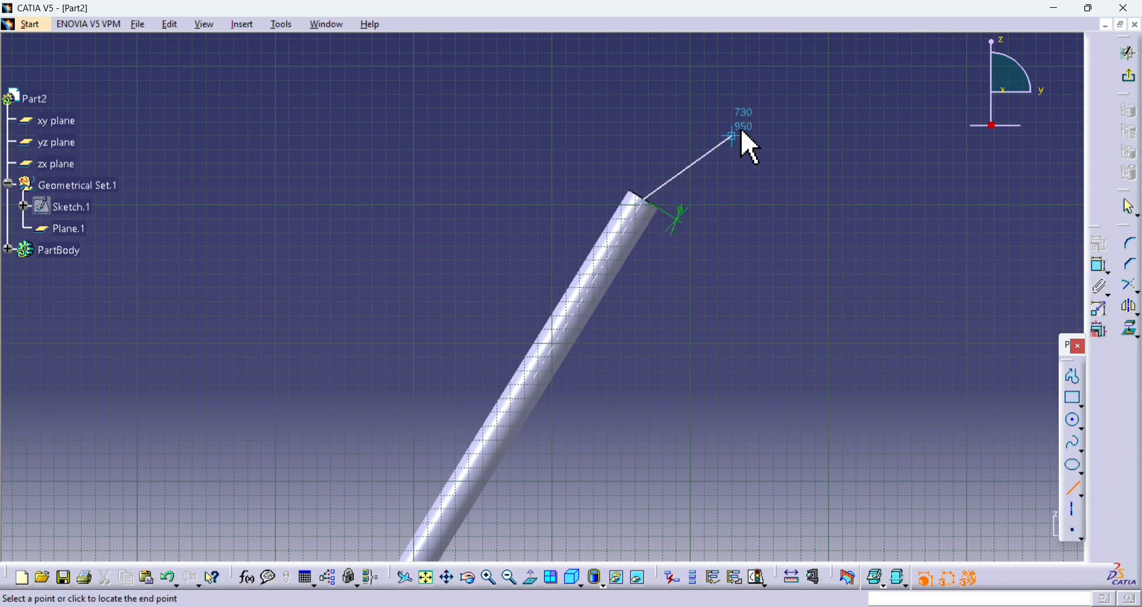
pyautogui.click(731, 69)
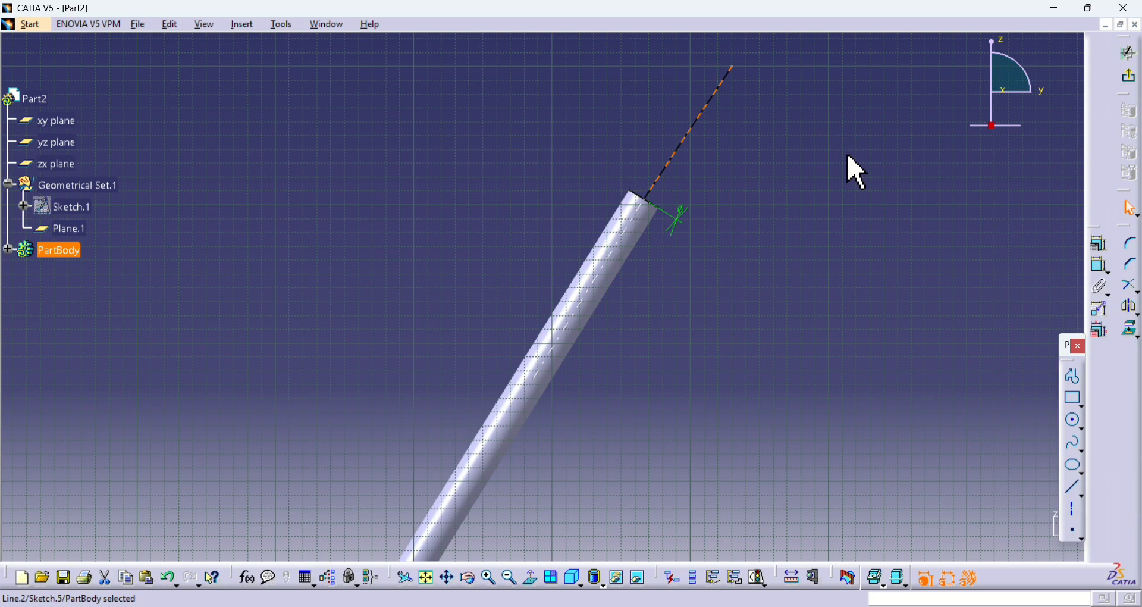
pyautogui.click(791, 173)
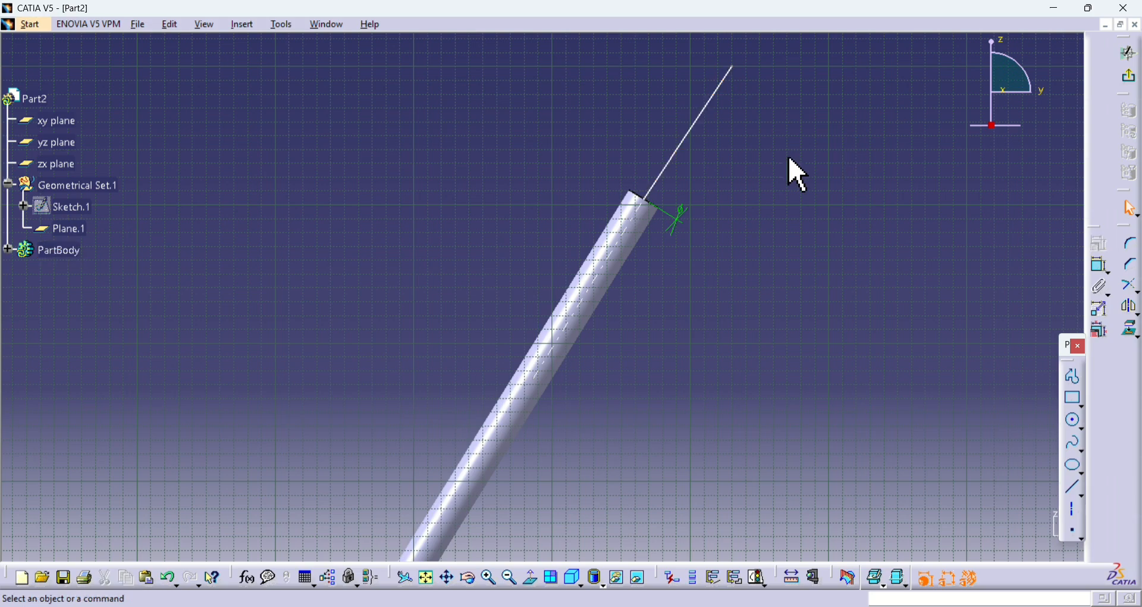
pyautogui.click(1075, 489)
pyautogui.moveTo(765, 308); pyautogui.dragTo(684, 403, button='middle')
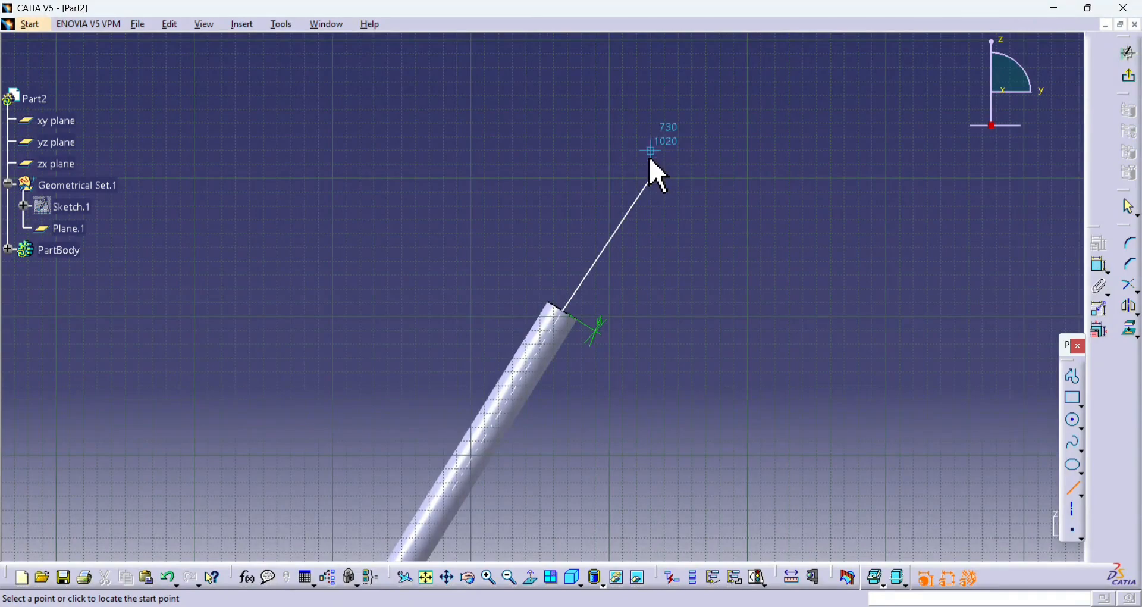
pyautogui.click(651, 179)
pyautogui.click(582, 136)
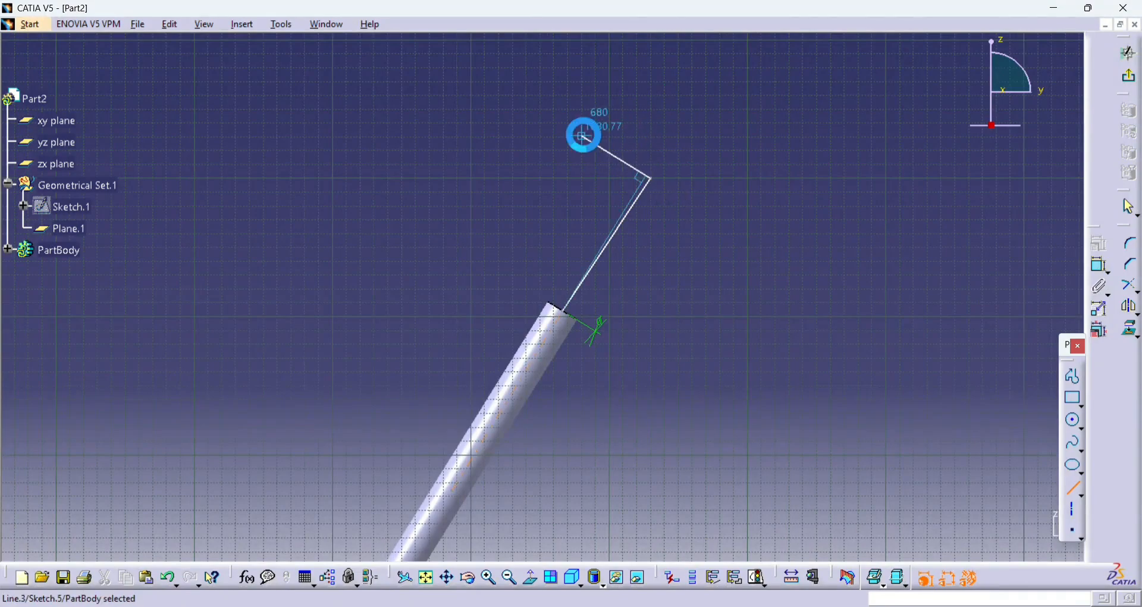
# Draw the opposite long side and the short side at the rod's tip to close a rectangular profile about 113 mm long.
pyautogui.click(1075, 490)
pyautogui.click(582, 136)
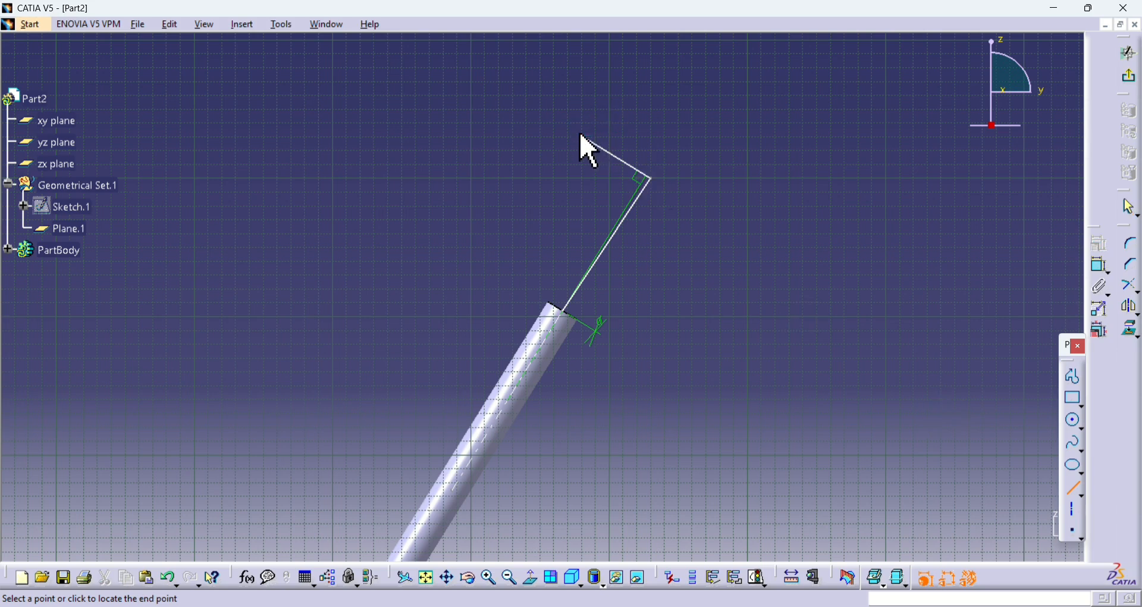
pyautogui.click(522, 233)
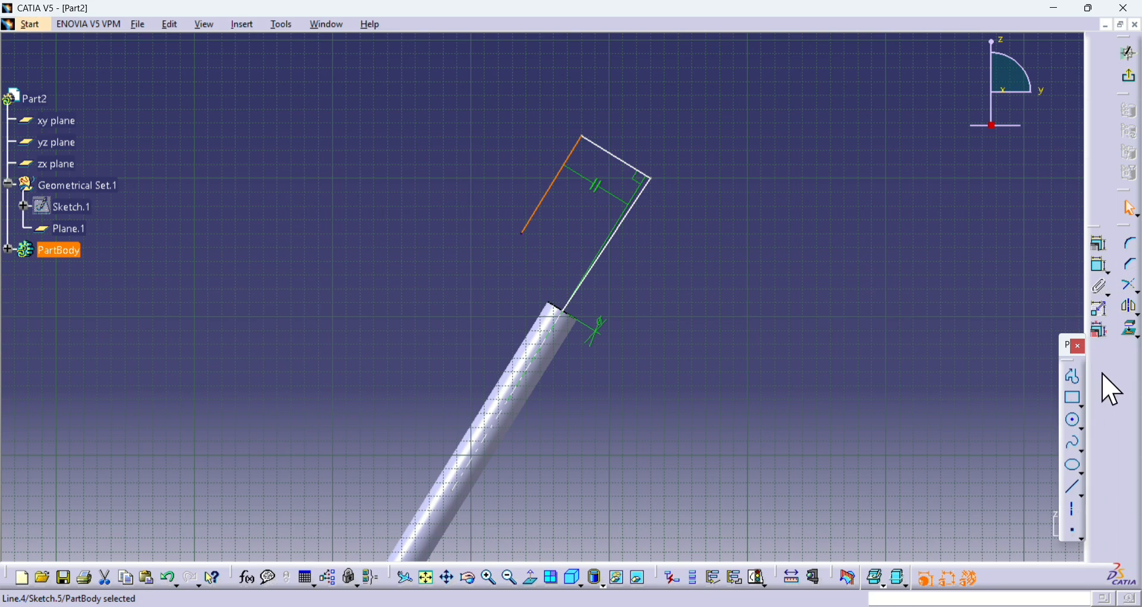
pyautogui.click(1075, 489)
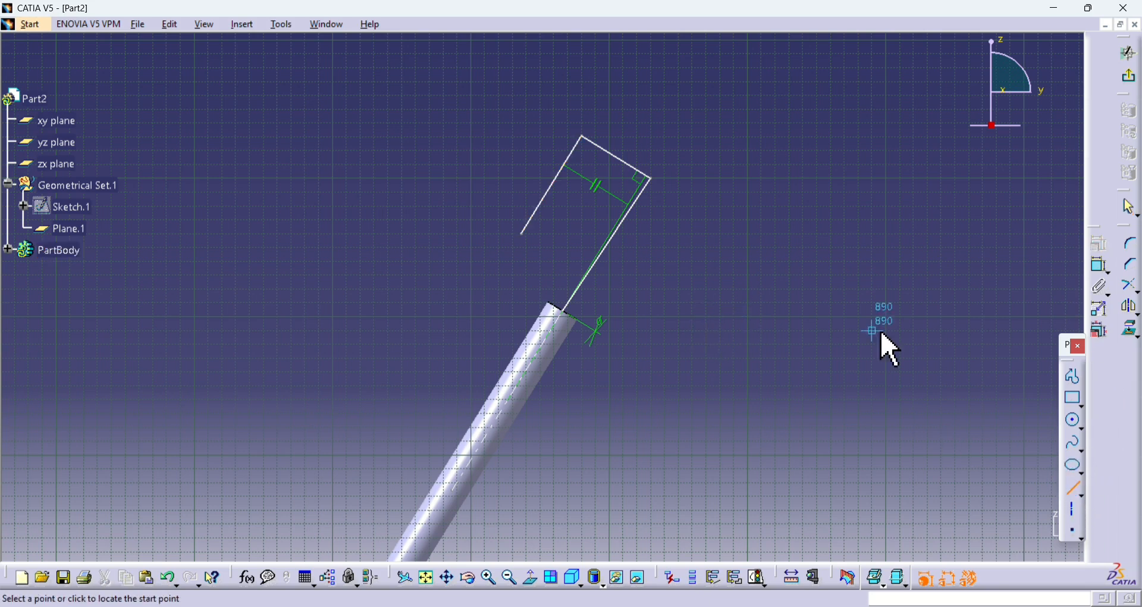
pyautogui.click(565, 310)
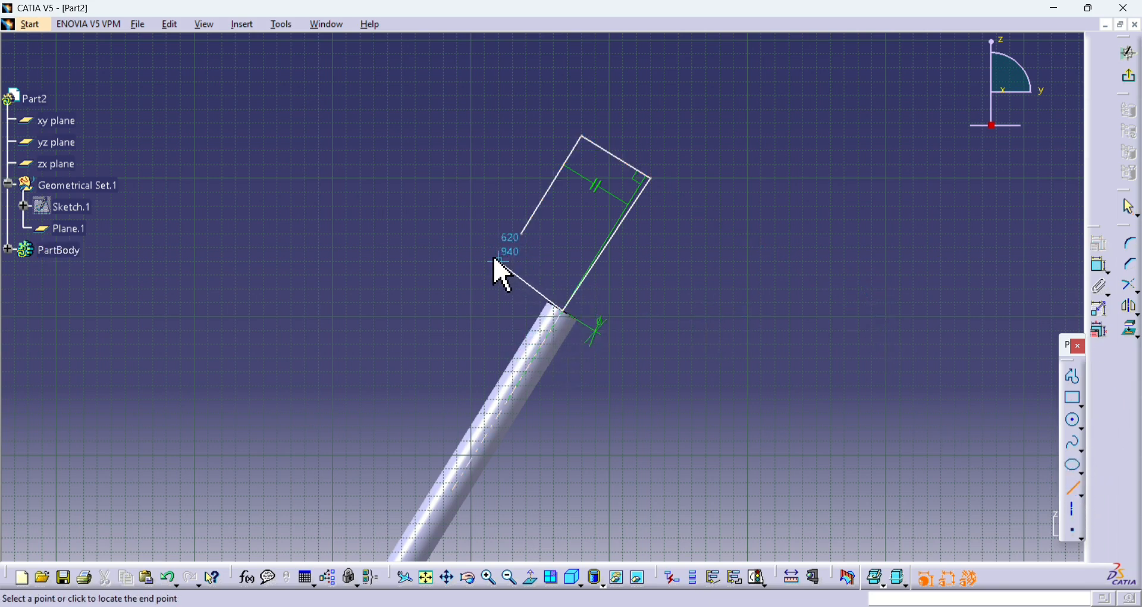
pyautogui.click(499, 265)
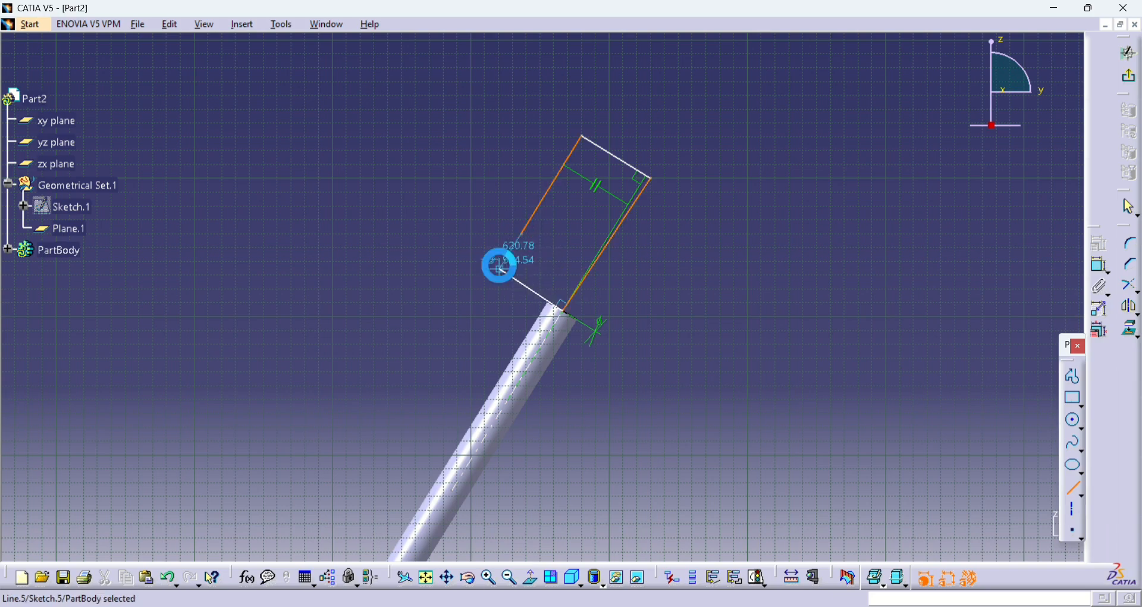
pyautogui.click(1074, 490)
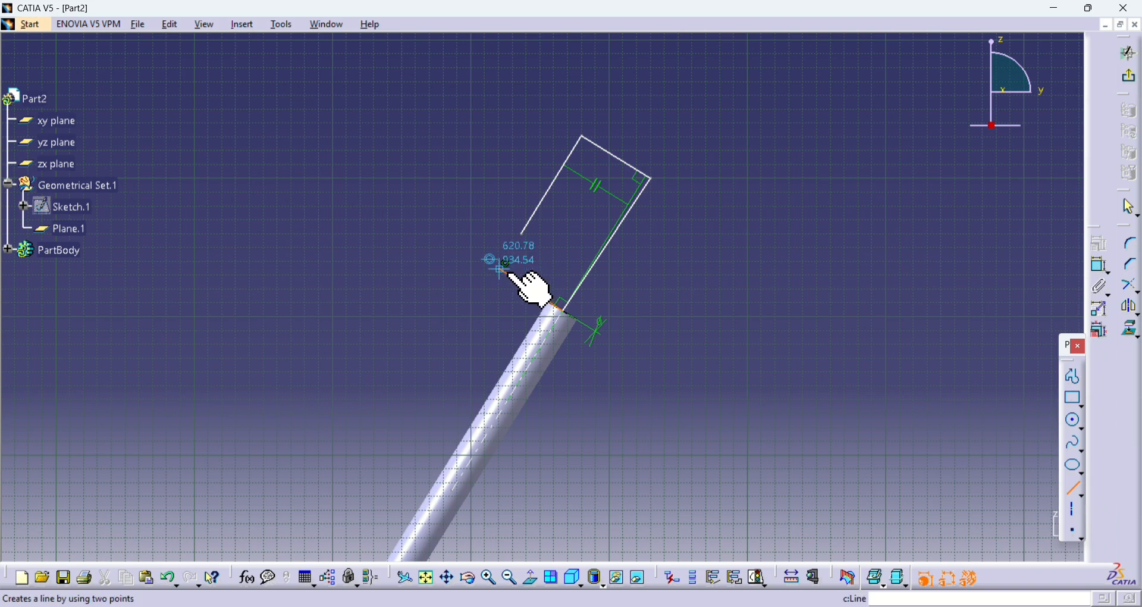
pyautogui.click(499, 266)
pyautogui.click(521, 235)
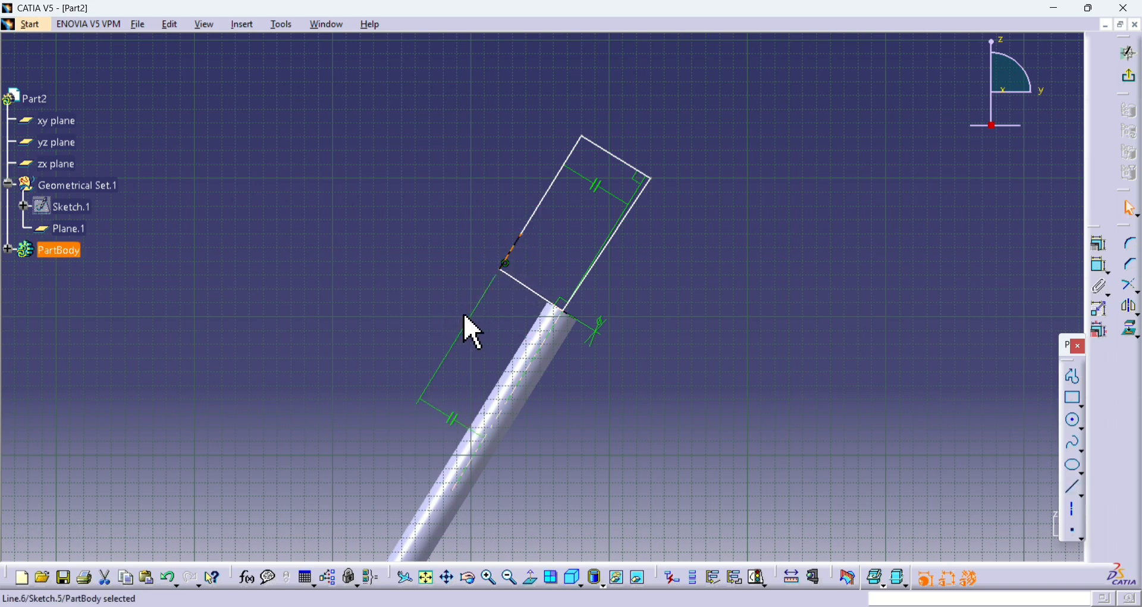
pyautogui.click(1101, 265)
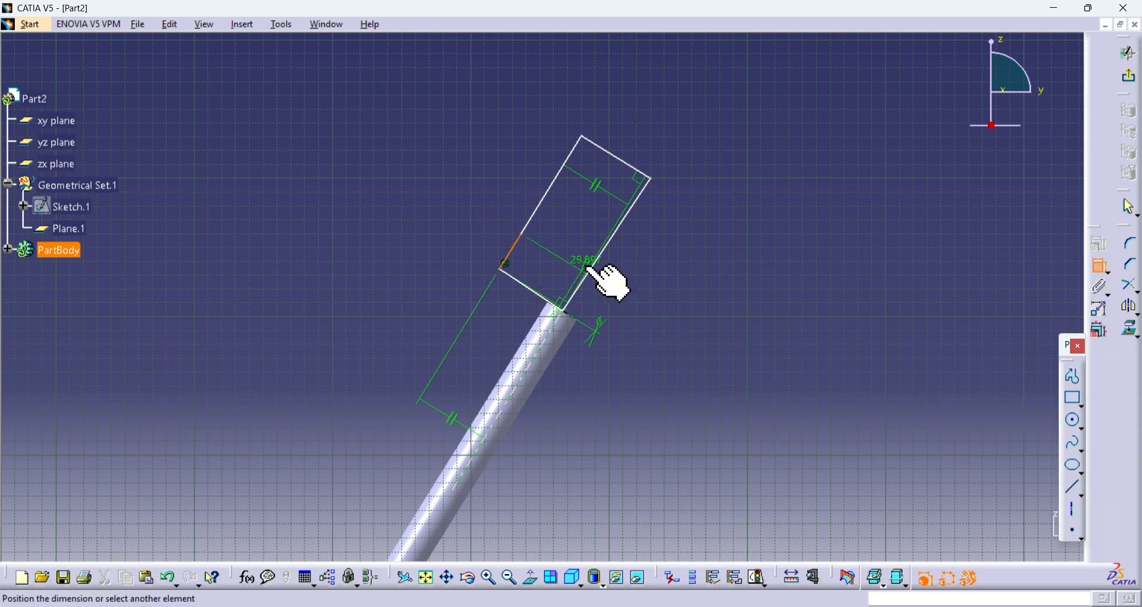
pyautogui.click(590, 267)
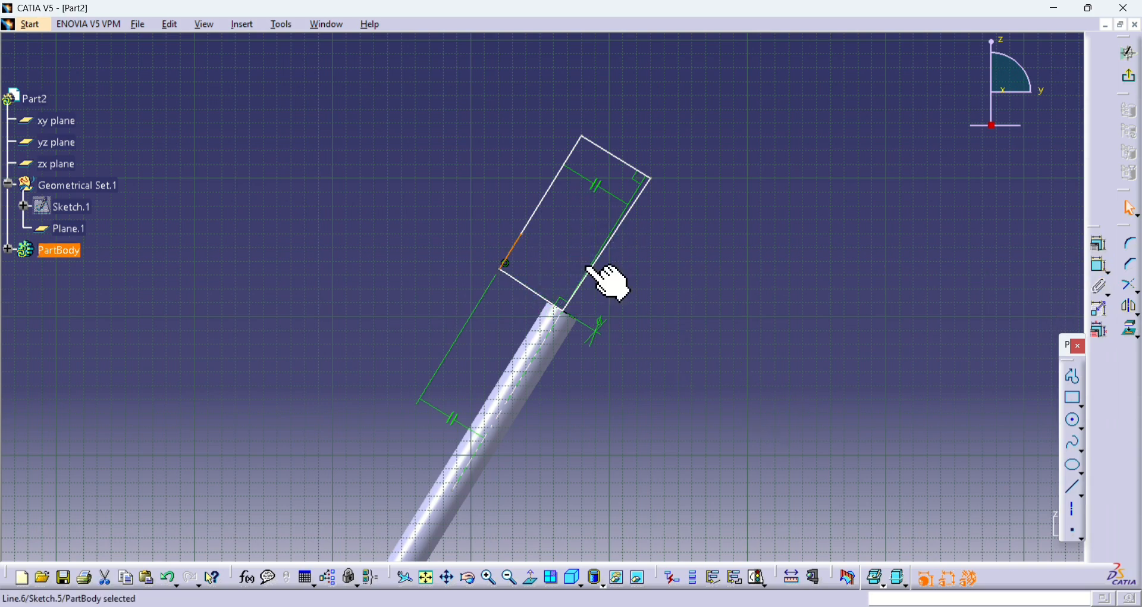
pyautogui.click(709, 298)
# Dimension the profile's length between its outer lower corner and upper short edge and set it to 100 mm.
pyautogui.click(1101, 268)
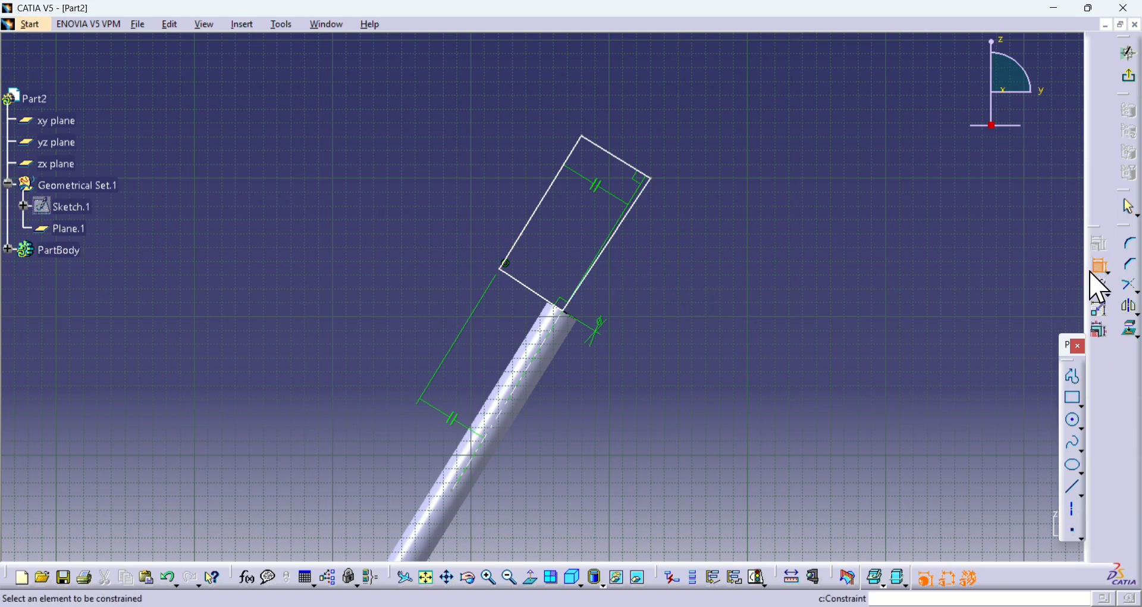
pyautogui.click(505, 266)
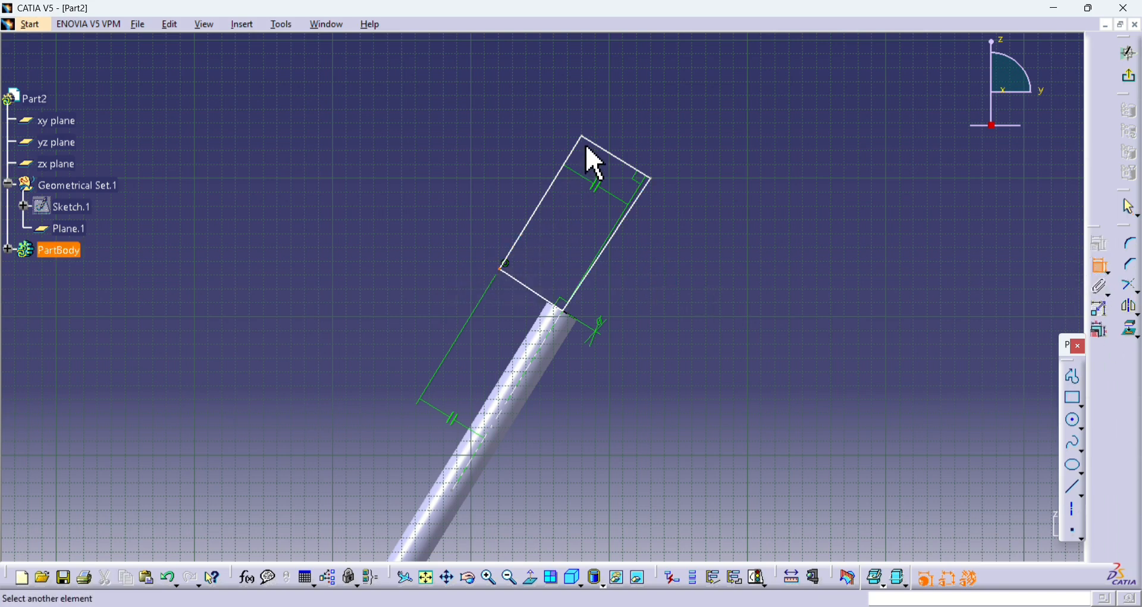
pyautogui.click(606, 148)
pyautogui.click(498, 153)
pyautogui.doubleClick(499, 156)
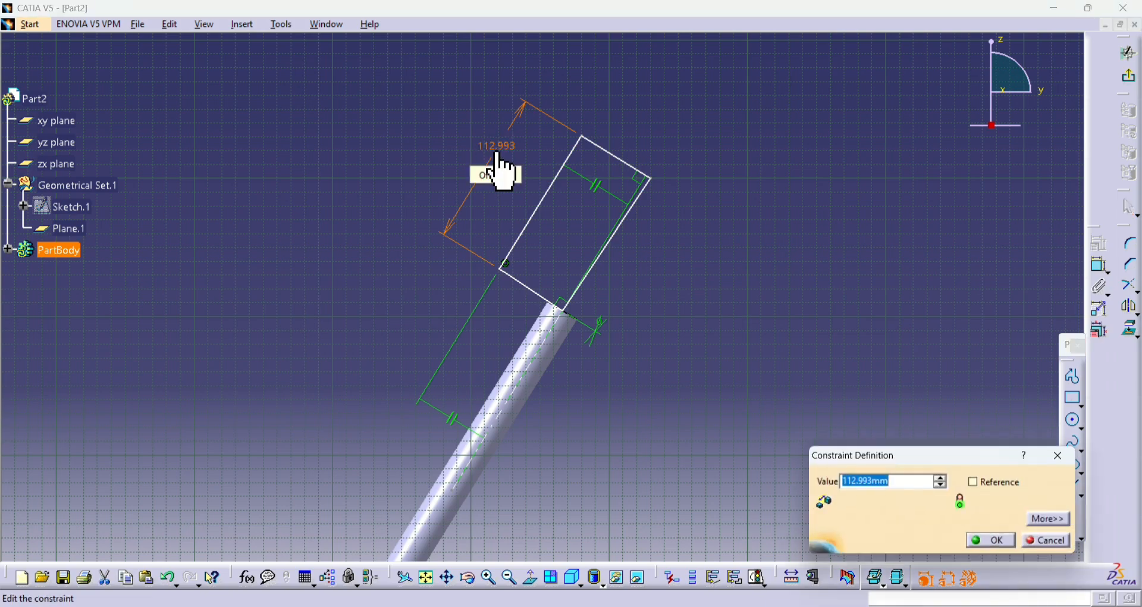
pyautogui.write('100')
pyautogui.press('Return')
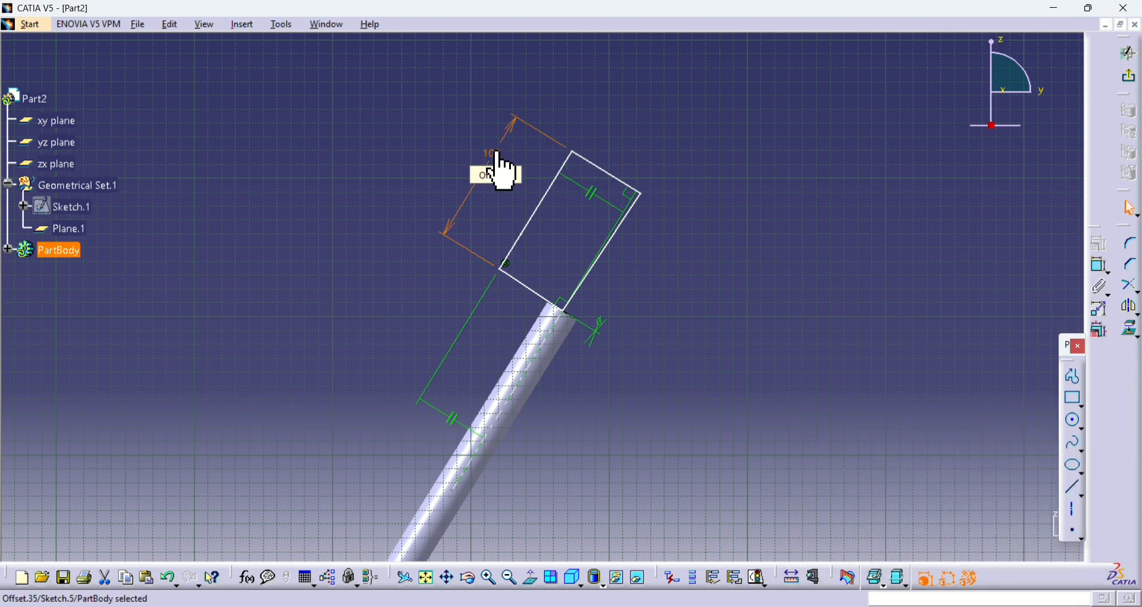
pyautogui.click(1100, 266)
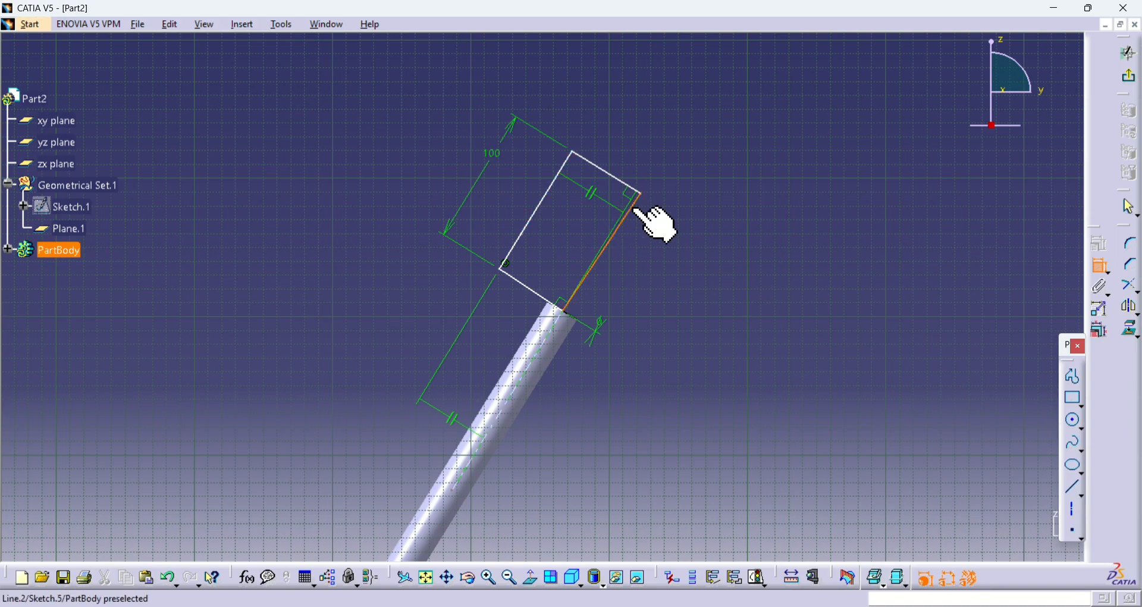
pyautogui.click(634, 205)
pyautogui.click(566, 163)
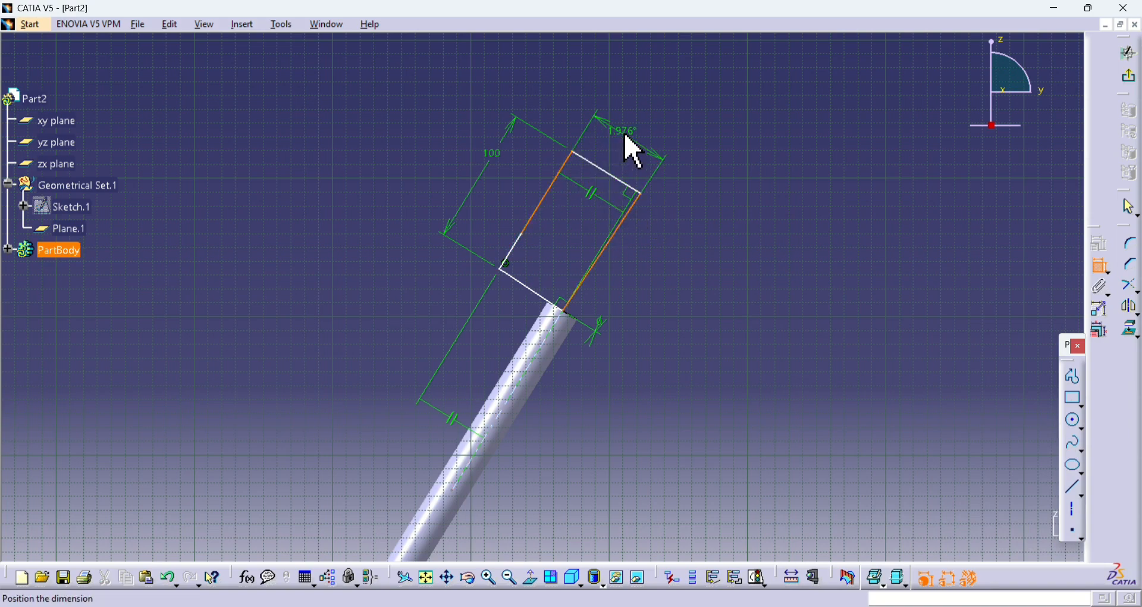
pyautogui.click(632, 152)
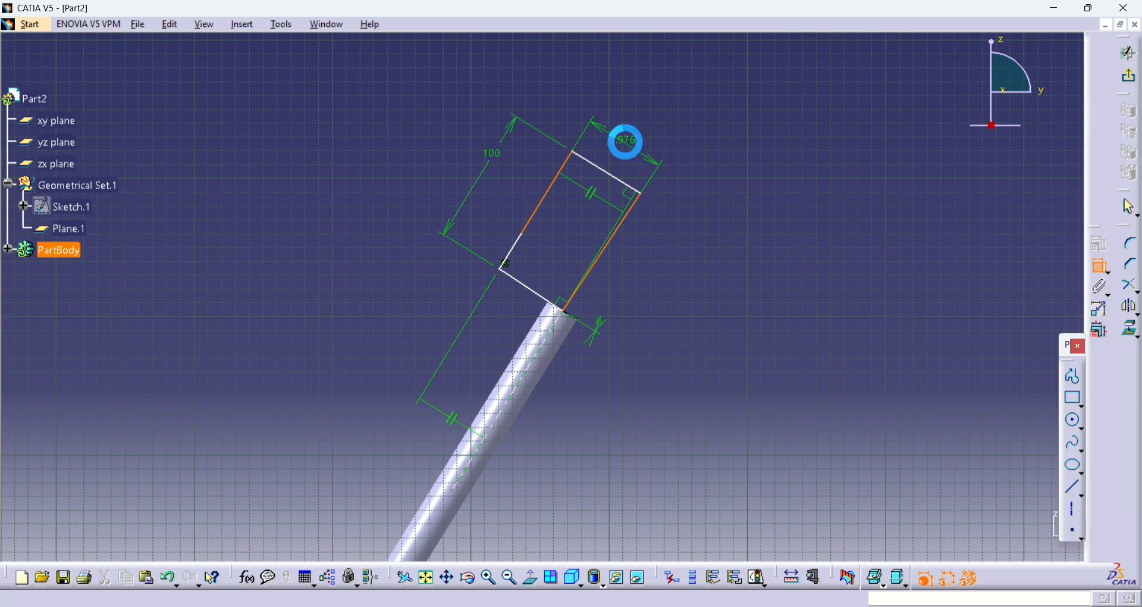
# Dimension the profile's upper short edge and set its length to 50 mm.
pyautogui.click(1101, 265)
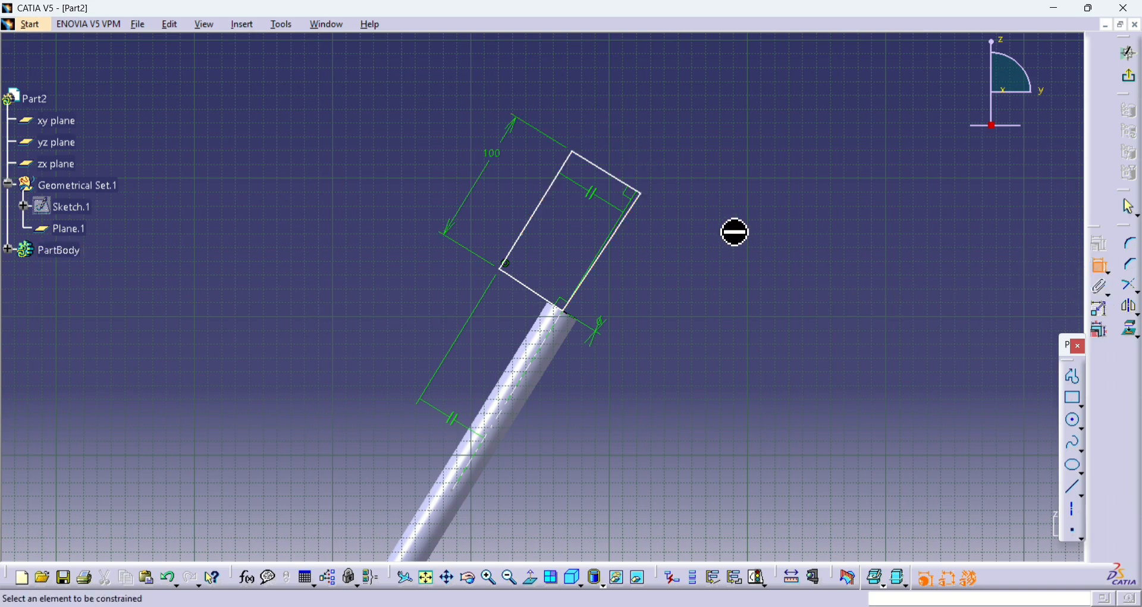
pyautogui.click(648, 197)
pyautogui.doubleClick(660, 146)
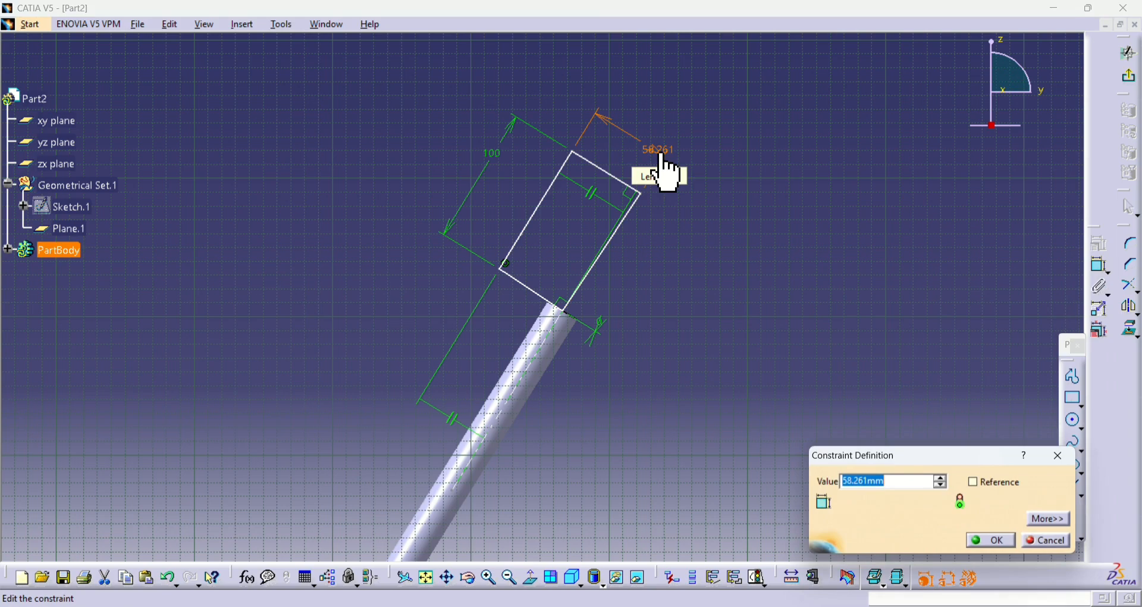
pyautogui.write('50')
pyautogui.press('Return')
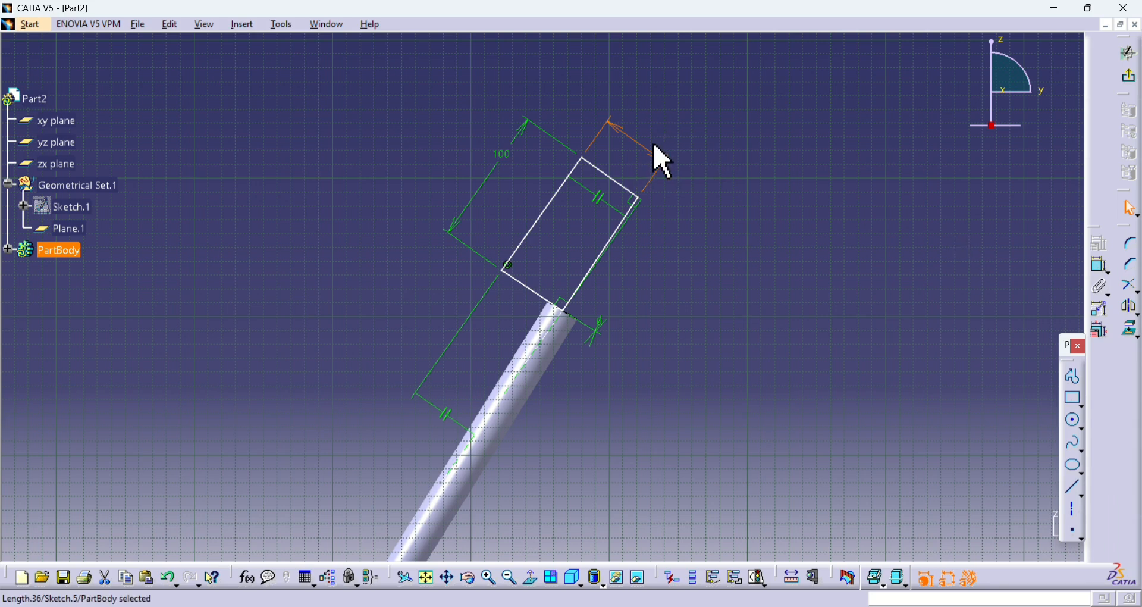
# Draw a circle above and to the left of the rectangular profile, dimension it and set its diameter to 35 mm.
pyautogui.click(1101, 267)
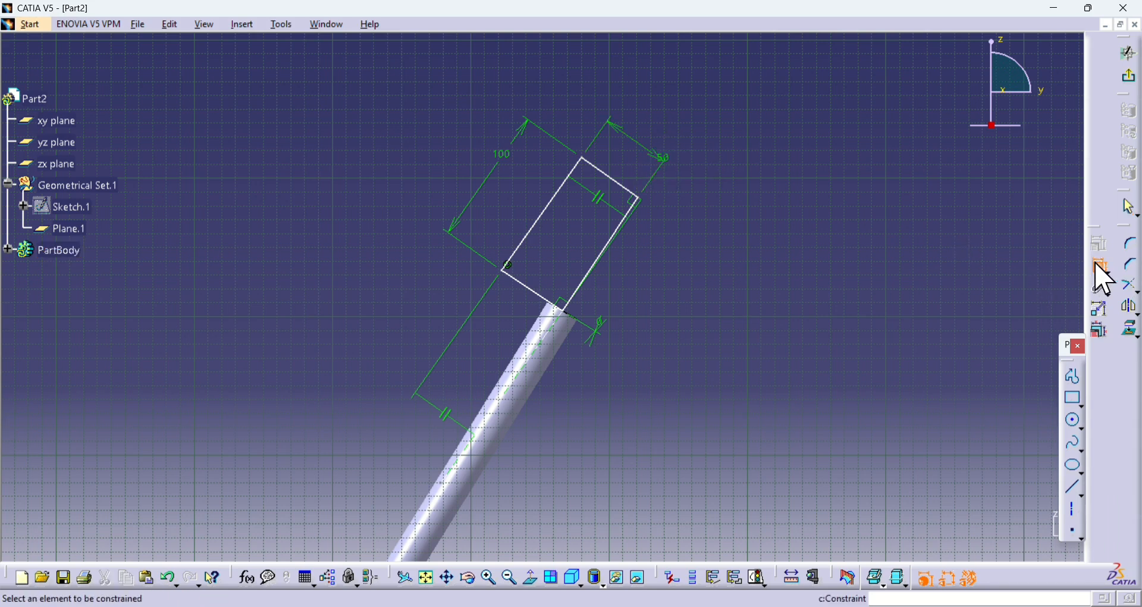
pyautogui.click(1074, 421)
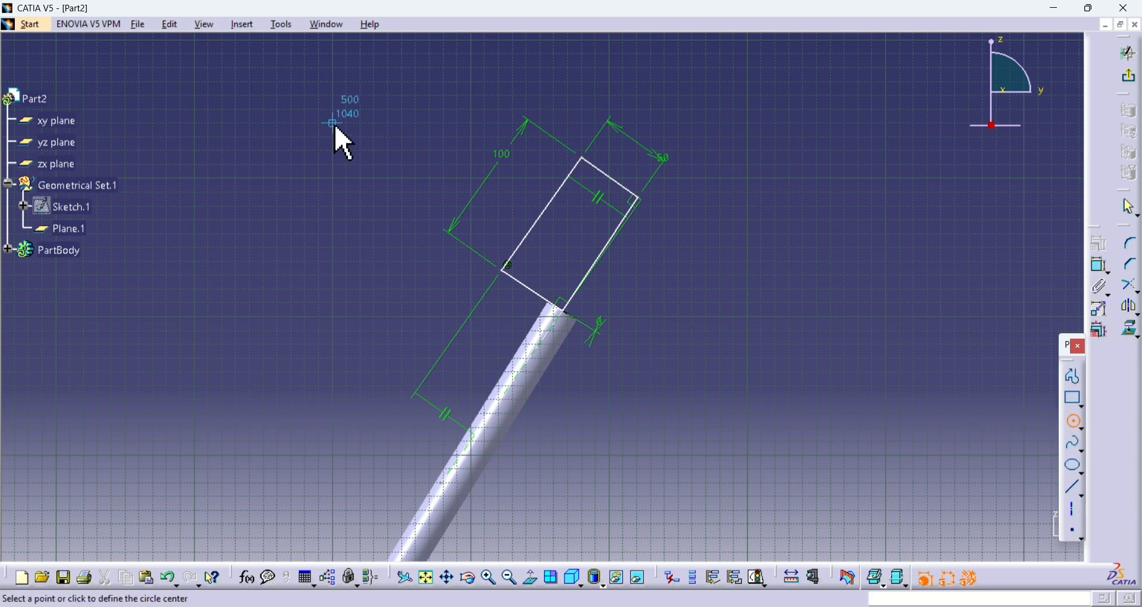
pyautogui.click(387, 109)
pyautogui.click(417, 116)
pyautogui.click(1101, 267)
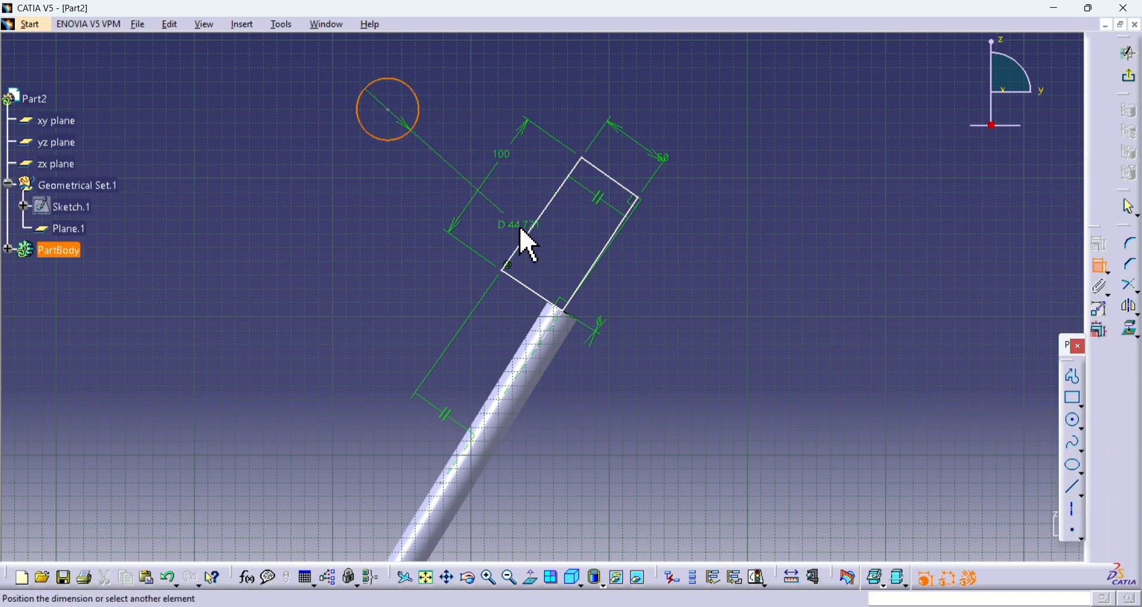
pyautogui.doubleClick(358, 172)
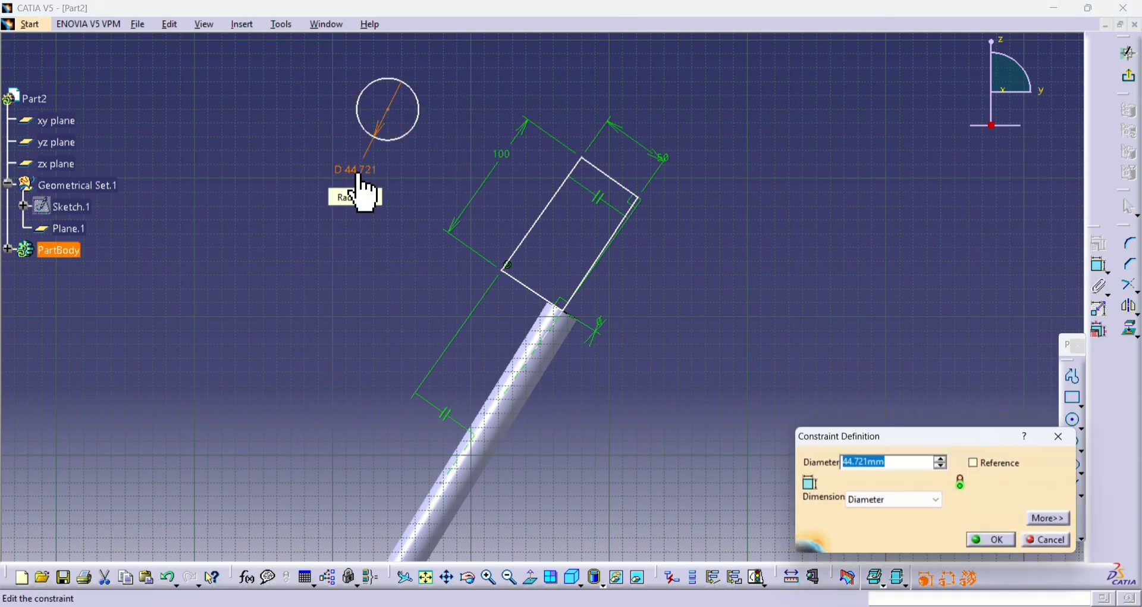
pyautogui.write('35')
pyautogui.press('Return')
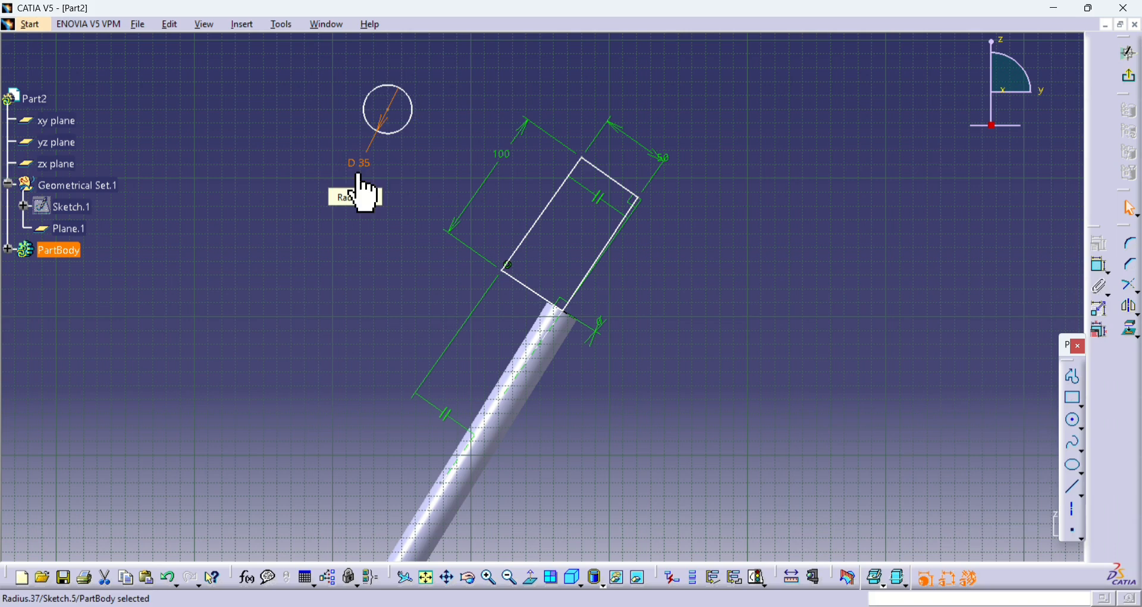
# Dimension the distance between the circle's centre and the profile's long side starting at the rod's tip and set it to 200 mm.
pyautogui.click(1103, 266)
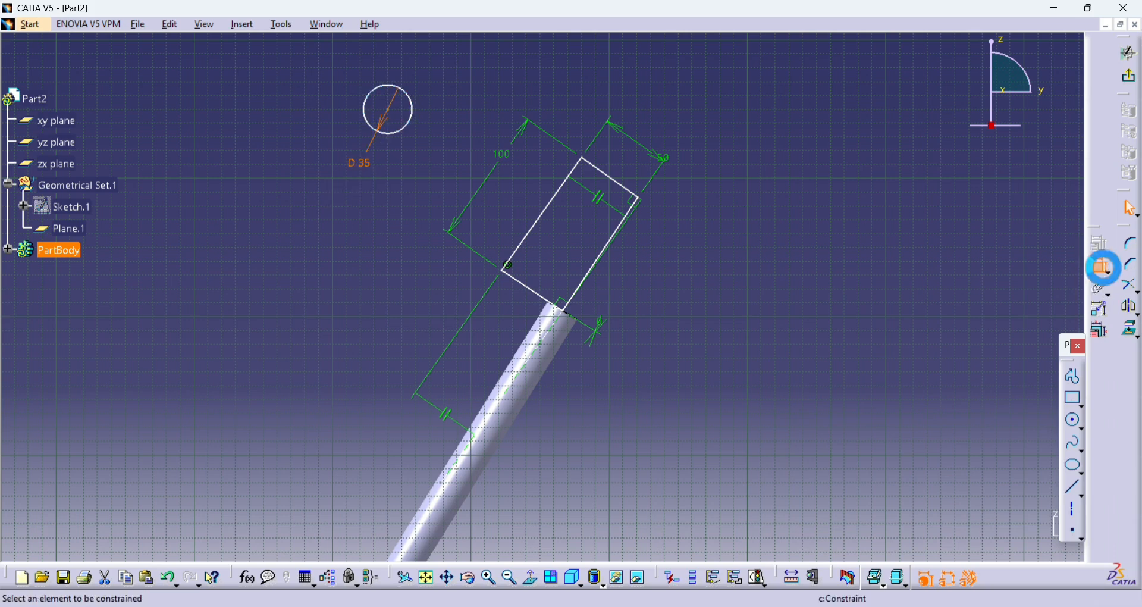
pyautogui.click(388, 110)
pyautogui.click(595, 266)
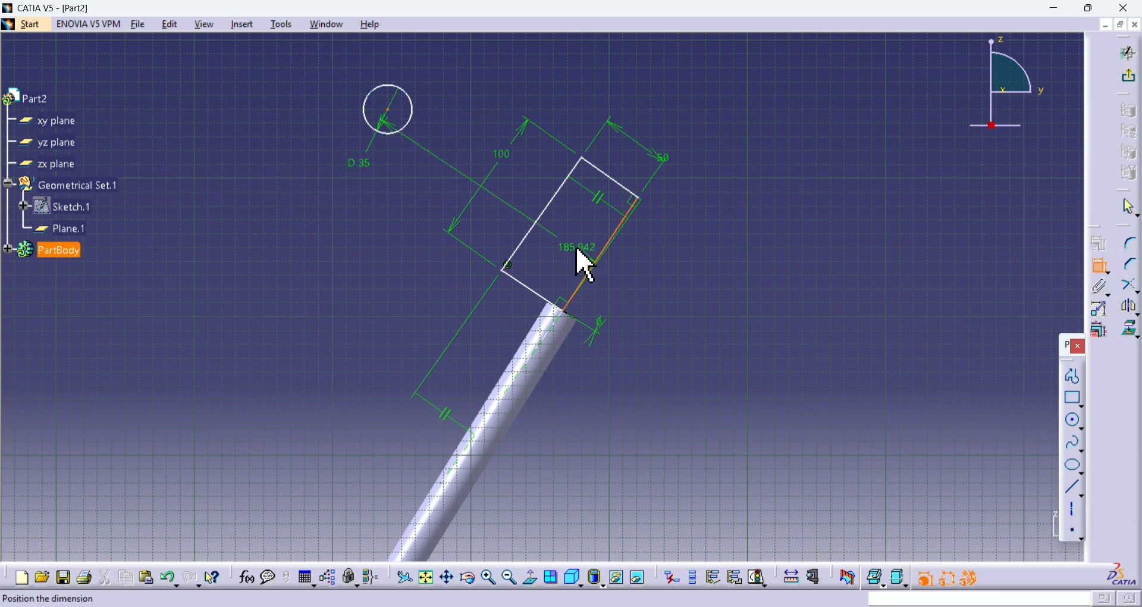
pyautogui.click(585, 266)
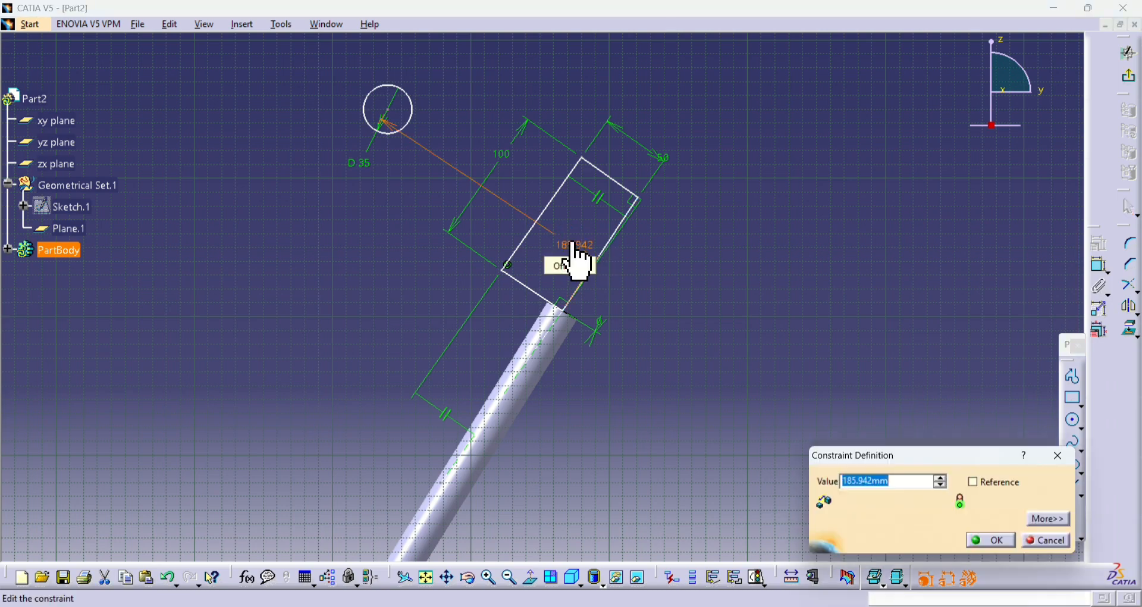
pyautogui.write('200')
pyautogui.press('Return')
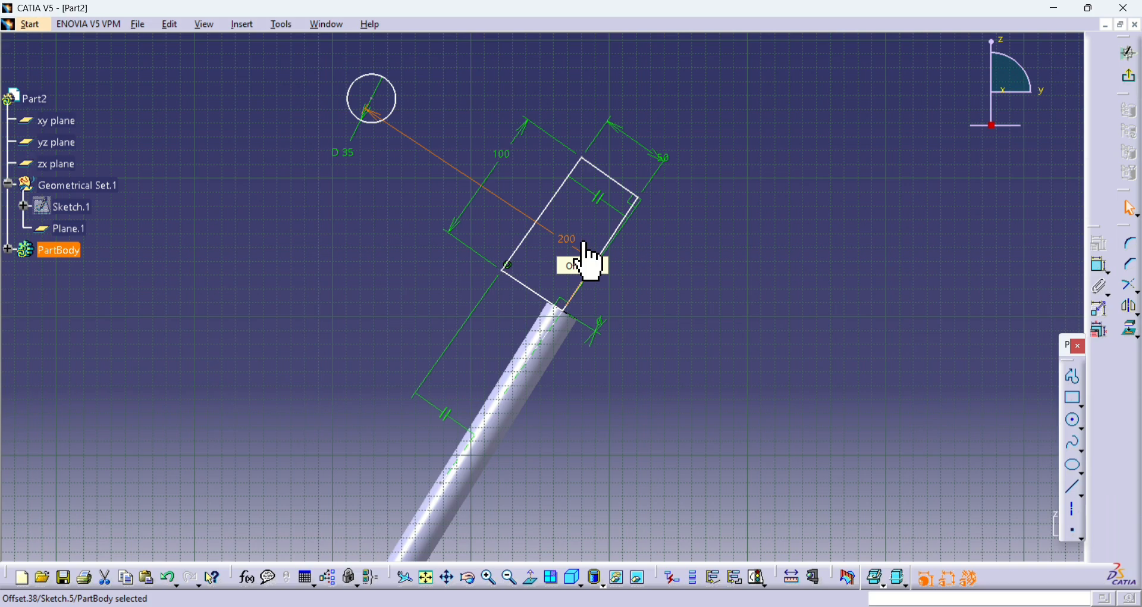
# Try an angular dimension between the sketch's horizontal axis and the profile's long side, and delete it.
pyautogui.moveTo(844, 491); pyautogui.dragTo(910, 250, button='middle')
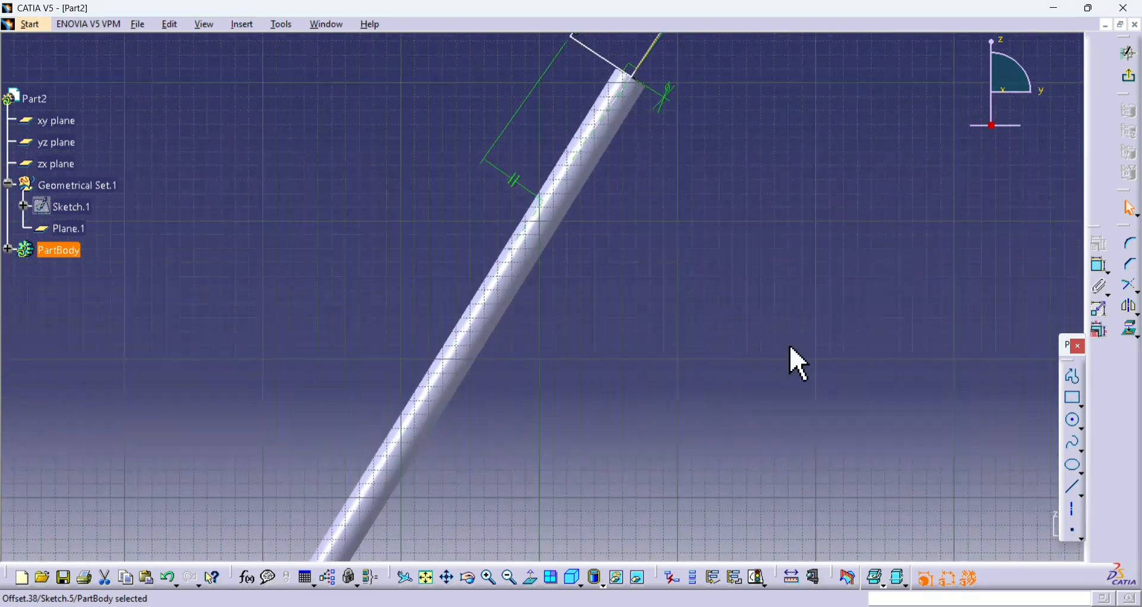
pyautogui.click(508, 577)
pyautogui.click(508, 577)
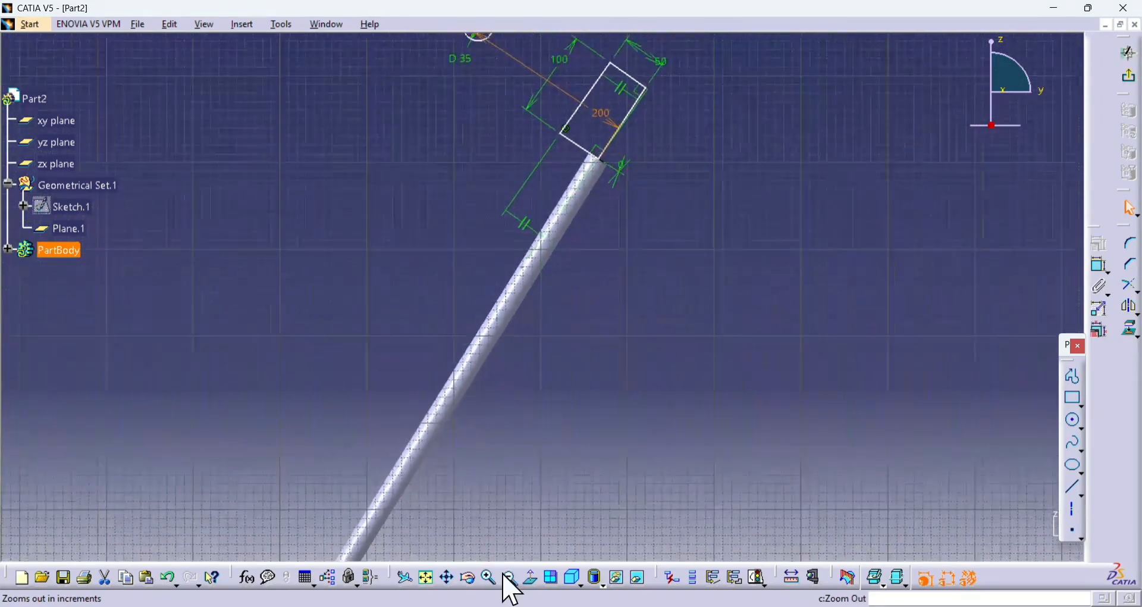
pyautogui.click(509, 577)
pyautogui.click(508, 577)
pyautogui.click(507, 575)
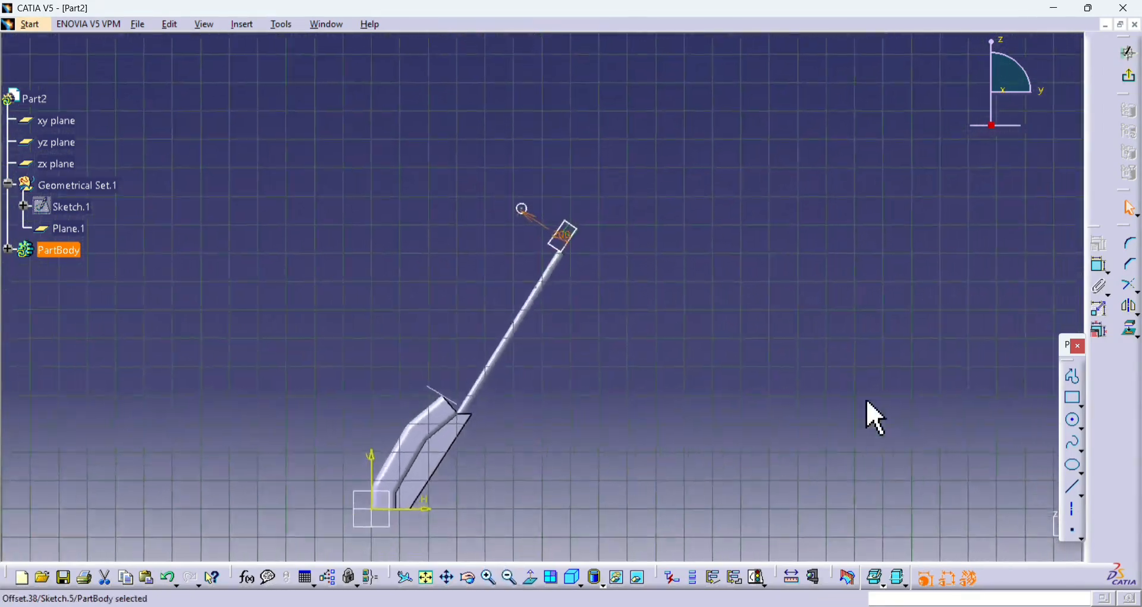
pyautogui.click(1101, 266)
pyautogui.click(437, 503)
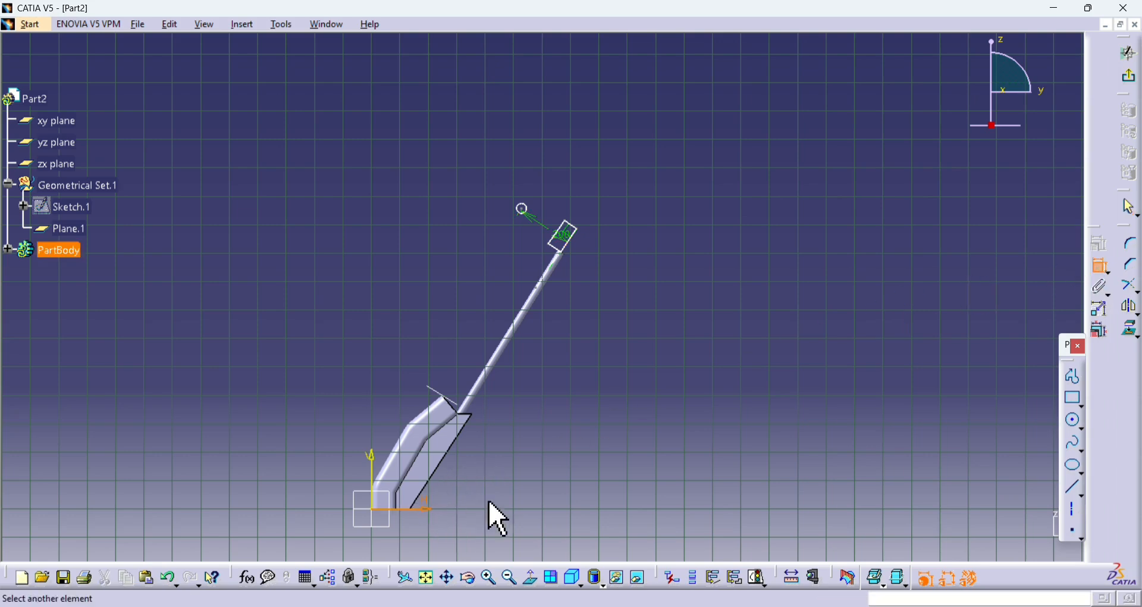
pyautogui.click(488, 578)
pyautogui.click(488, 578)
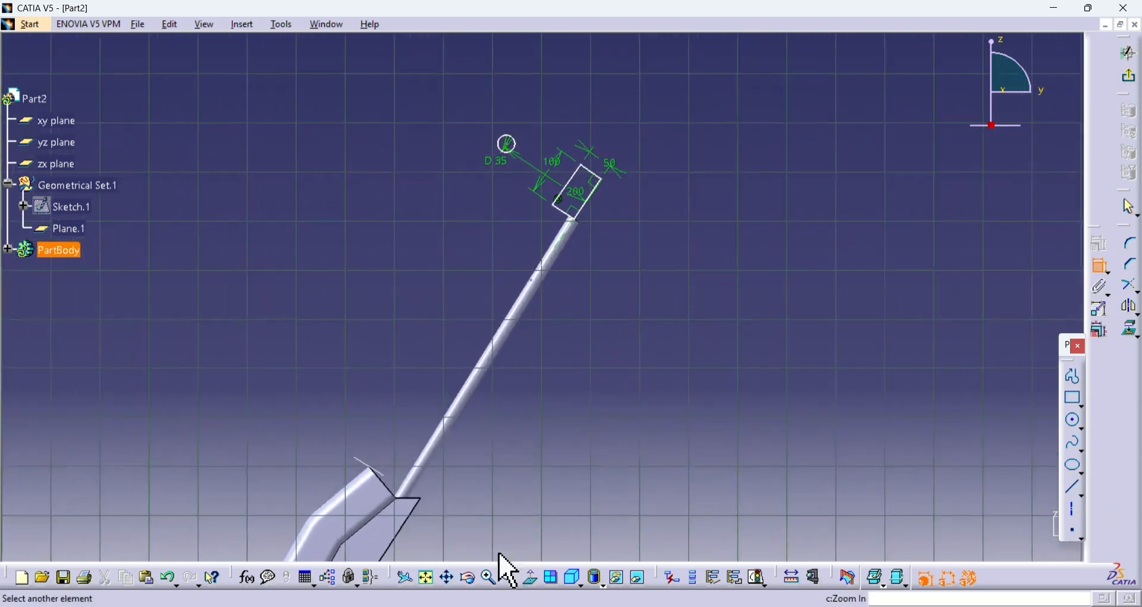
pyautogui.click(571, 197)
pyautogui.click(636, 259)
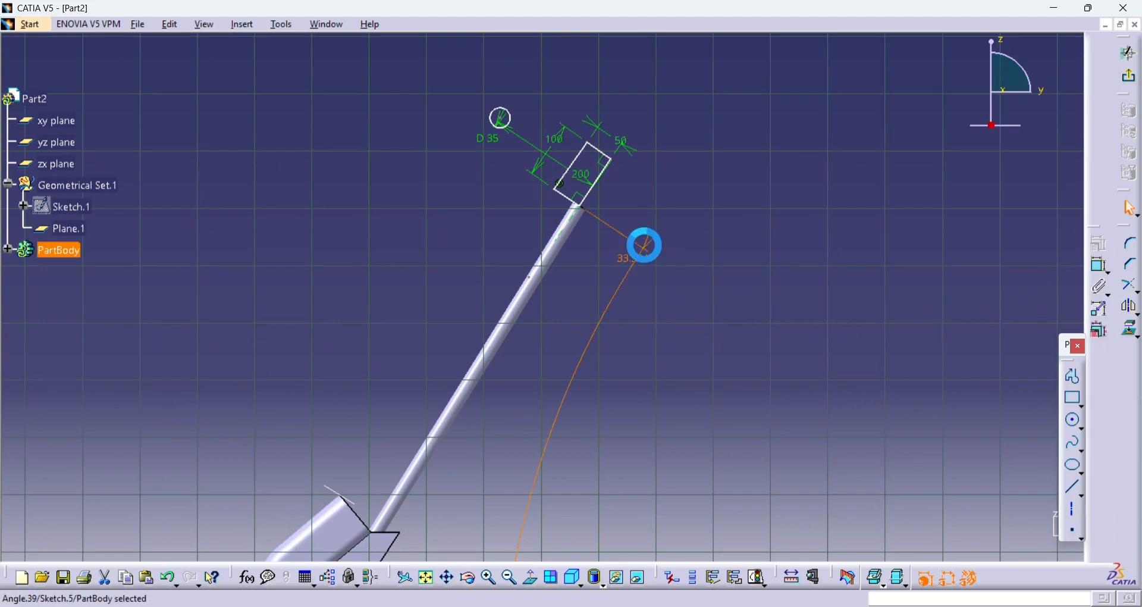
pyautogui.press('Delete')
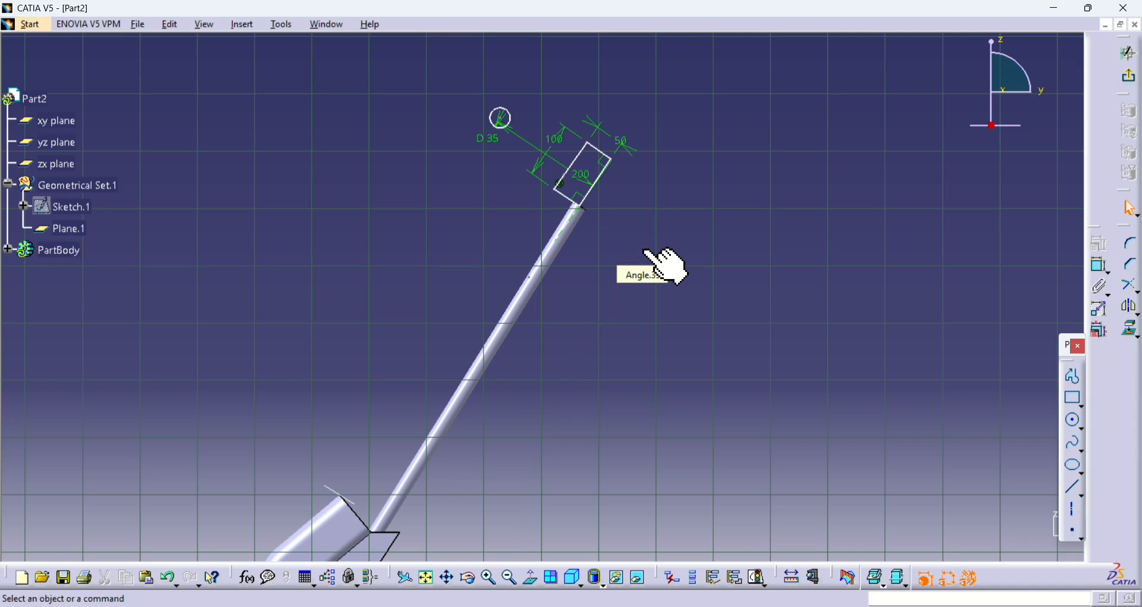
# Project the slanted outer edge of the solid near the rod's base onto the sketch plane.
pyautogui.click(1131, 327)
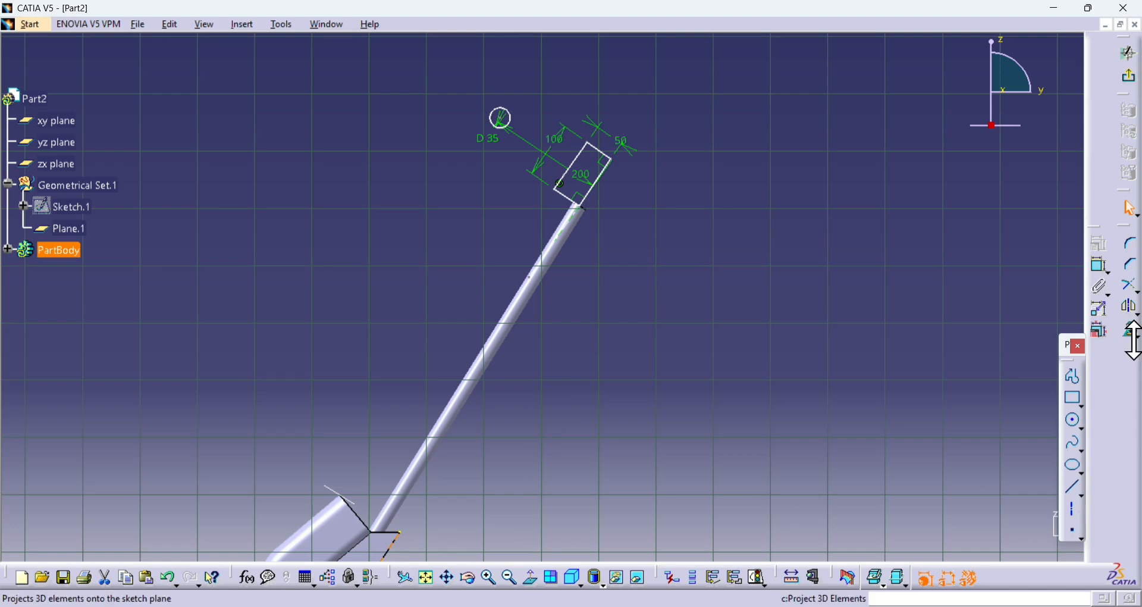
pyautogui.click(726, 475)
pyautogui.rightClick(391, 537)
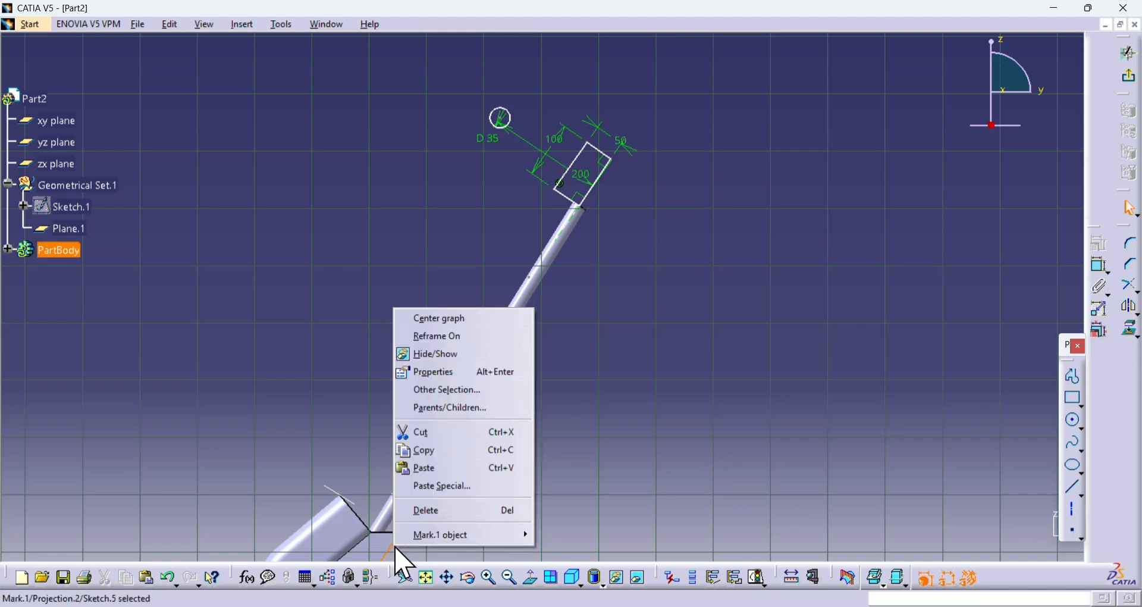
pyautogui.moveTo(429, 536)
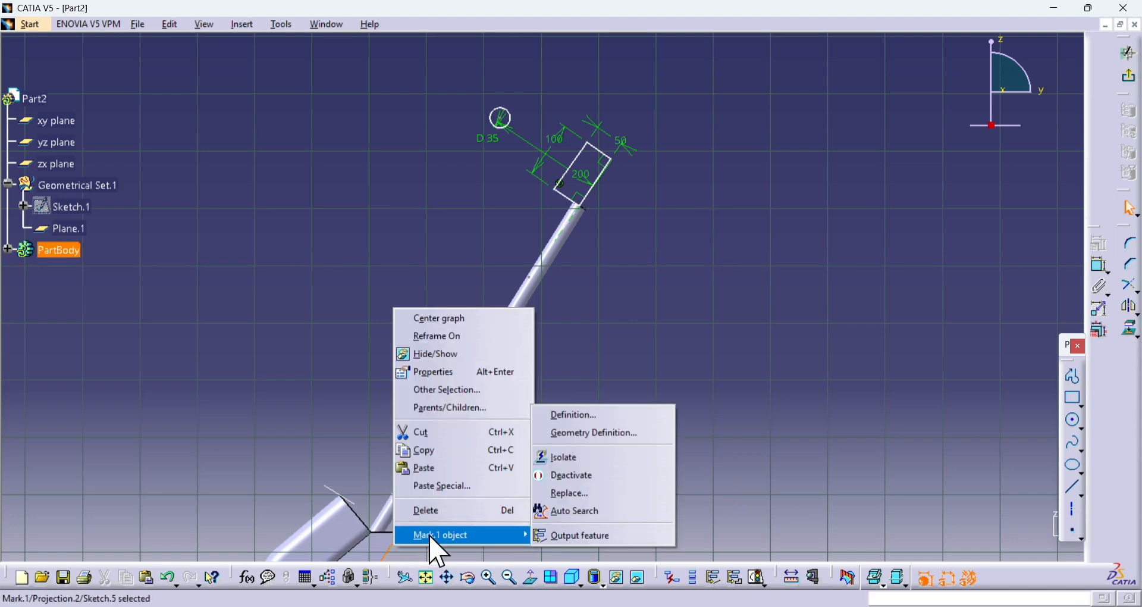
# Use Sketch Analysis to set the isolated projected edge Projection.2/Mark.1 as construction geometry.
pyautogui.click(760, 578)
pyautogui.click(1045, 507)
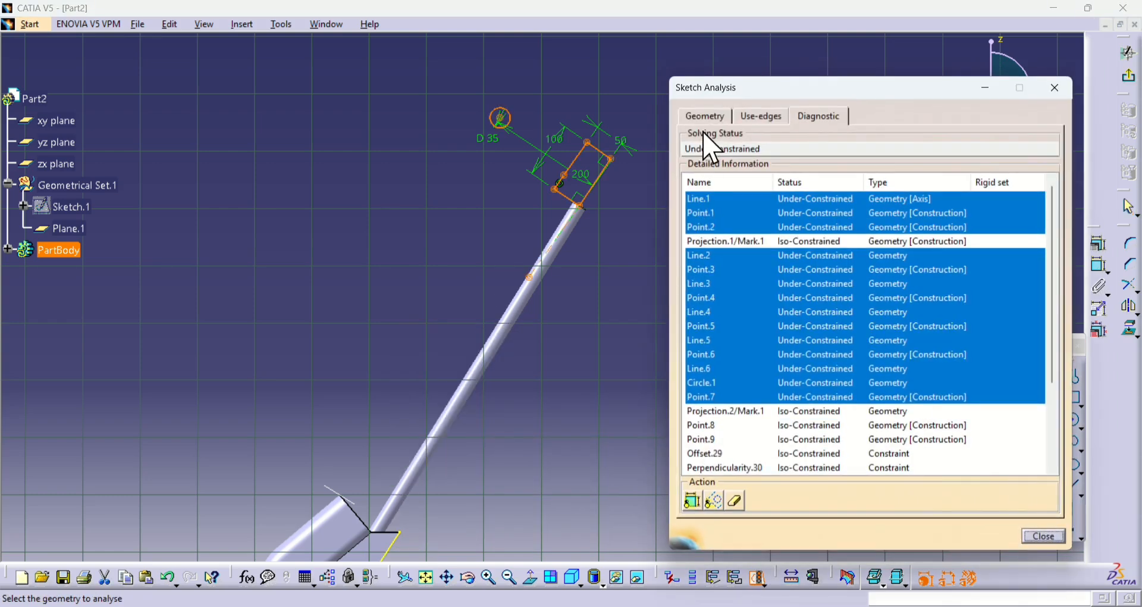
pyautogui.click(704, 116)
pyautogui.click(770, 213)
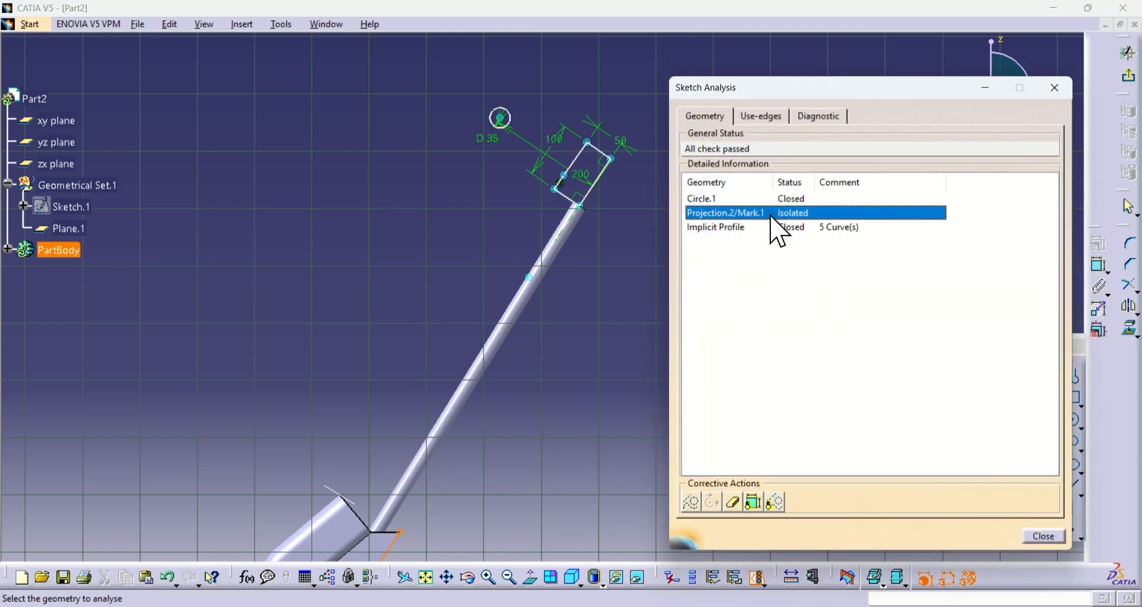
pyautogui.click(691, 503)
pyautogui.click(1044, 536)
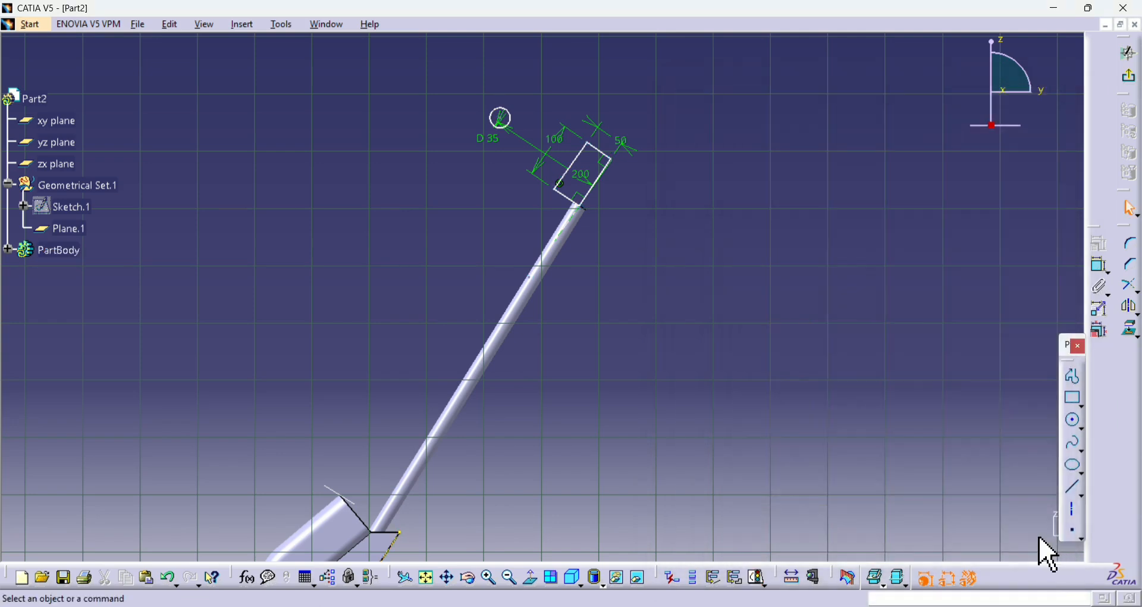
# Try an angular dimension between the projected construction edge and the profile's long side, and delete it.
pyautogui.click(1100, 266)
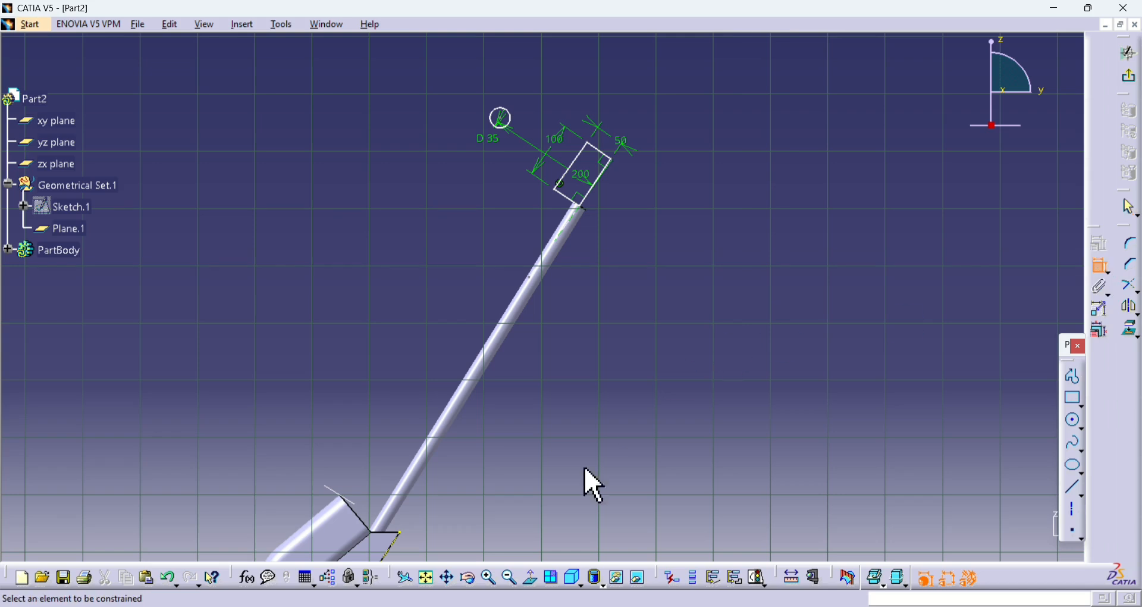
pyautogui.click(385, 538)
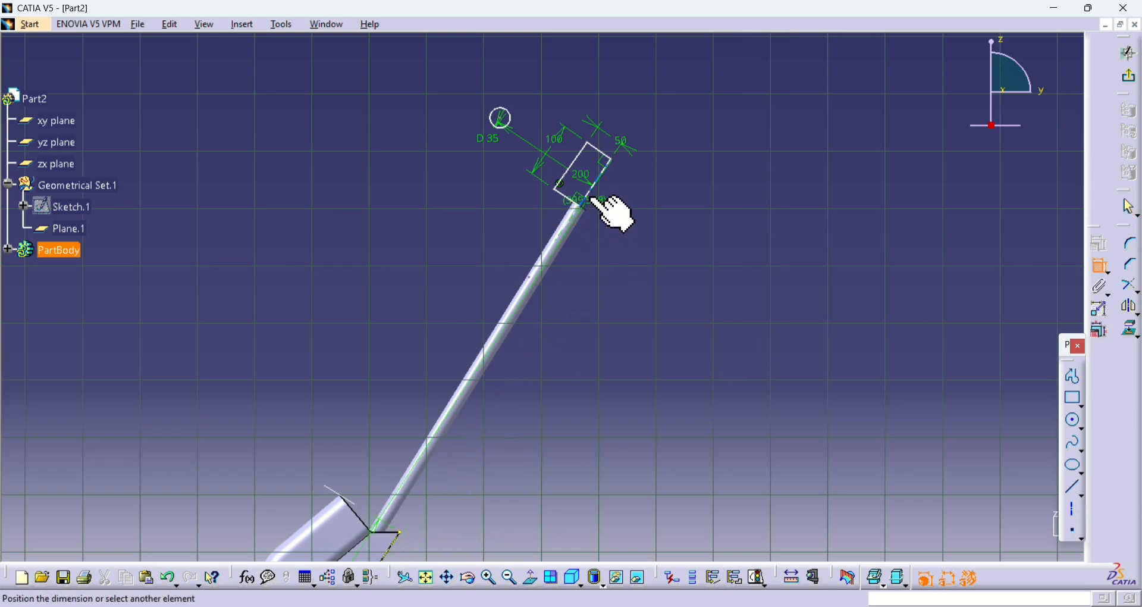
pyautogui.click(600, 203)
pyautogui.click(605, 203)
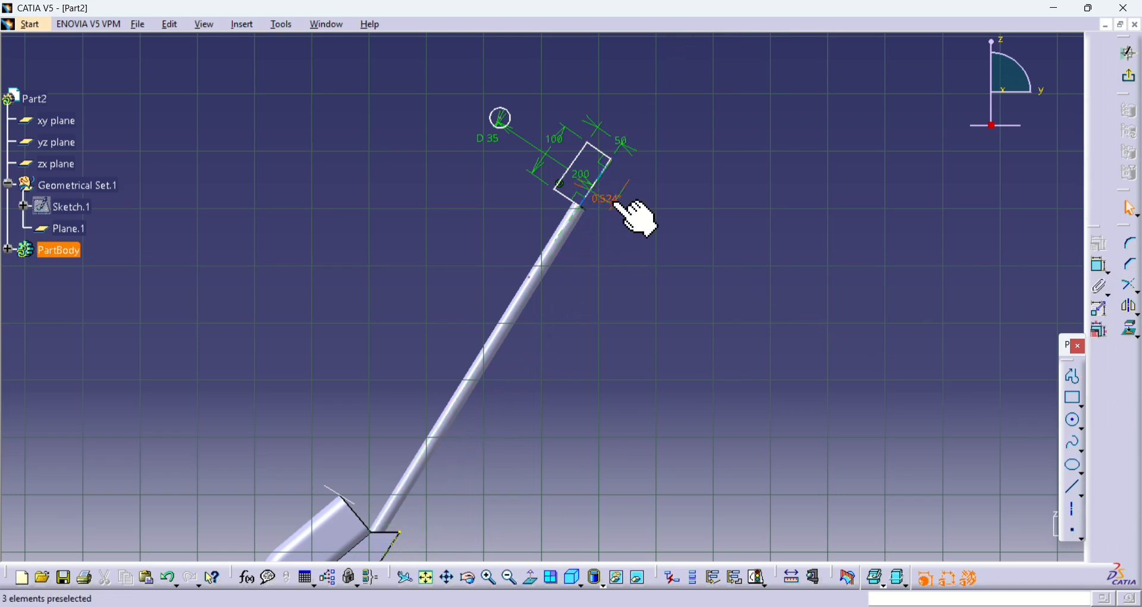
pyautogui.press('Delete')
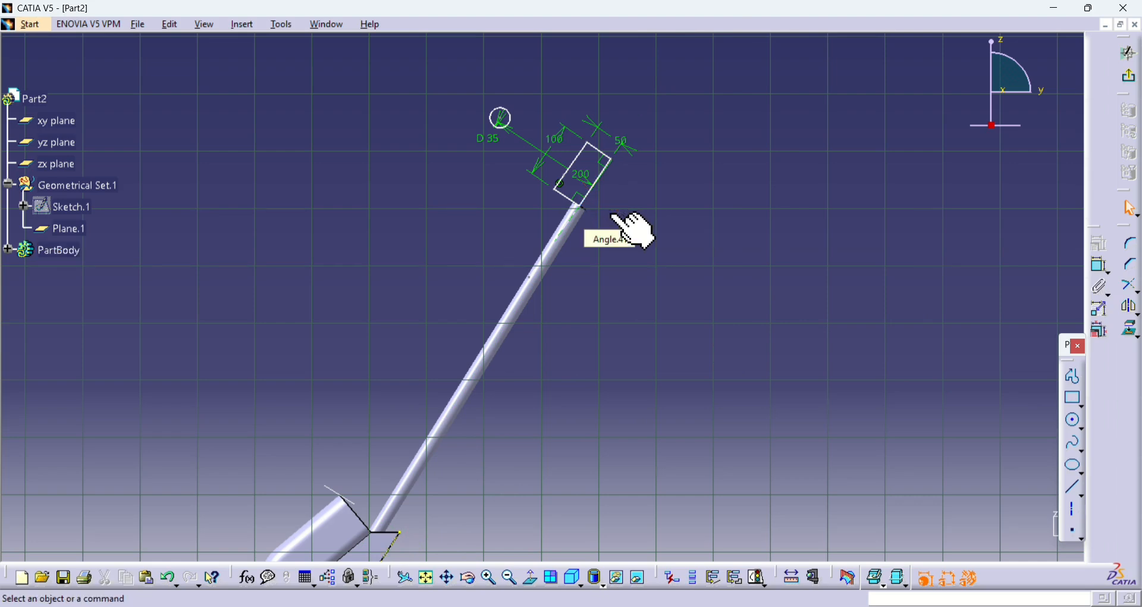
# Dimension the distance between the rod's end edge and the circle's centre and set it to 50 mm.
pyautogui.click(1100, 269)
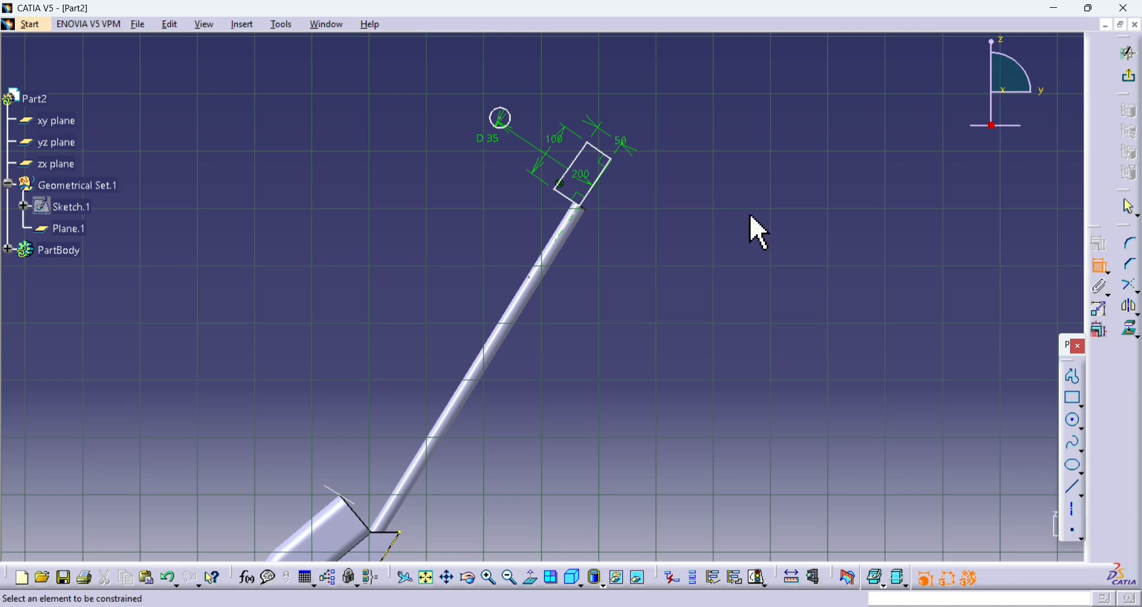
pyautogui.click(603, 226)
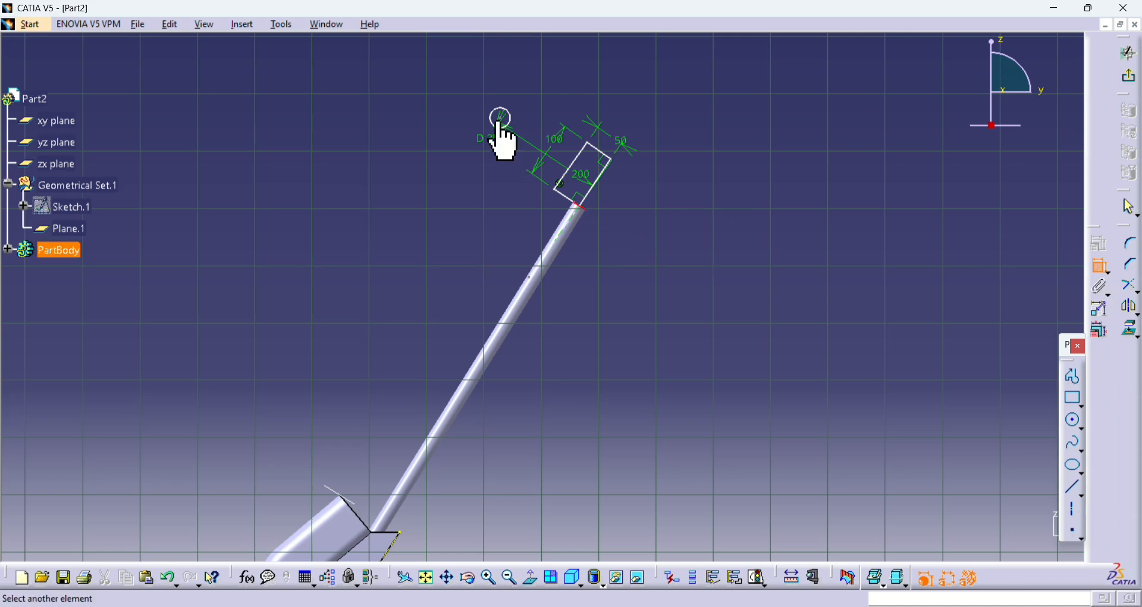
pyautogui.click(501, 124)
pyautogui.click(468, 152)
pyautogui.doubleClick(467, 153)
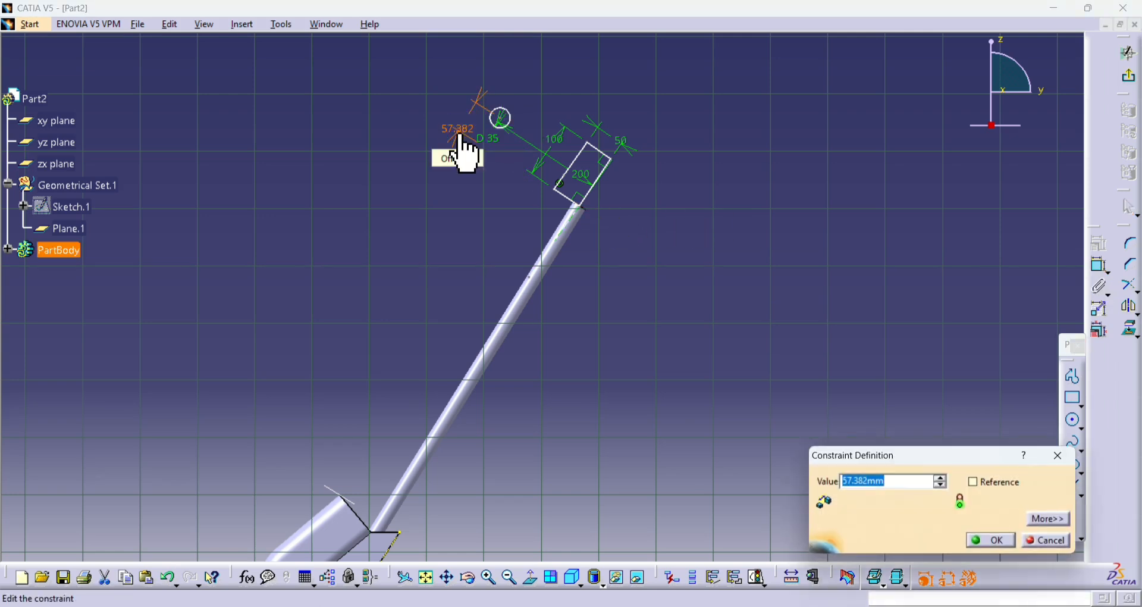
pyautogui.write('200')
pyautogui.press('Return')
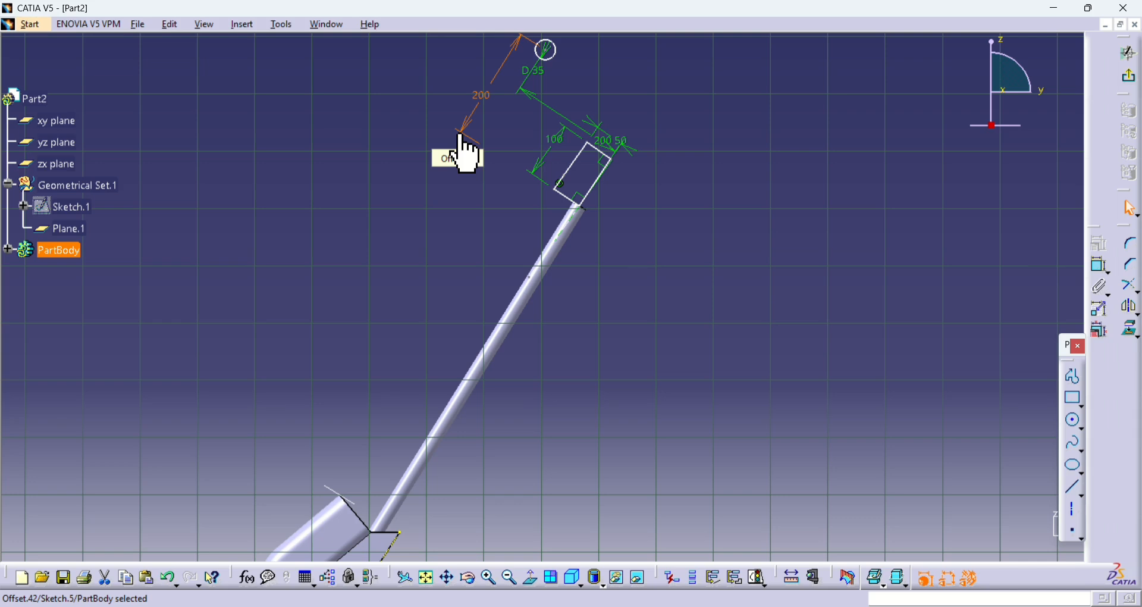
pyautogui.doubleClick(481, 97)
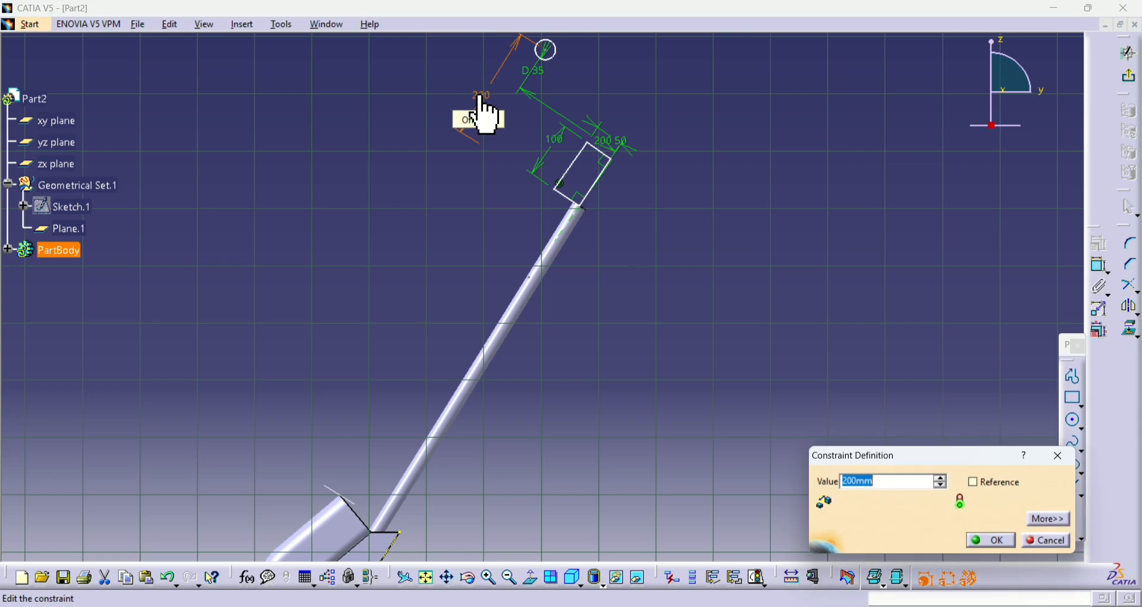
pyautogui.press('Return')
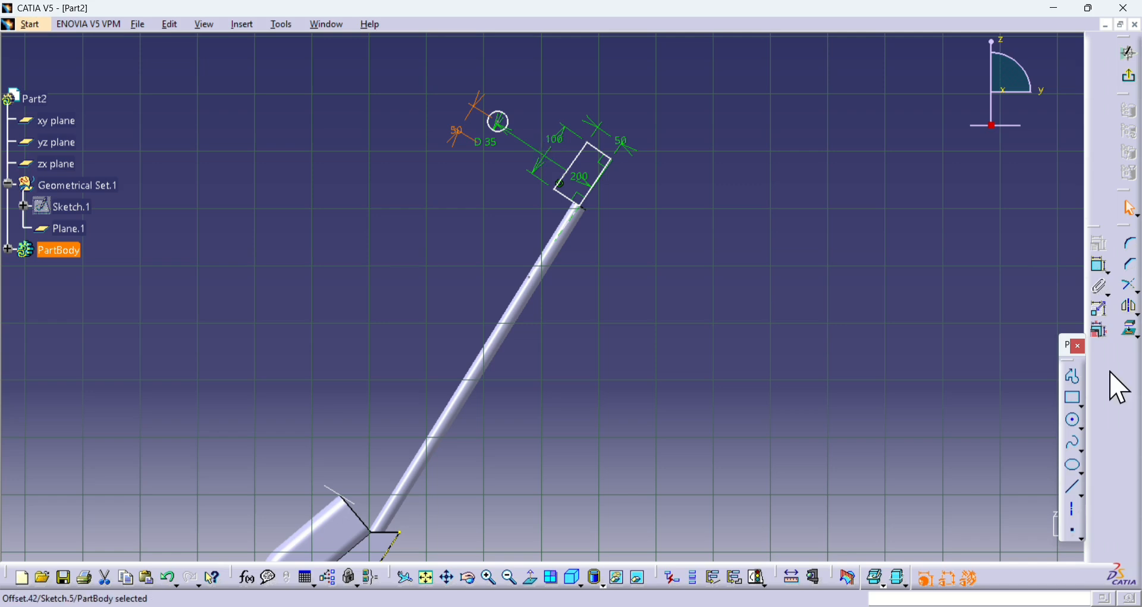
# Exit the sketch and revolve the rectangular profile and circle 360° about the sketch axis with Shaft.
pyautogui.click(1129, 75)
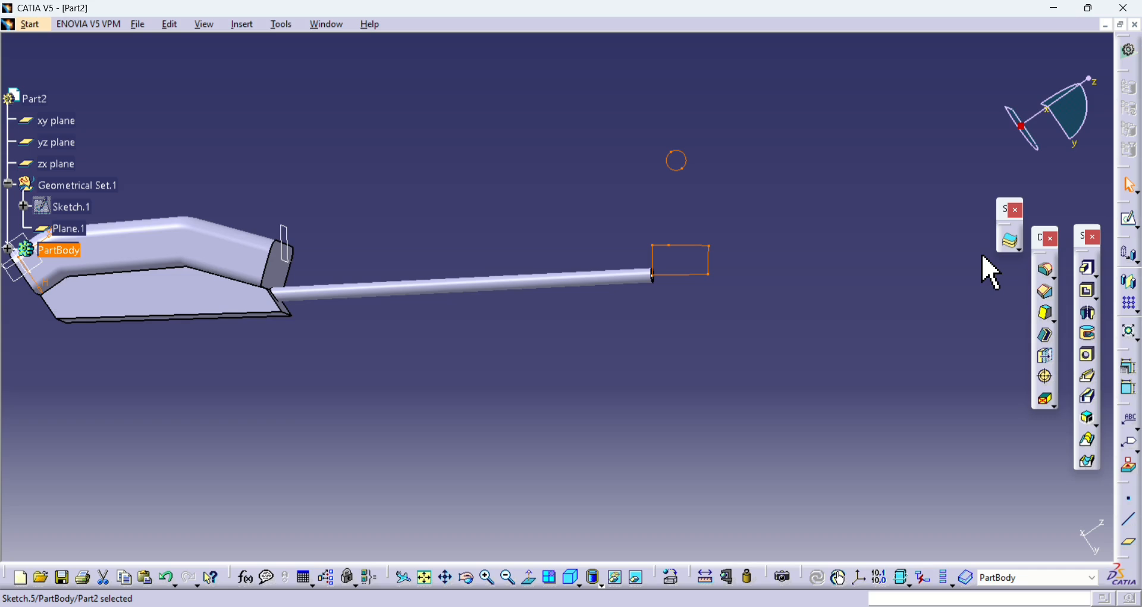
pyautogui.click(1090, 311)
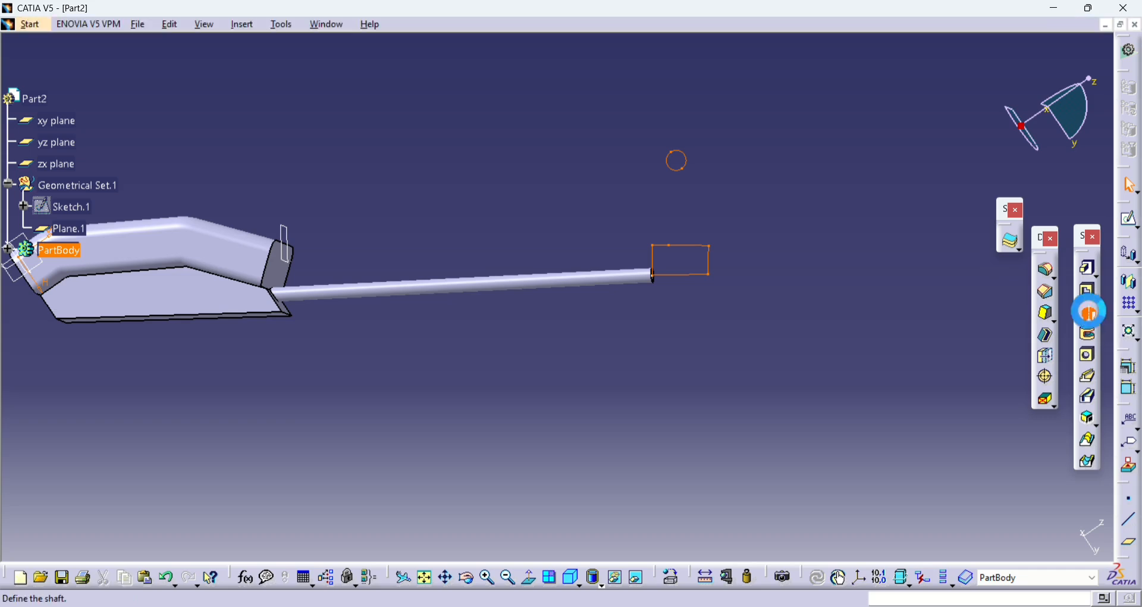
pyautogui.click(950, 540)
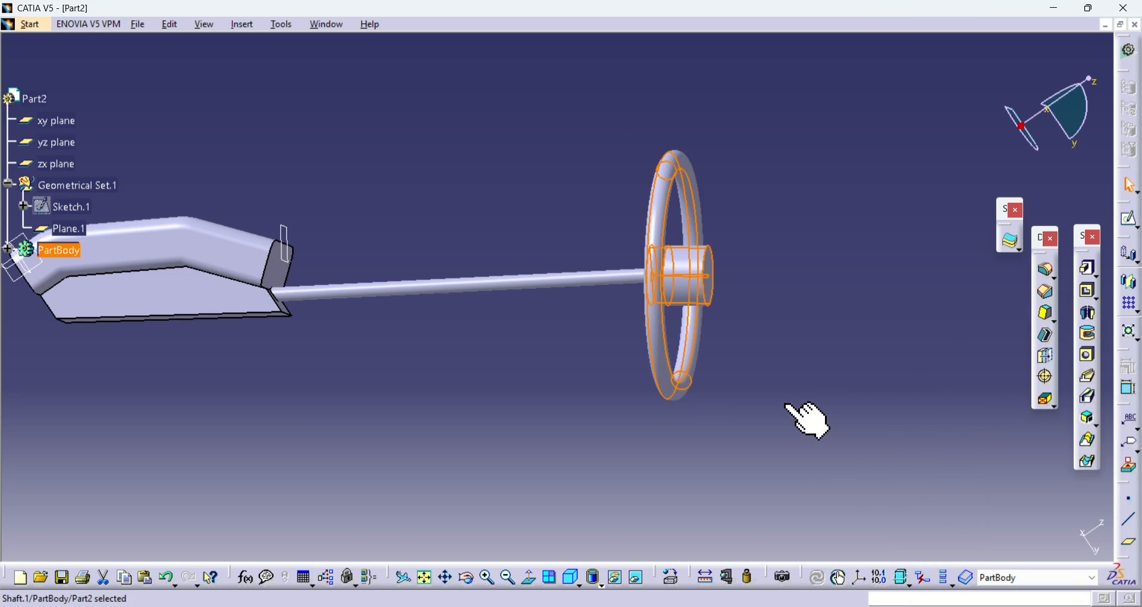
pyautogui.moveTo(811, 420); pyautogui.dragTo(181, 404, button='middle')
pyautogui.click(805, 382)
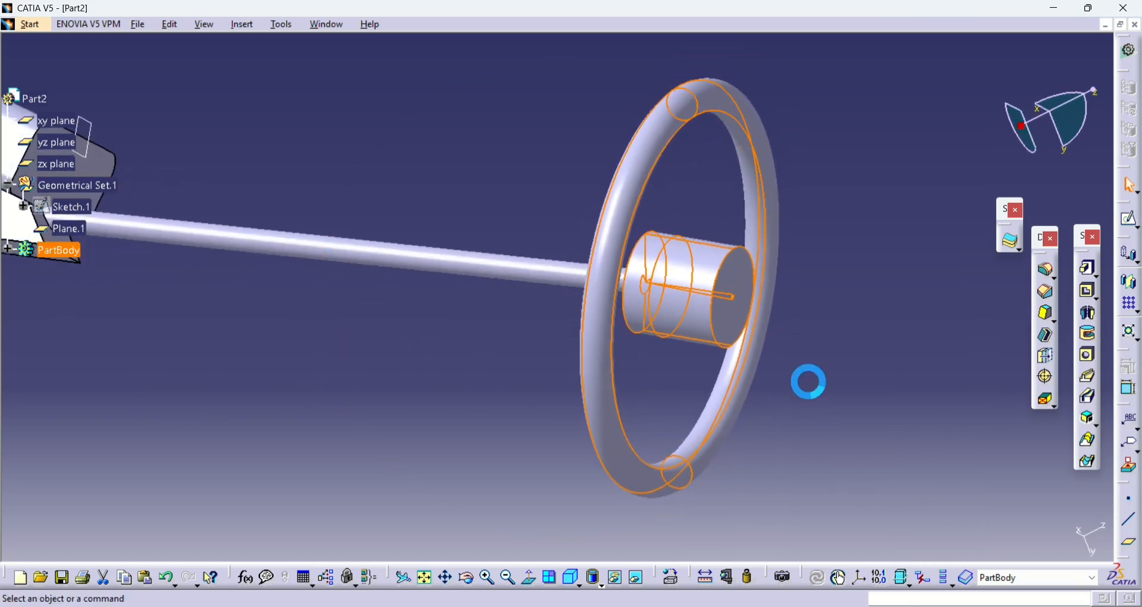
pyautogui.moveTo(805, 383)
pyautogui.mouseDown(button='middle')
pyautogui.moveTo(523, 334)
pyautogui.moveTo(533, 361)
pyautogui.mouseUp(button='middle')
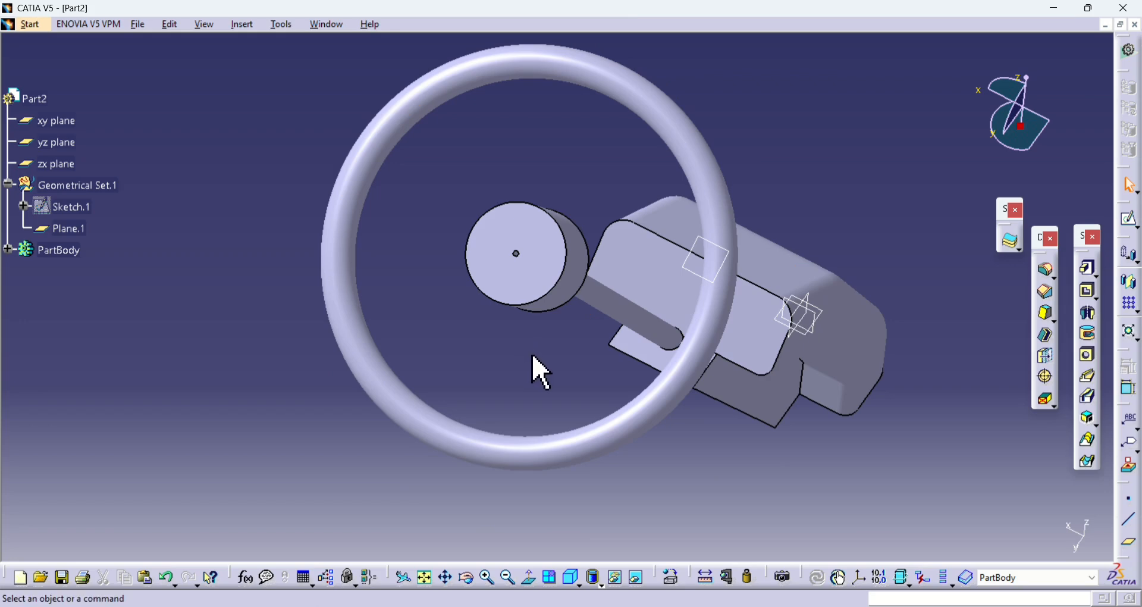
pyautogui.moveTo(719, 416); pyautogui.dragTo(485, 405, button='middle')
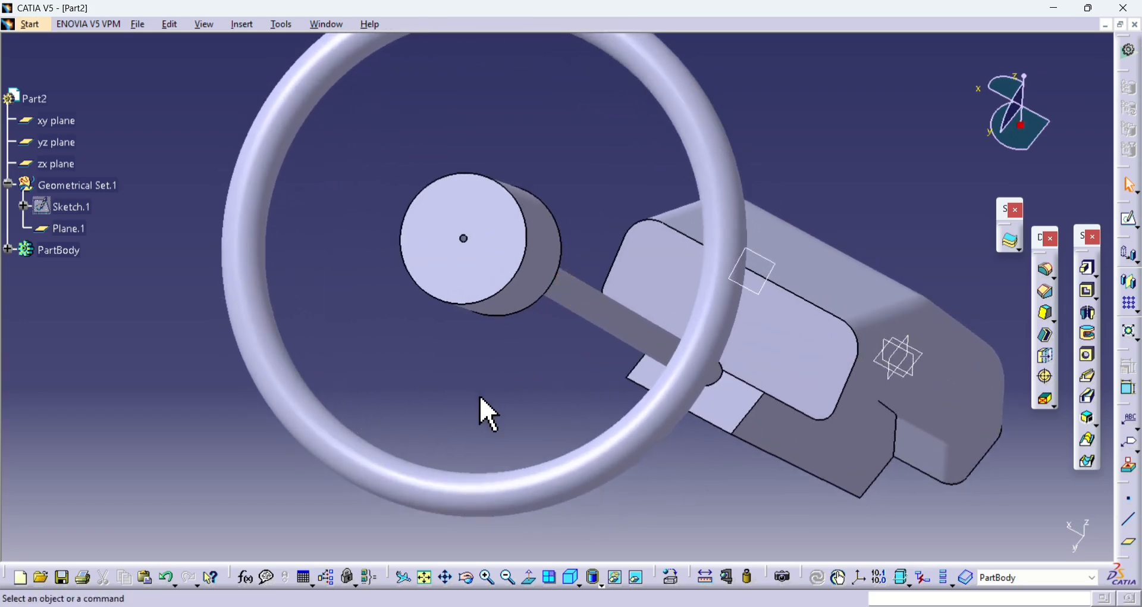
# Open the shaft's Sketch.5 to review its profile and dimensions, and exit it without edits.
pyautogui.click(8, 249)
pyautogui.click(77, 466)
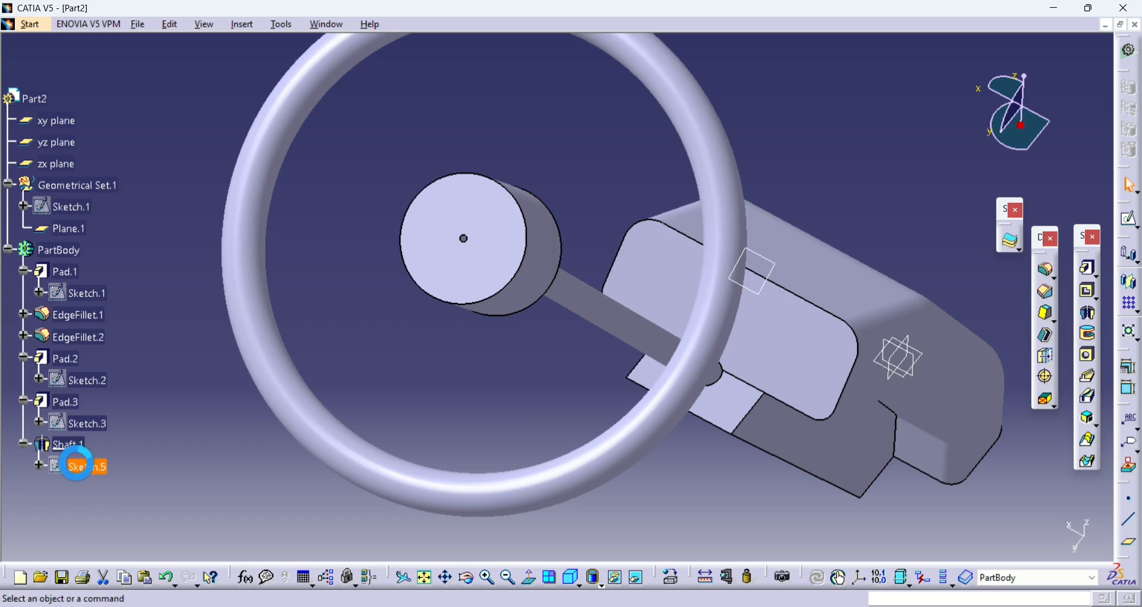
pyautogui.doubleClick(77, 466)
pyautogui.moveTo(584, 319)
pyautogui.mouseDown(button='middle')
pyautogui.moveTo(566, 375)
pyautogui.moveTo(663, 362)
pyautogui.mouseUp(button='middle')
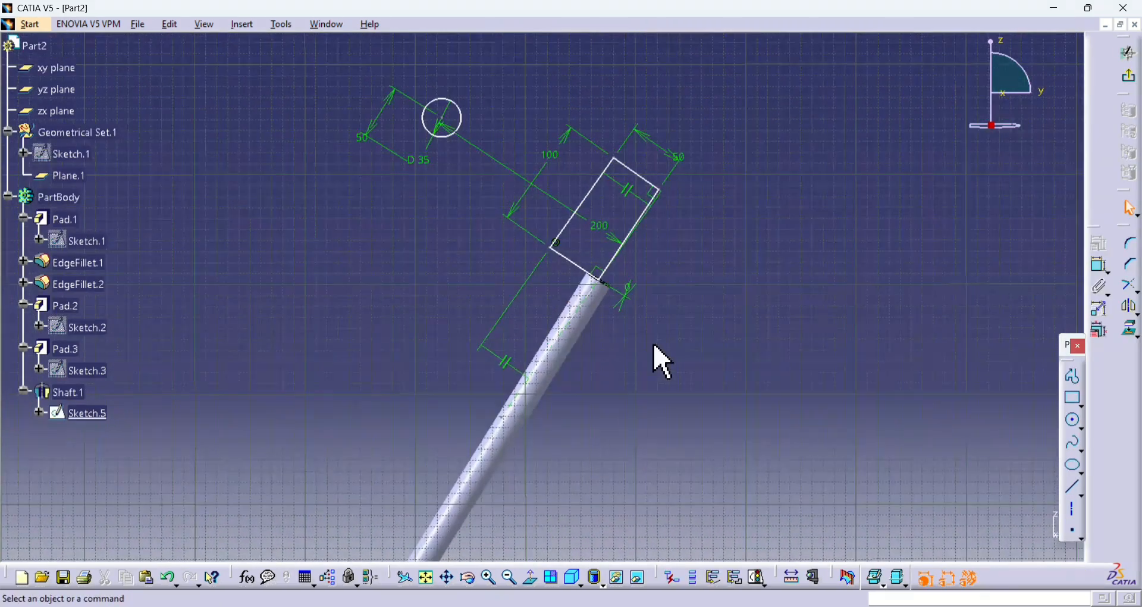
pyautogui.click(1128, 60)
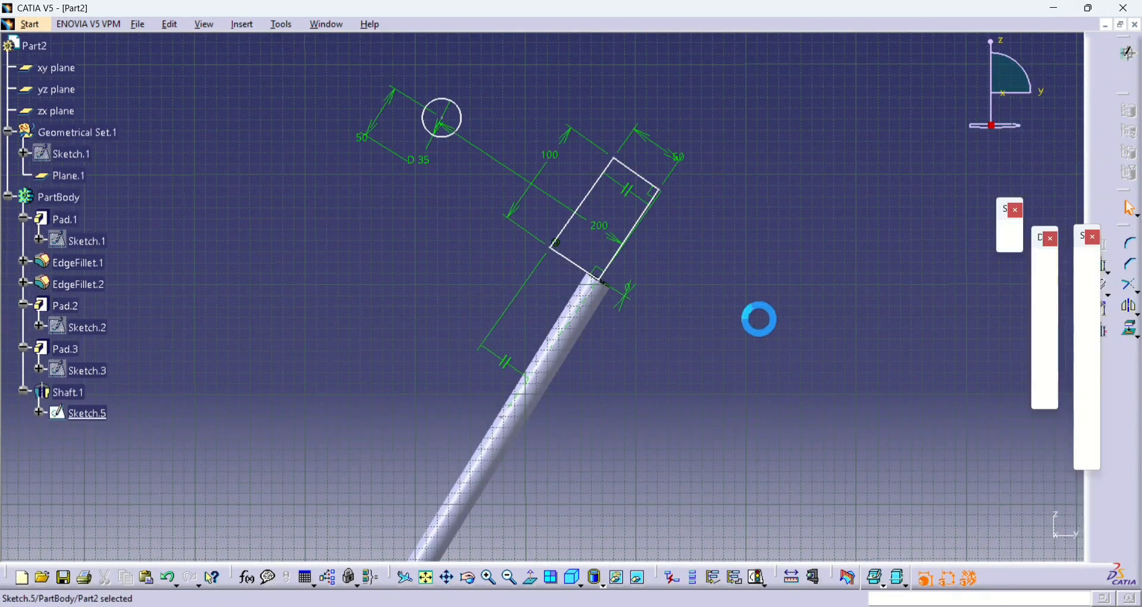
# Open the shaft's definition to review its axis selection and the available axis options, and close it without changes.
pyautogui.doubleClick(66, 392)
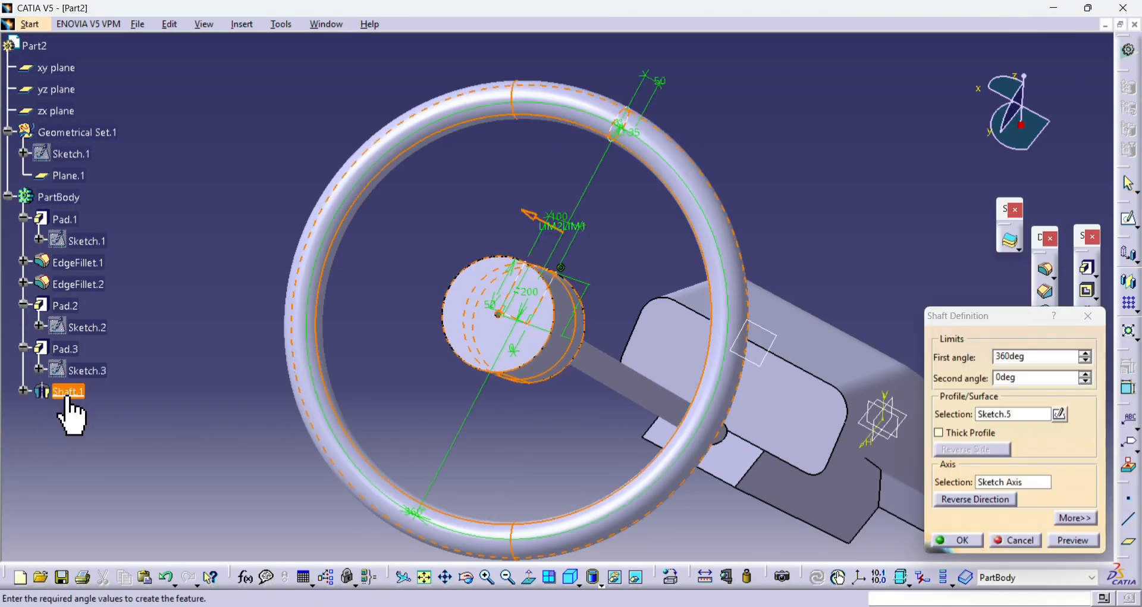
pyautogui.rightClick(996, 484)
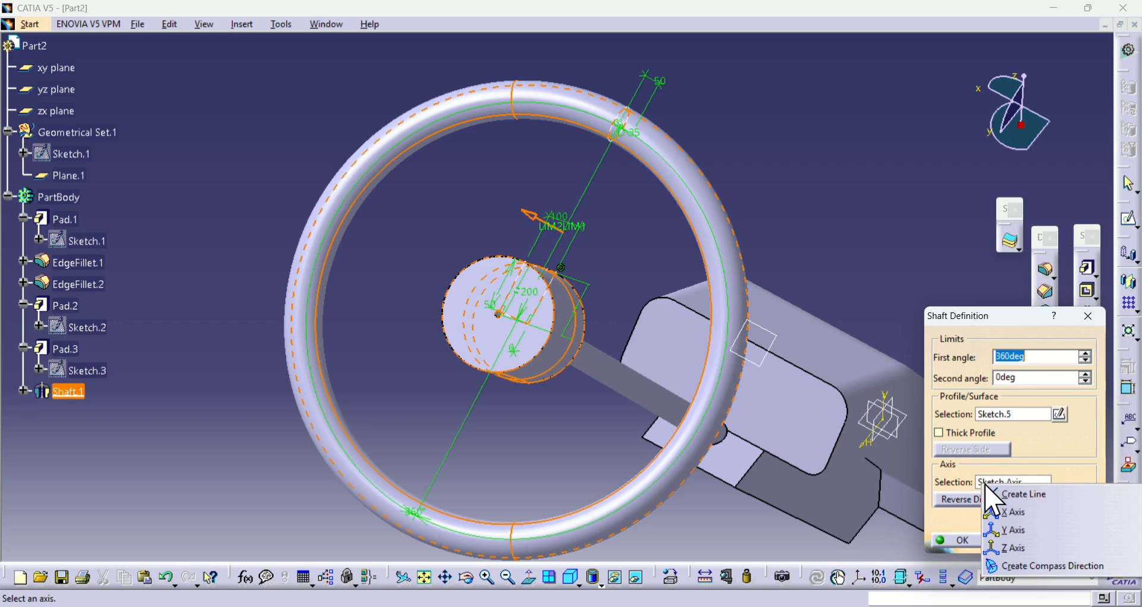
pyautogui.click(980, 479)
pyautogui.click(1038, 485)
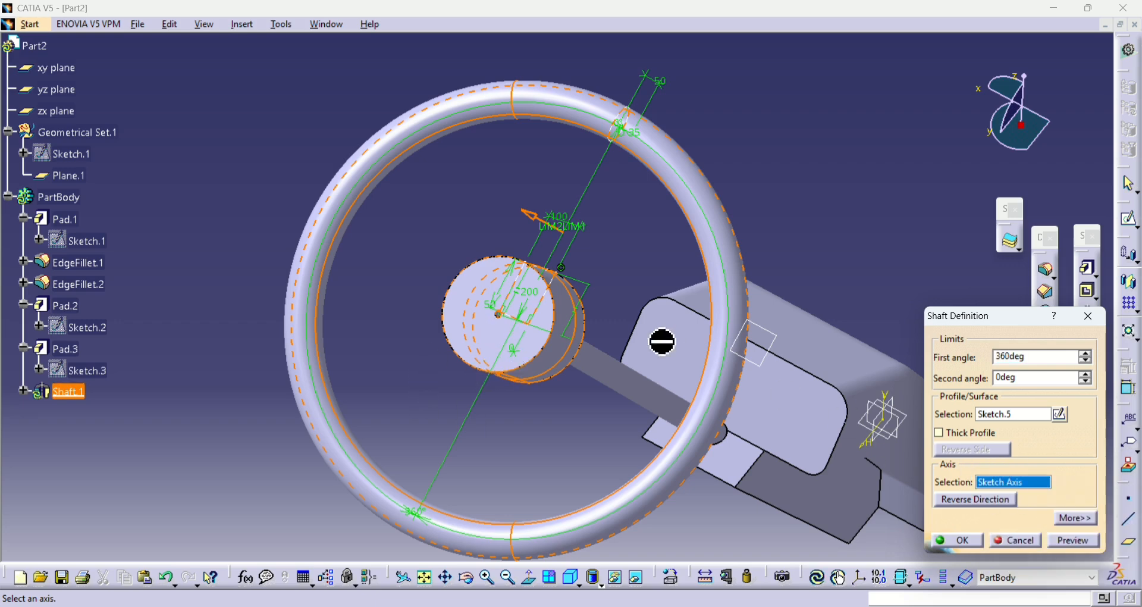
pyautogui.click(1091, 316)
# Delete the shaft feature while keeping its Sketch.5 profile.
pyautogui.rightClick(72, 395)
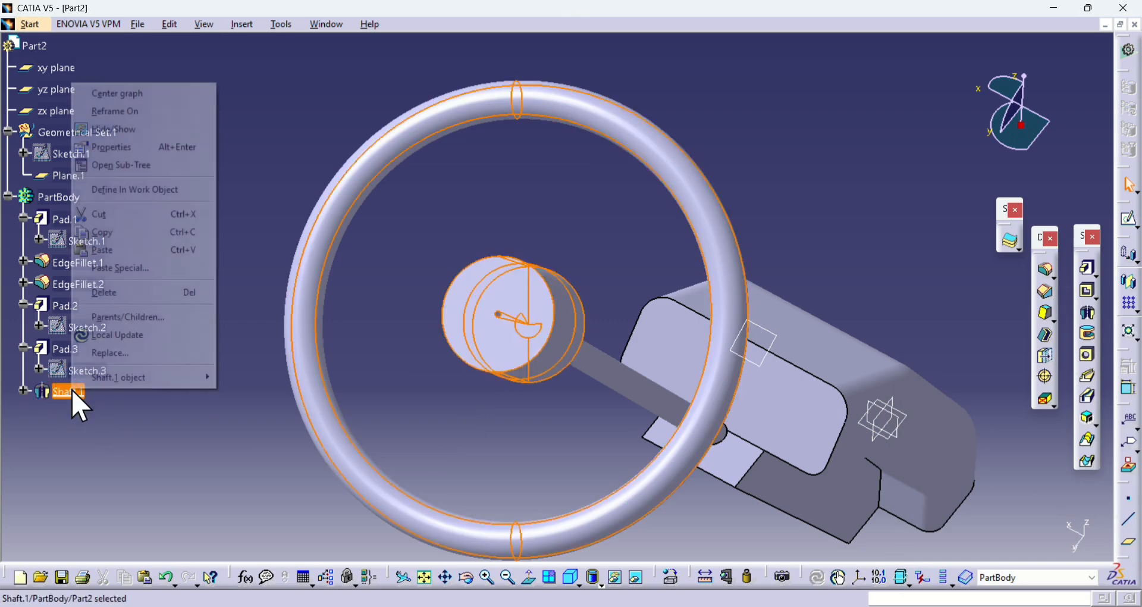
pyautogui.click(110, 292)
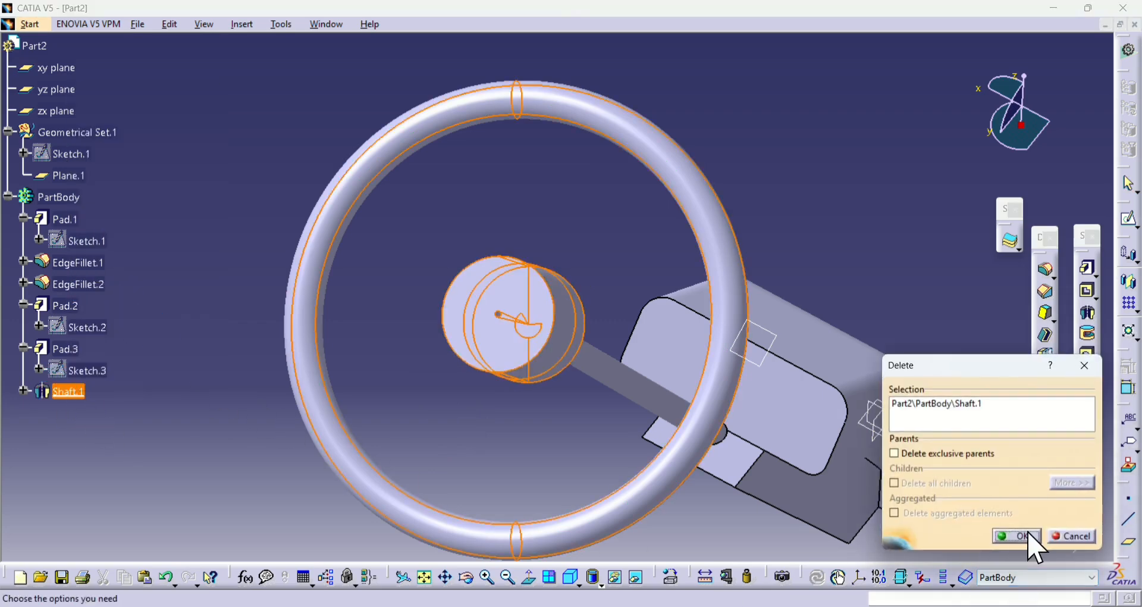
pyautogui.click(1031, 537)
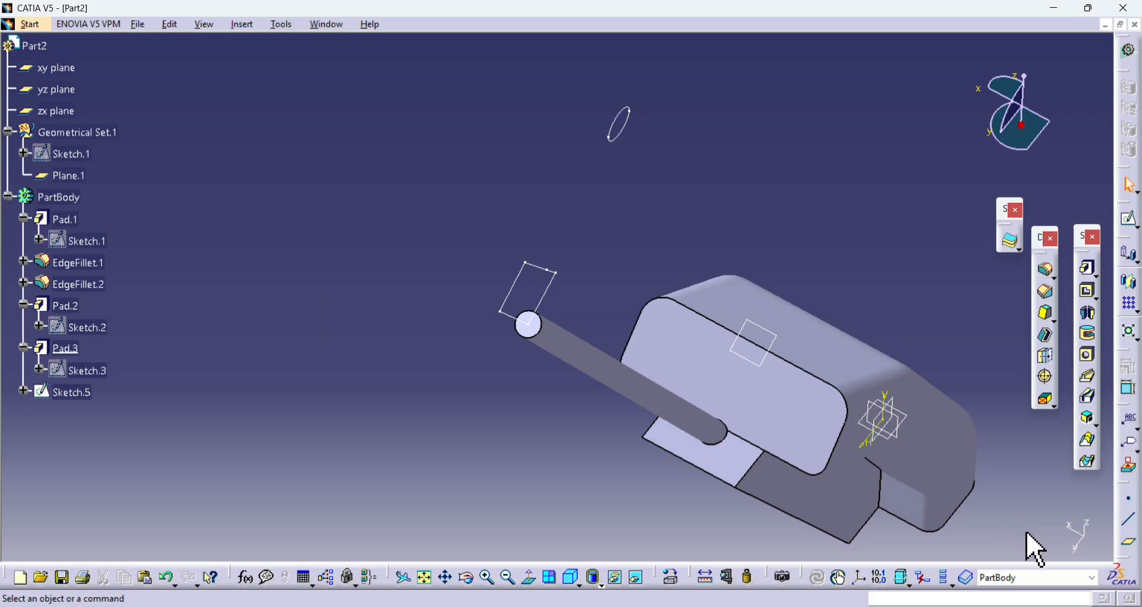
# Create a new 360° Shaft from Sketch.5, using the rectangle's short edge at the rod's end as the axis.
pyautogui.click(1085, 317)
pyautogui.click(999, 482)
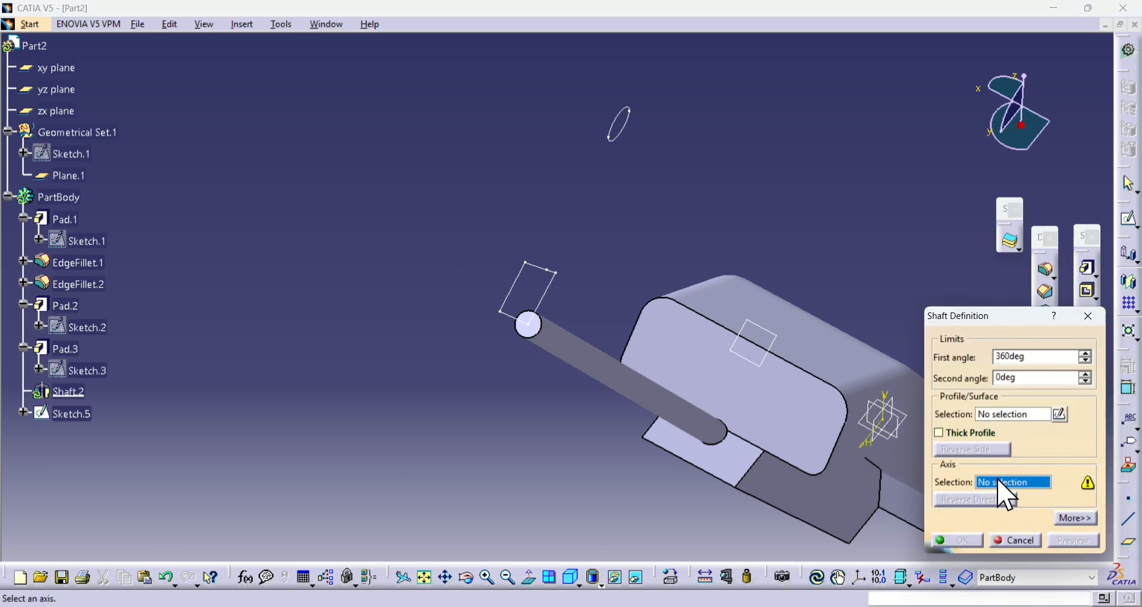
pyautogui.click(516, 319)
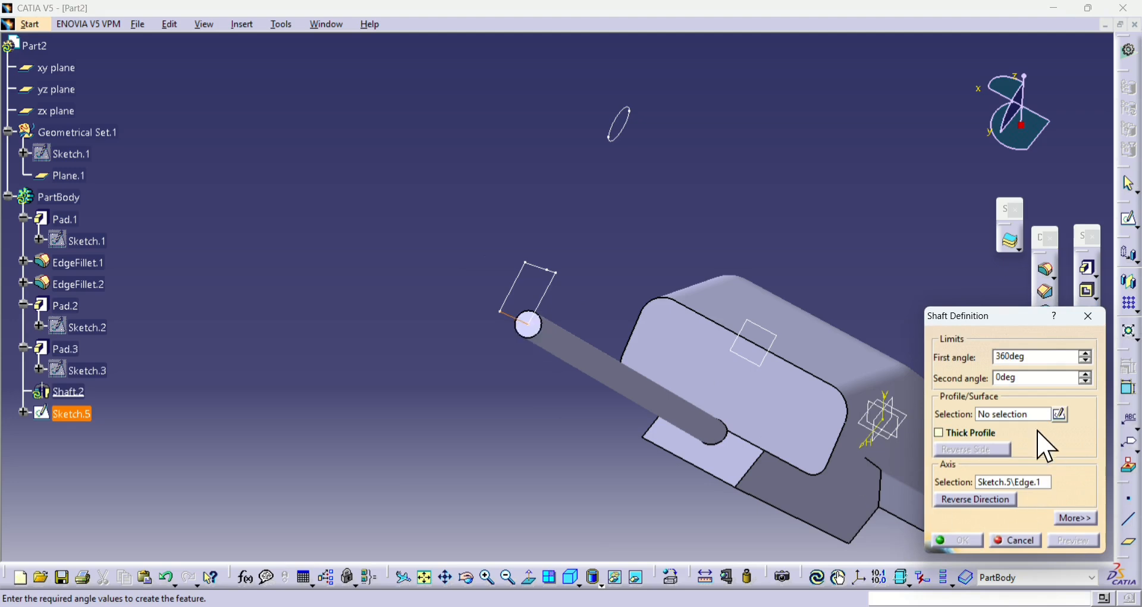
pyautogui.click(1019, 417)
pyautogui.click(83, 415)
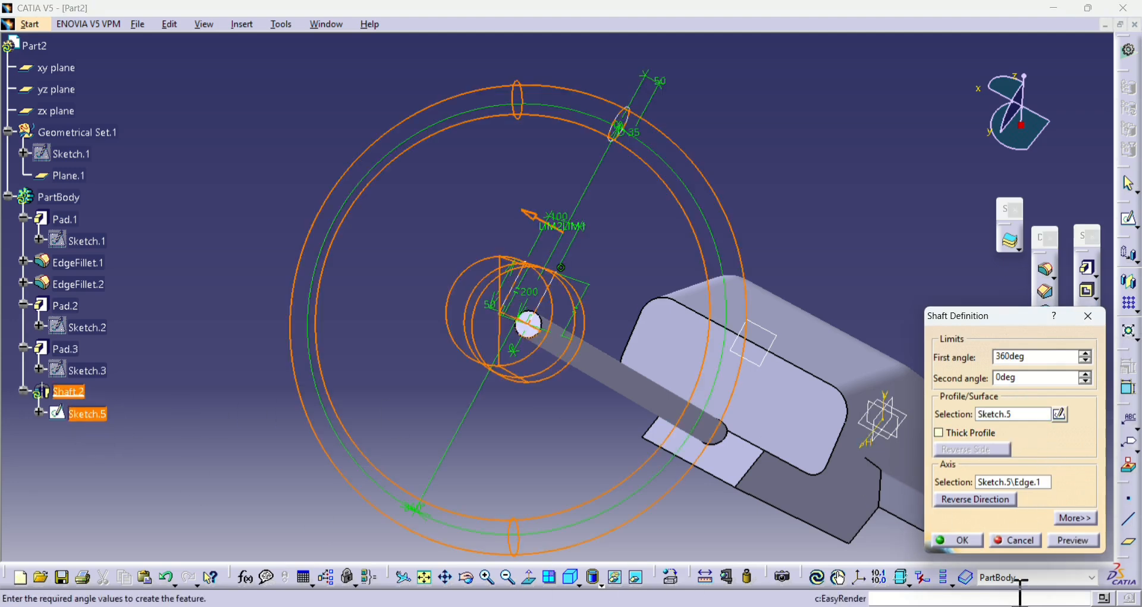
pyautogui.click(969, 540)
# Edit Sketch.5 to set the distance between the rod's end edge and the rim circle's centre to 200 mm, and exit the sketch.
pyautogui.moveTo(721, 466); pyautogui.dragTo(762, 351, button='middle')
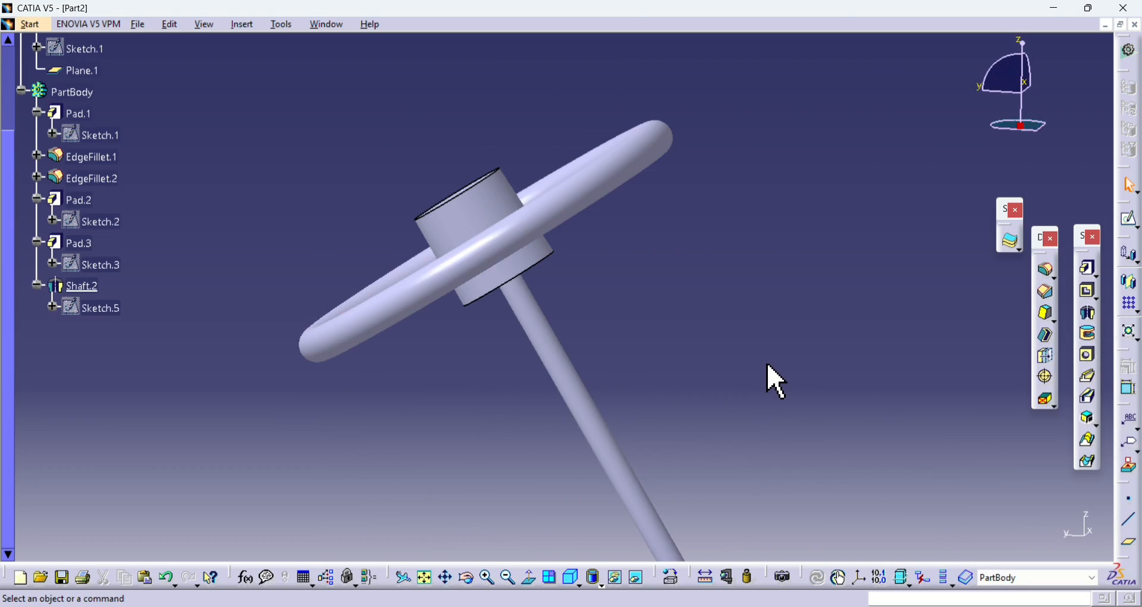
pyautogui.scroll(-1, 491, 433)
pyautogui.moveTo(768, 364); pyautogui.dragTo(484, 425, button='middle')
pyautogui.doubleClick(103, 252)
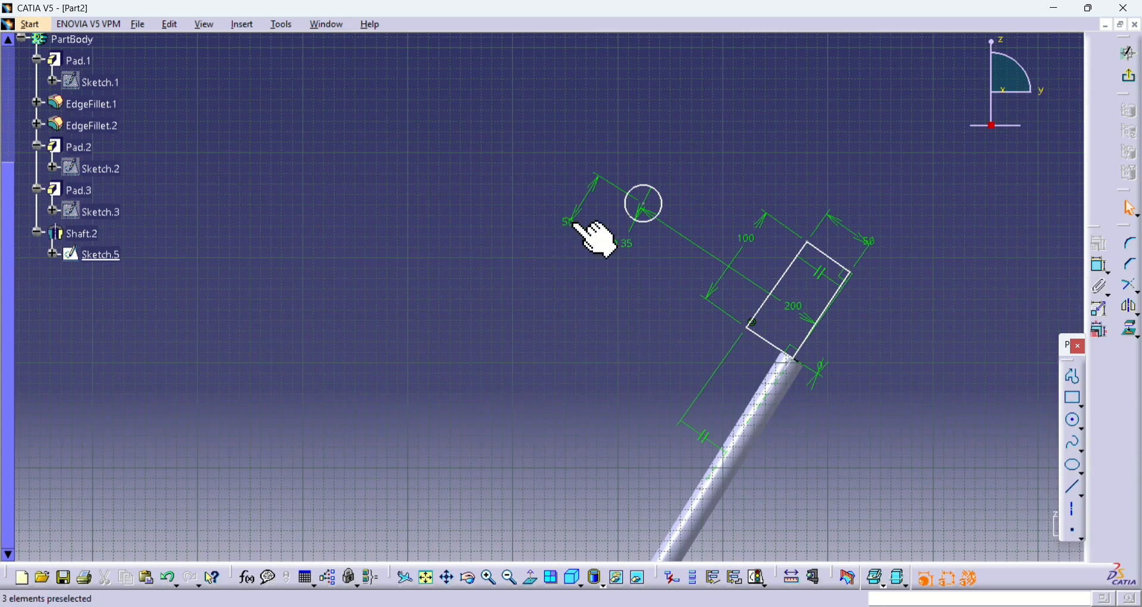
pyautogui.doubleClick(575, 230)
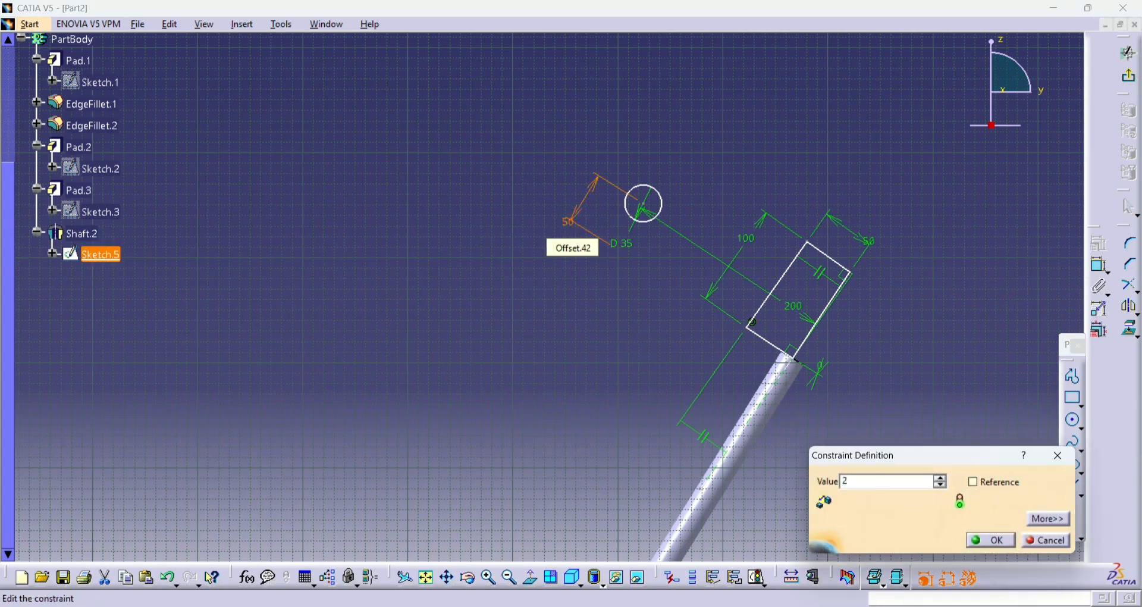
pyautogui.write('200')
pyautogui.press('Return')
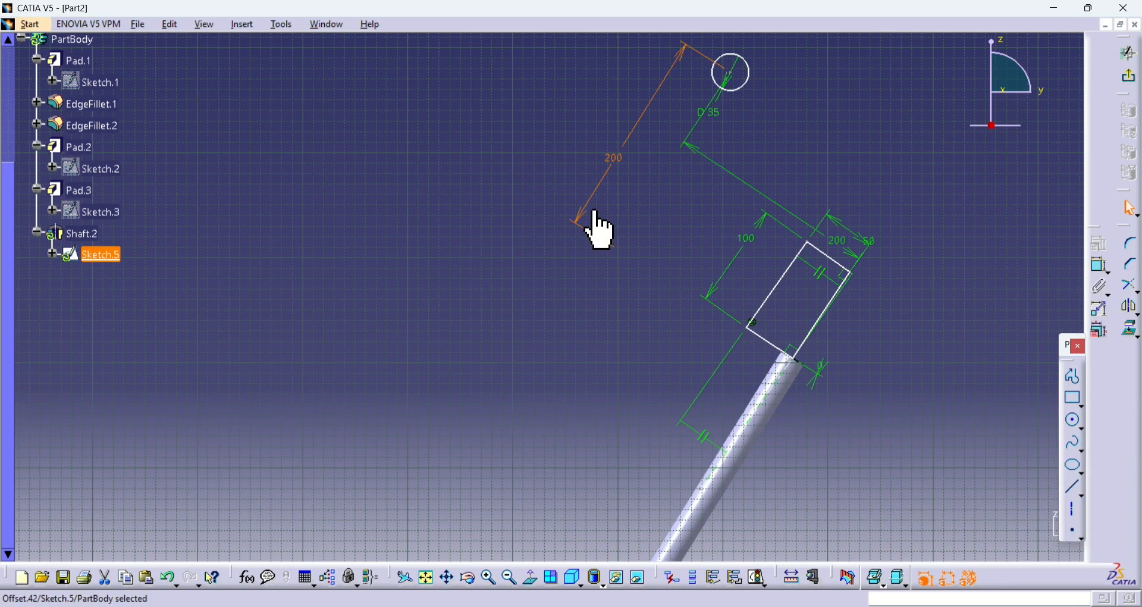
pyautogui.click(1133, 82)
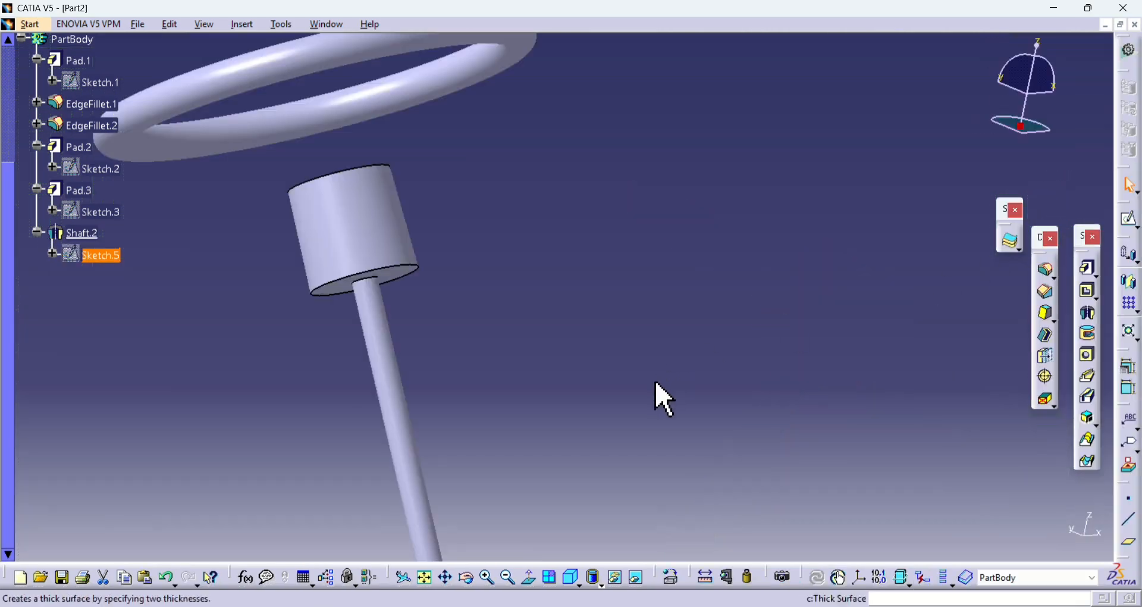
pyautogui.moveTo(655, 394)
pyautogui.mouseDown(button='middle')
pyautogui.moveTo(690, 544)
pyautogui.moveTo(755, 598)
pyautogui.mouseUp(button='middle')
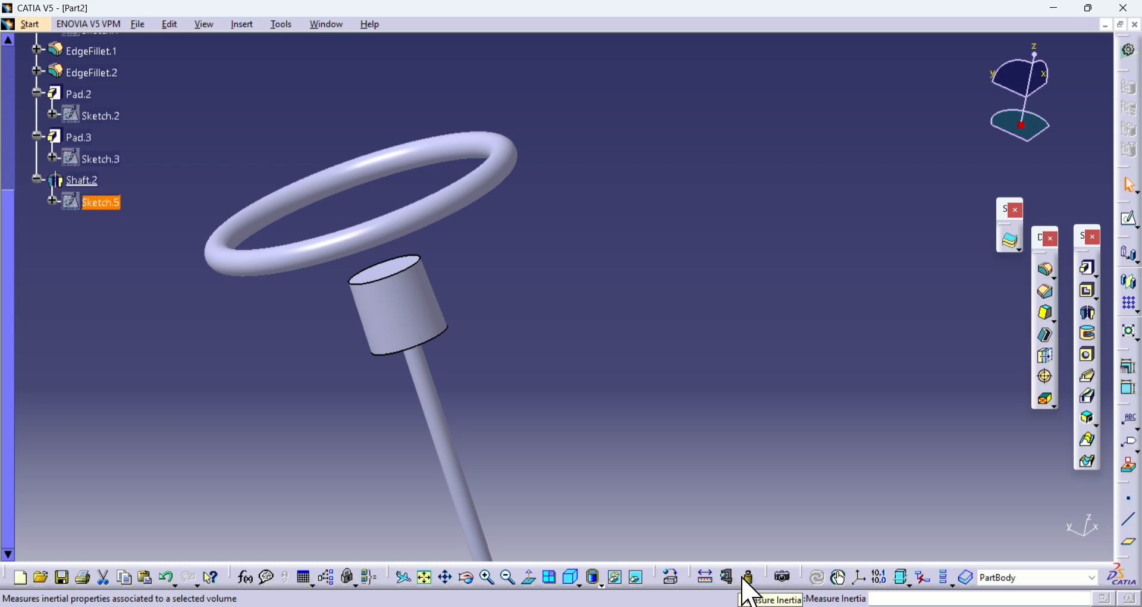
pyautogui.click(1048, 270)
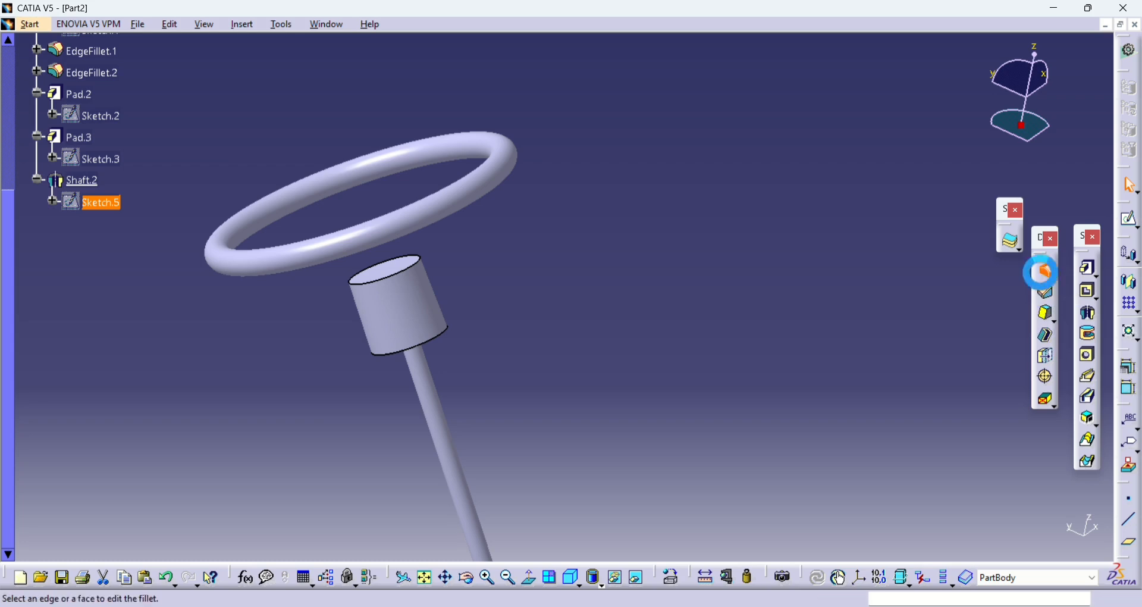
pyautogui.click(451, 328)
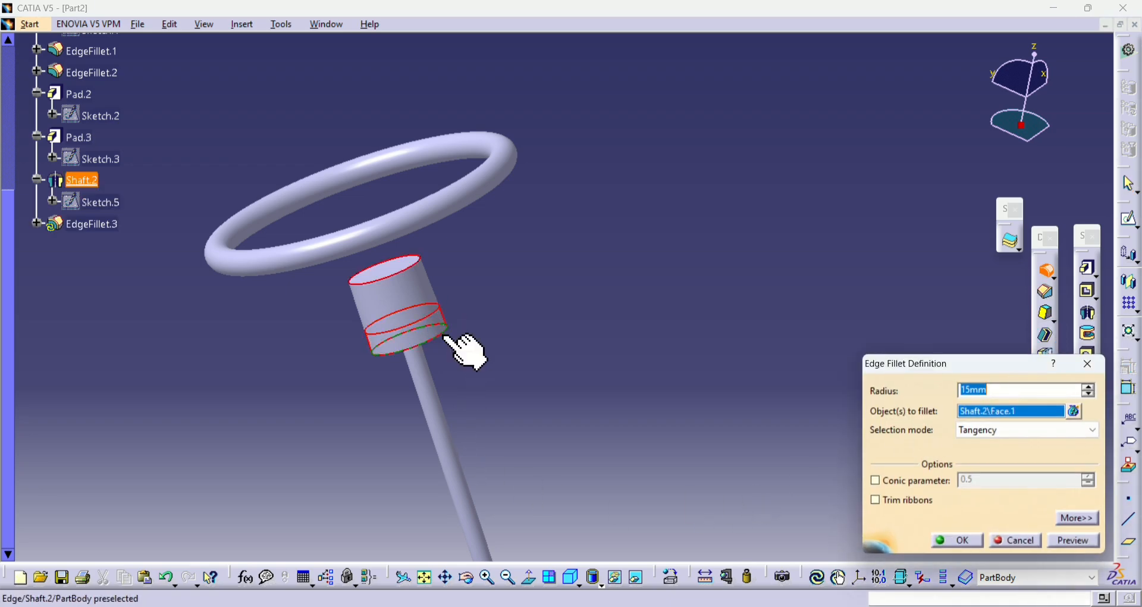
pyautogui.click(1086, 365)
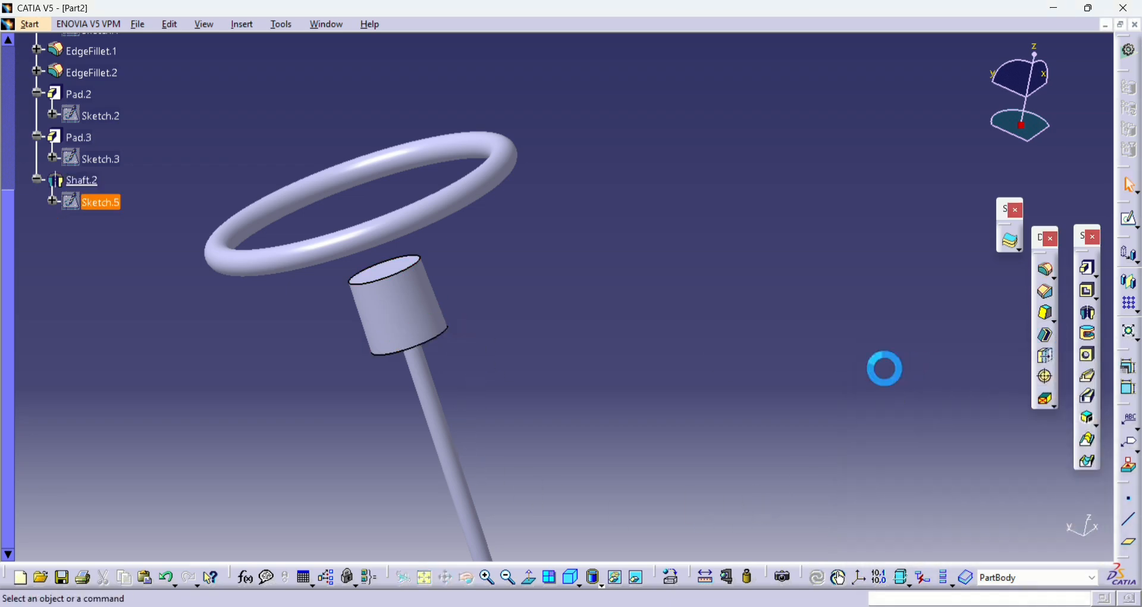
# Apply a 15 mm edge fillet to the hub's upper and lower circular edges and its junction with the rod.
pyautogui.click(1048, 271)
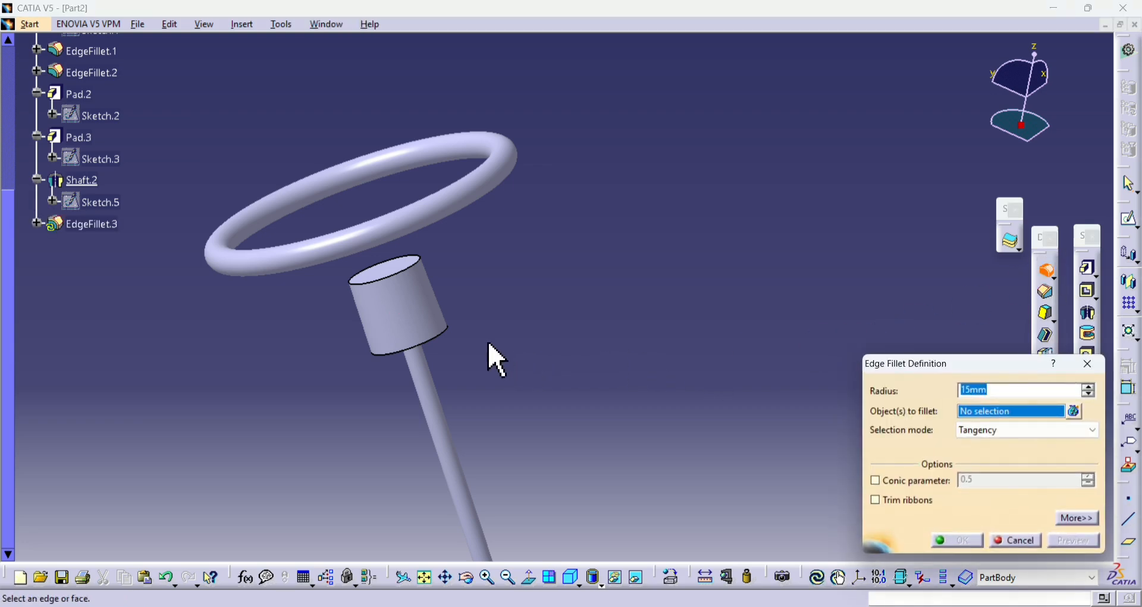
pyautogui.click(449, 329)
pyautogui.moveTo(472, 365); pyautogui.dragTo(304, 437, button='middle')
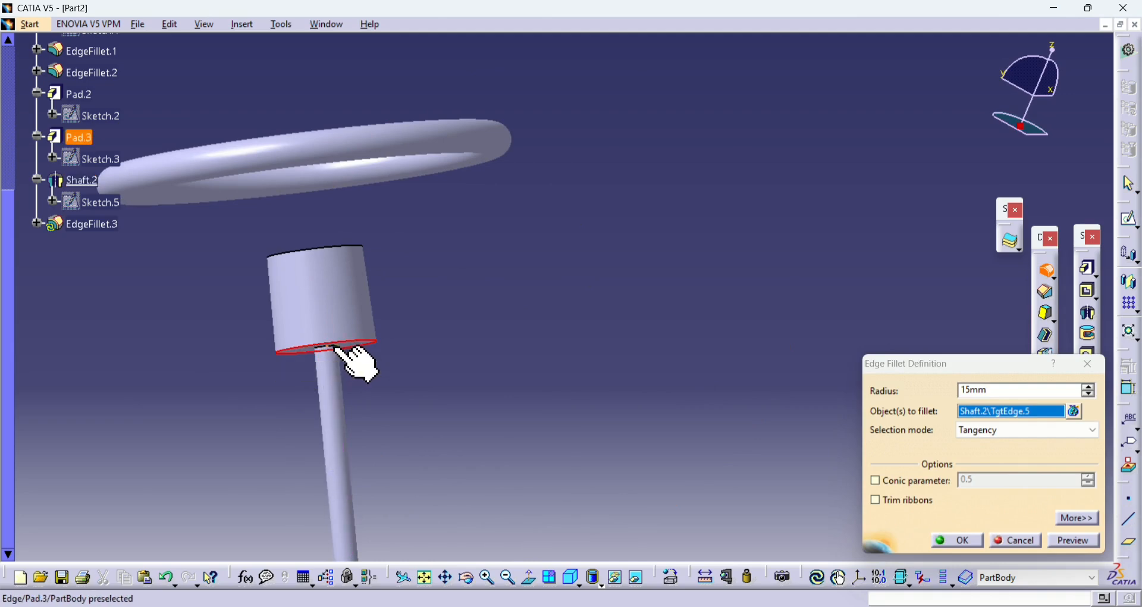
pyautogui.click(487, 577)
pyautogui.moveTo(364, 497); pyautogui.dragTo(433, 423, button='middle')
pyautogui.click(301, 414)
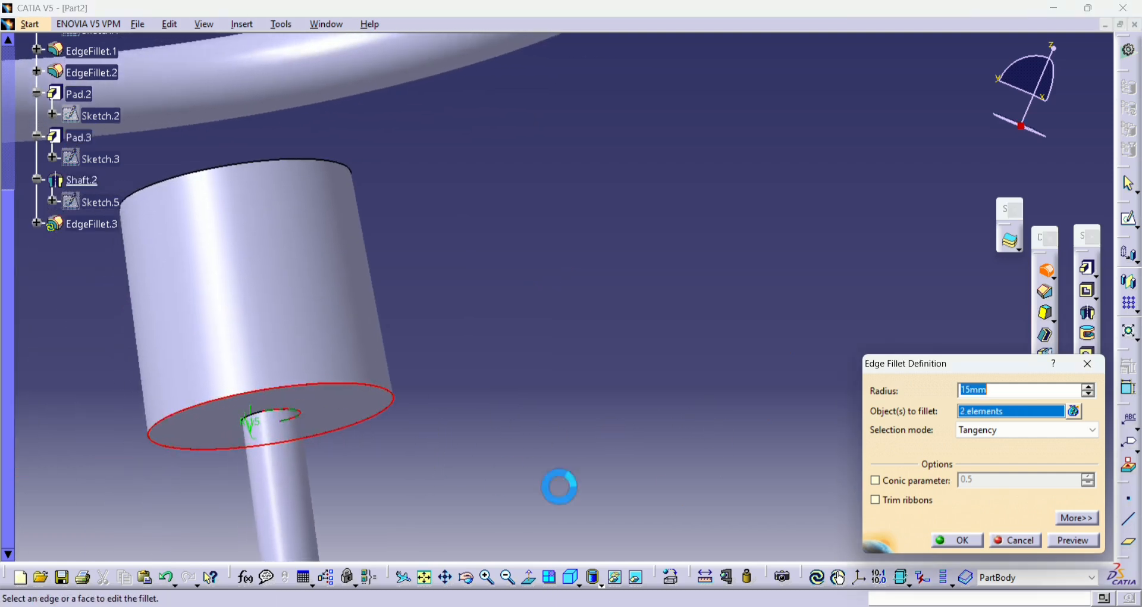
pyautogui.moveTo(559, 487); pyautogui.dragTo(531, 524, button='middle')
pyautogui.moveTo(372, 319); pyautogui.dragTo(688, 306, button='middle')
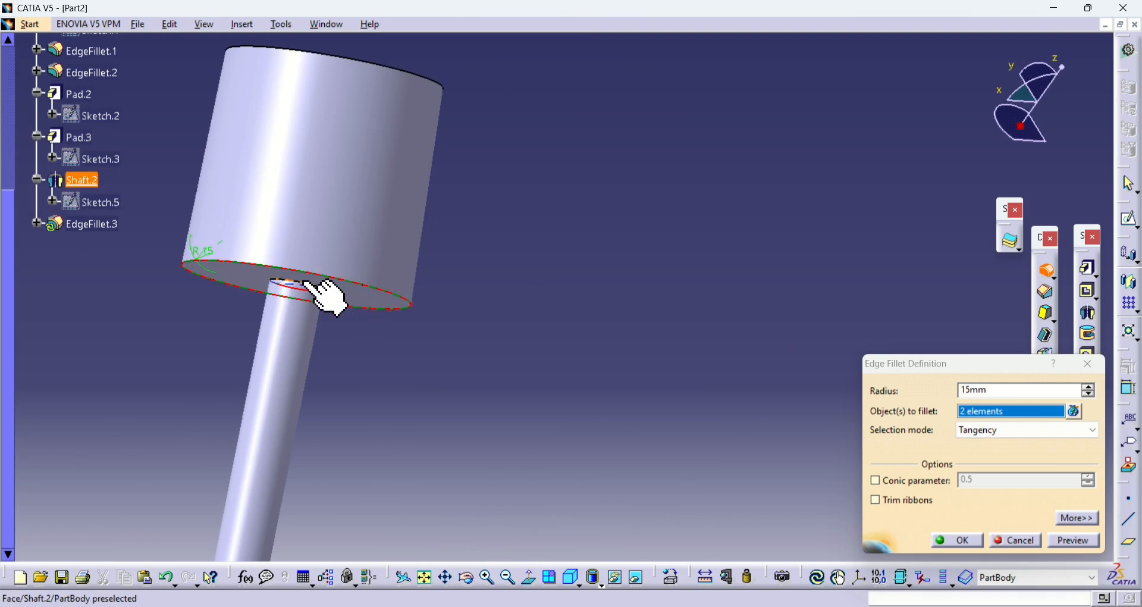
pyautogui.click(327, 294)
pyautogui.moveTo(438, 413); pyautogui.dragTo(339, 482, button='middle')
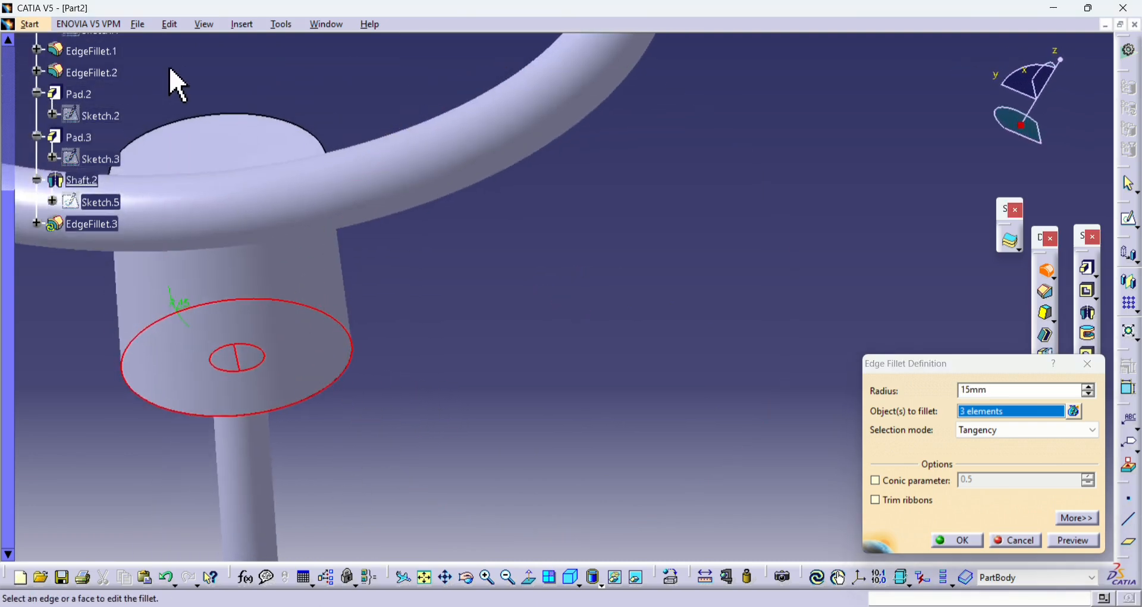
pyautogui.click(205, 113)
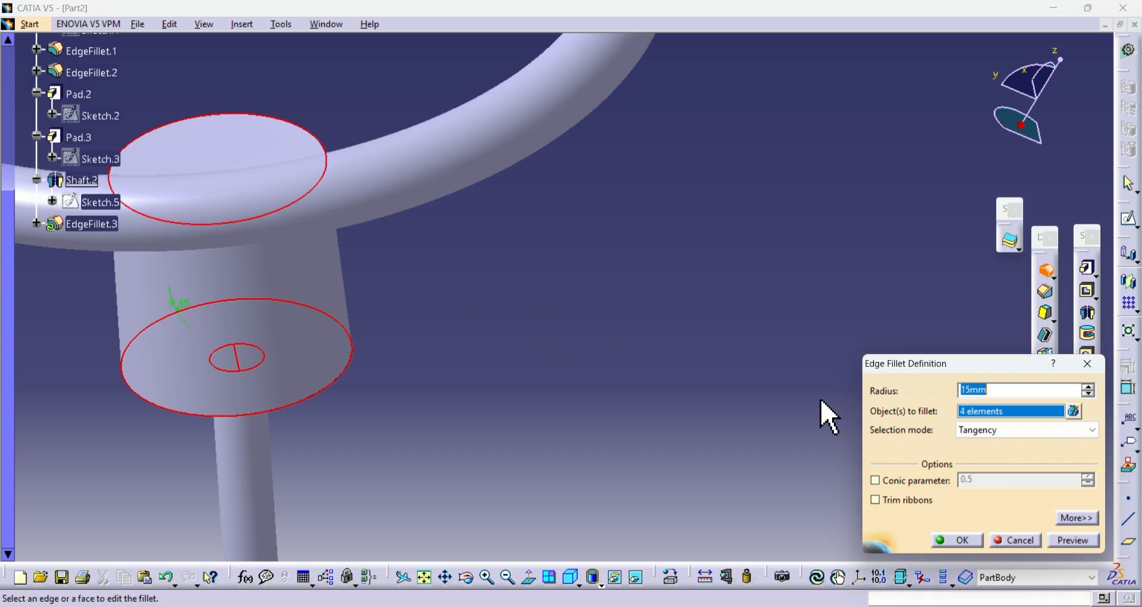
pyautogui.click(973, 540)
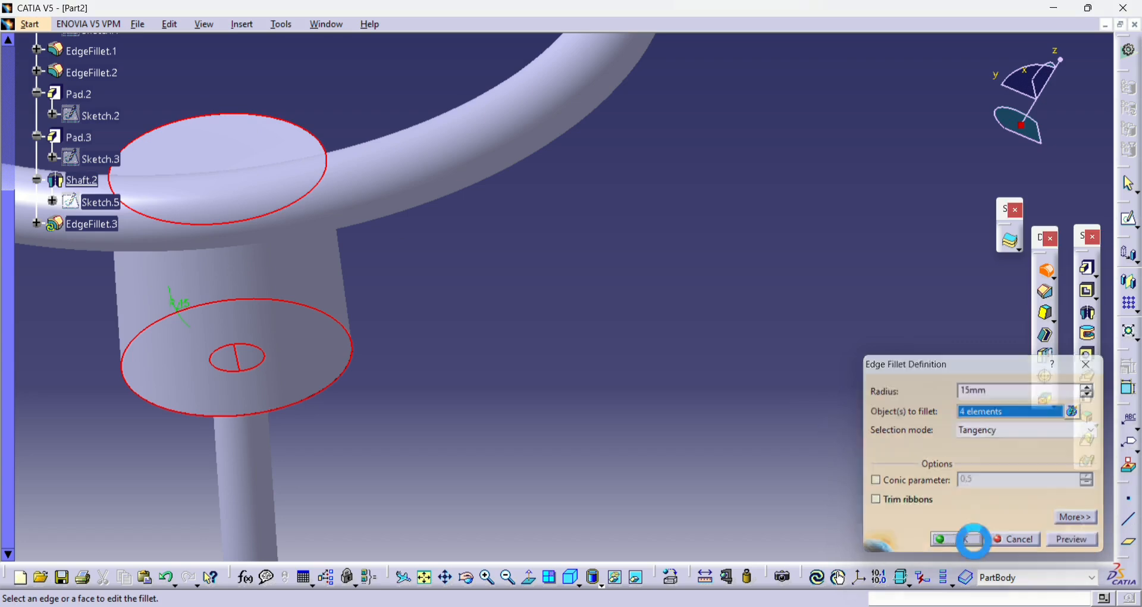
# Open a new sketch on the yz plane, with the hub and rim in close view.
pyautogui.moveTo(648, 444); pyautogui.dragTo(670, 526, button='middle')
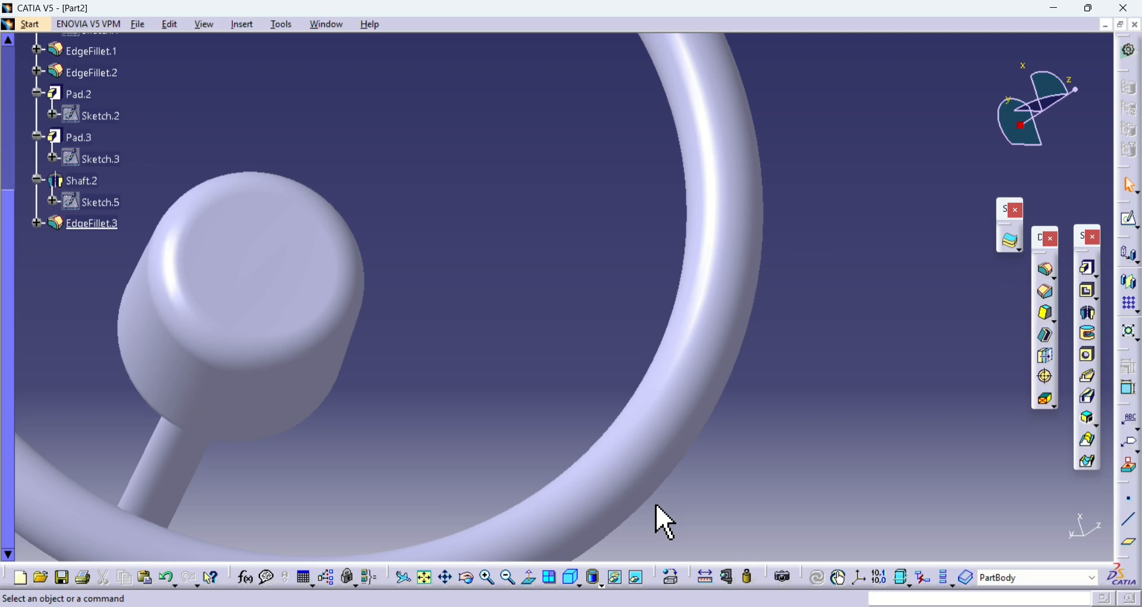
pyautogui.moveTo(664, 523); pyautogui.dragTo(458, 262, button='middle')
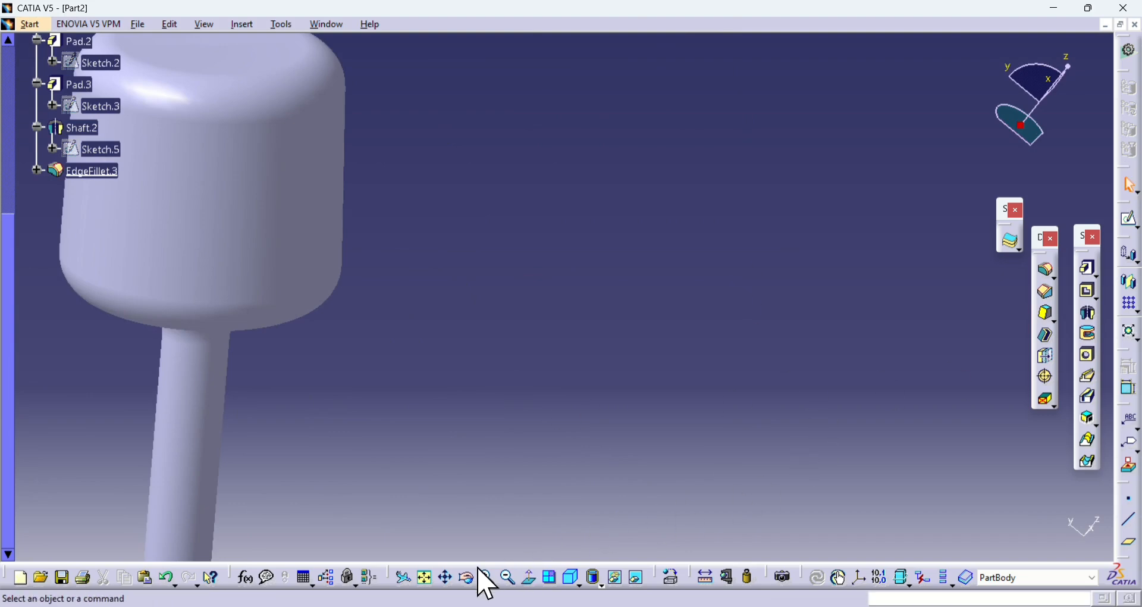
pyautogui.click(427, 580)
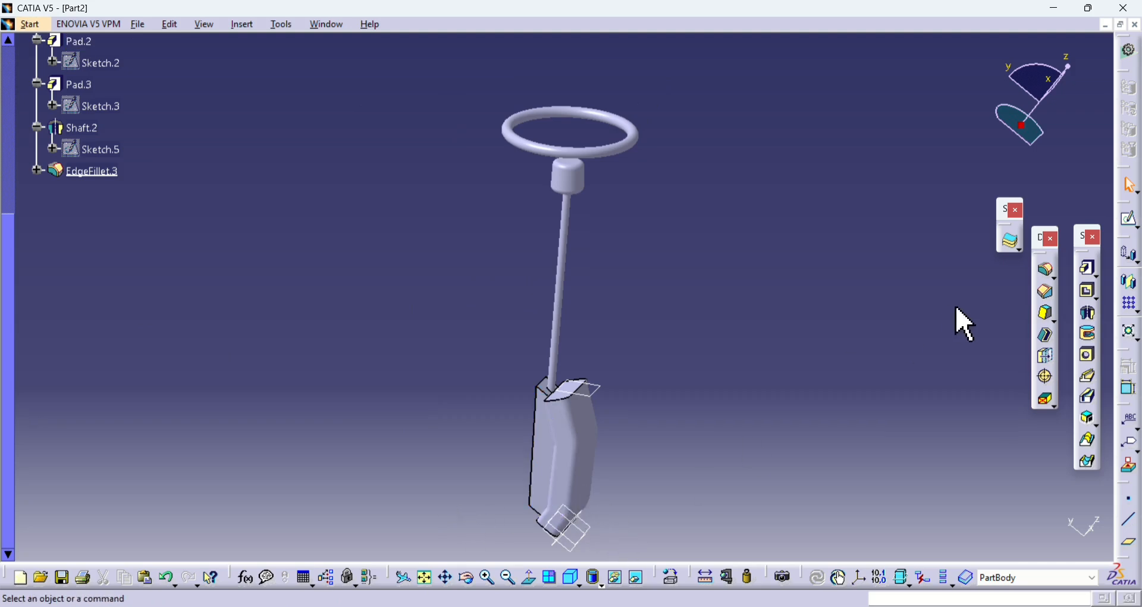
pyautogui.click(1129, 220)
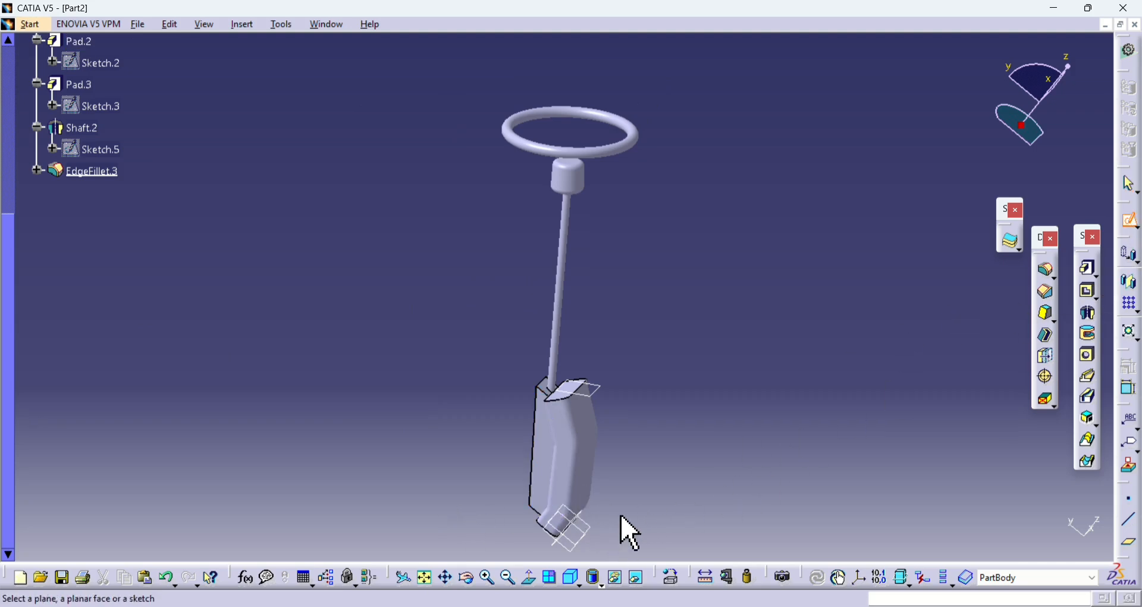
pyautogui.click(595, 530)
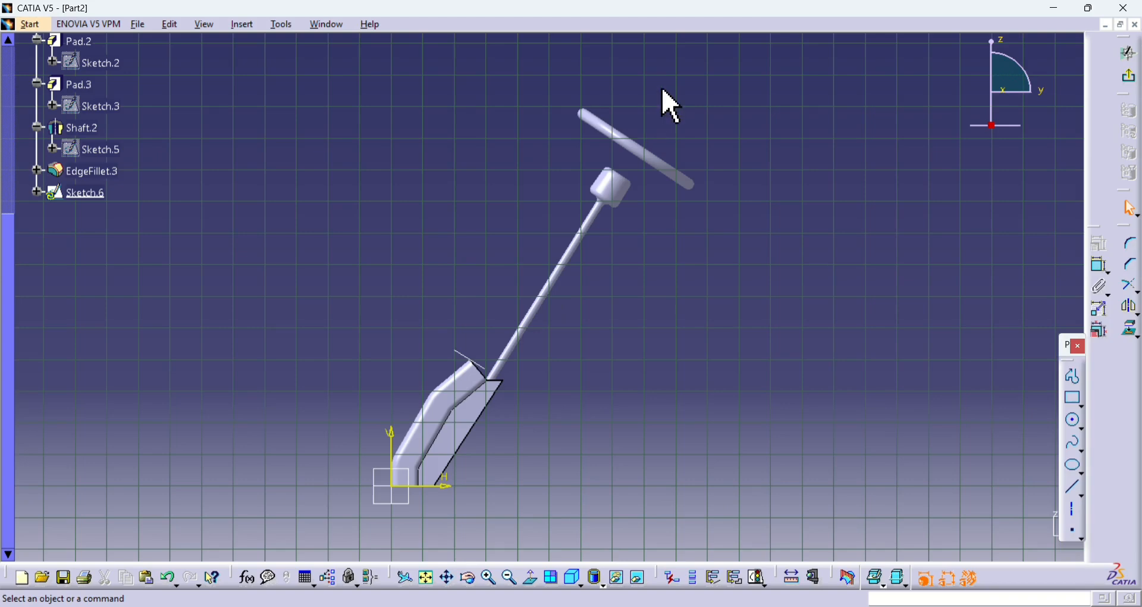
pyautogui.moveTo(642, 228); pyautogui.dragTo(617, 327, button='middle')
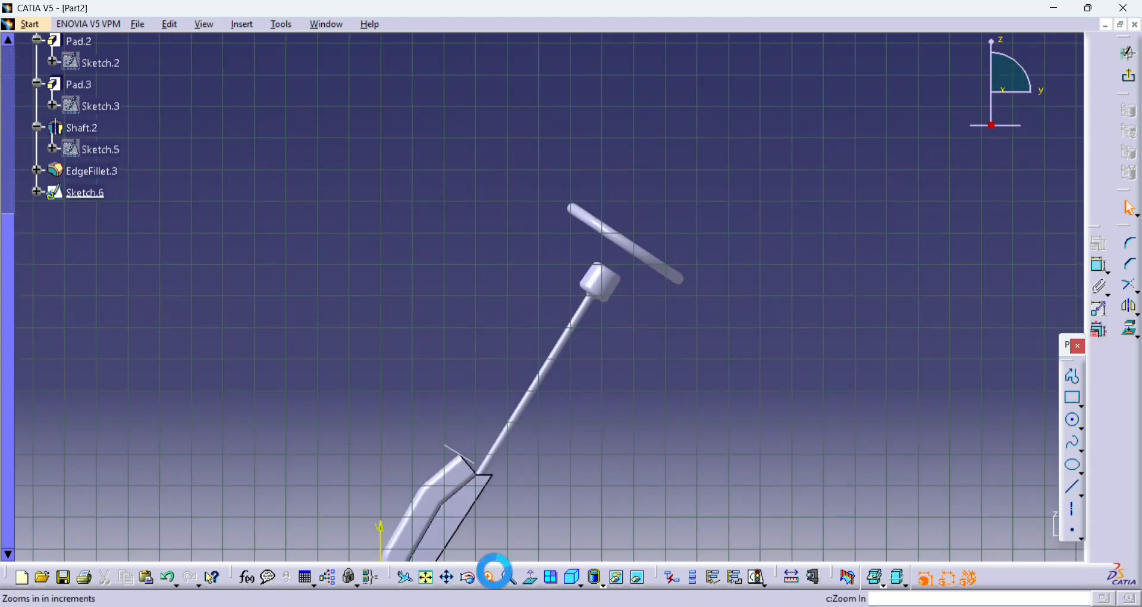
pyautogui.click(492, 575)
pyautogui.click(492, 575)
pyautogui.click(497, 577)
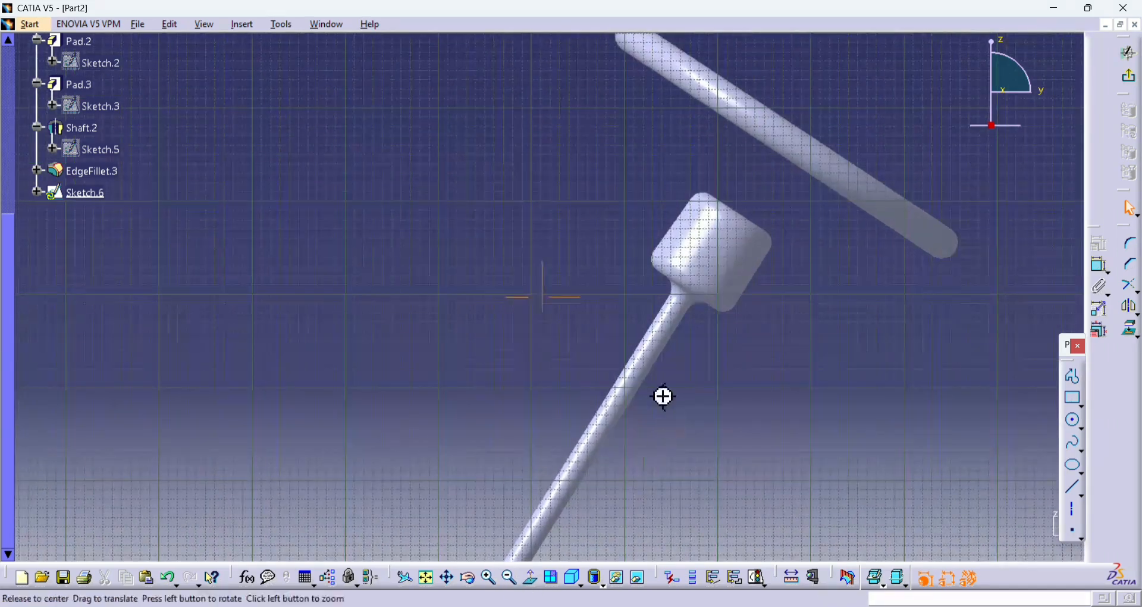
pyautogui.moveTo(662, 395); pyautogui.dragTo(634, 556, button='middle')
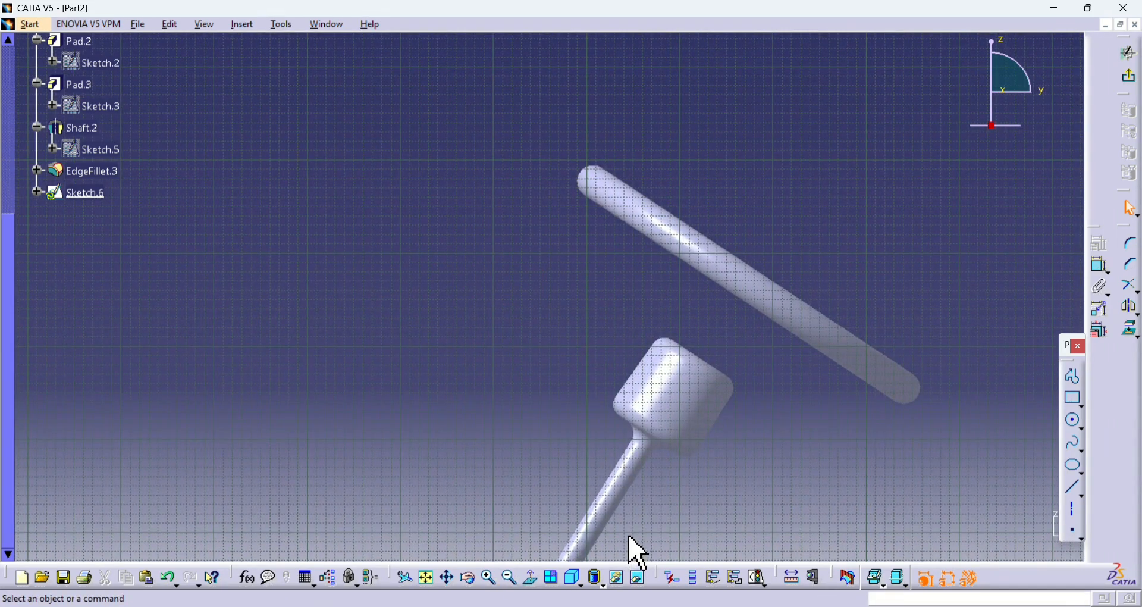
# Draw a slanted line outward from the hub, and a vertical line from its free end up to the rim's cross-section.
pyautogui.click(1079, 491)
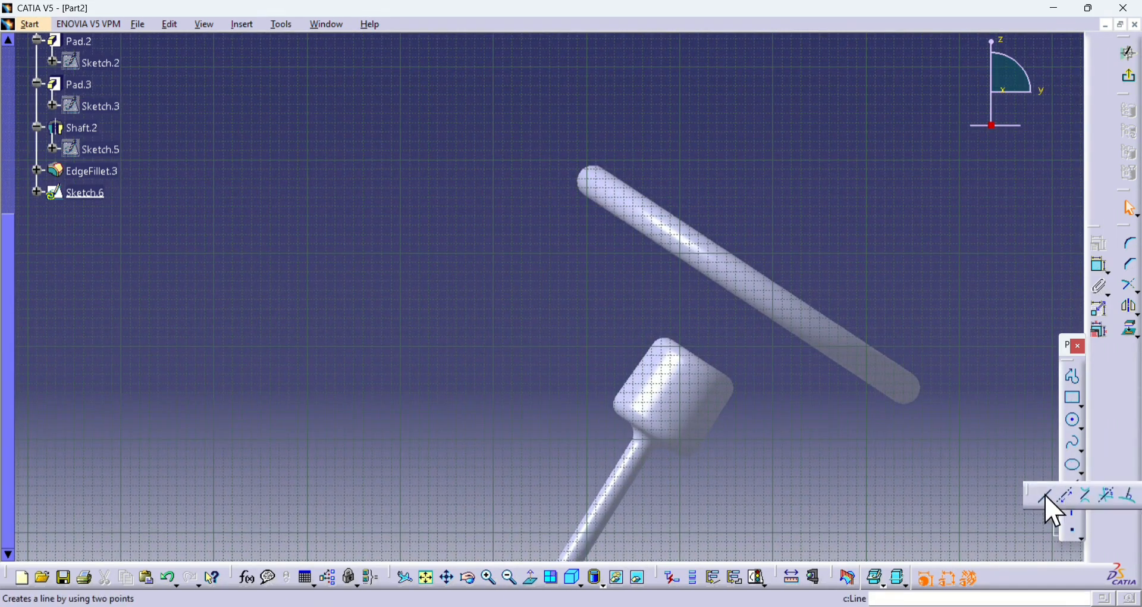
pyautogui.click(1045, 492)
pyautogui.click(653, 364)
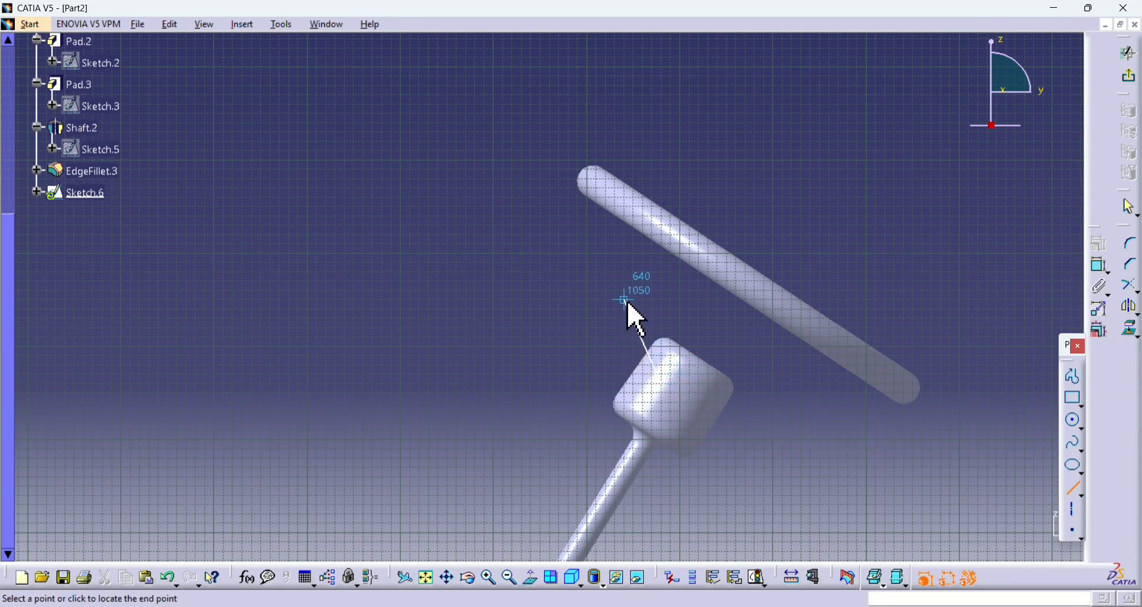
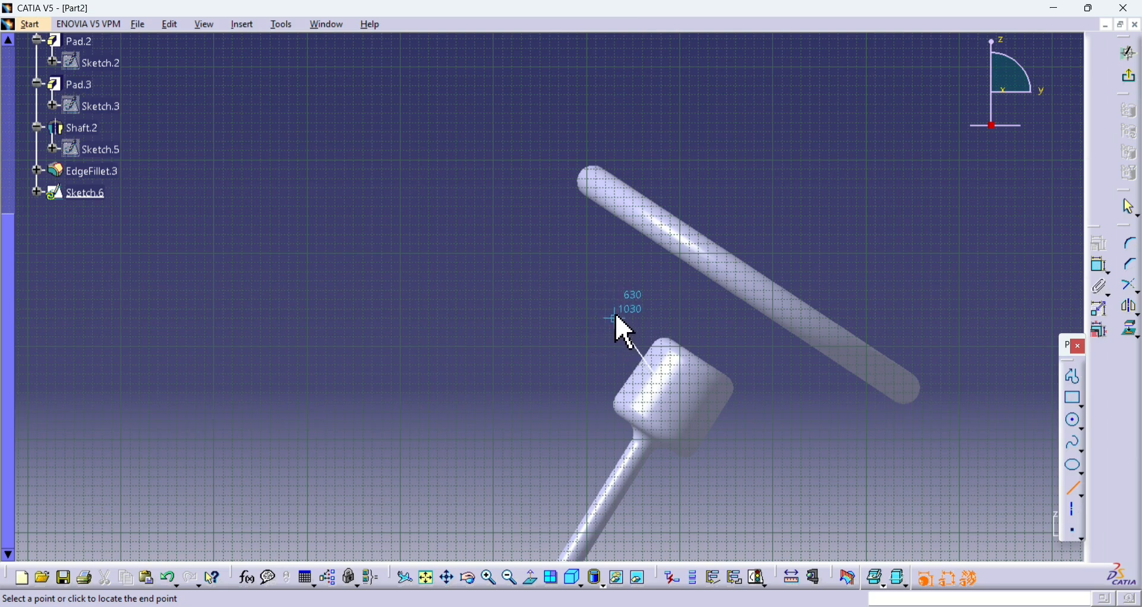
pyautogui.click(597, 329)
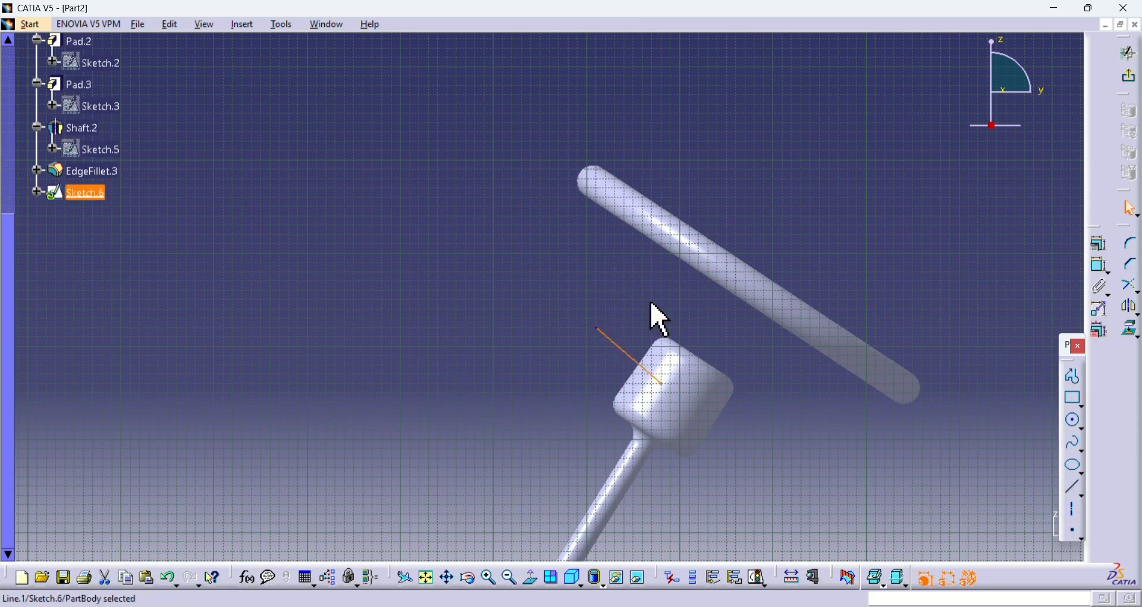
pyautogui.click(1074, 488)
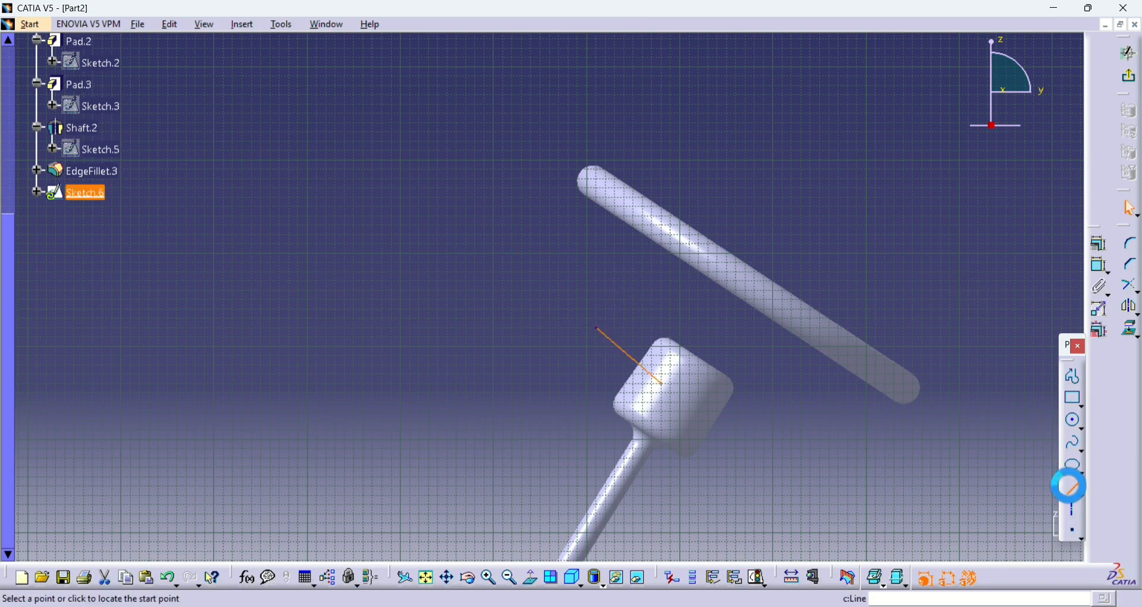
pyautogui.click(597, 329)
pyautogui.click(596, 185)
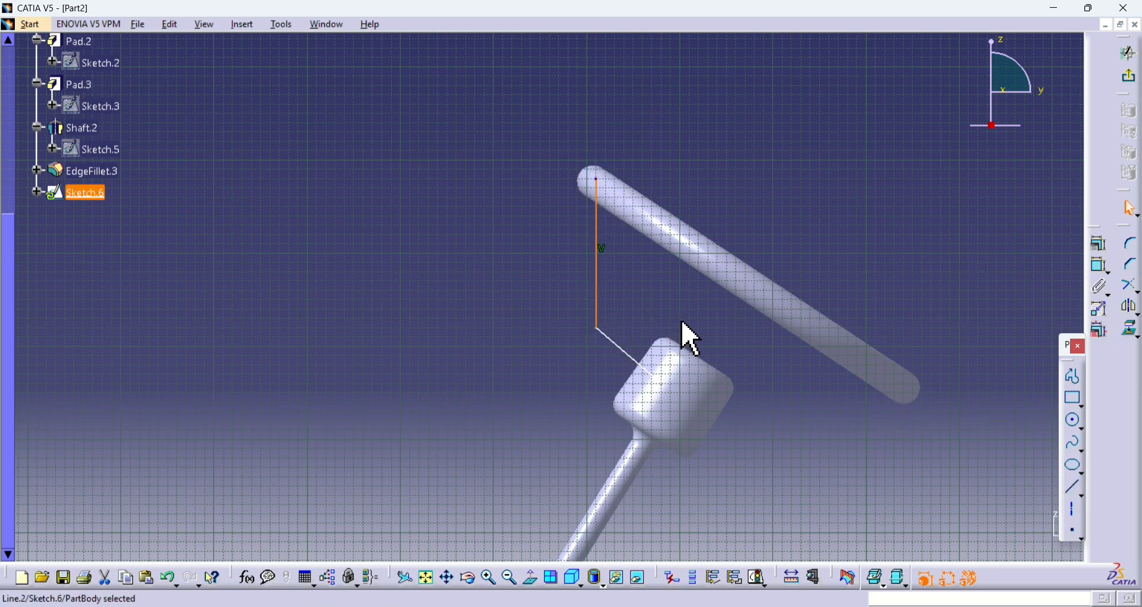
pyautogui.click(897, 284)
# Round the junction of the slanted and vertical lines with a corner of about 174 mm radius, and exit the sketch.
pyautogui.click(1136, 262)
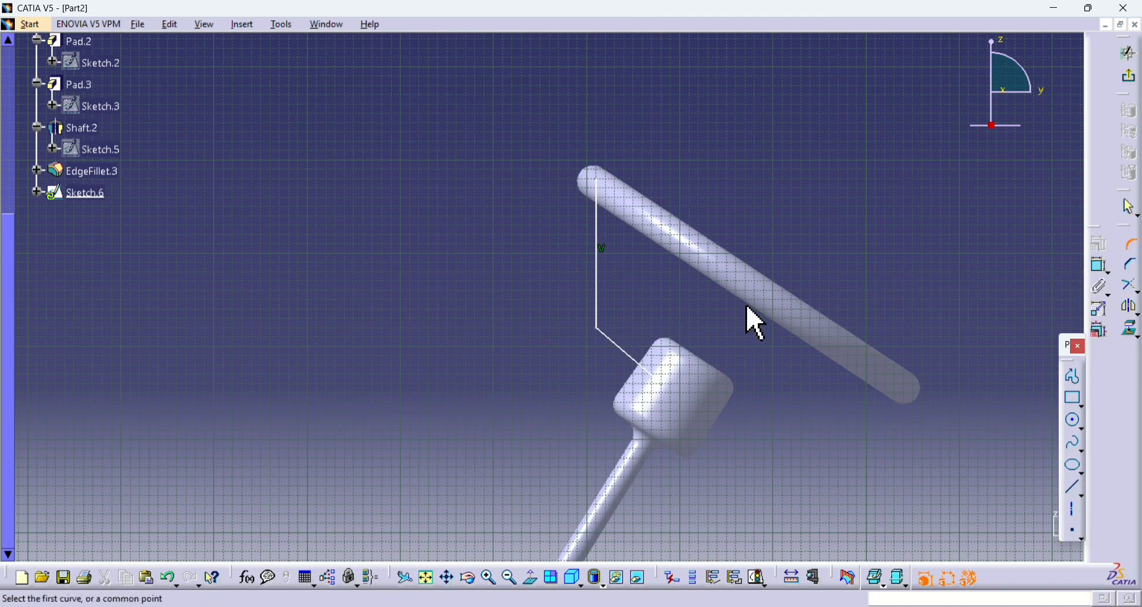
pyautogui.click(616, 348)
pyautogui.click(600, 306)
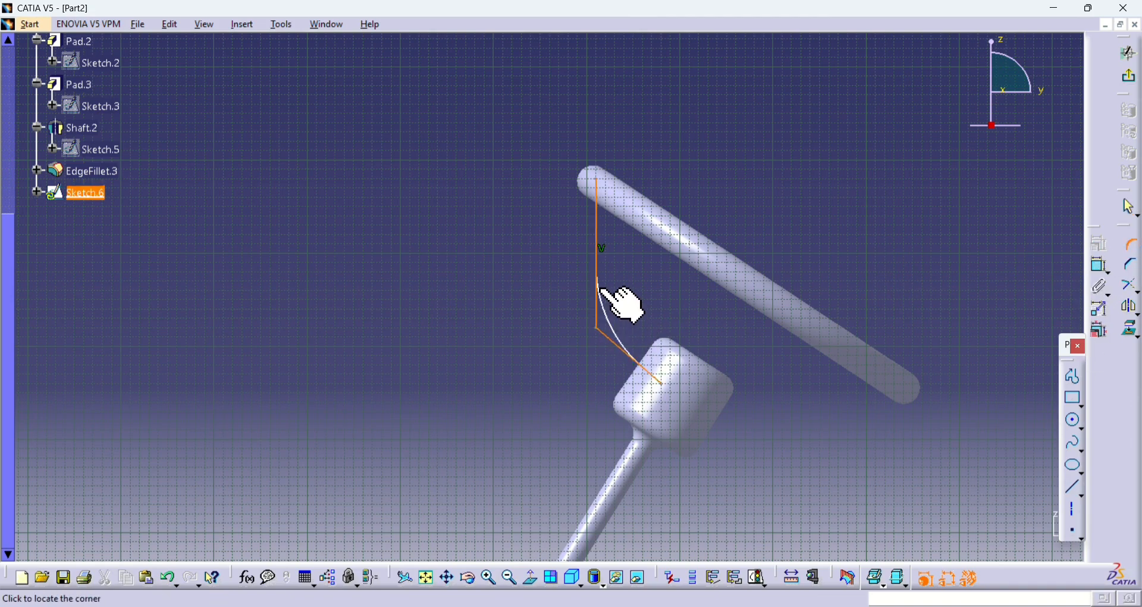
pyautogui.click(604, 301)
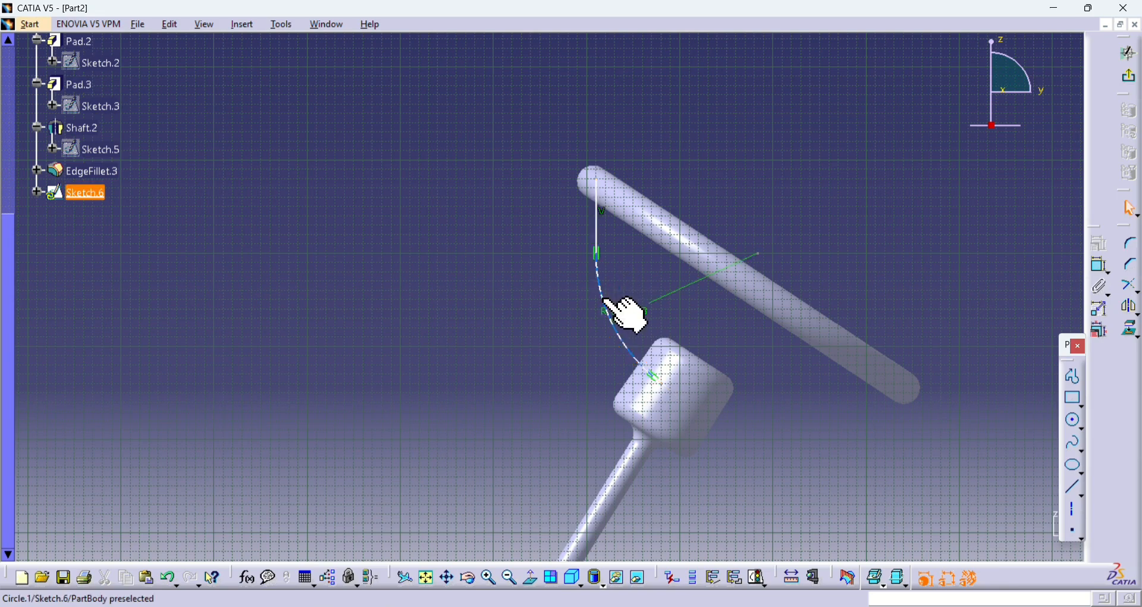
pyautogui.moveTo(787, 420); pyautogui.dragTo(742, 439, button='middle')
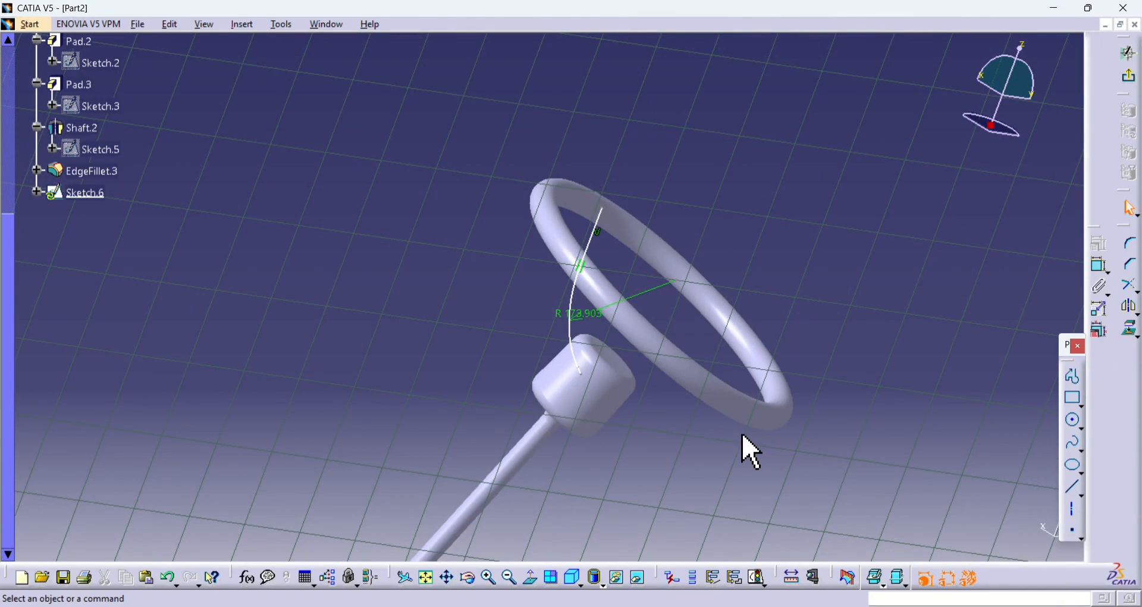
pyautogui.click(1127, 76)
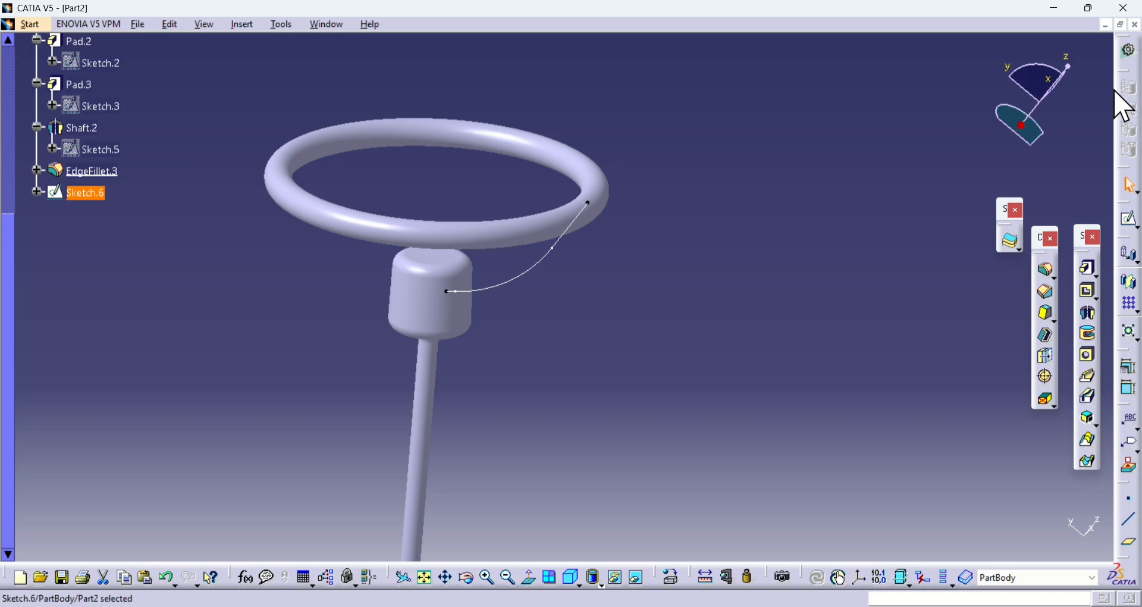
pyautogui.click(1089, 268)
pyautogui.click(670, 343)
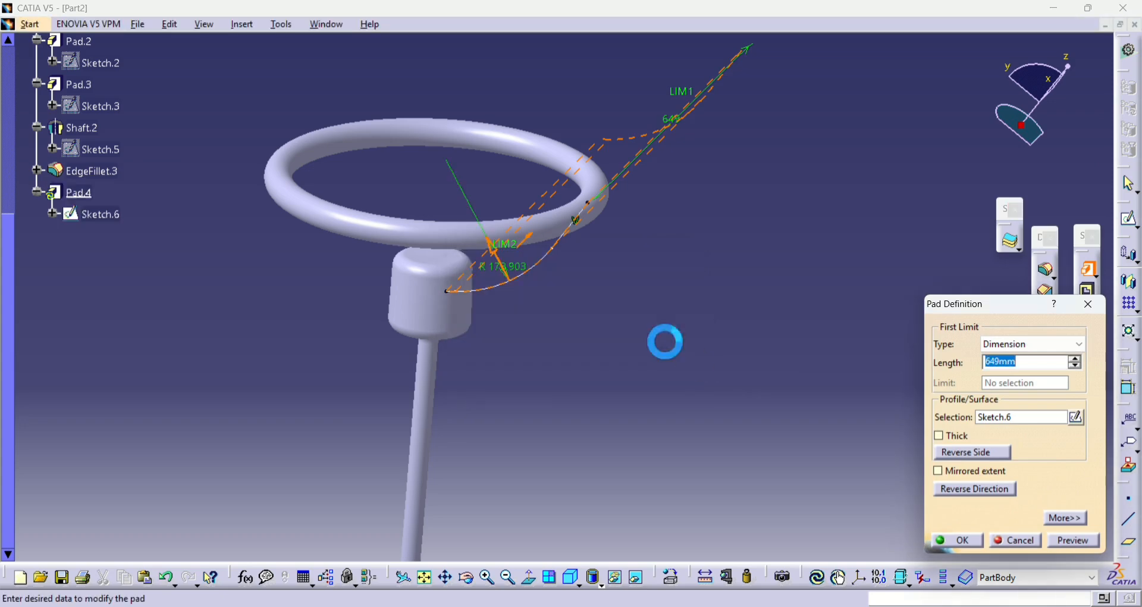
pyautogui.click(957, 437)
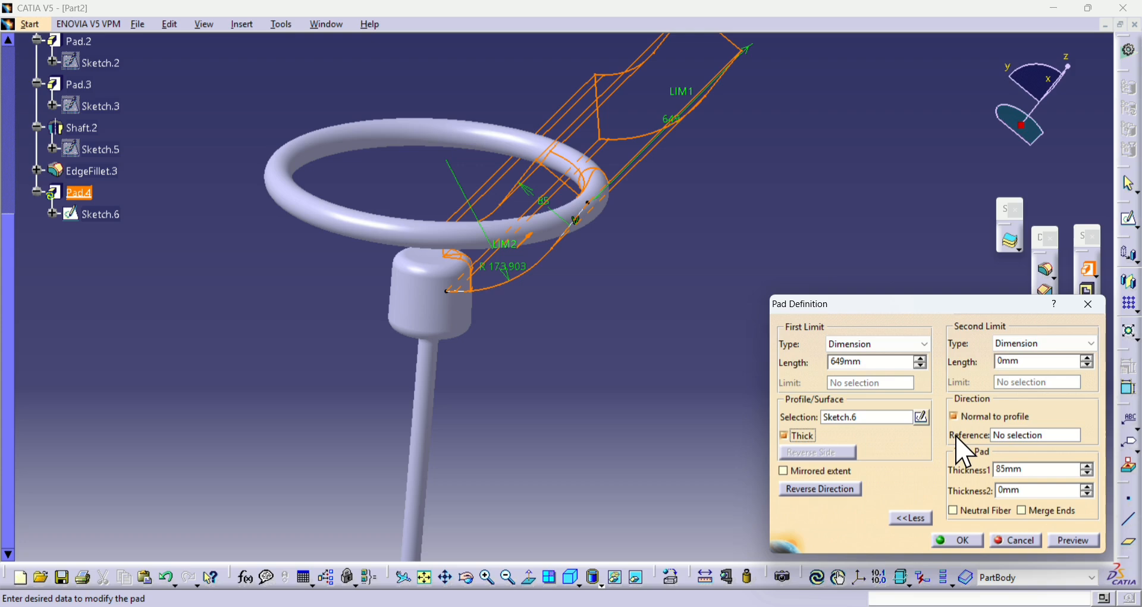
pyautogui.moveTo(897, 363); pyautogui.dragTo(830, 374)
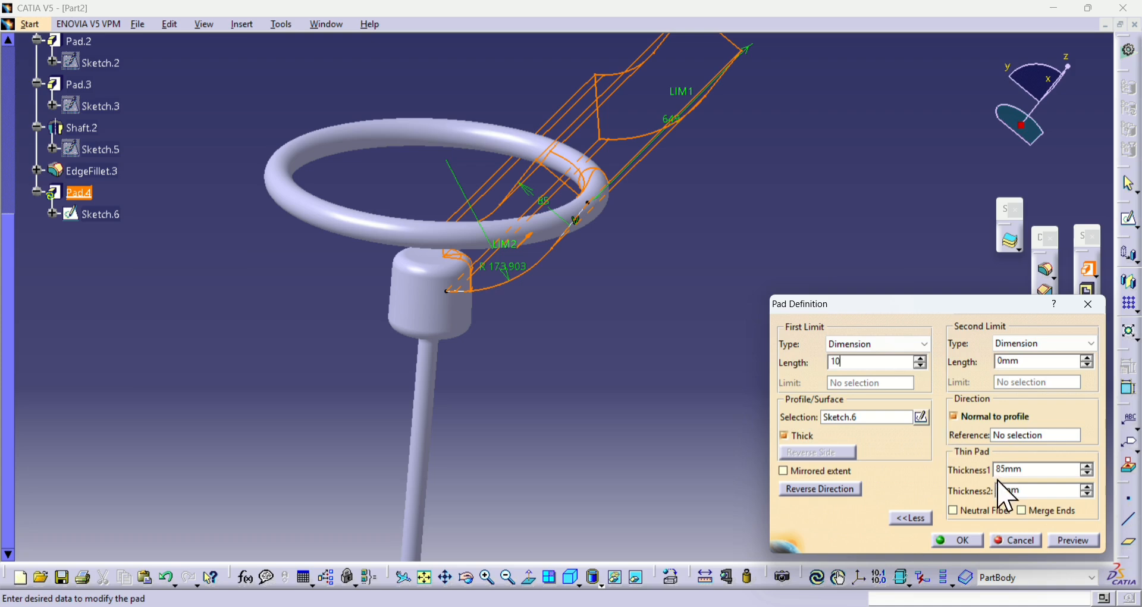
pyautogui.click(1075, 540)
pyautogui.moveTo(617, 311); pyautogui.dragTo(469, 392, button='middle')
pyautogui.moveTo(461, 321); pyautogui.dragTo(701, 364, button='middle')
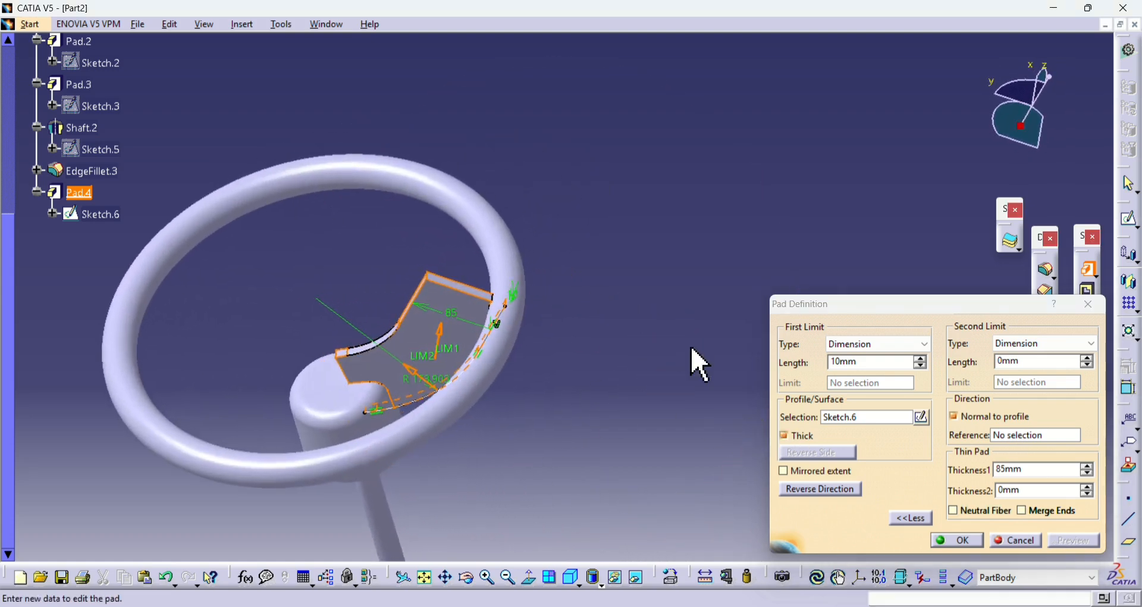
pyautogui.click(955, 416)
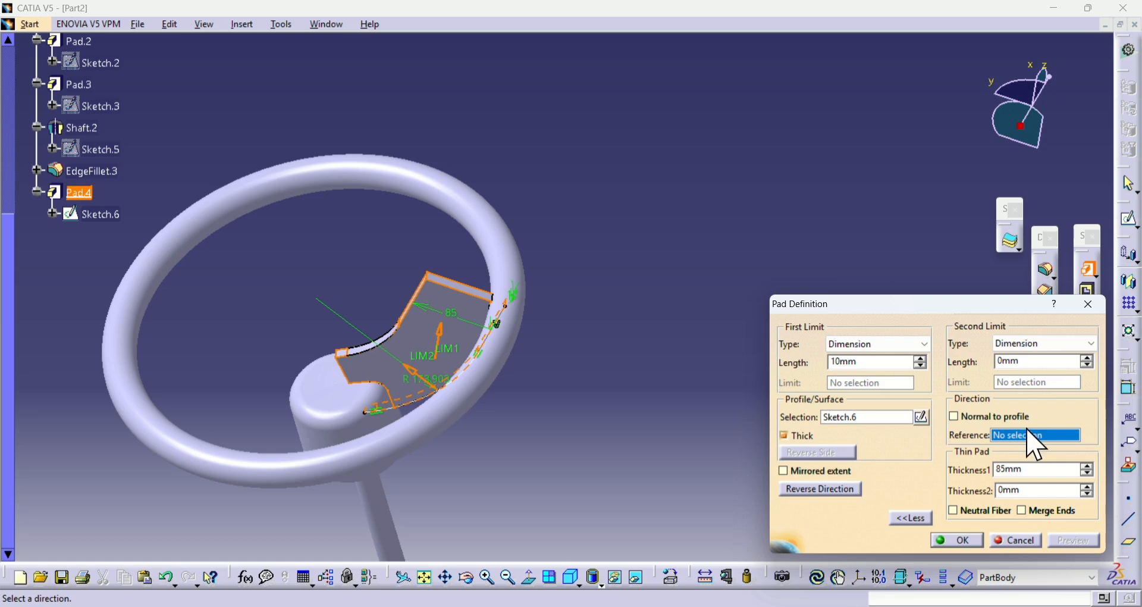
pyautogui.click(964, 416)
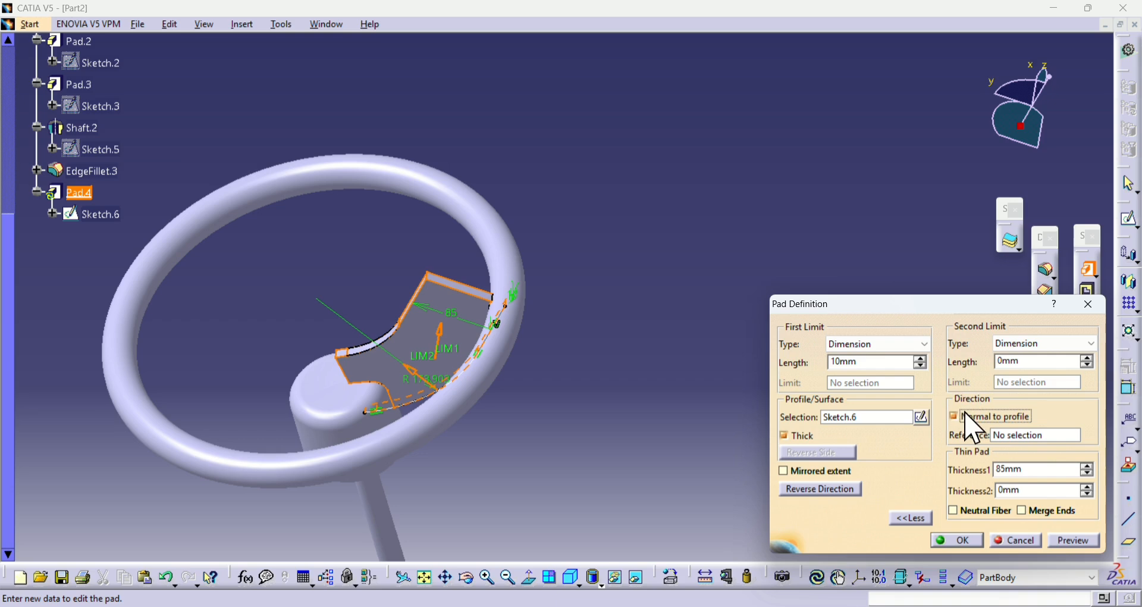
pyautogui.click(1089, 305)
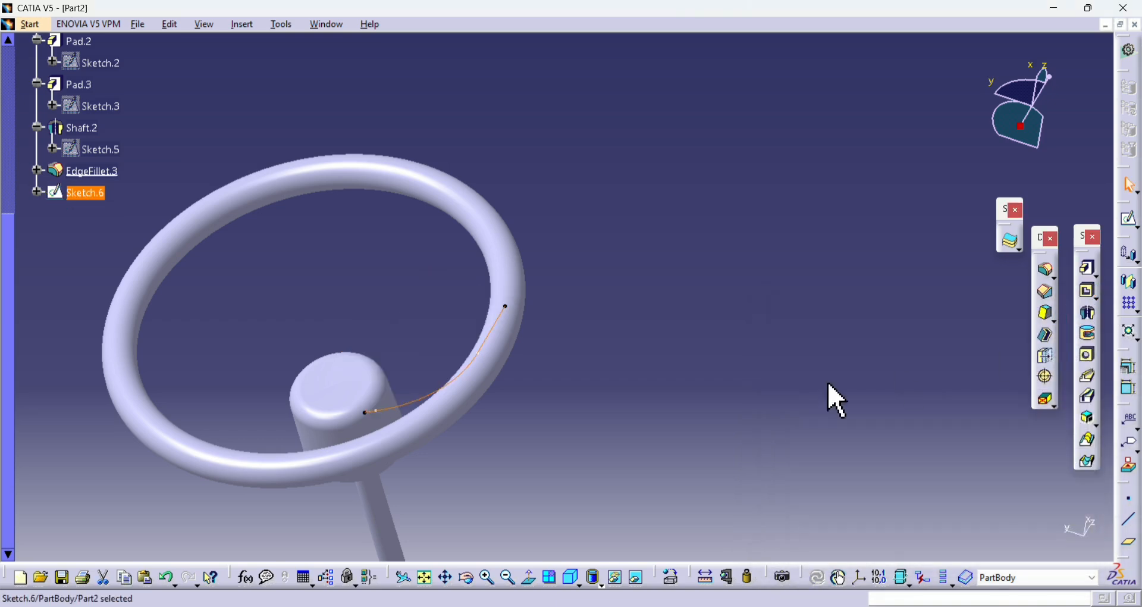
# Reopen Sketch.6 and set the corner arc's radius to 100 mm.
pyautogui.moveTo(500, 431)
pyautogui.mouseDown(button='middle')
pyautogui.moveTo(418, 337)
pyautogui.moveTo(456, 312)
pyautogui.mouseUp(button='middle')
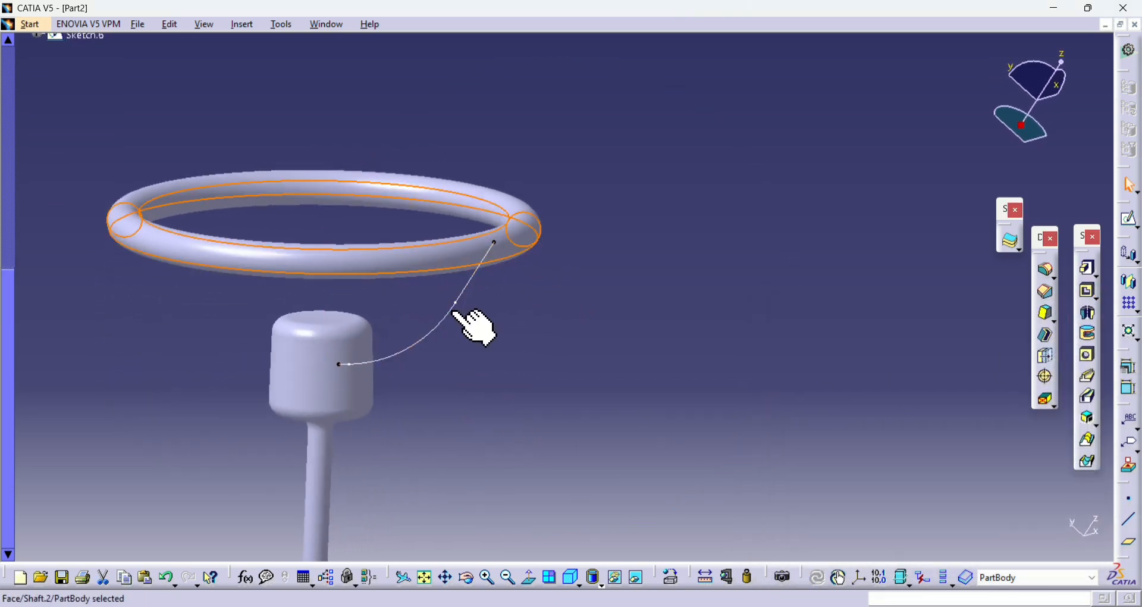
pyautogui.doubleClick(452, 311)
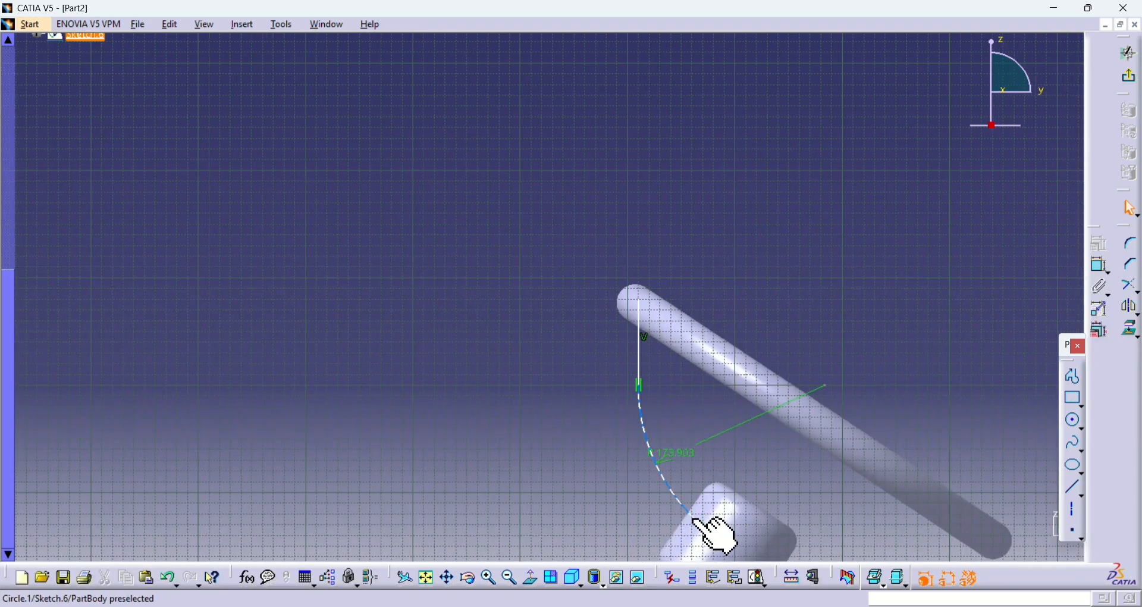
pyautogui.doubleClick(676, 462)
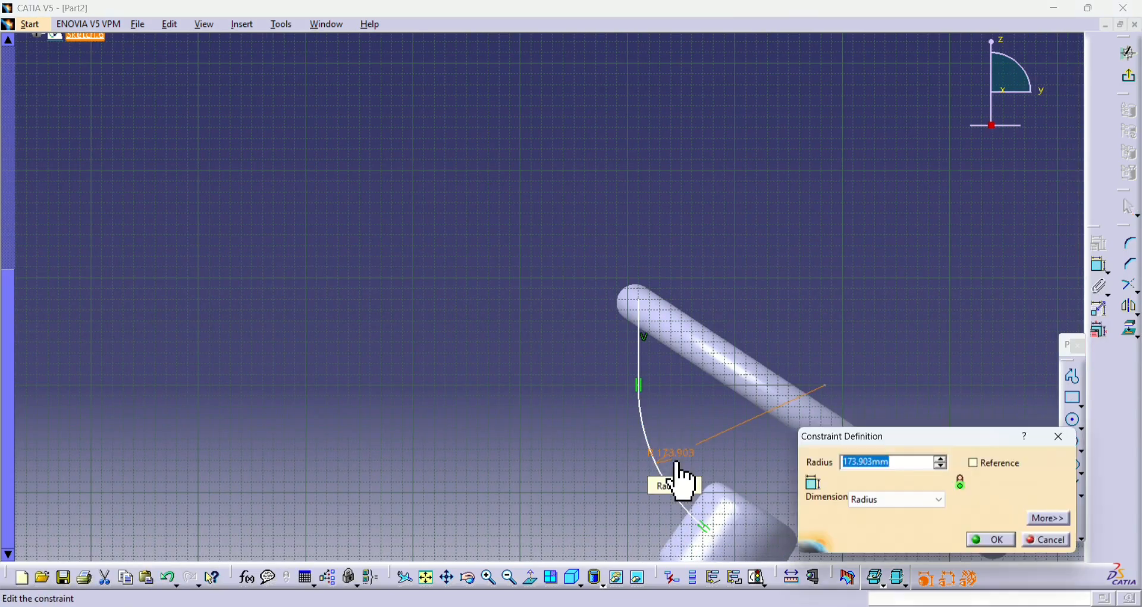
pyautogui.write('100')
pyautogui.press('Return')
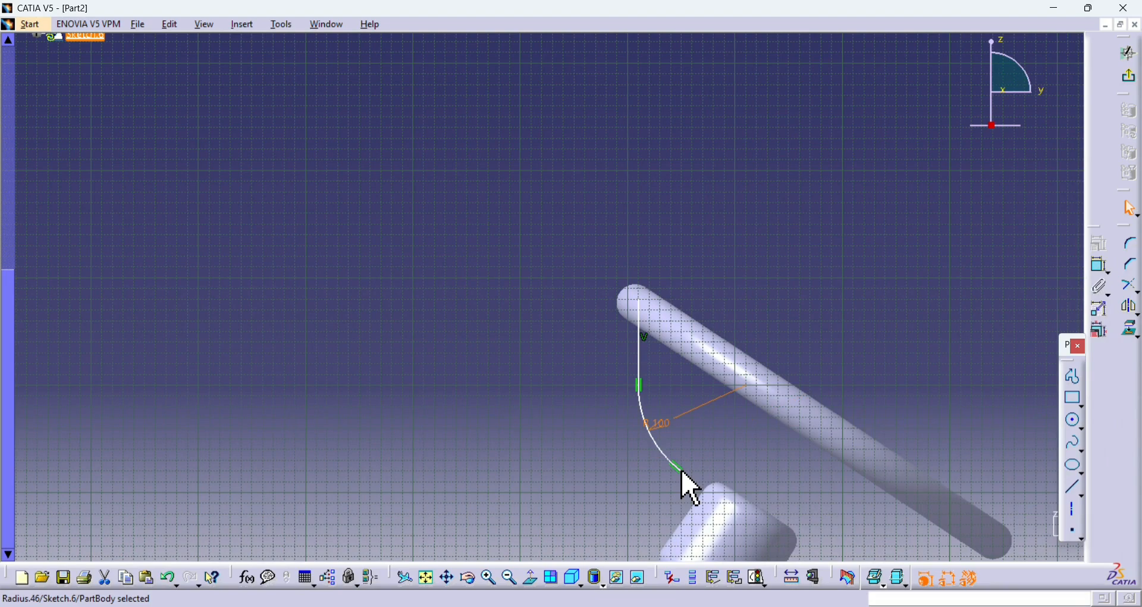
# Dimension the slanted line at the hub end of the profile to 80 mm, and exit the sketch.
pyautogui.click(682, 470)
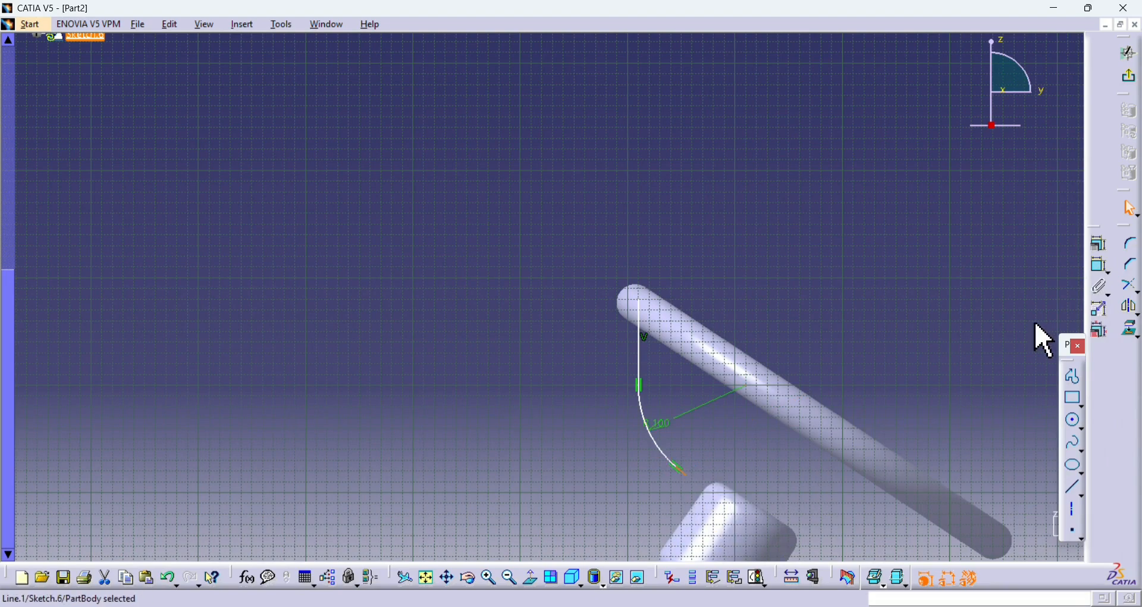
pyautogui.click(1100, 266)
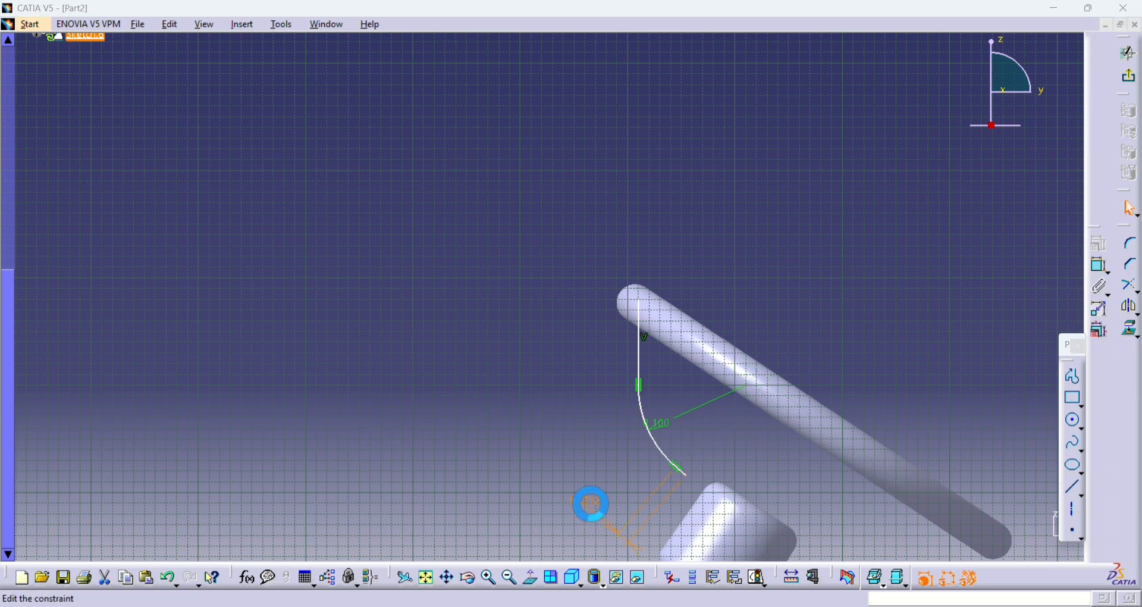
pyautogui.write('80')
pyautogui.press('Return')
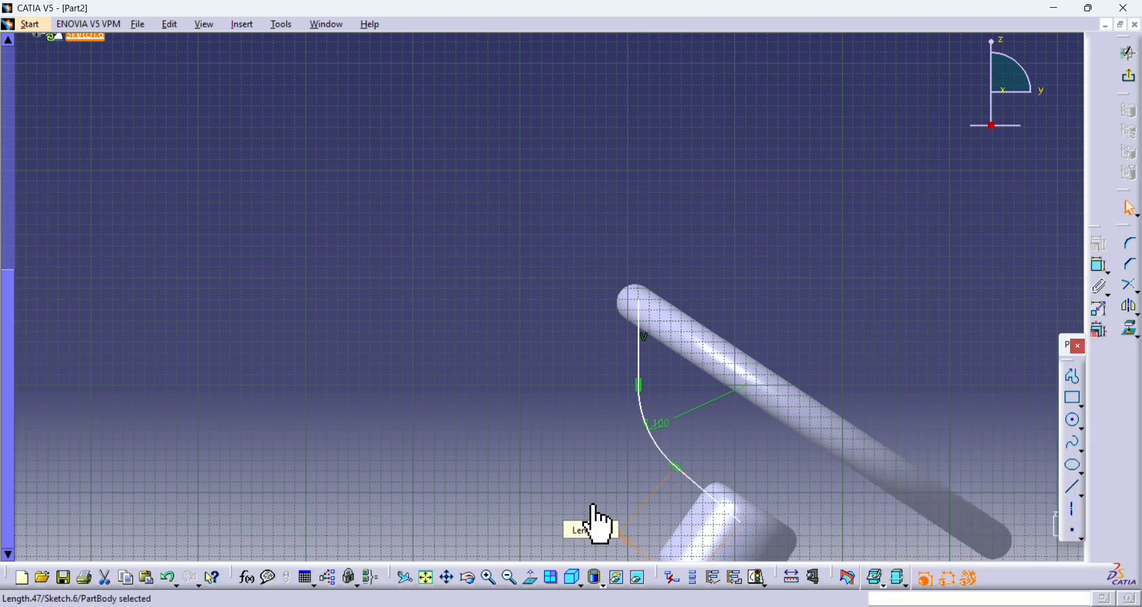
pyautogui.click(1129, 76)
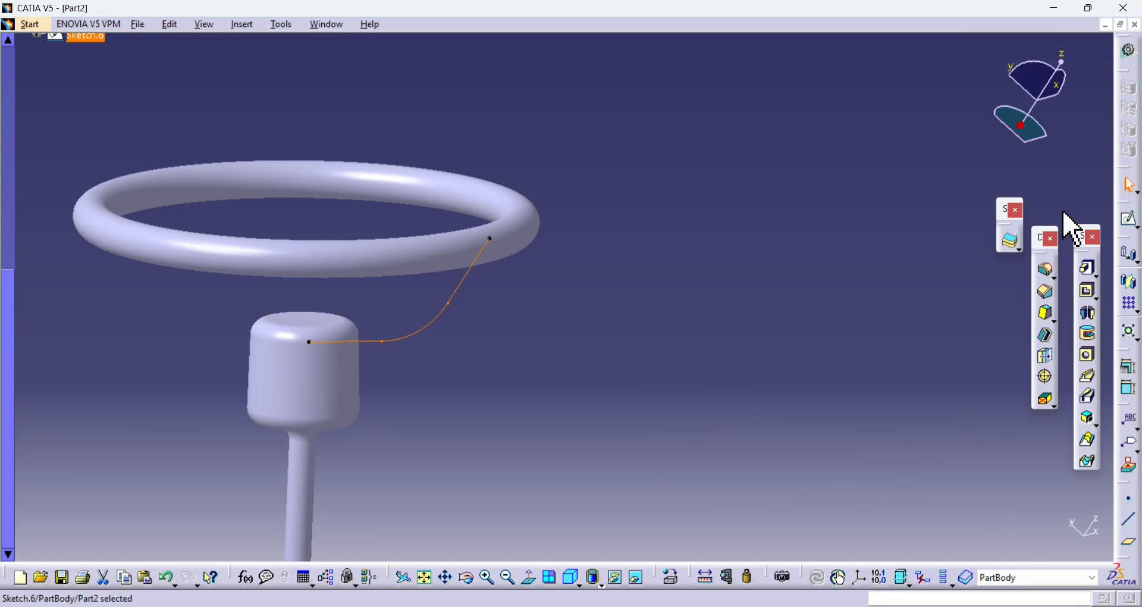
# Create a thick Pad from the open profile Sketch.6 with Thickness1 set to 5 mm.
pyautogui.click(1089, 269)
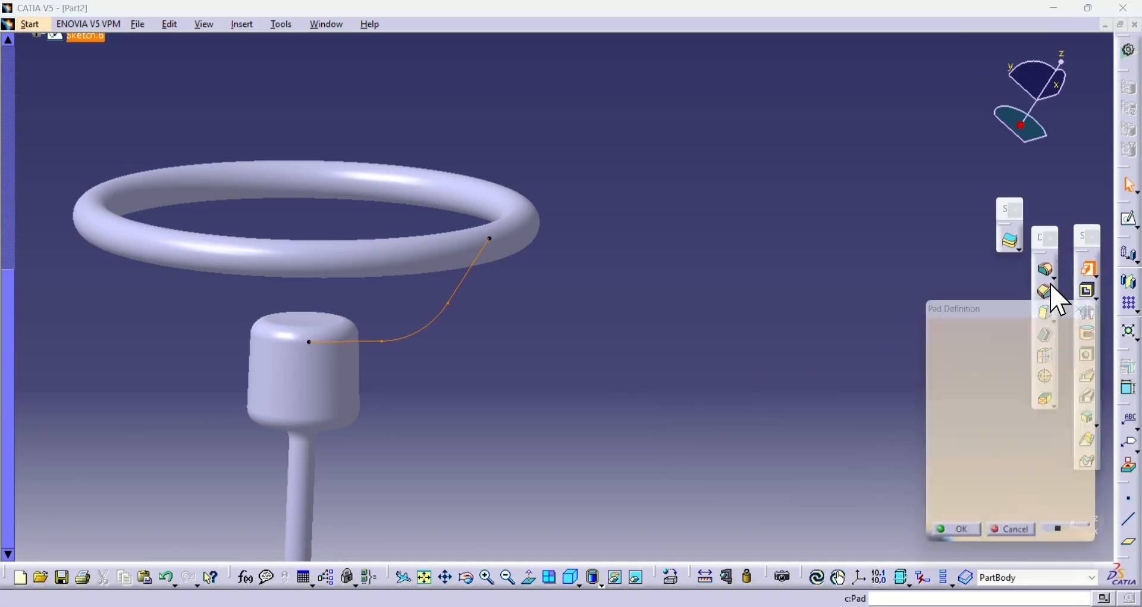
pyautogui.click(649, 344)
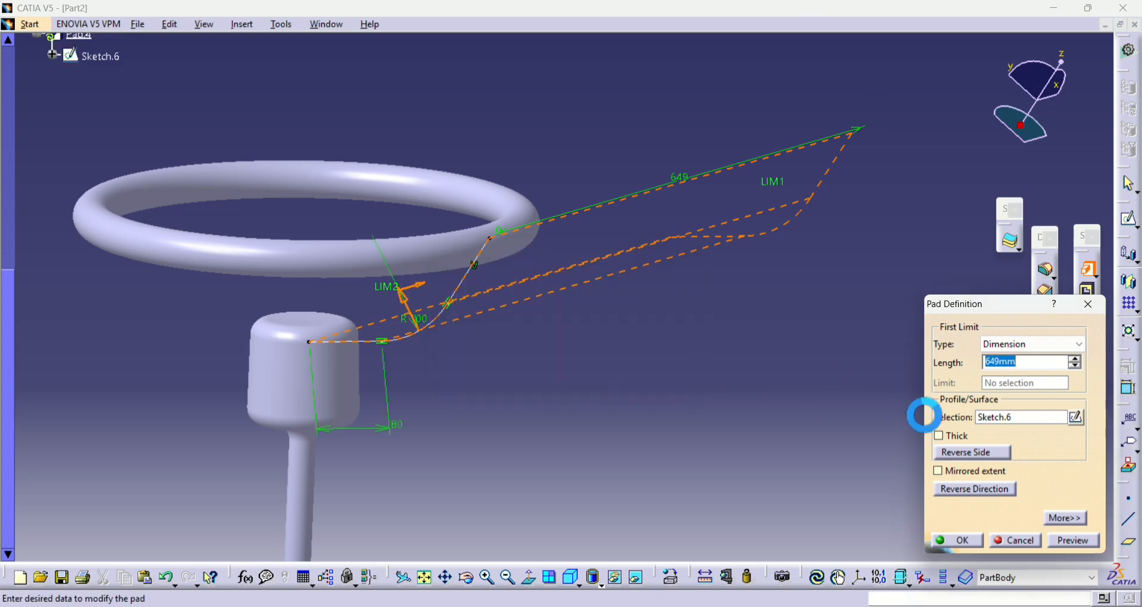
pyautogui.click(939, 437)
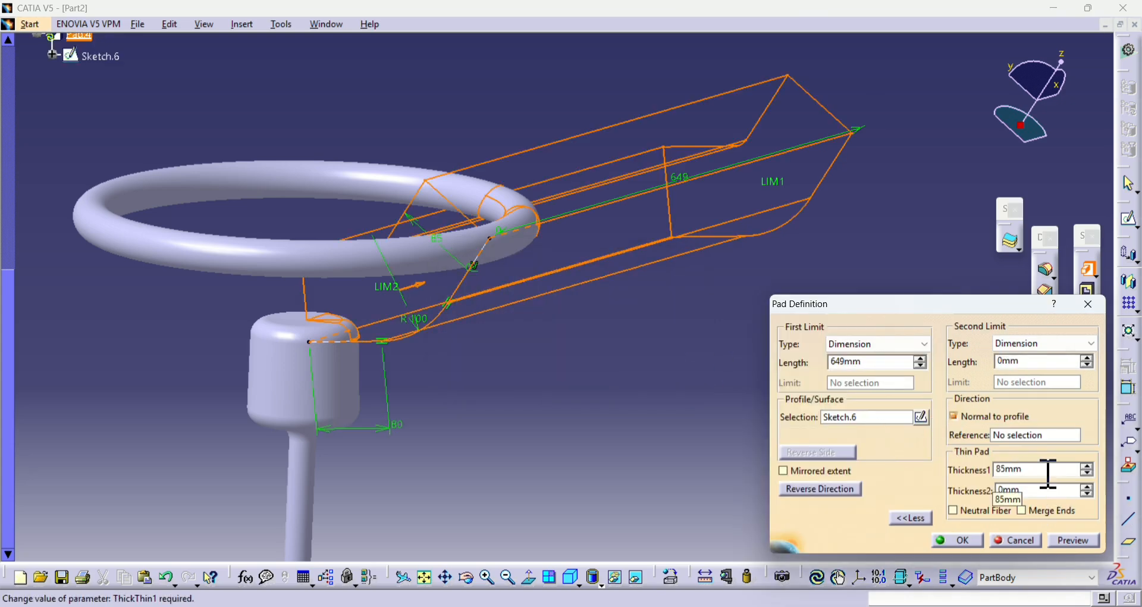
pyautogui.click(1048, 473)
pyautogui.press('Return')
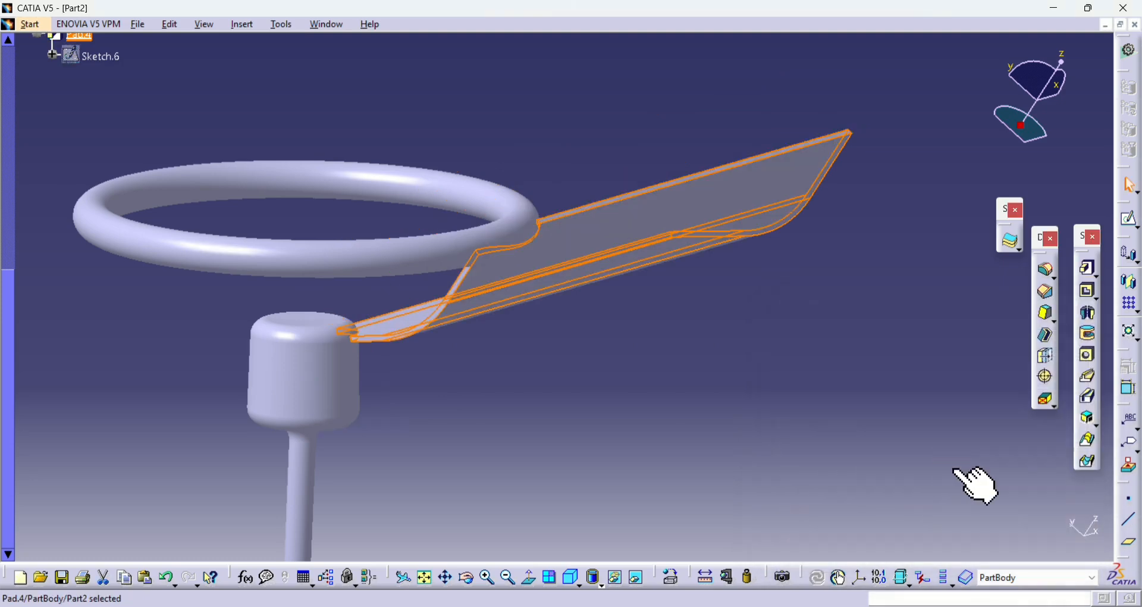
# Edit Pad.4 and shorten its first limit length so the pad becomes a narrow strip between hub and rim.
pyautogui.scroll(3, 65, 116)
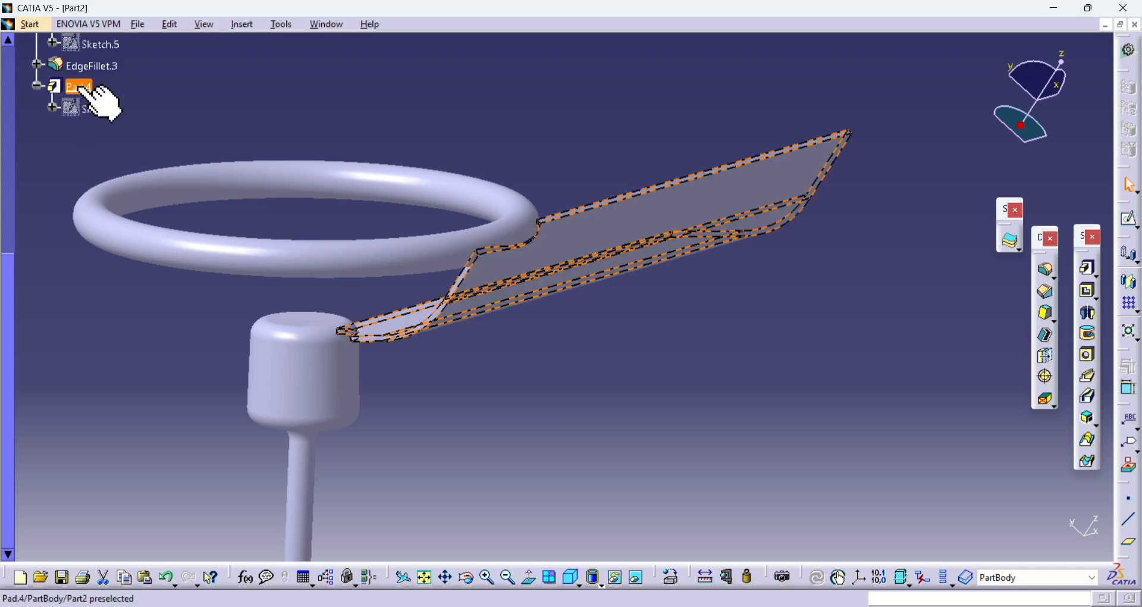
pyautogui.doubleClick(83, 88)
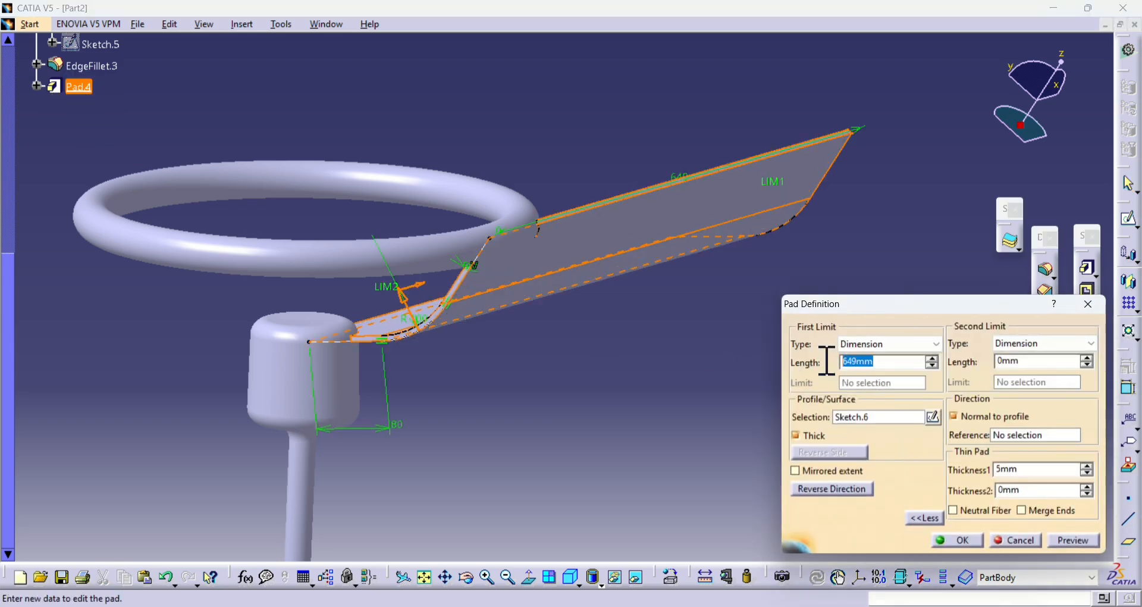
pyautogui.write('1')
pyautogui.press('Return')
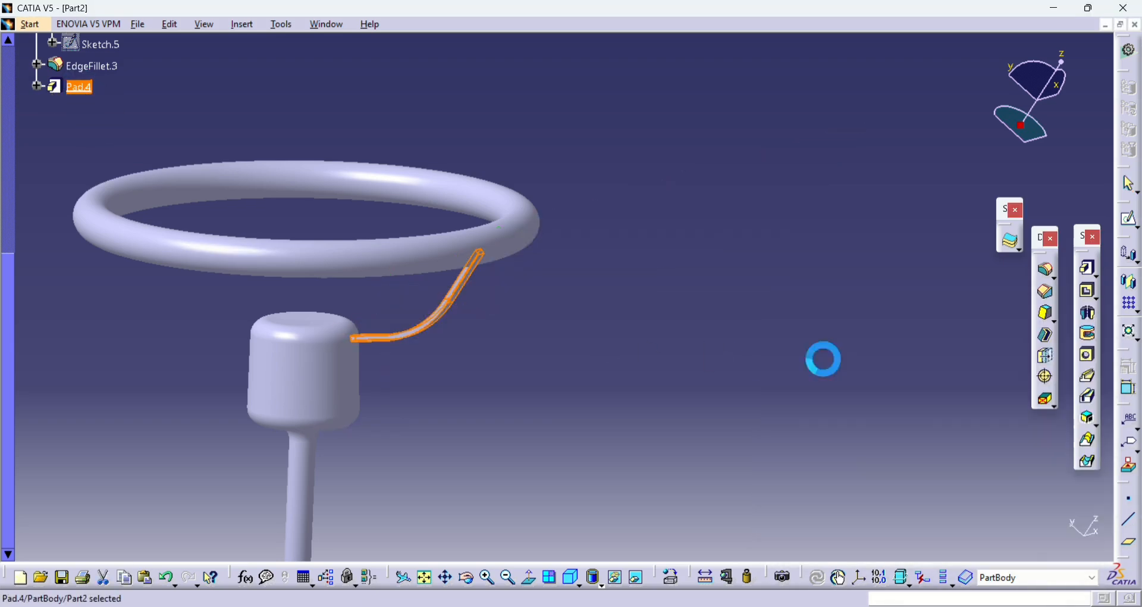
pyautogui.click(593, 383)
pyautogui.moveTo(593, 382); pyautogui.dragTo(526, 384, button='middle')
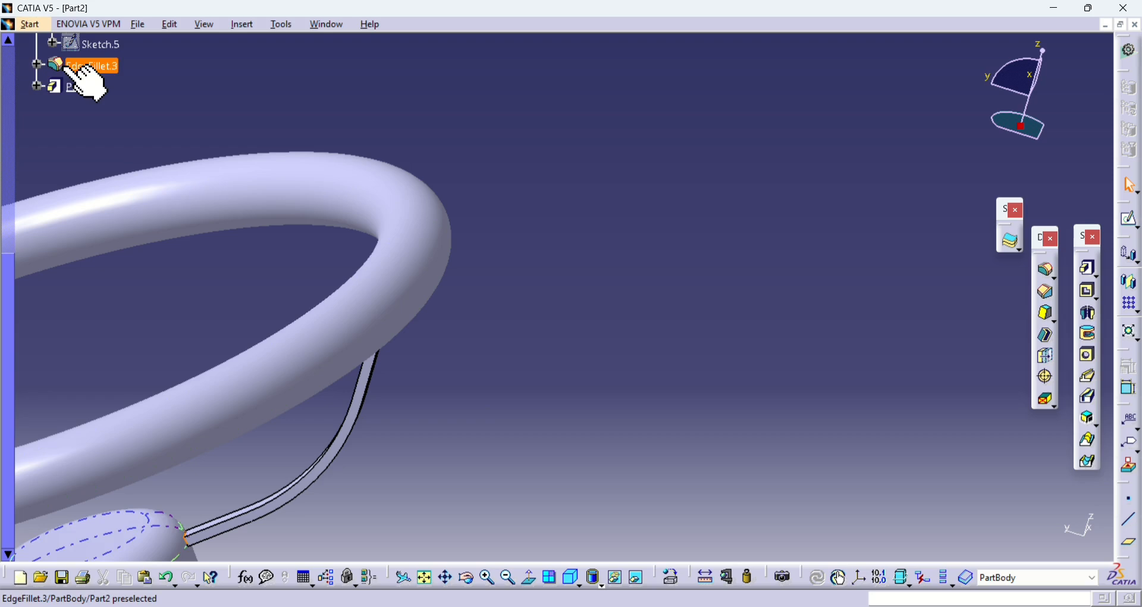
pyautogui.scroll(-3, 81, 74)
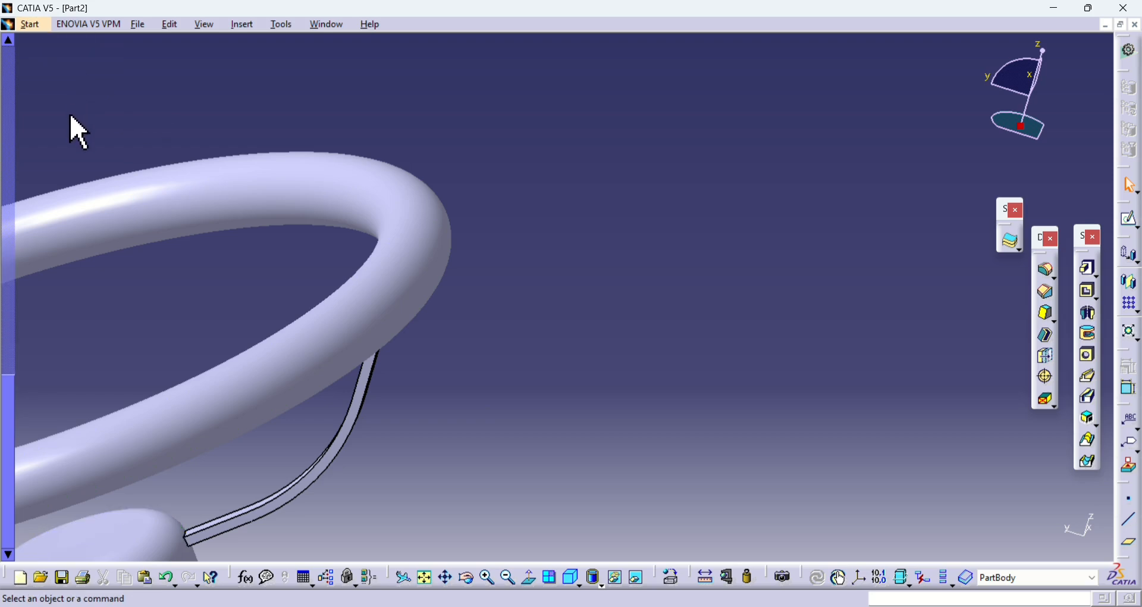
# Reopen Sketch.6 under Pad.4 for editing.
pyautogui.click(9, 42)
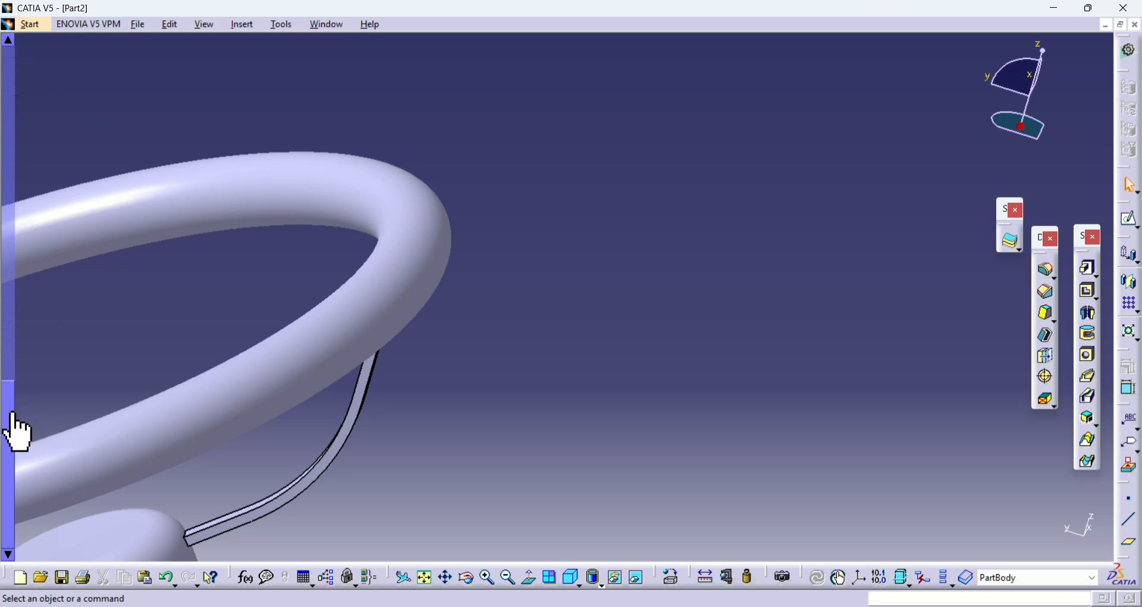
pyautogui.moveTo(11, 417); pyautogui.dragTo(36, 268)
pyautogui.click(426, 578)
pyautogui.click(37, 63)
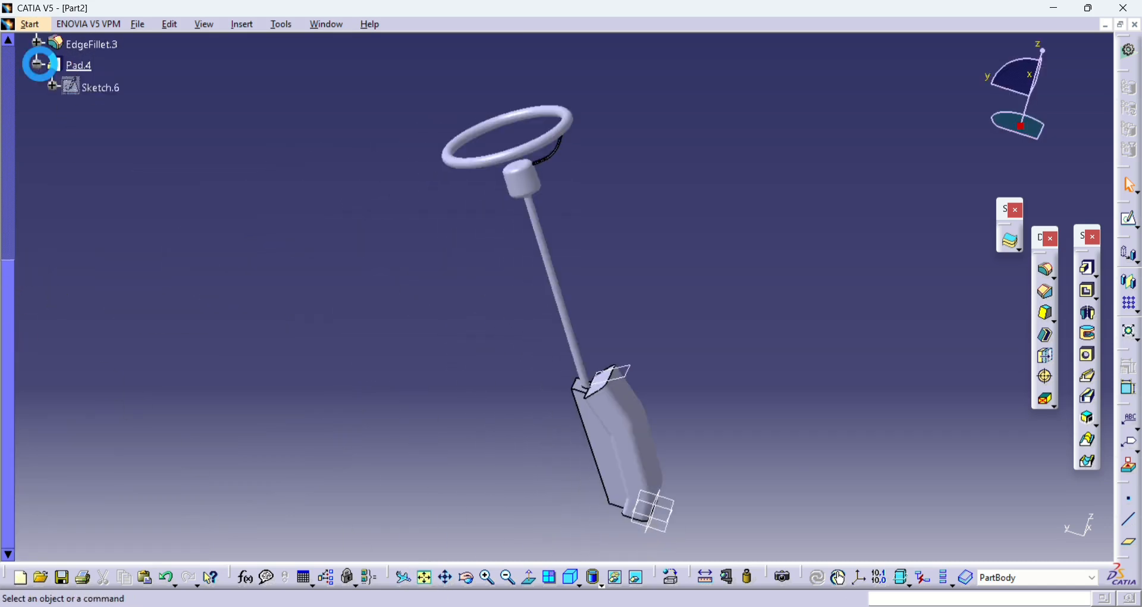
pyautogui.doubleClick(64, 86)
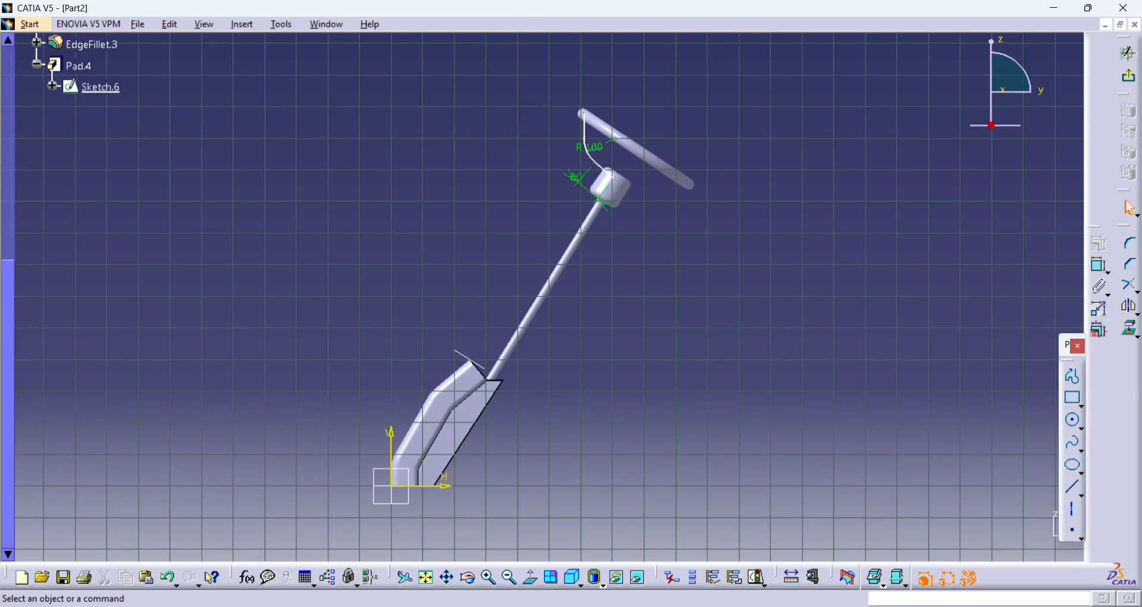
pyautogui.click(493, 578)
pyautogui.moveTo(637, 319); pyautogui.dragTo(522, 553, button='middle')
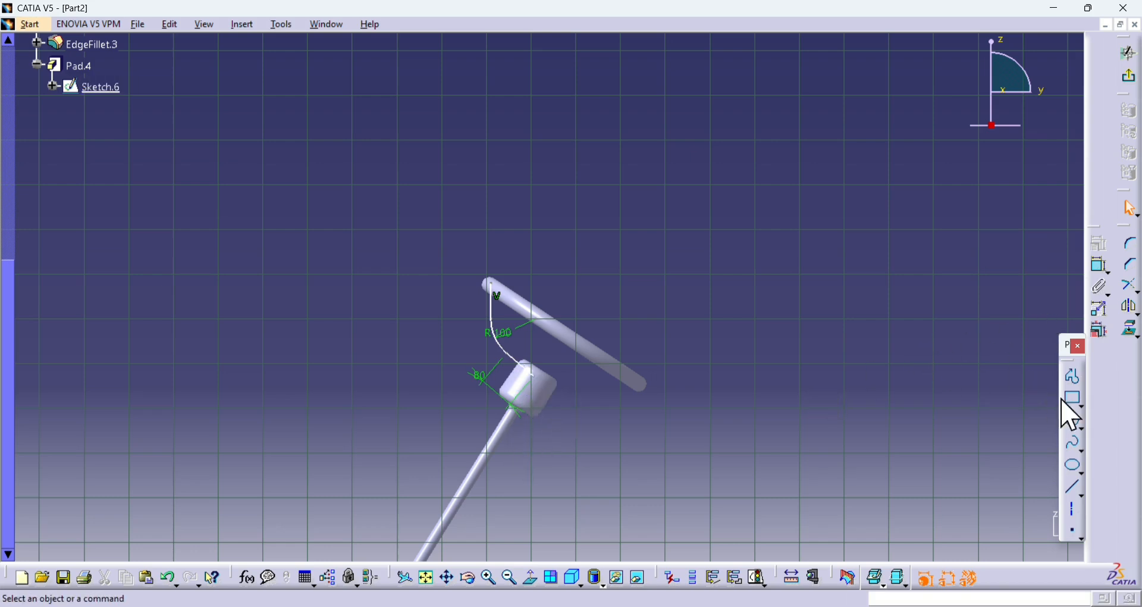
# Try to draw an axis in Sketch.6 from the column rod to the hub, and undo it together with the sketch edit.
pyautogui.click(1074, 509)
pyautogui.click(487, 452)
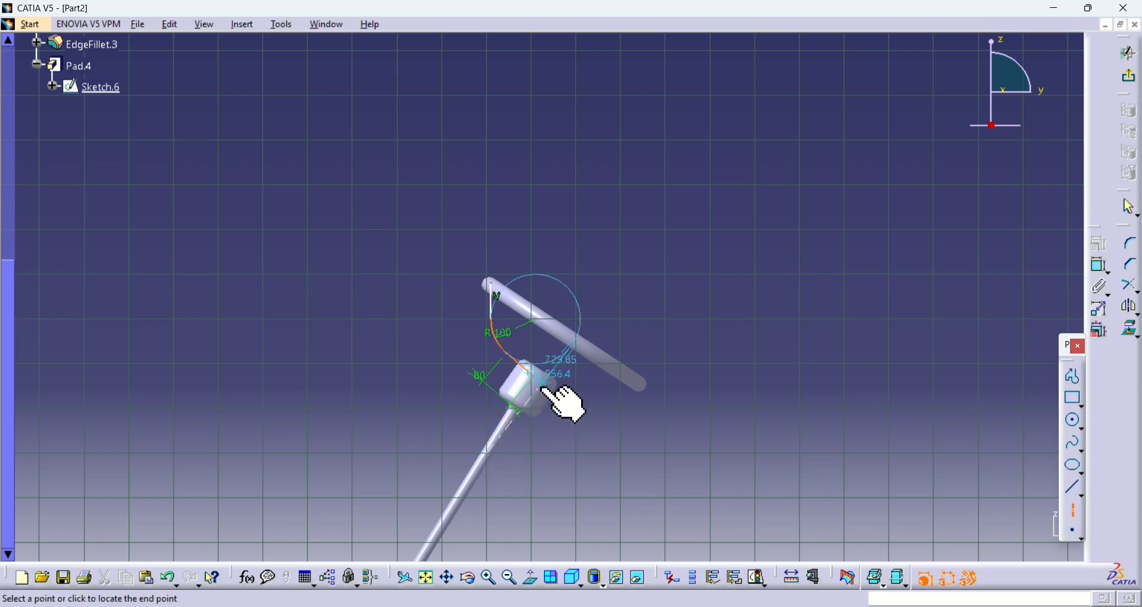
pyautogui.click(534, 375)
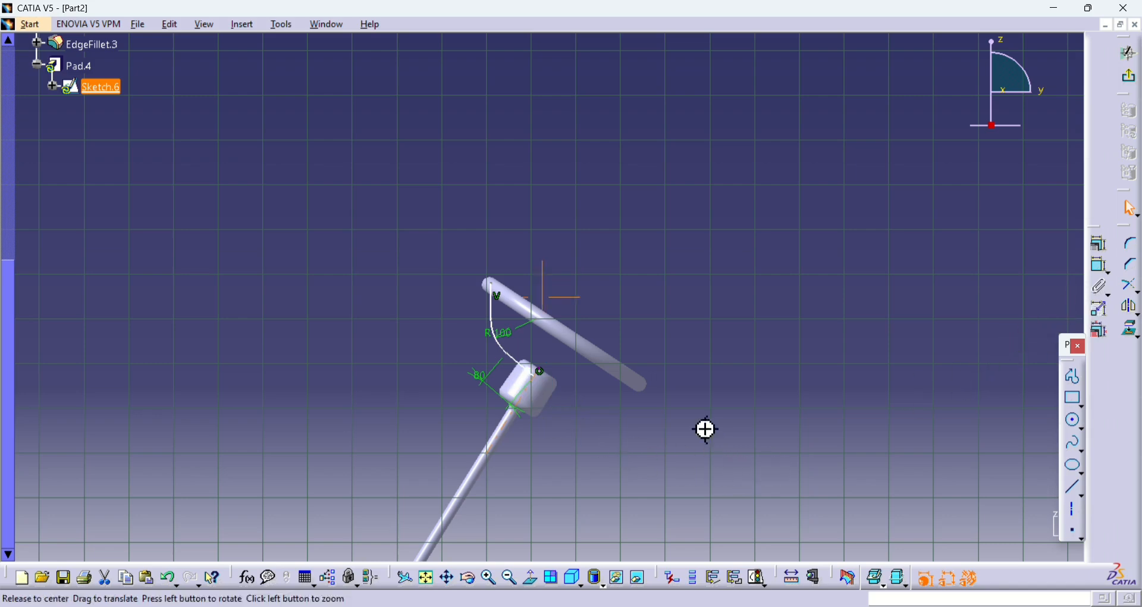
pyautogui.moveTo(703, 428); pyautogui.dragTo(406, 474, button='middle')
pyautogui.moveTo(502, 357)
pyautogui.mouseDown(button='middle')
pyautogui.moveTo(400, 382)
pyautogui.moveTo(202, 375)
pyautogui.mouseUp(button='middle')
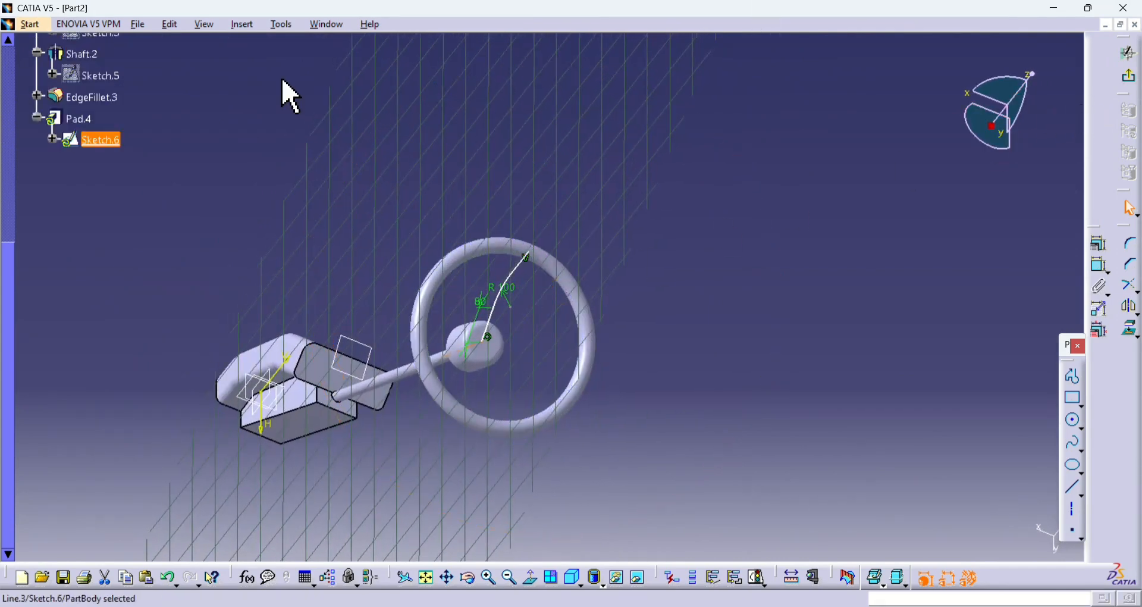
pyautogui.hotkey('ctrl', 'z')
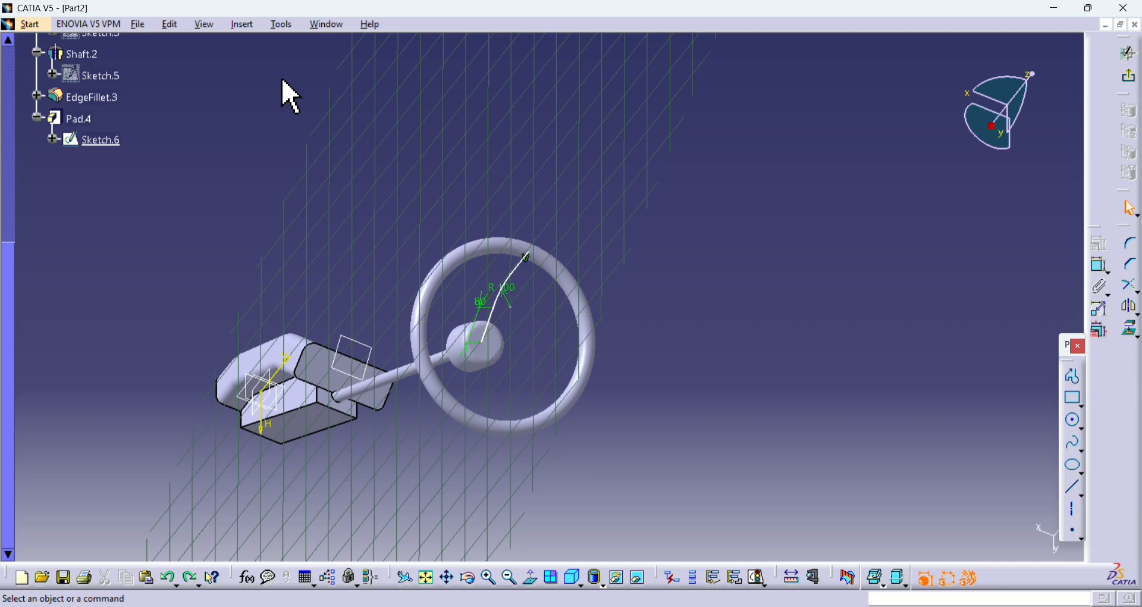
pyautogui.hotkey('ctrl', 'z')
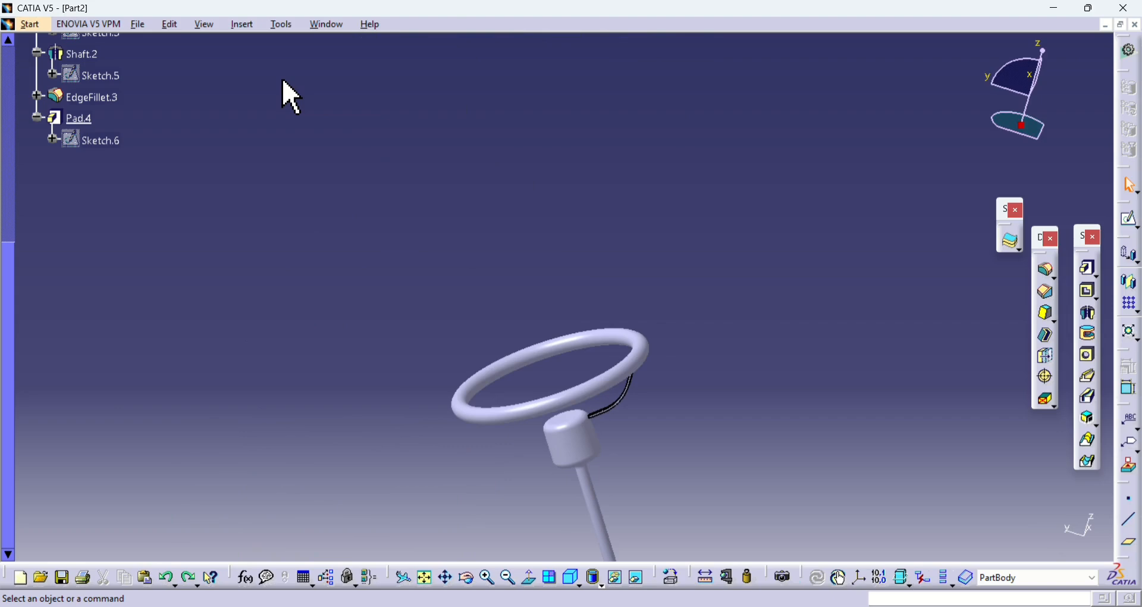
# Fillet the four long edges of the curved Pad.4 spoke between the hub and the rim.
pyautogui.click(486, 578)
pyautogui.click(485, 578)
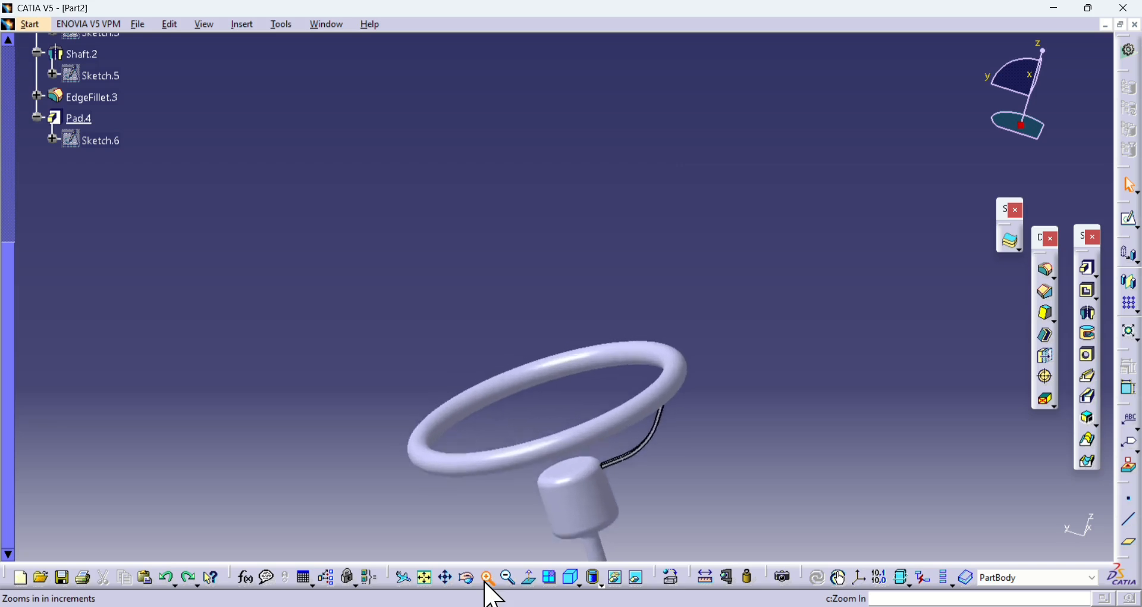
pyautogui.moveTo(563, 530); pyautogui.dragTo(595, 455, button='middle')
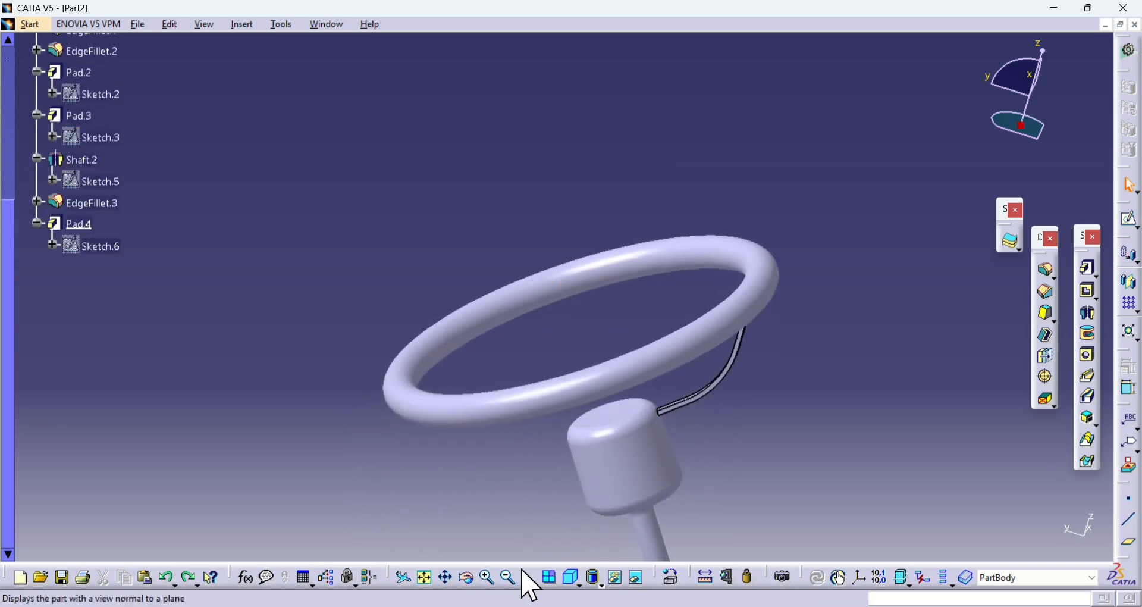
pyautogui.click(488, 578)
pyautogui.moveTo(571, 523); pyautogui.dragTo(690, 449, button='middle')
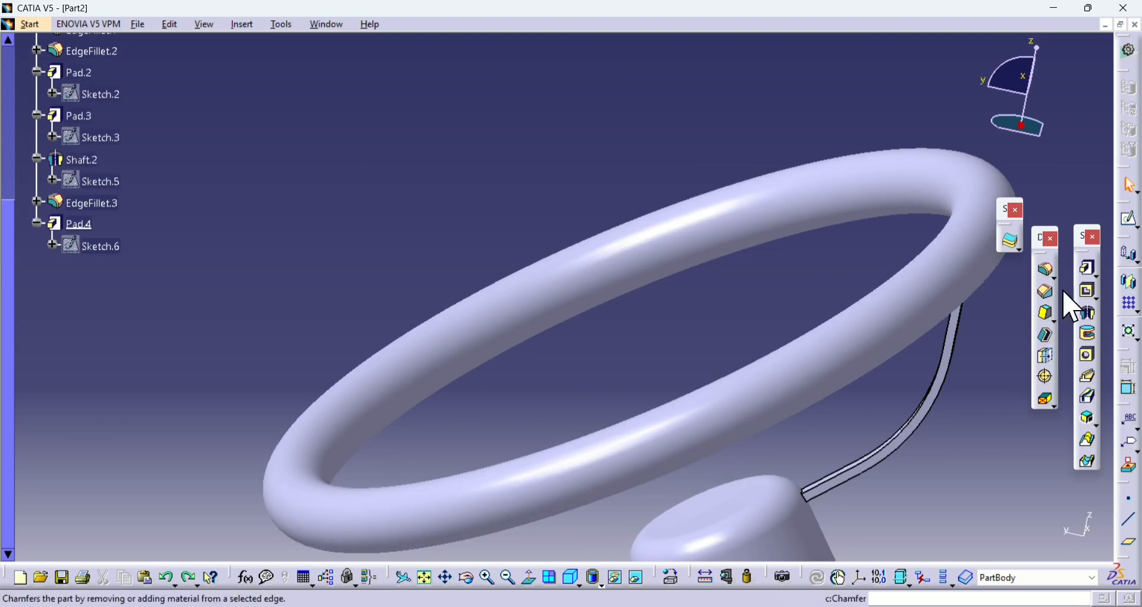
pyautogui.click(1050, 278)
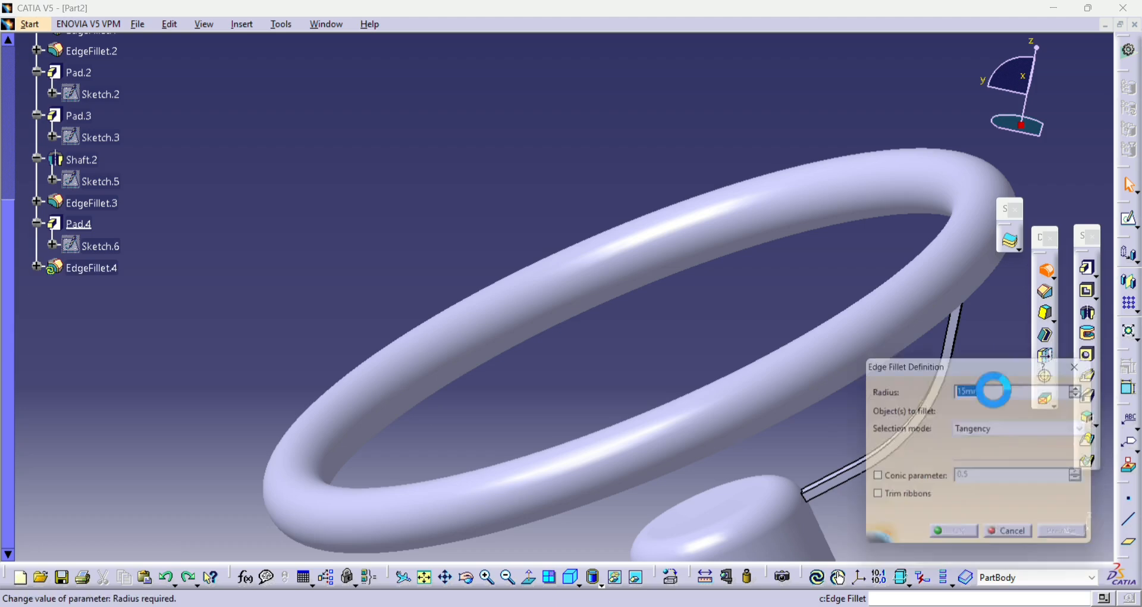
pyautogui.moveTo(773, 357); pyautogui.dragTo(500, 319, button='middle')
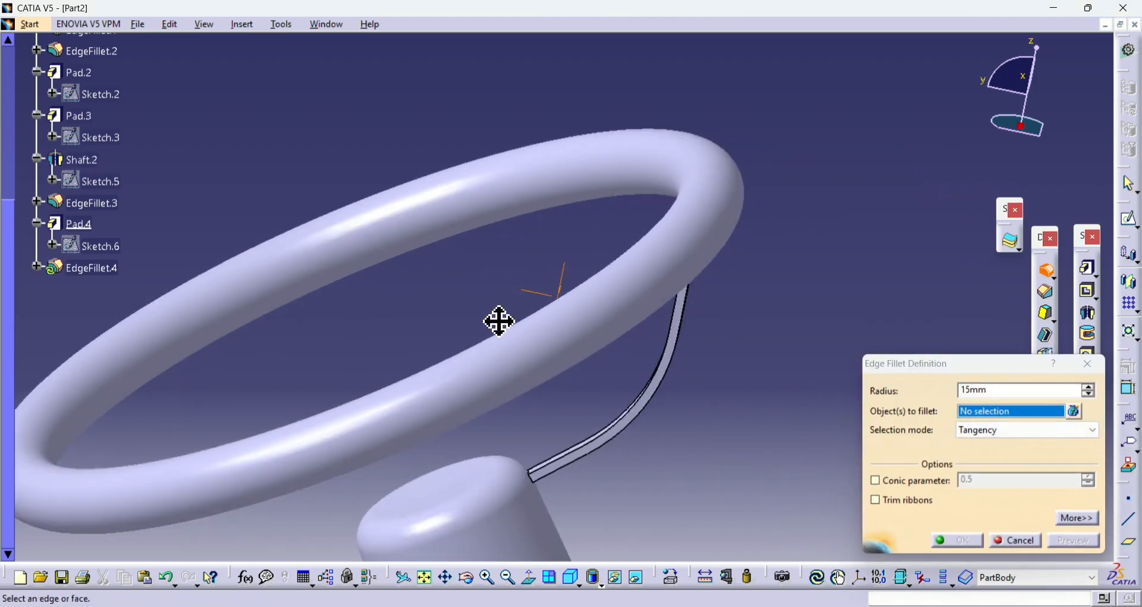
pyautogui.click(569, 458)
pyautogui.click(552, 460)
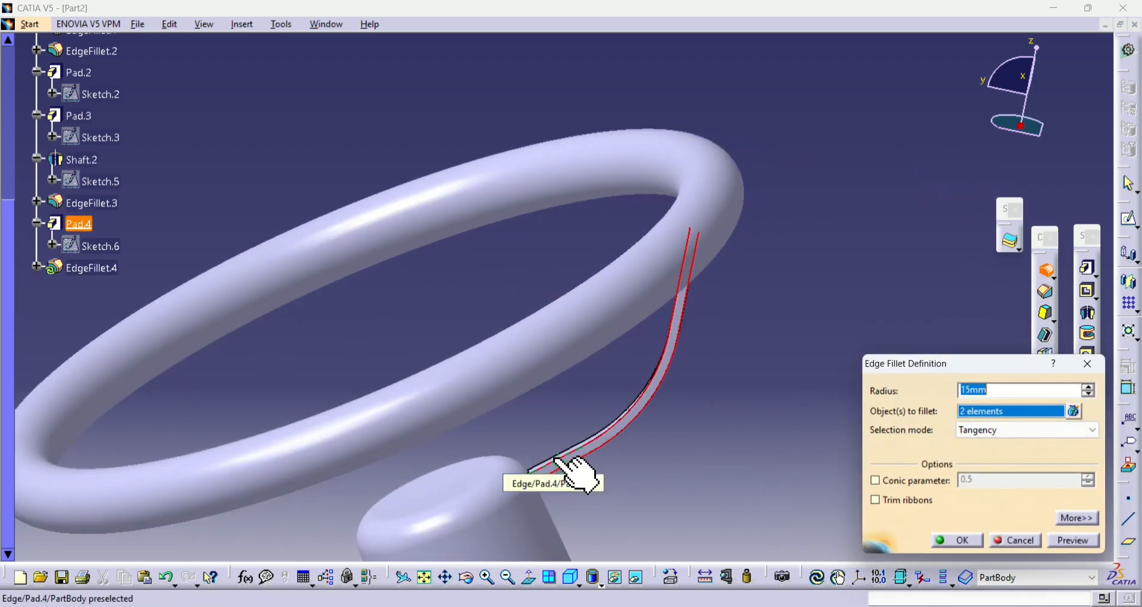
pyautogui.click(582, 470)
pyautogui.moveTo(582, 467); pyautogui.dragTo(475, 438, button='middle')
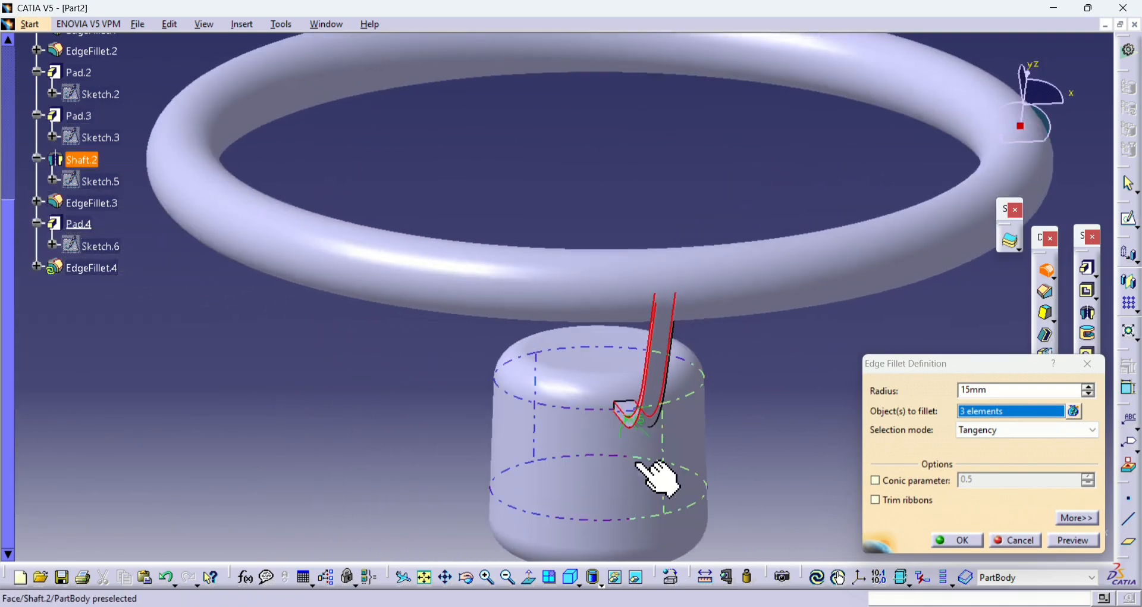
pyautogui.click(666, 424)
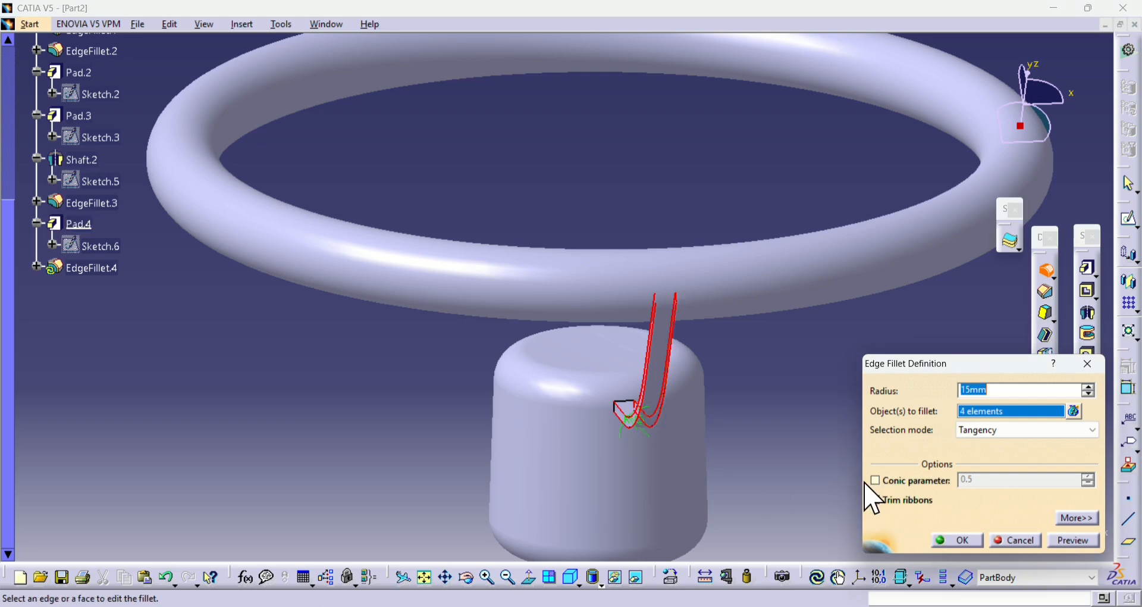
pyautogui.press('Return')
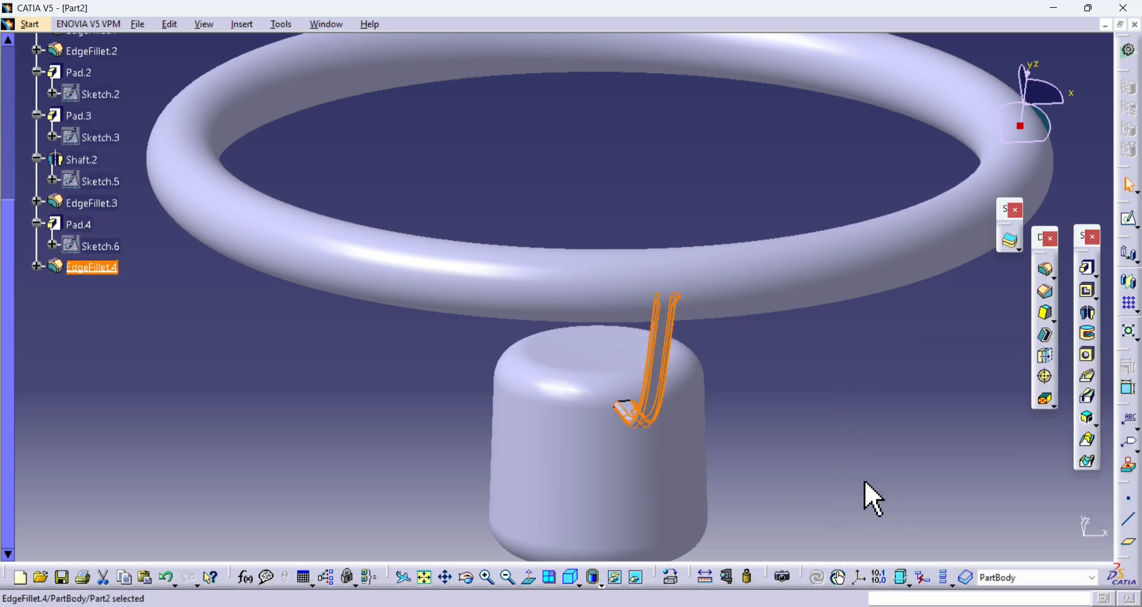
pyautogui.click(873, 499)
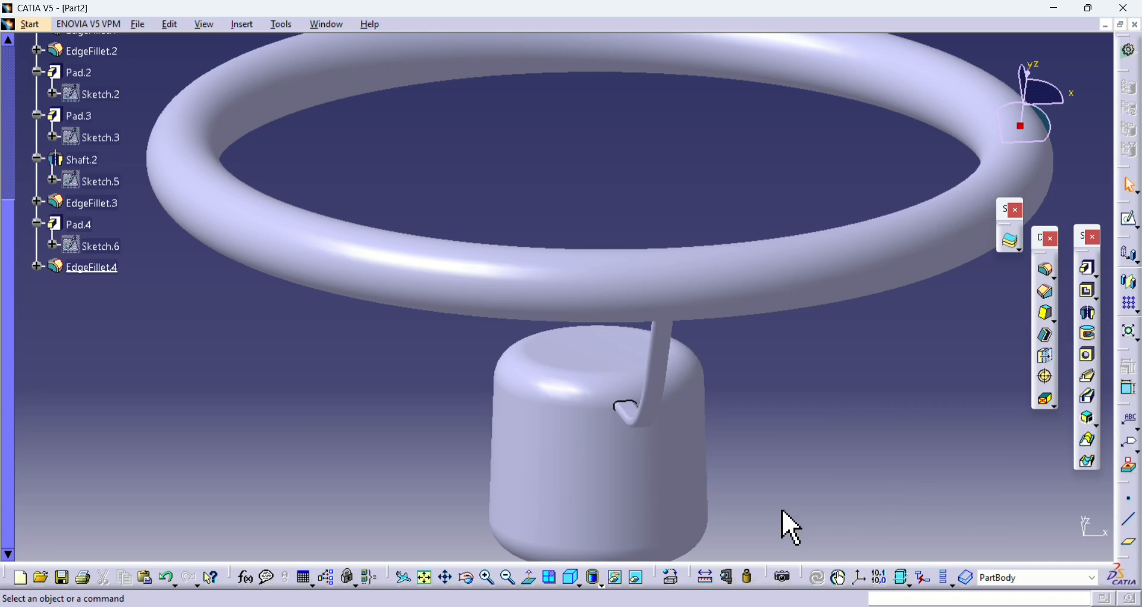
# Begin a circular pattern with Pad.4 as the object to pattern.
pyautogui.click(1138, 311)
pyautogui.click(1111, 325)
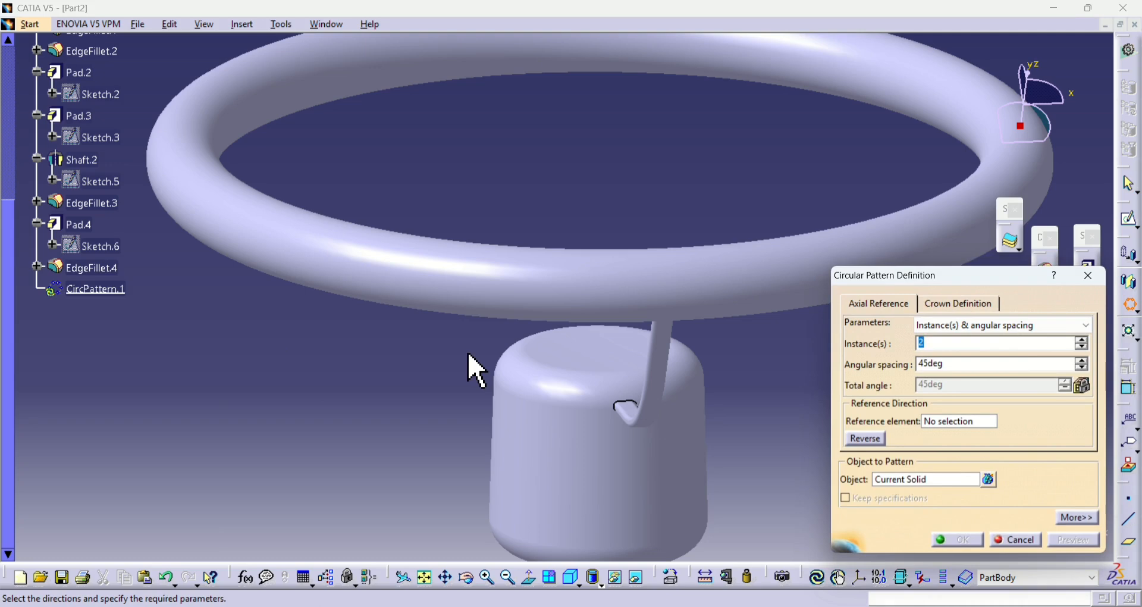
pyautogui.click(931, 479)
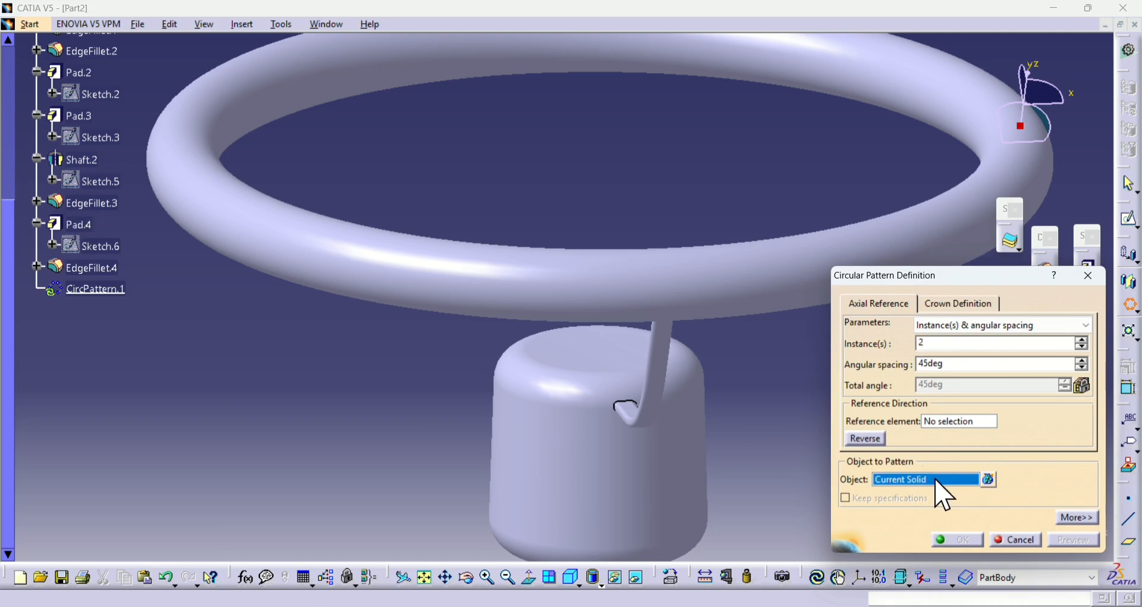
pyautogui.click(66, 225)
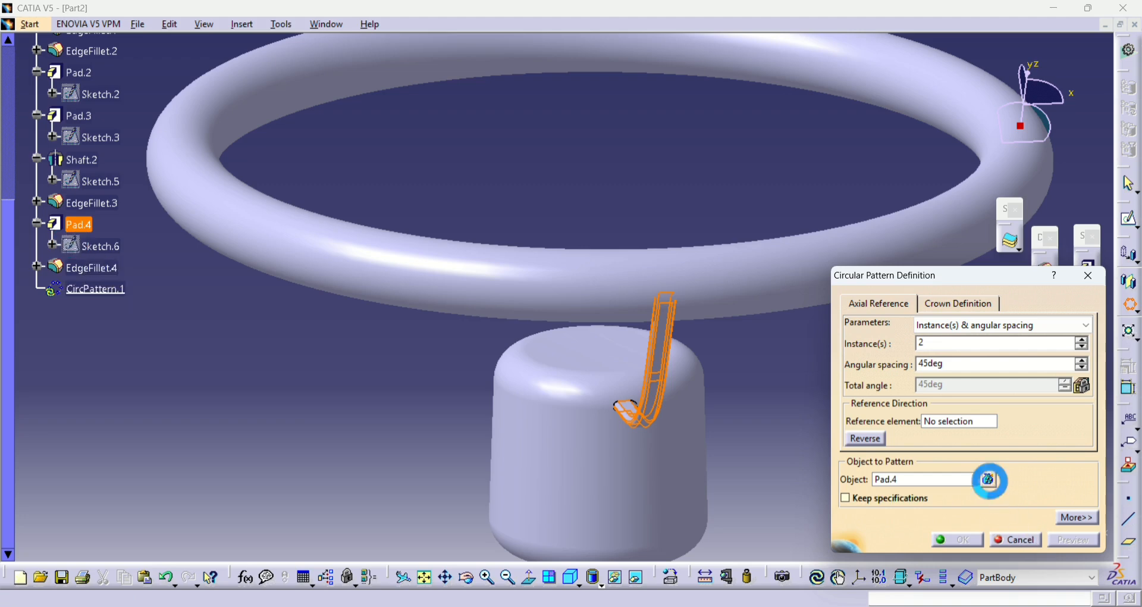
# Try to add EdgeFillet.4 to the list of objects in the circular pattern.
pyautogui.click(988, 478)
pyautogui.click(89, 267)
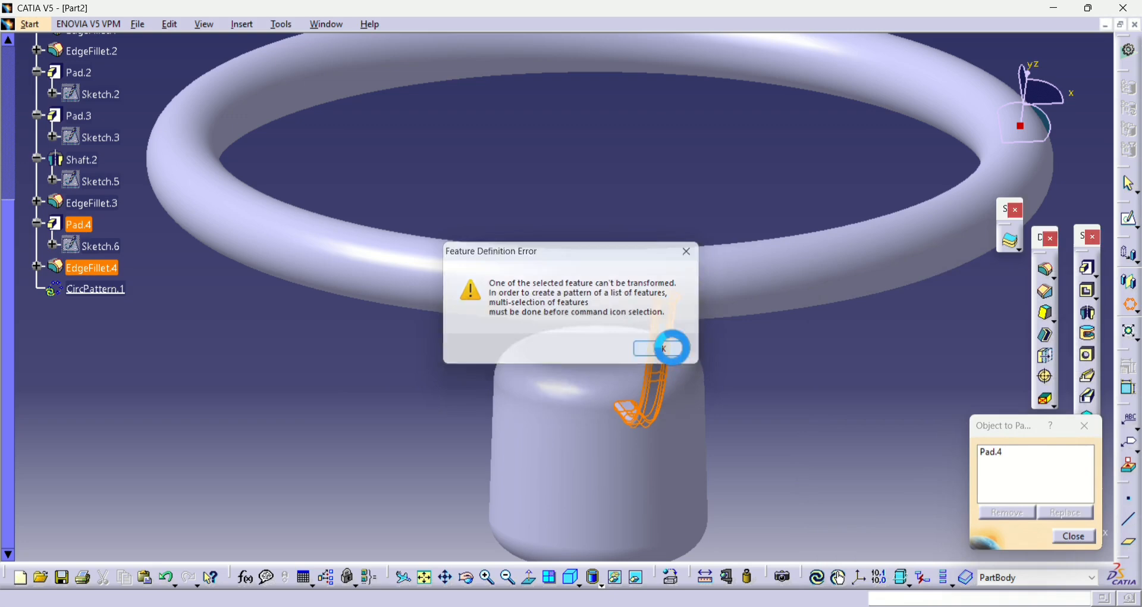
pyautogui.click(665, 351)
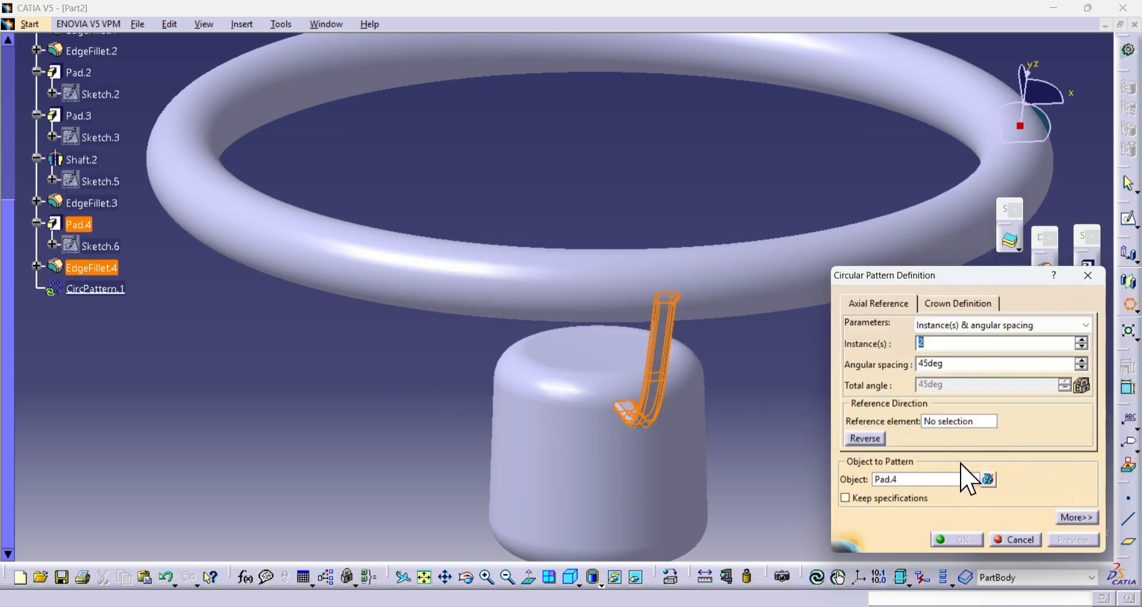
# Pattern the Pad.4 spoke around the rod's cylindrical face with 3 instances at 120deg angular spacing.
pyautogui.click(959, 422)
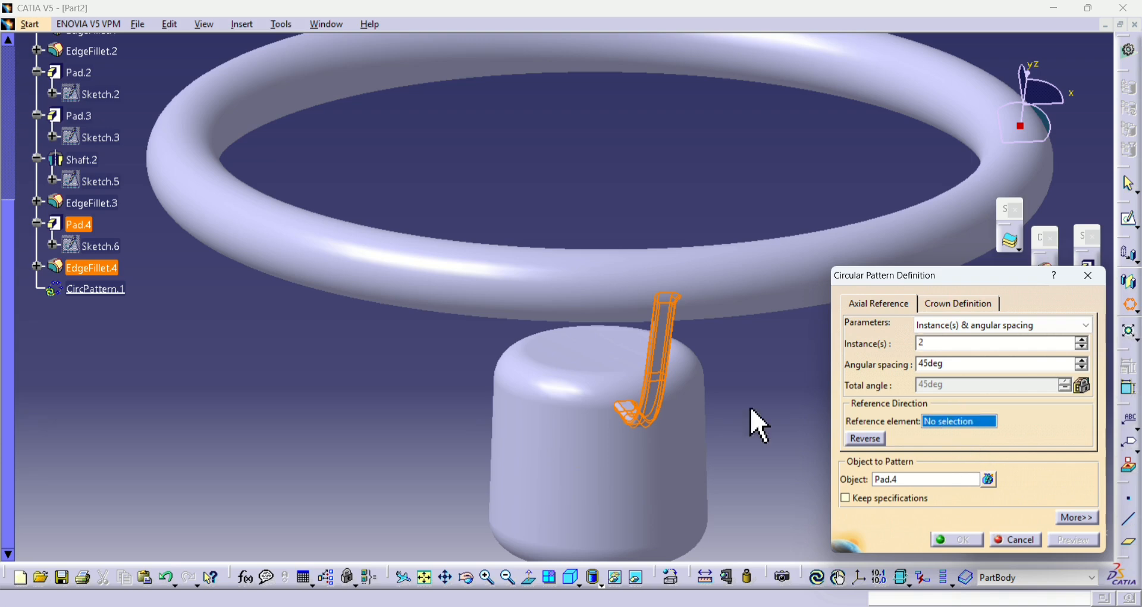
pyautogui.moveTo(537, 392); pyautogui.dragTo(523, 269, button='middle')
pyautogui.click(581, 495)
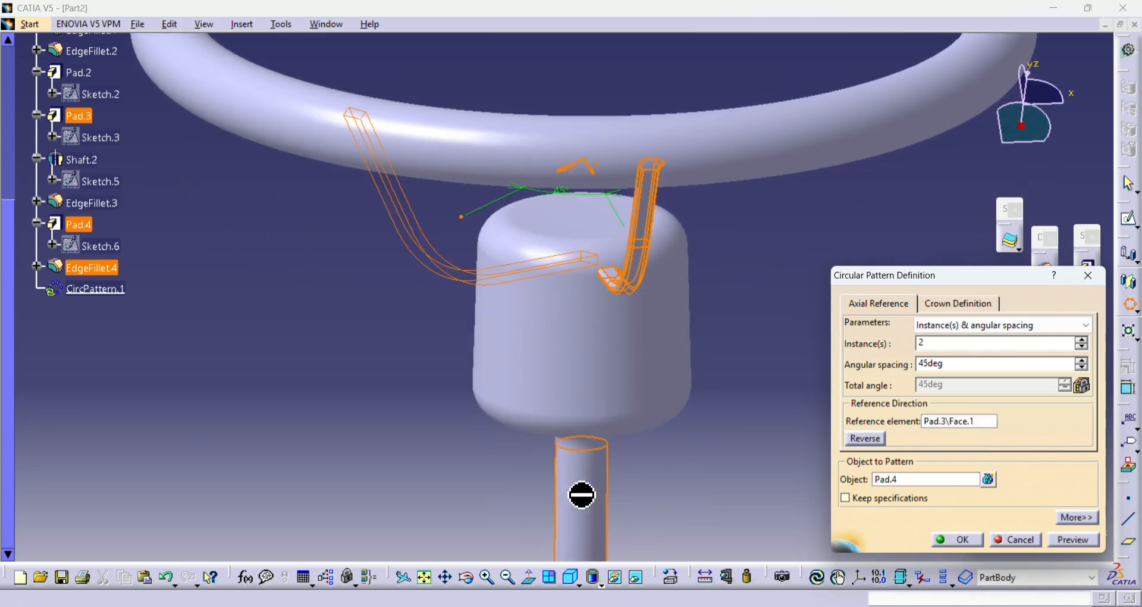
pyautogui.doubleClick(923, 342)
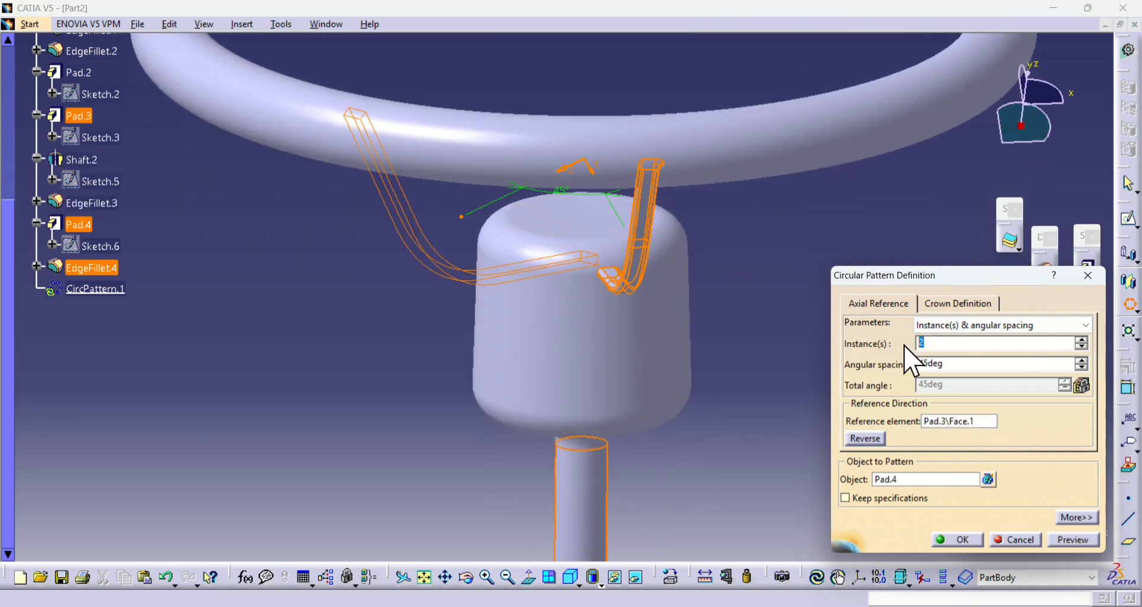
pyautogui.write('3')
pyautogui.click(1070, 539)
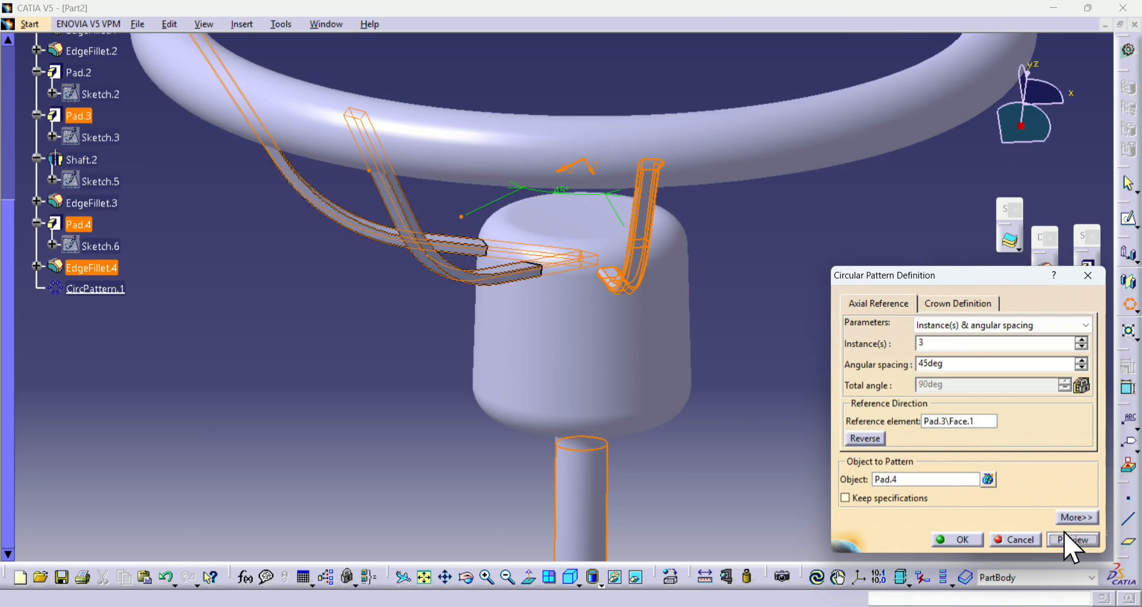
pyautogui.doubleClick(931, 364)
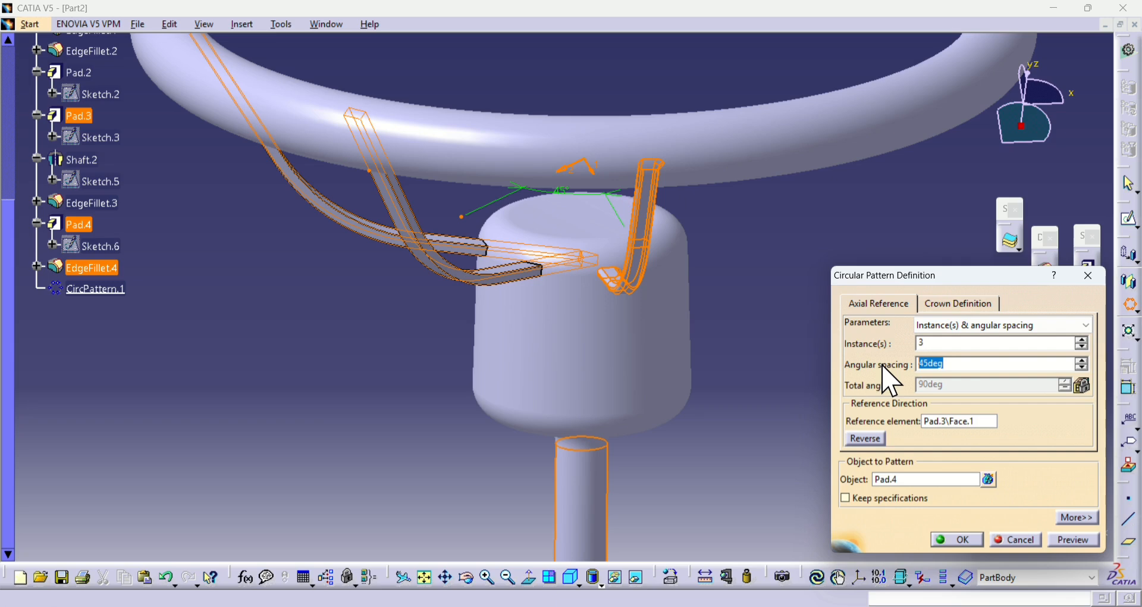
pyautogui.click(1091, 541)
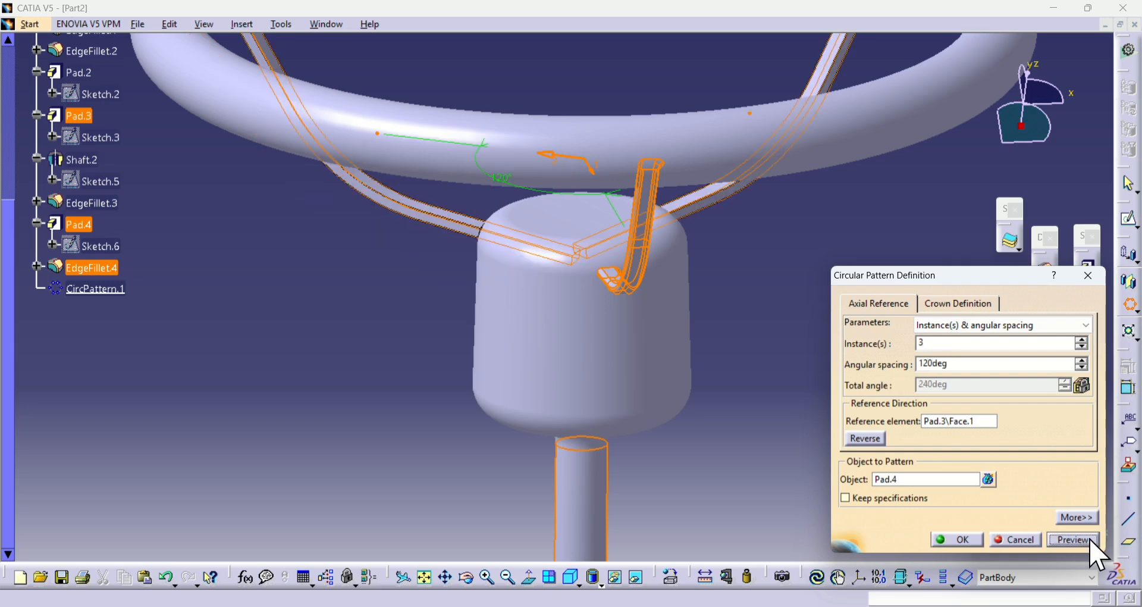
pyautogui.click(951, 540)
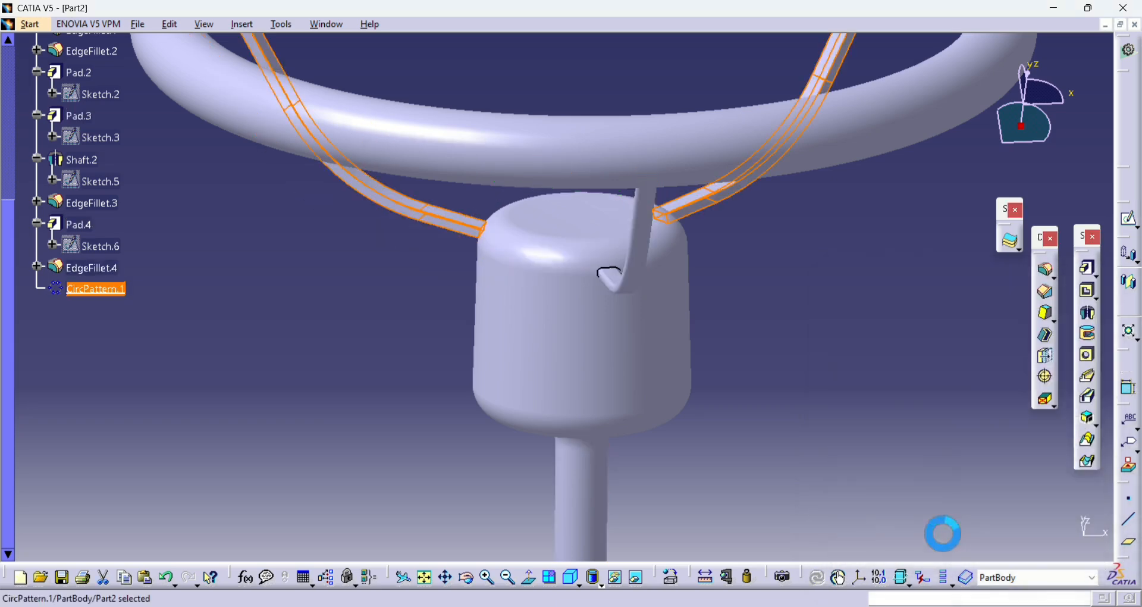